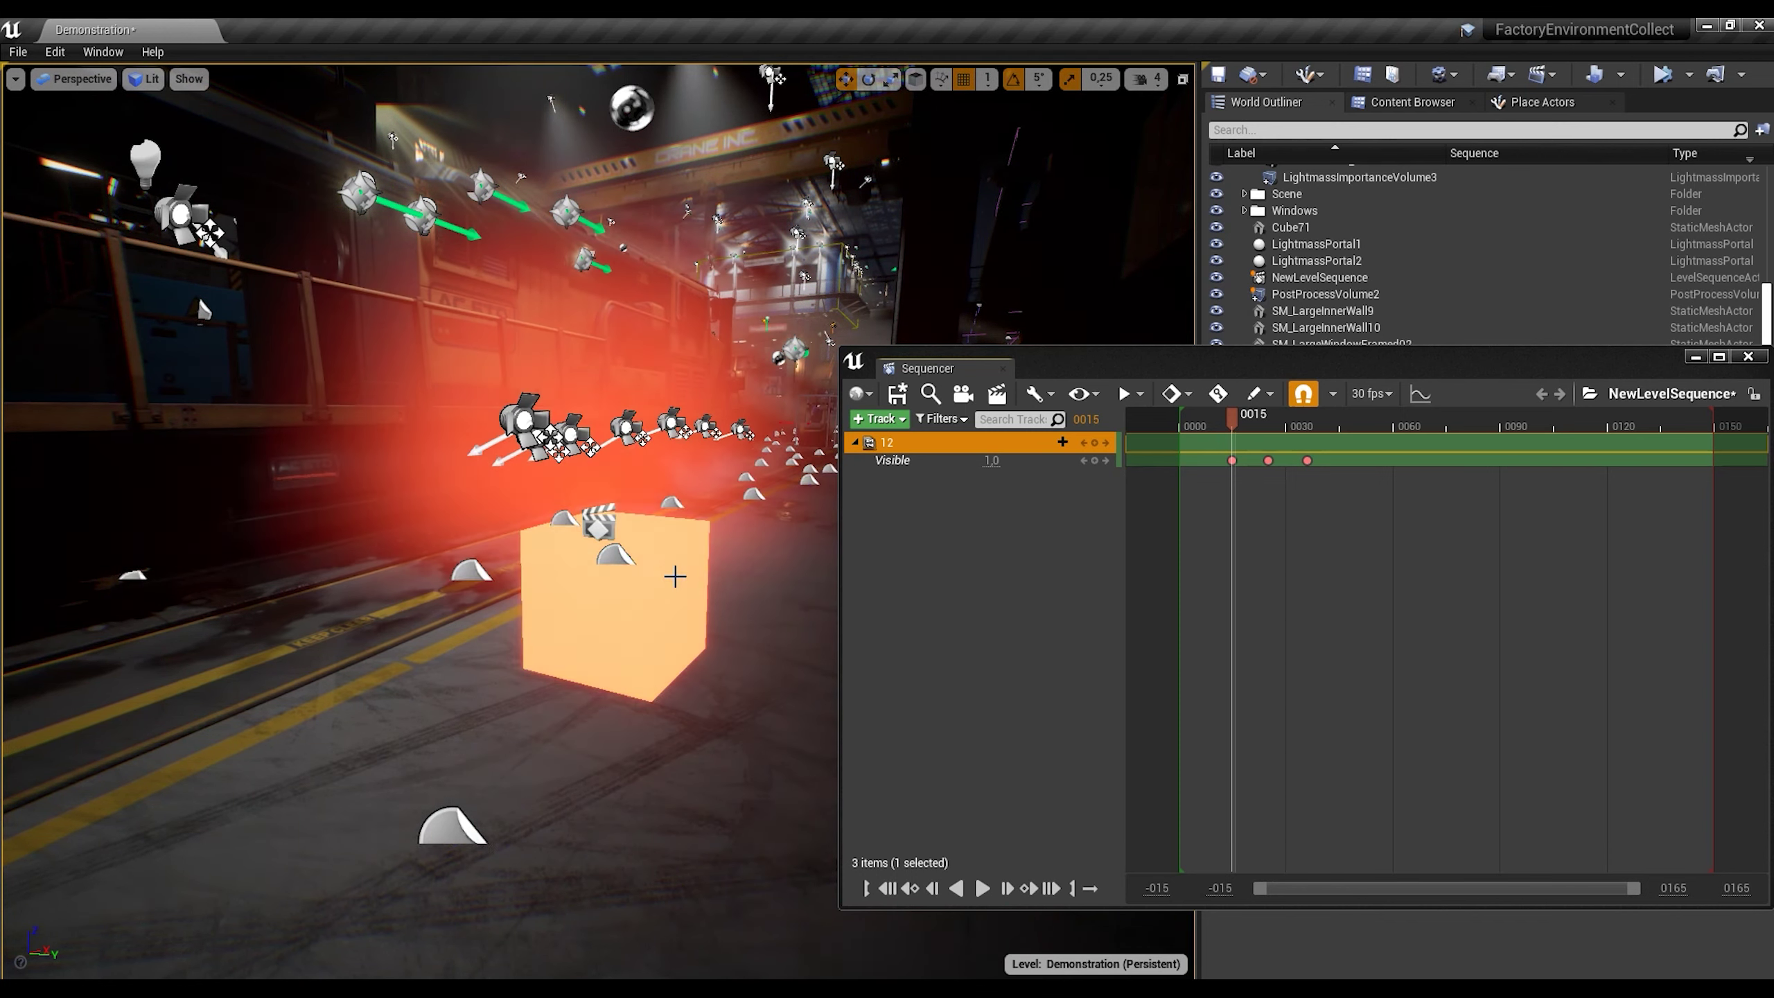
# Step: Scrub the level sequence between frames 15 and 25 to examine how the Visible keyframes switch the glowing cube
pyautogui.moveTo(1234, 418); pyautogui.dragTo(1269, 422)
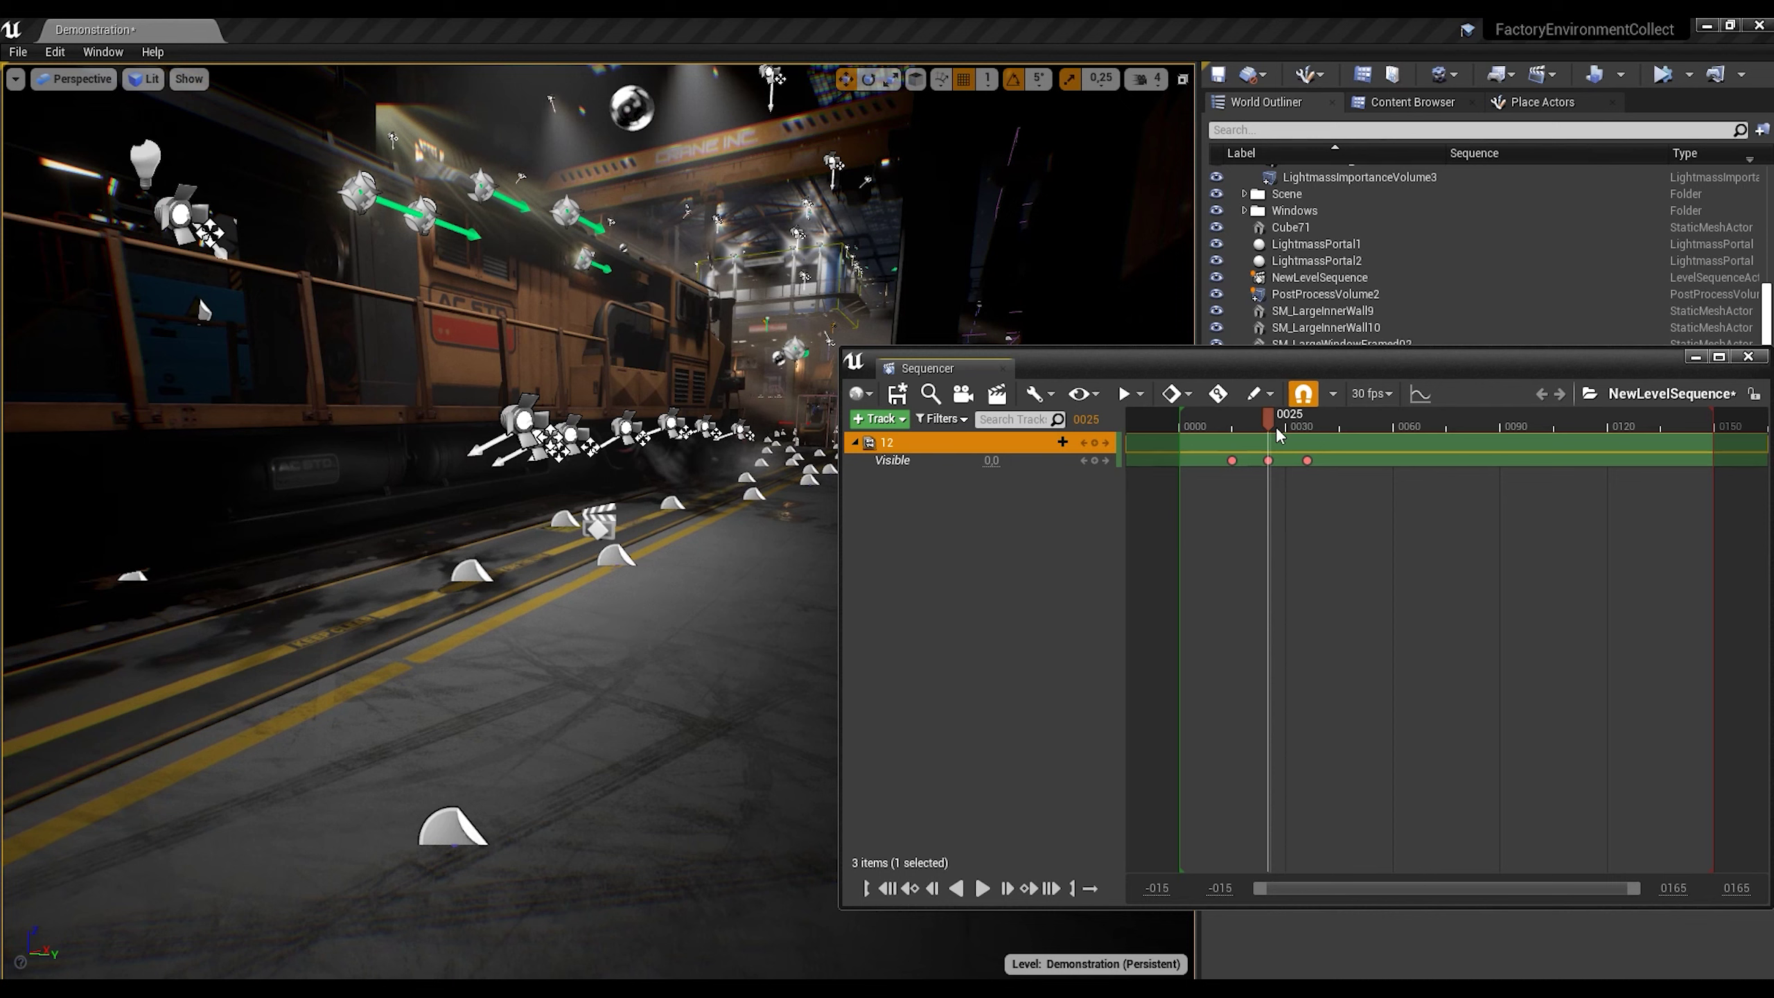
pyautogui.moveTo(1269, 421); pyautogui.dragTo(1232, 419)
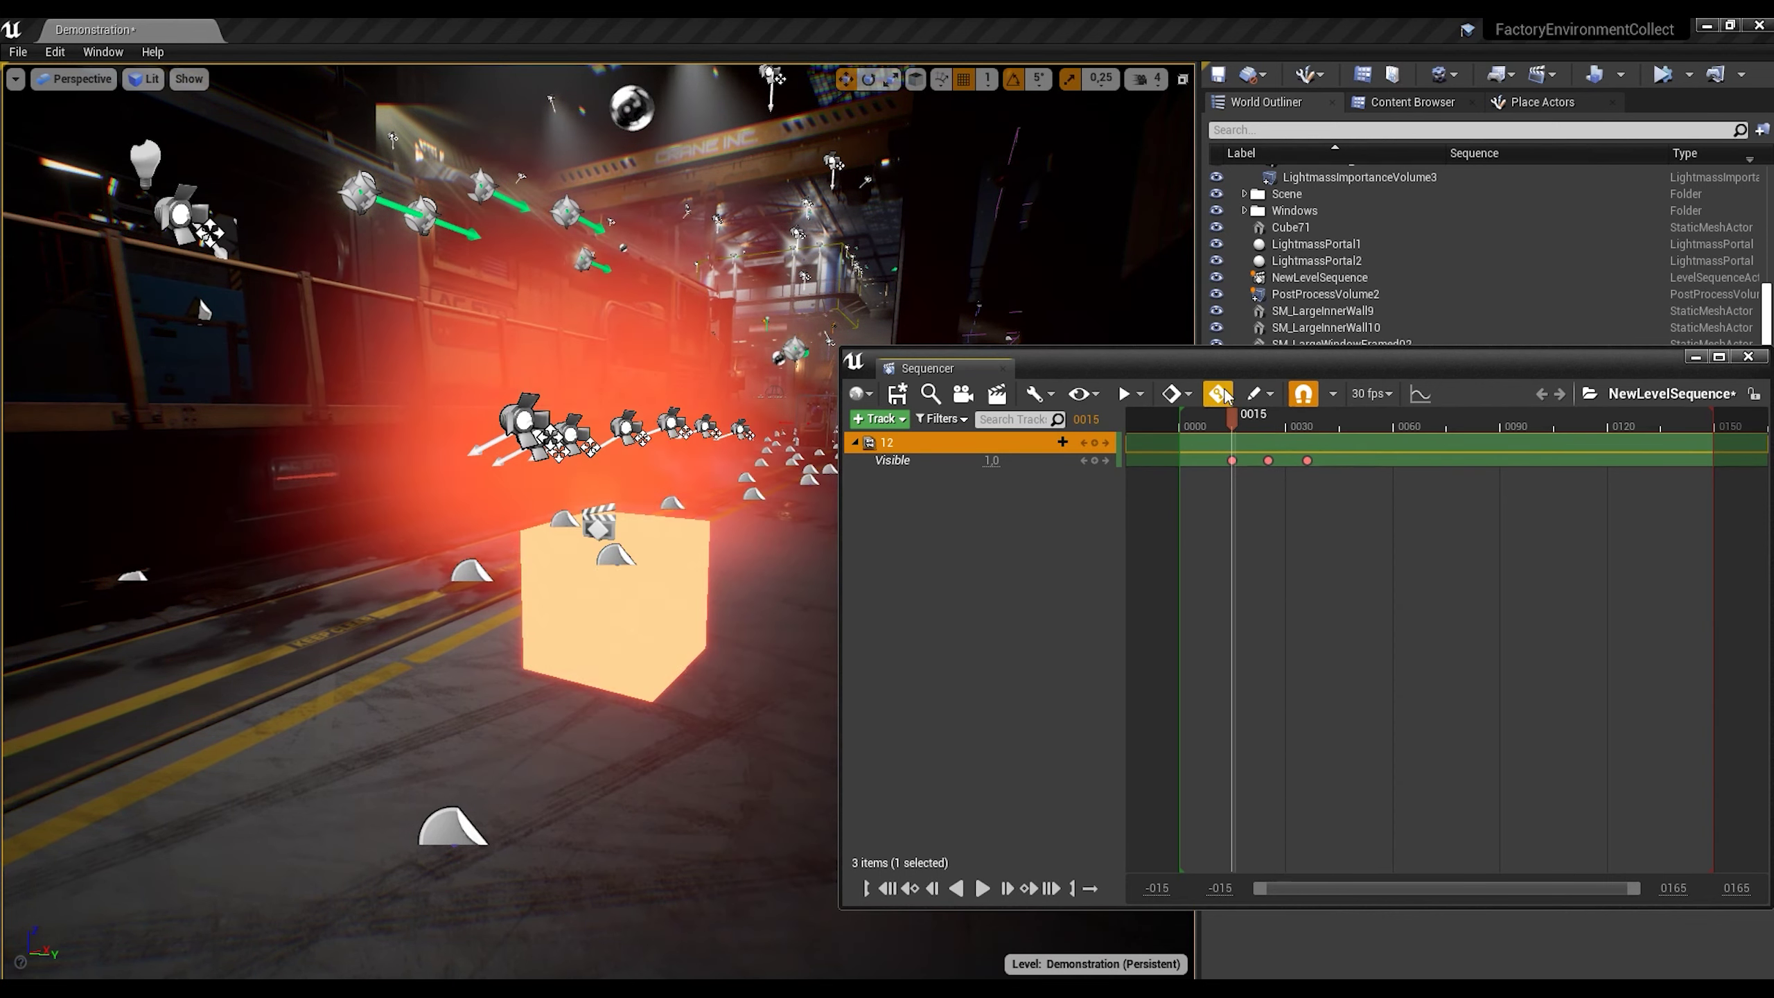
pyautogui.moveTo(1231, 417)
pyautogui.mouseDown()
pyautogui.moveTo(1285, 427)
pyautogui.moveTo(1235, 437)
pyautogui.mouseUp()
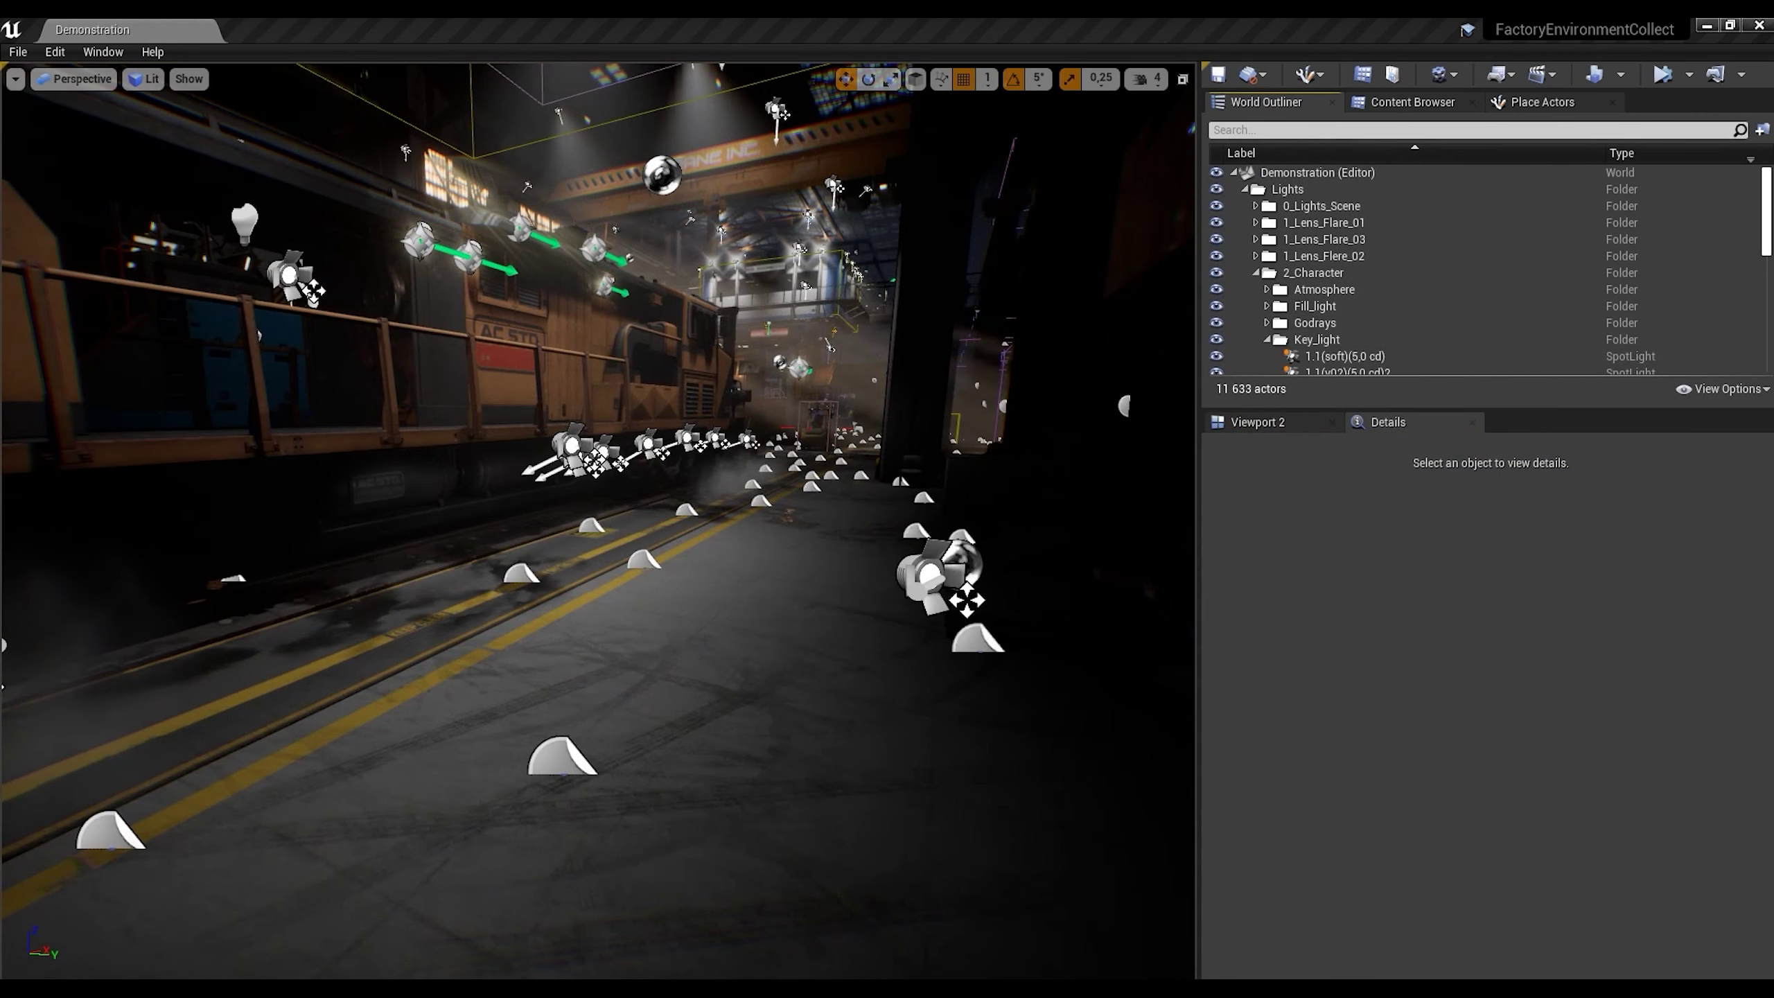
# Step: Place a basic Cube actor on the factory floor beside the yellow track lines
pyautogui.click(1542, 102)
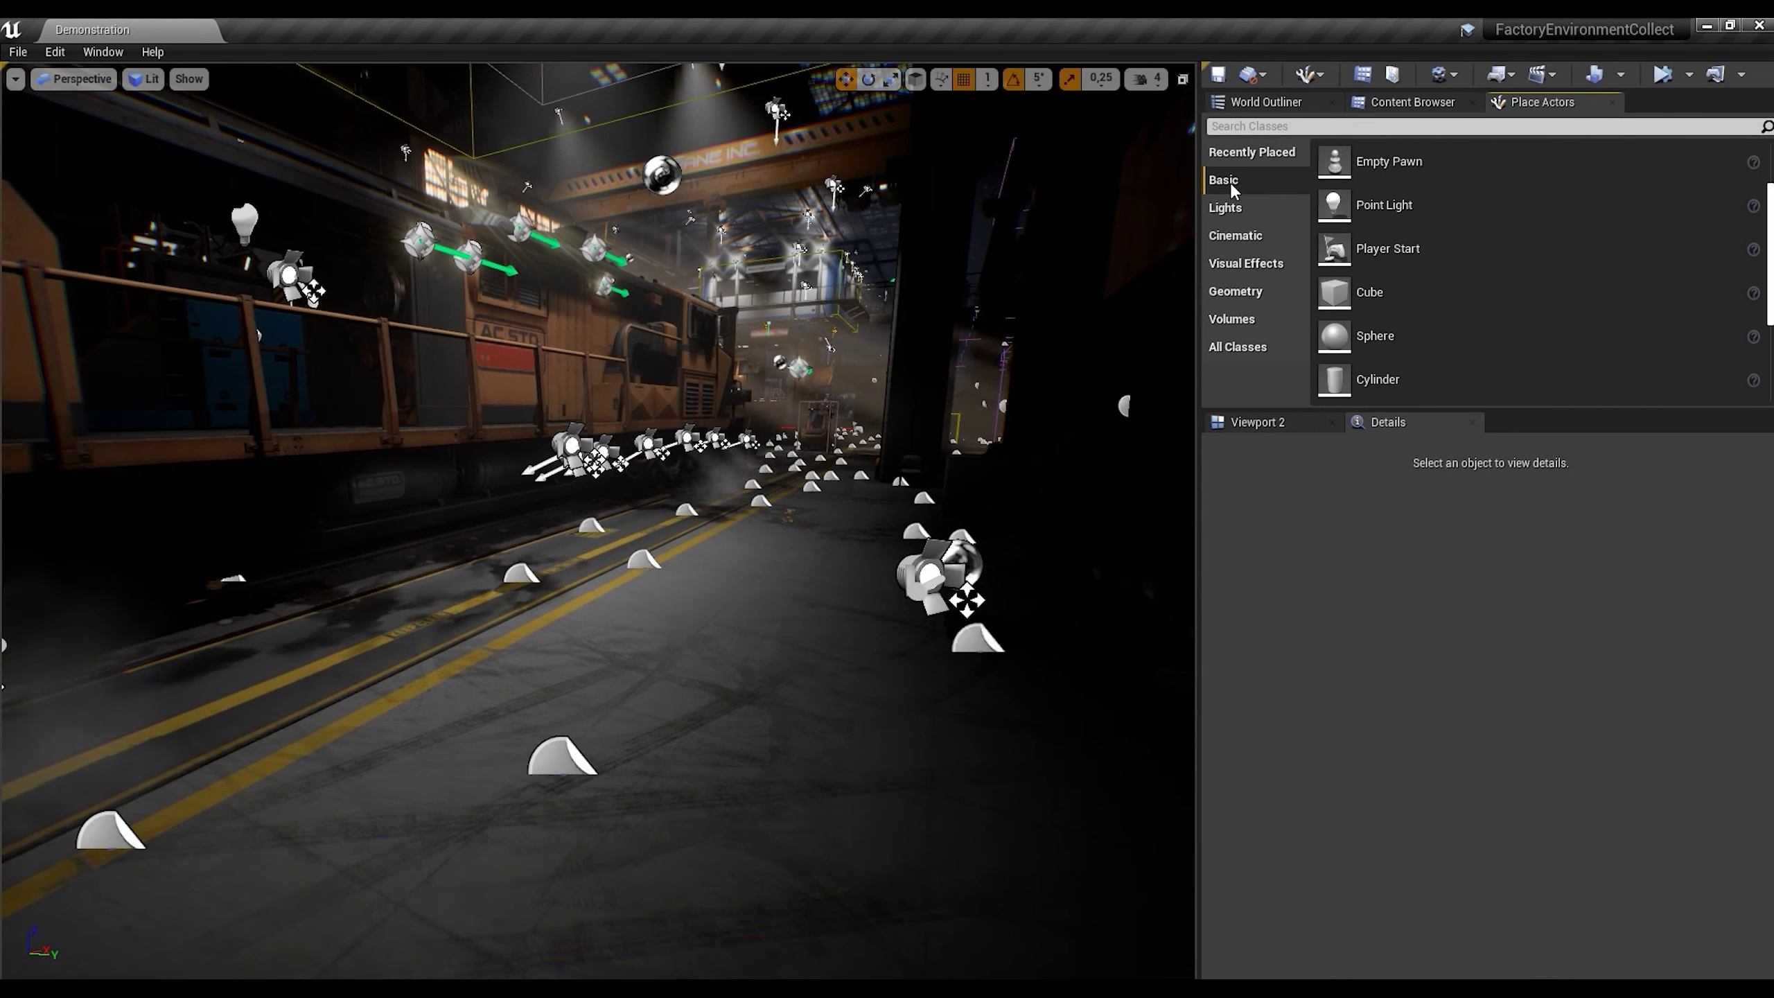
pyautogui.moveTo(1328, 285); pyautogui.dragTo(655, 541)
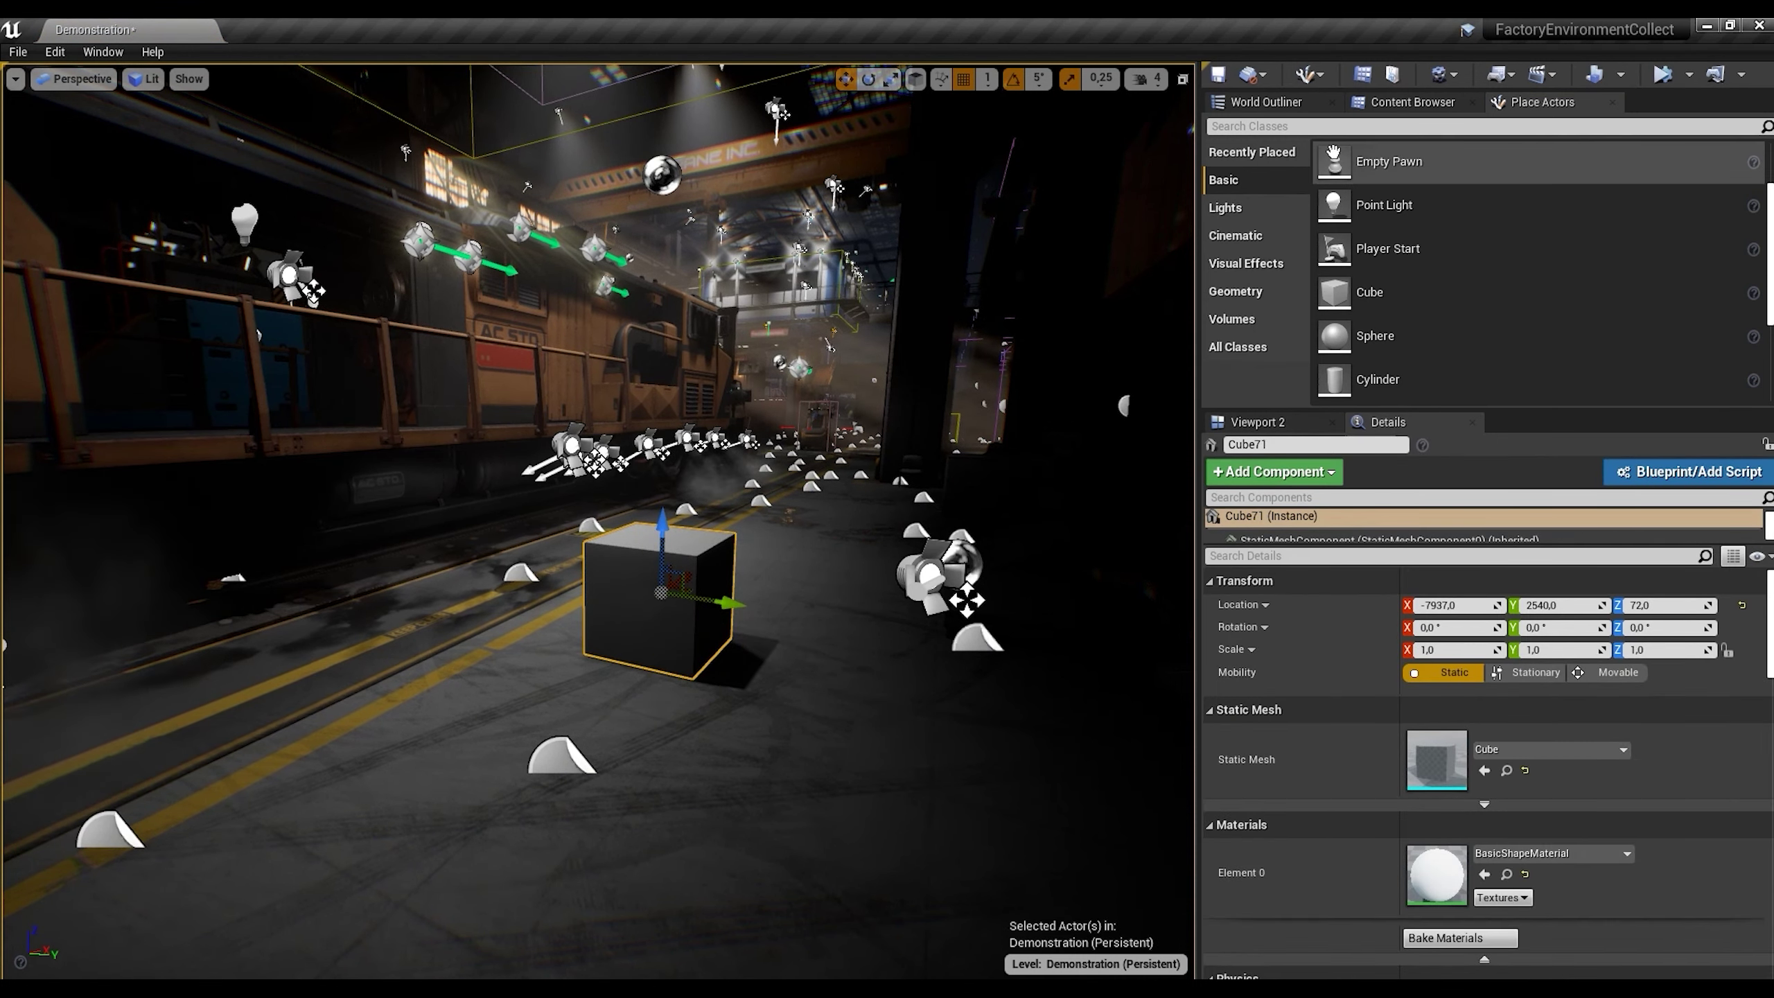
# Step: Create a new material named 001 in the Meshes content folder
pyautogui.click(1411, 101)
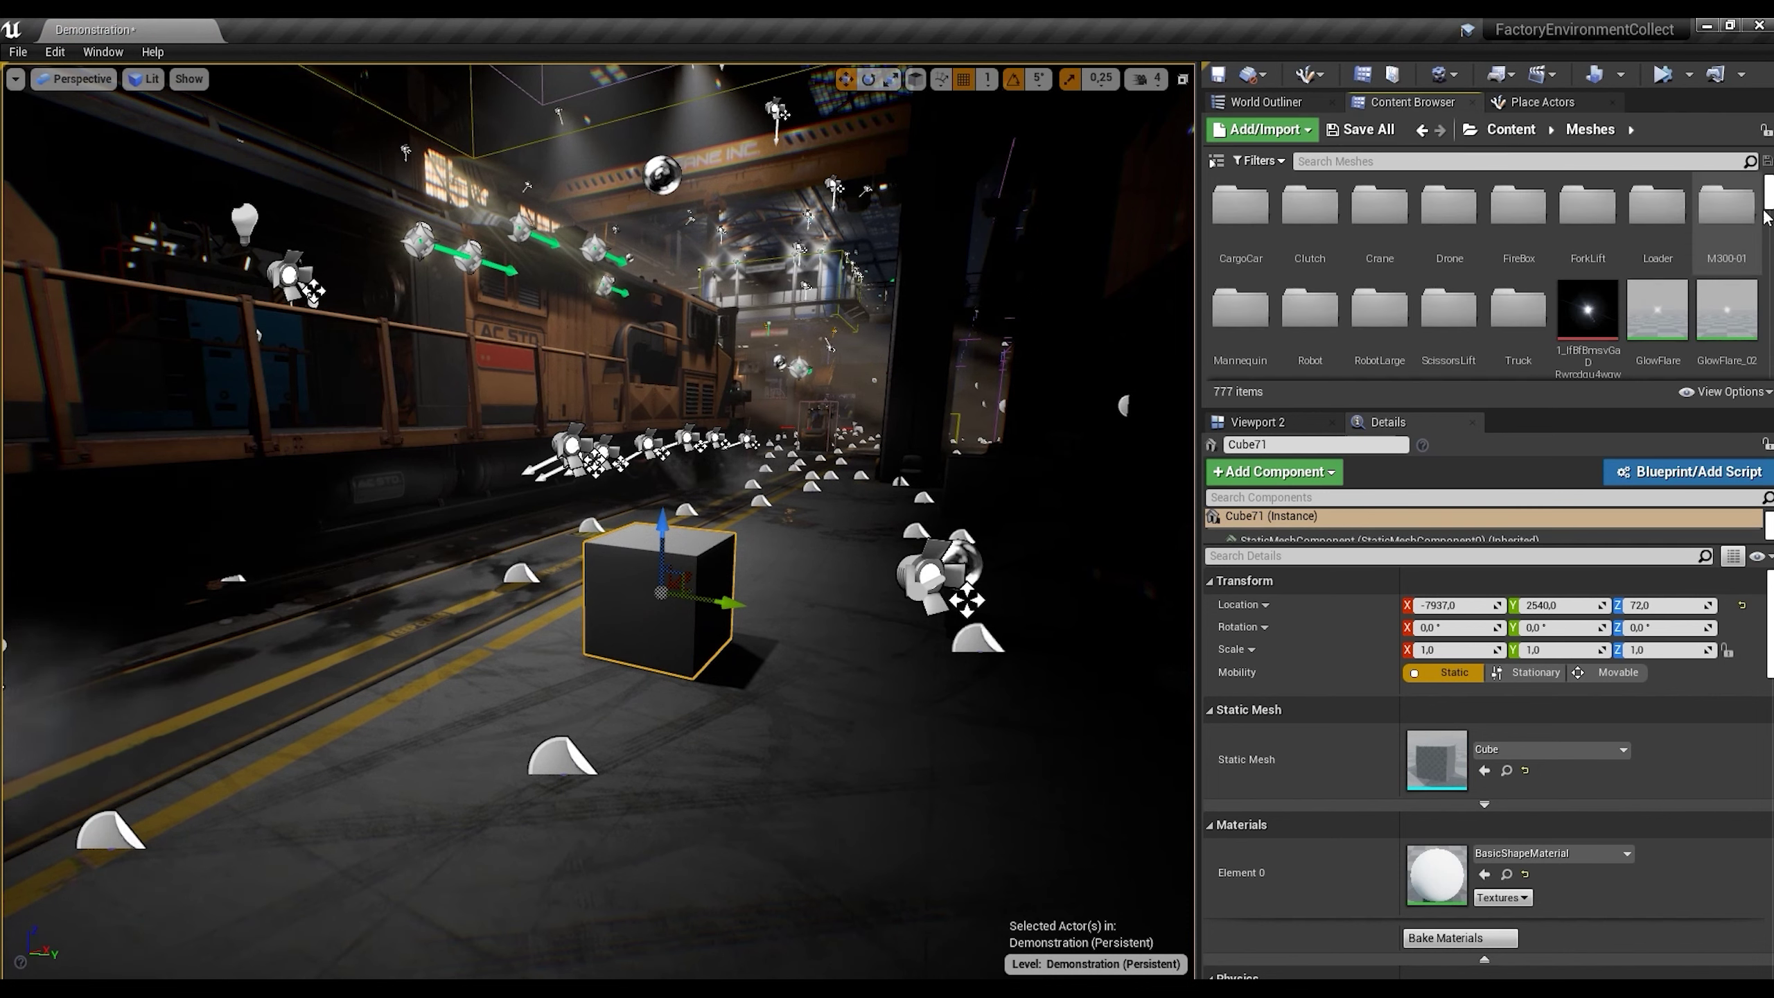
pyautogui.scroll(-3, 1770, 234)
pyautogui.scroll(-10, 1770, 234)
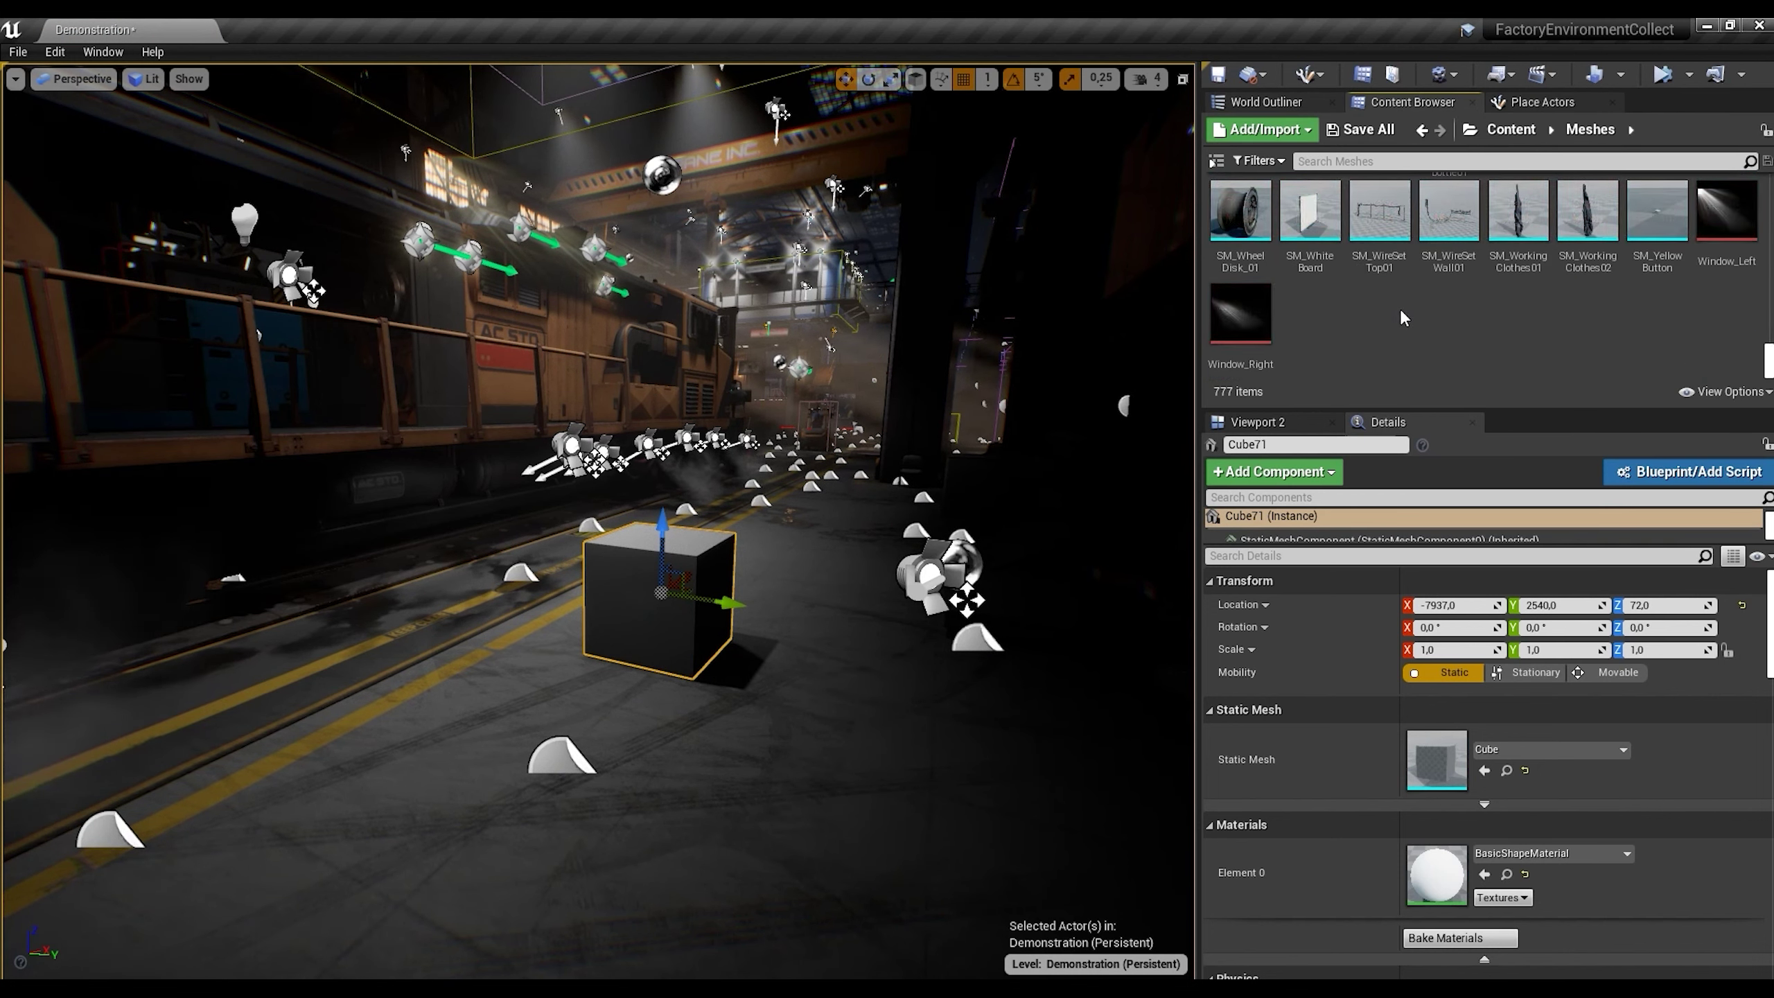
pyautogui.rightClick(1393, 317)
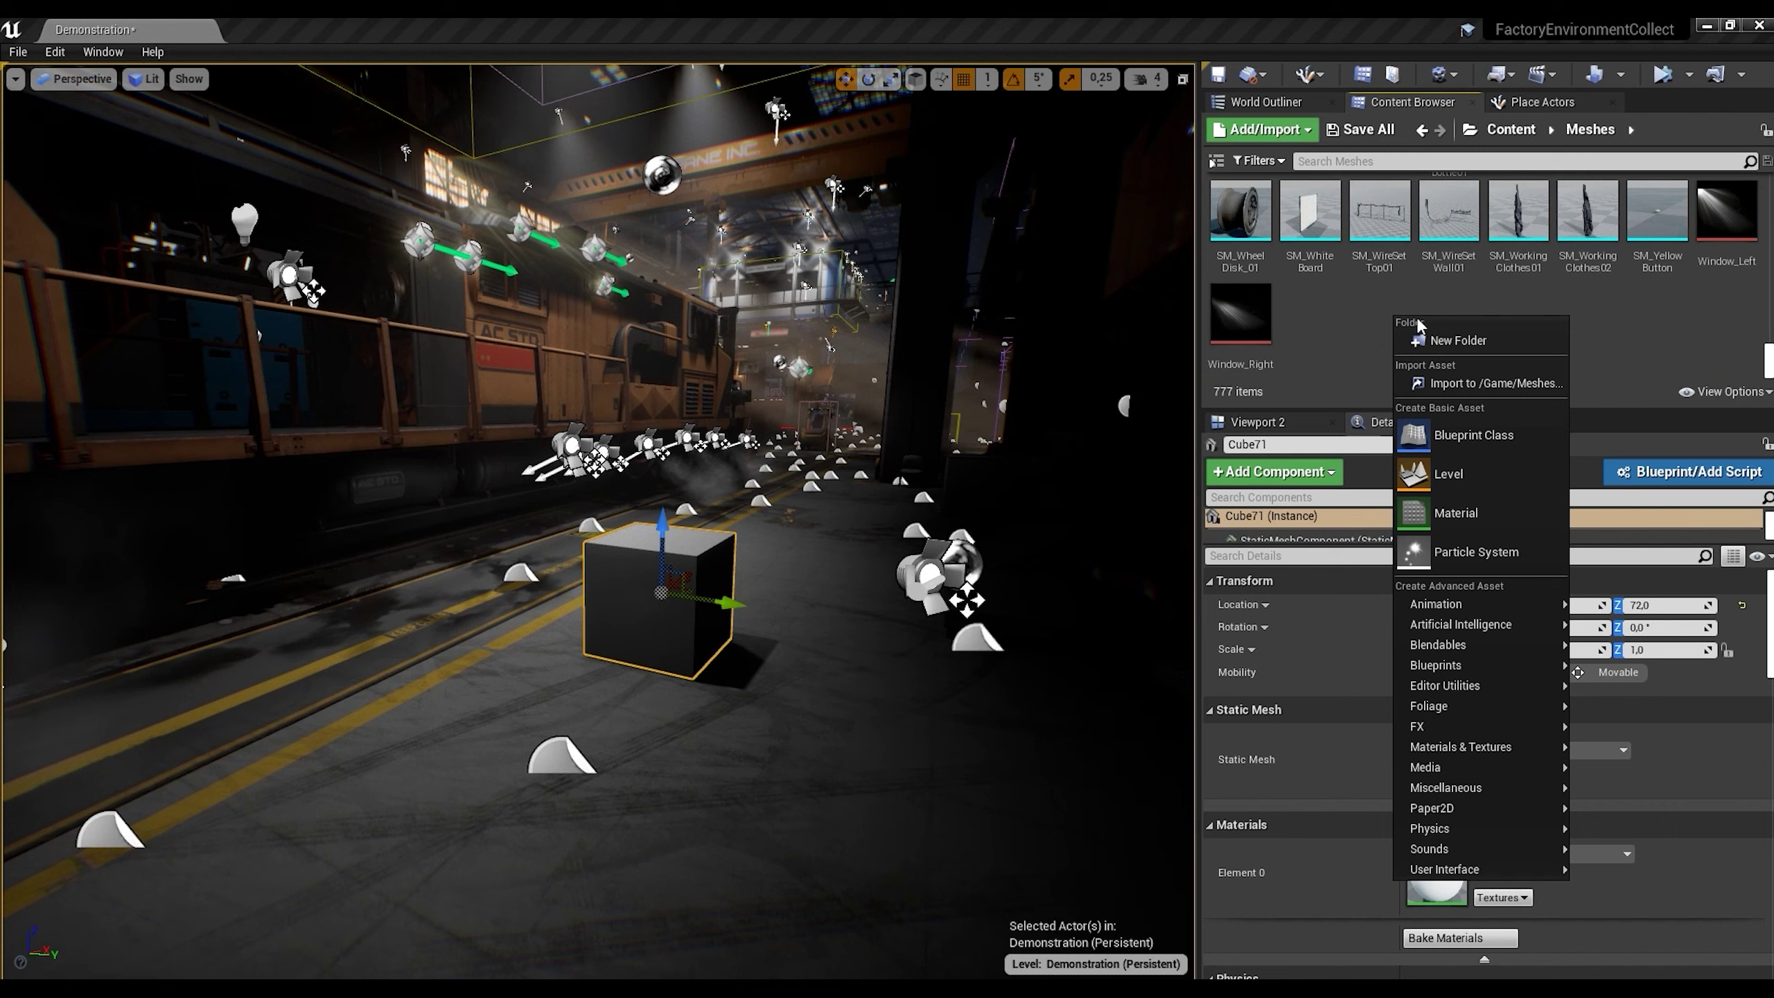
pyautogui.click(1466, 512)
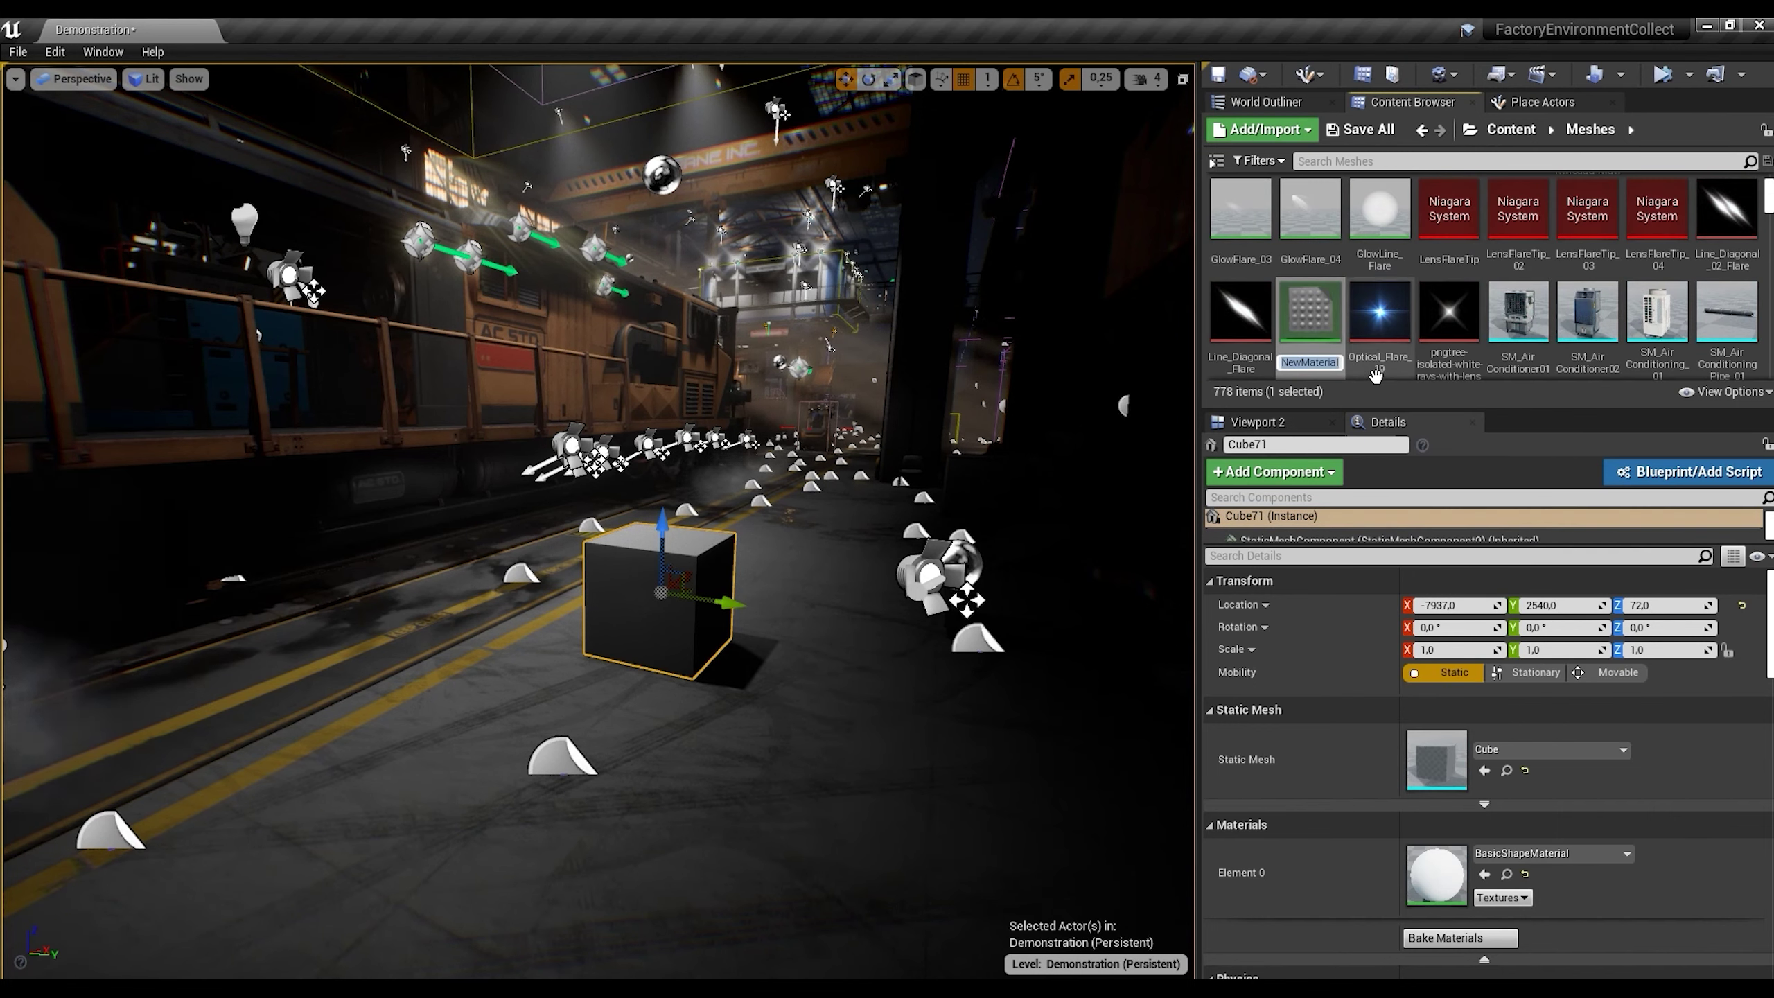
pyautogui.write('q')
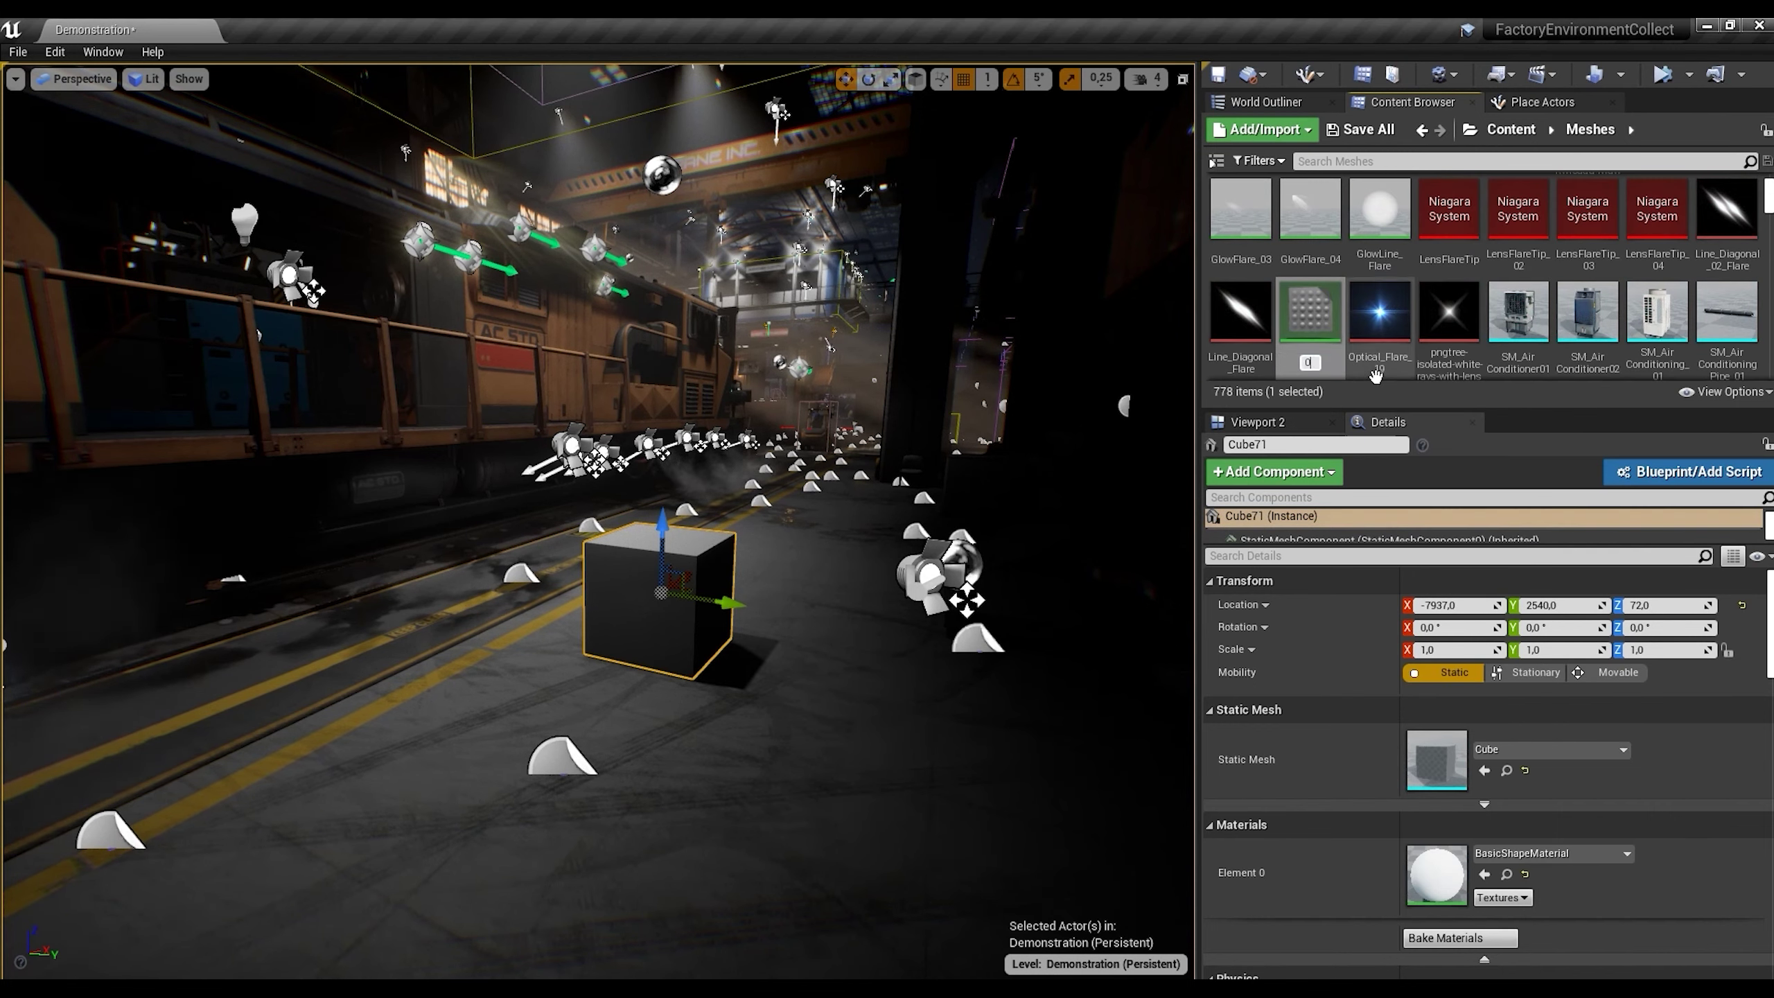
pyautogui.write('01')
pyautogui.press('Return')
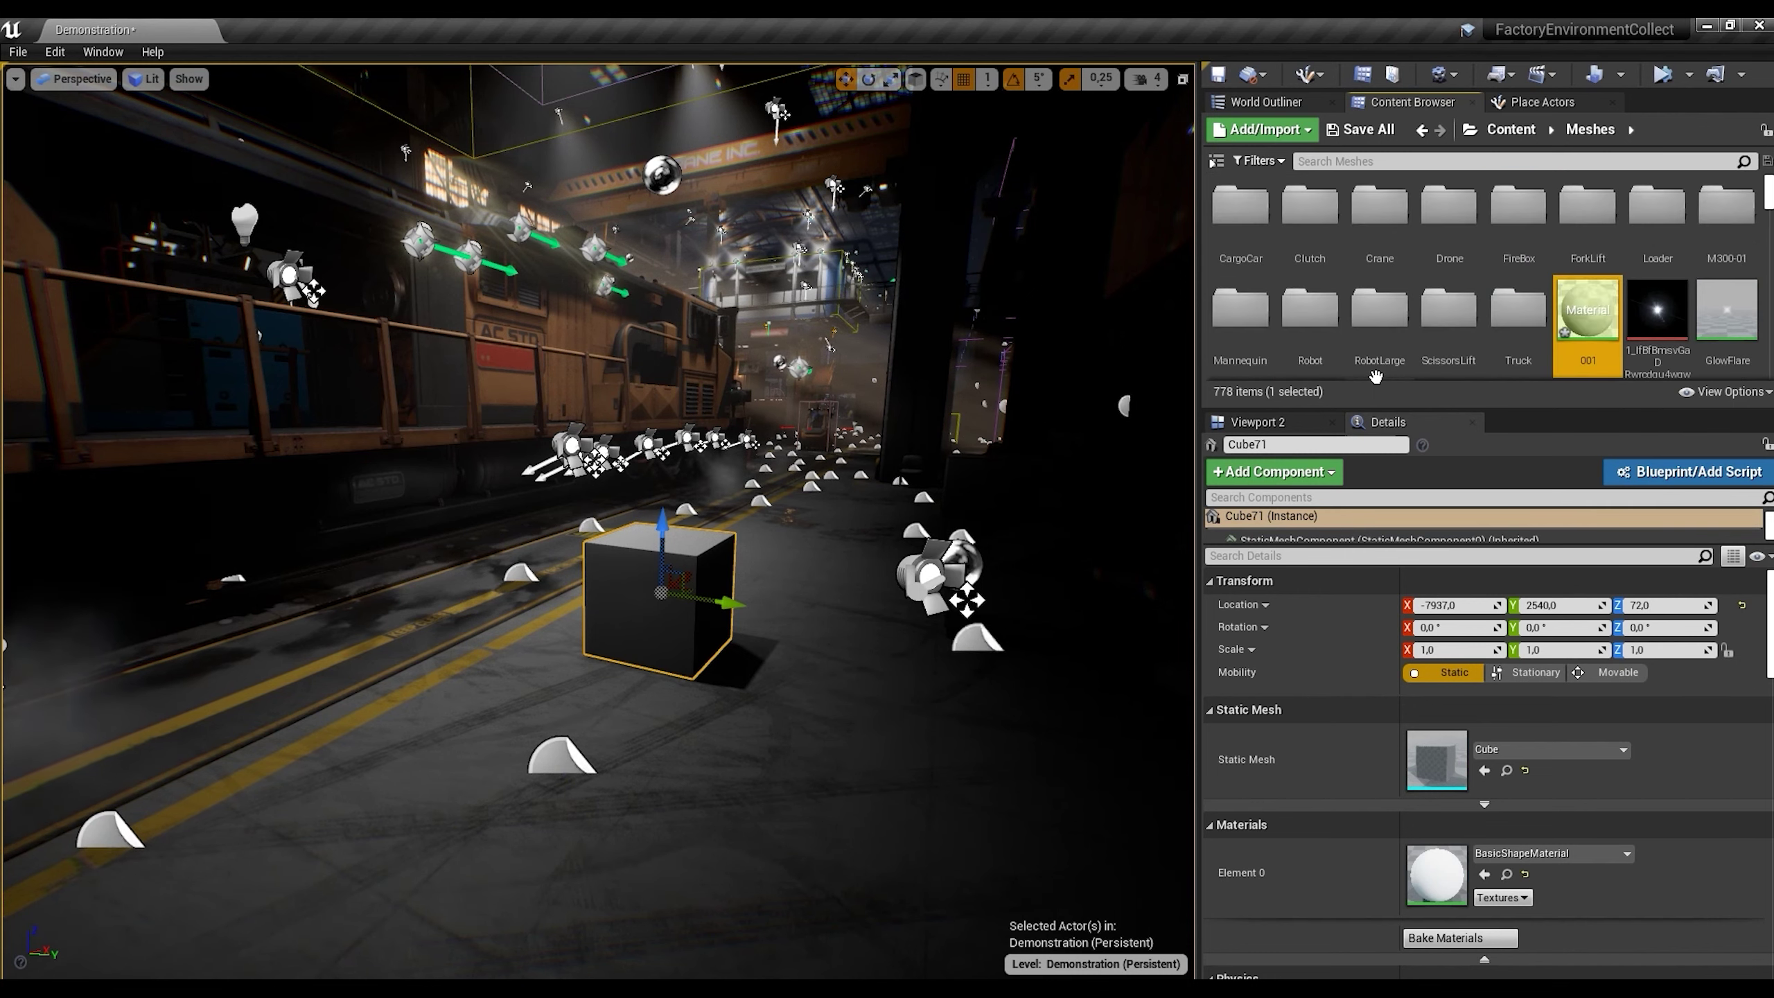
# Step: Open material 001 for editing and add a VectorParameter node in front of the material's output node
pyautogui.doubleClick(1592, 311)
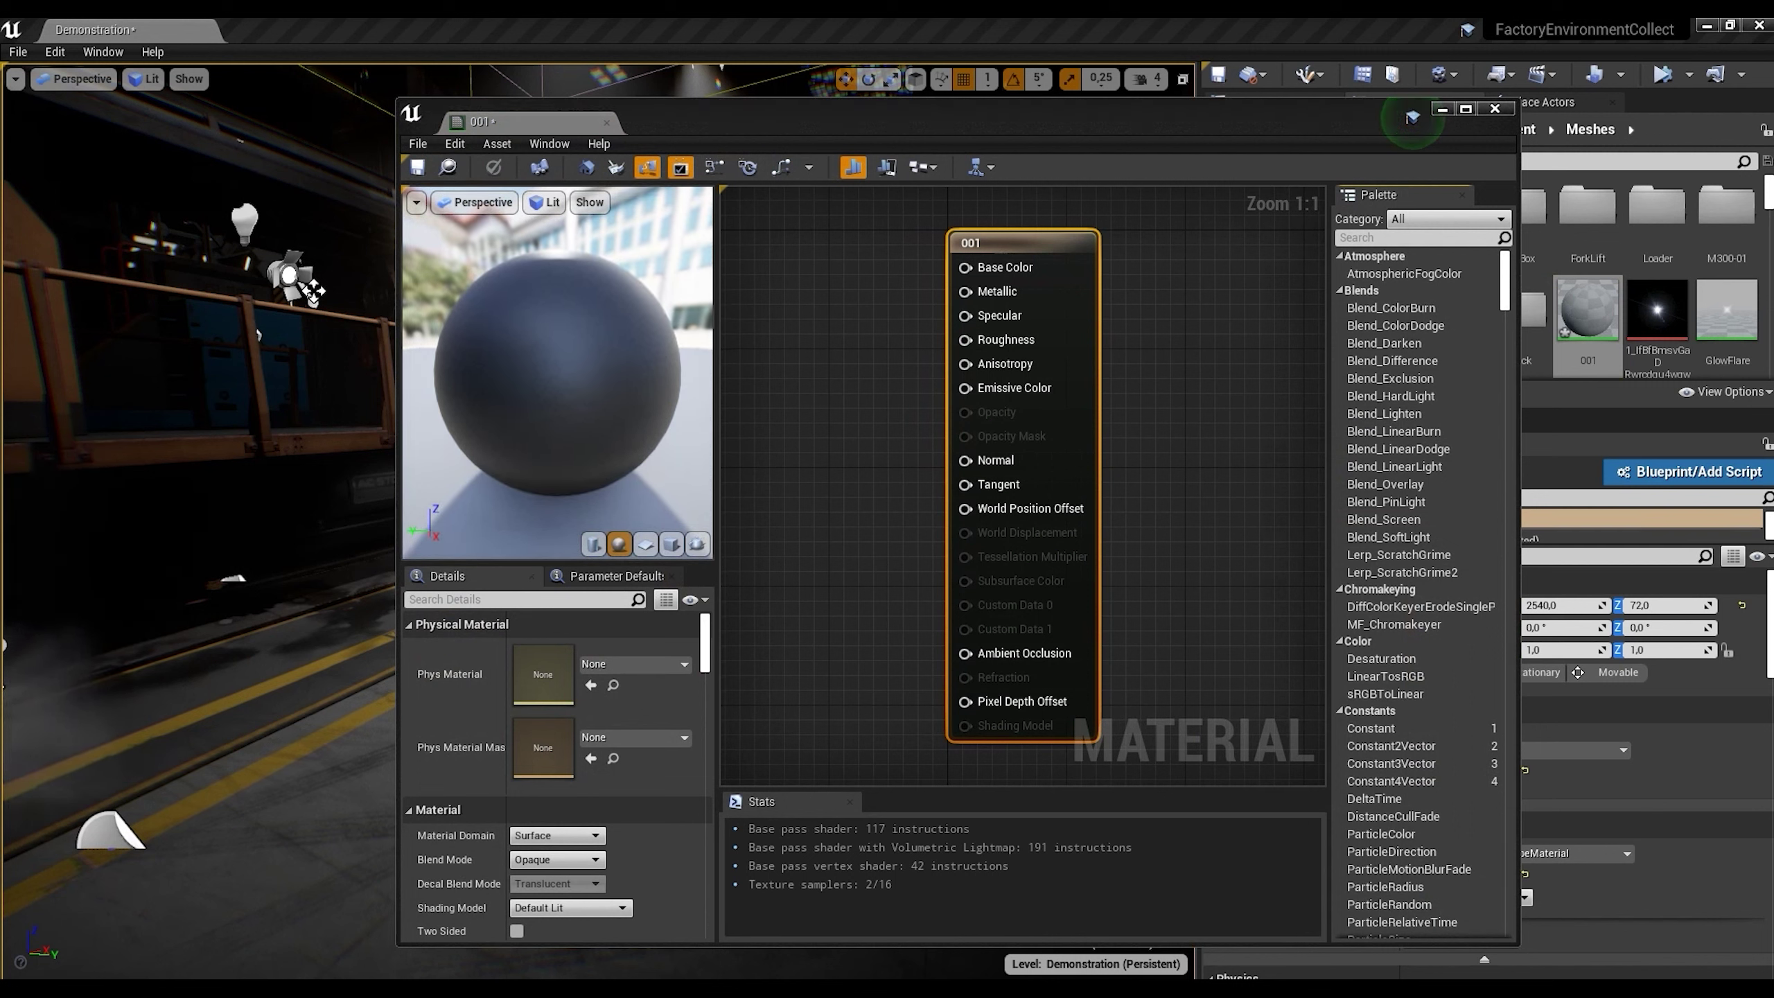
pyautogui.rightClick(818, 316)
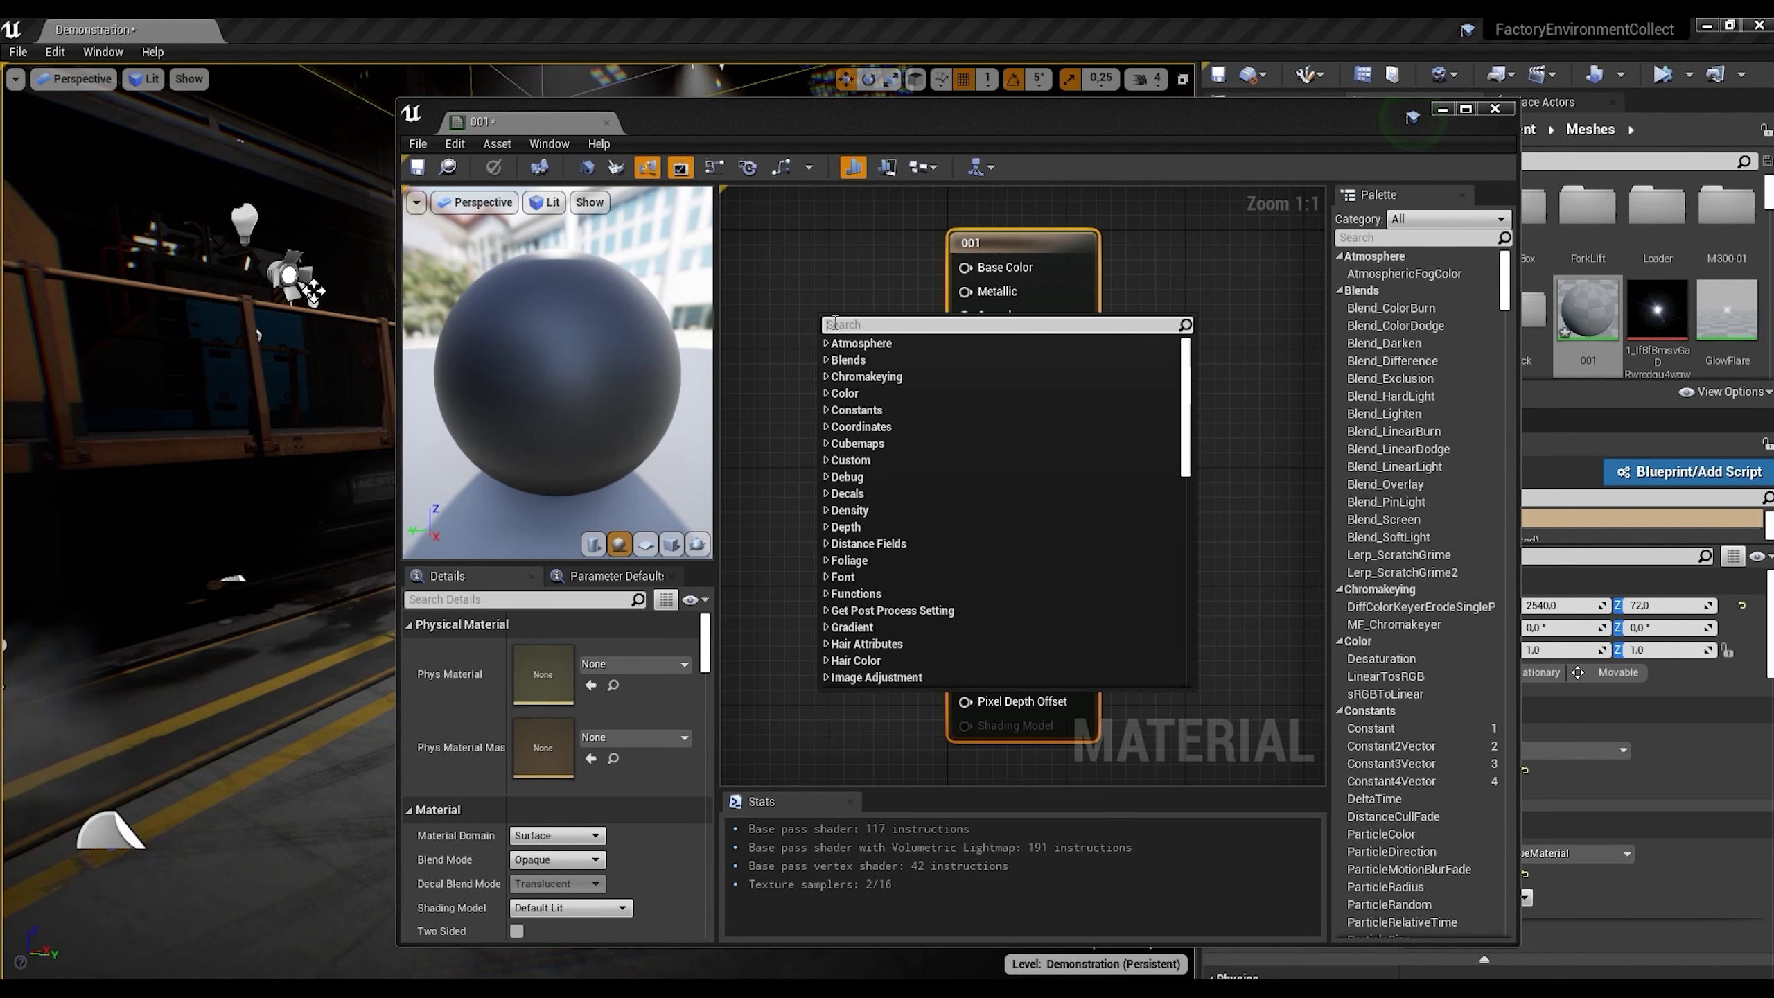
pyautogui.write('para')
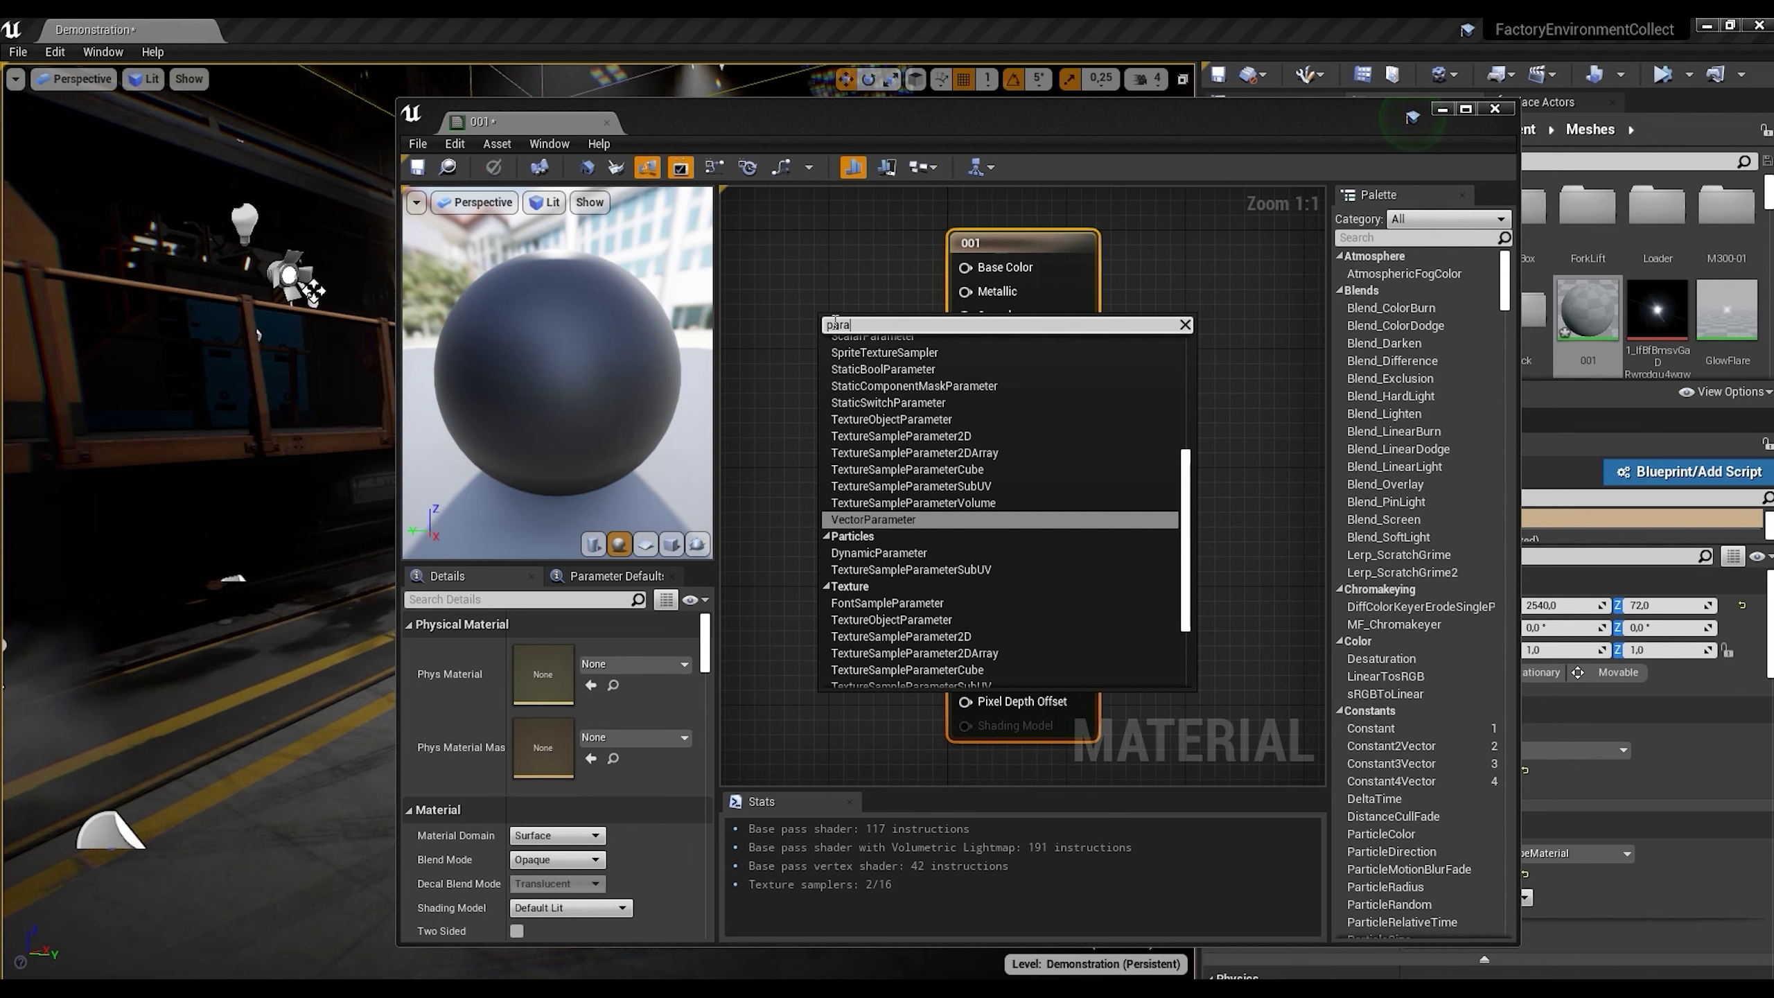
pyautogui.write('m')
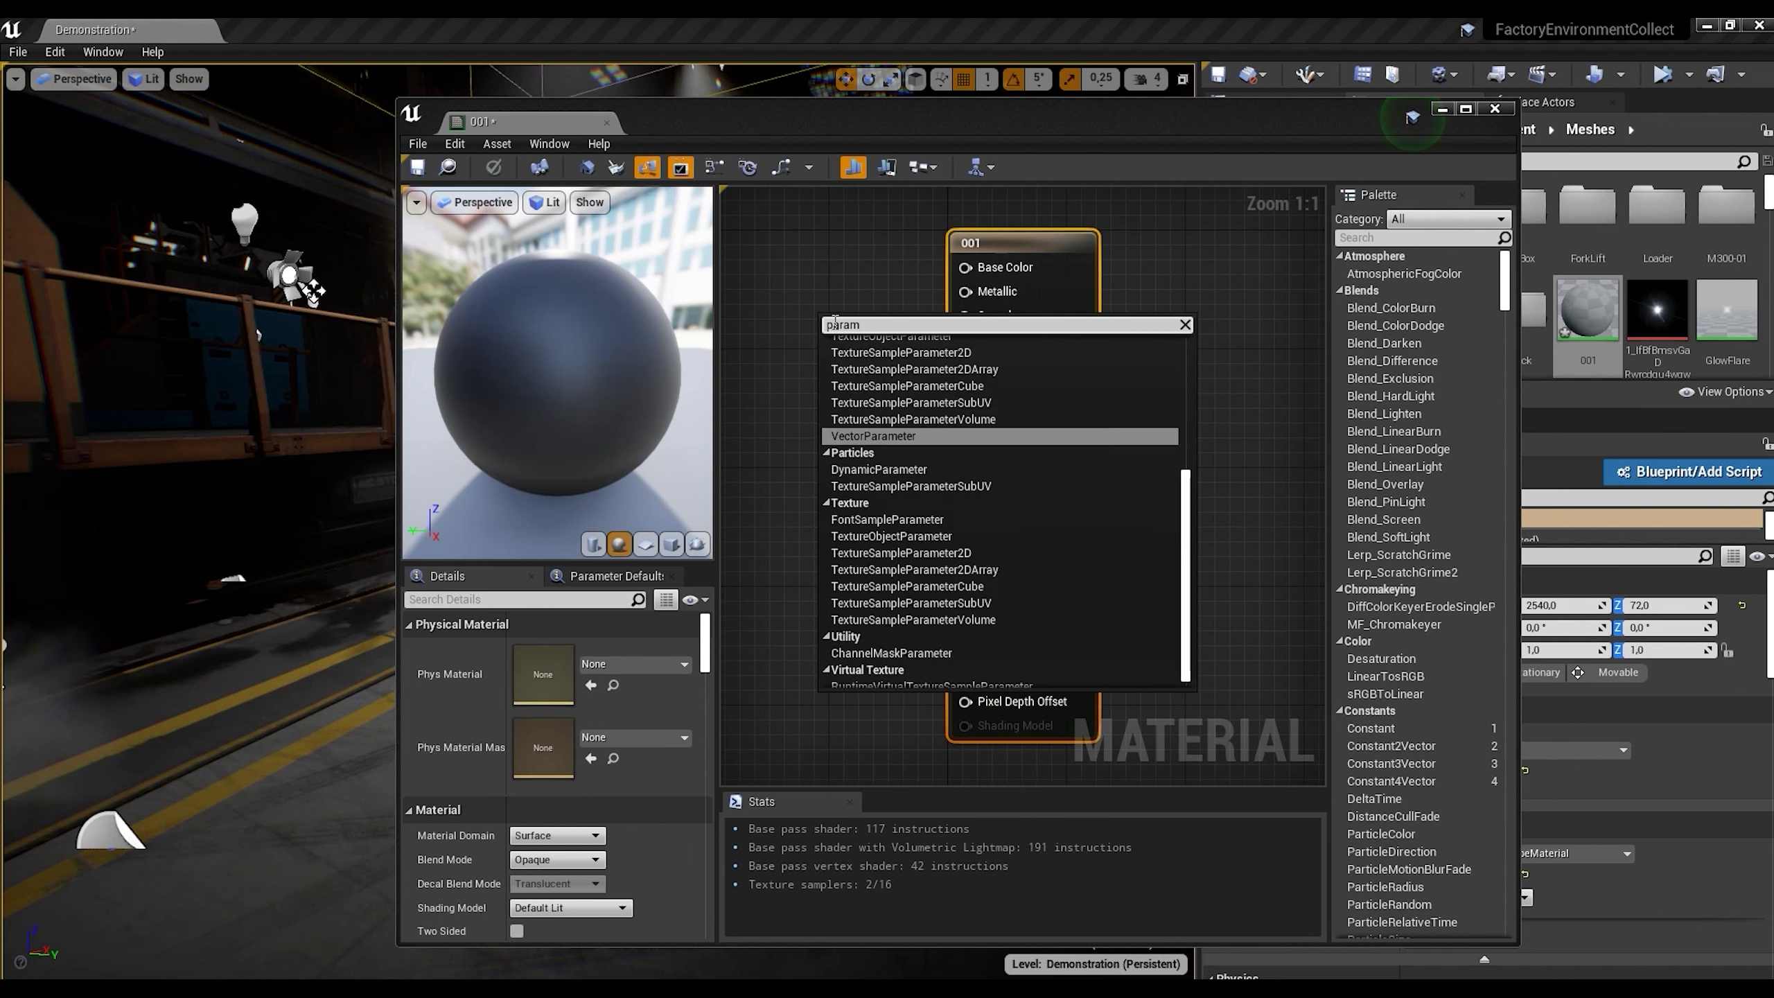
pyautogui.click(902, 438)
pyautogui.moveTo(848, 338); pyautogui.dragTo(762, 270)
pyautogui.scroll(-2, 1263, 405)
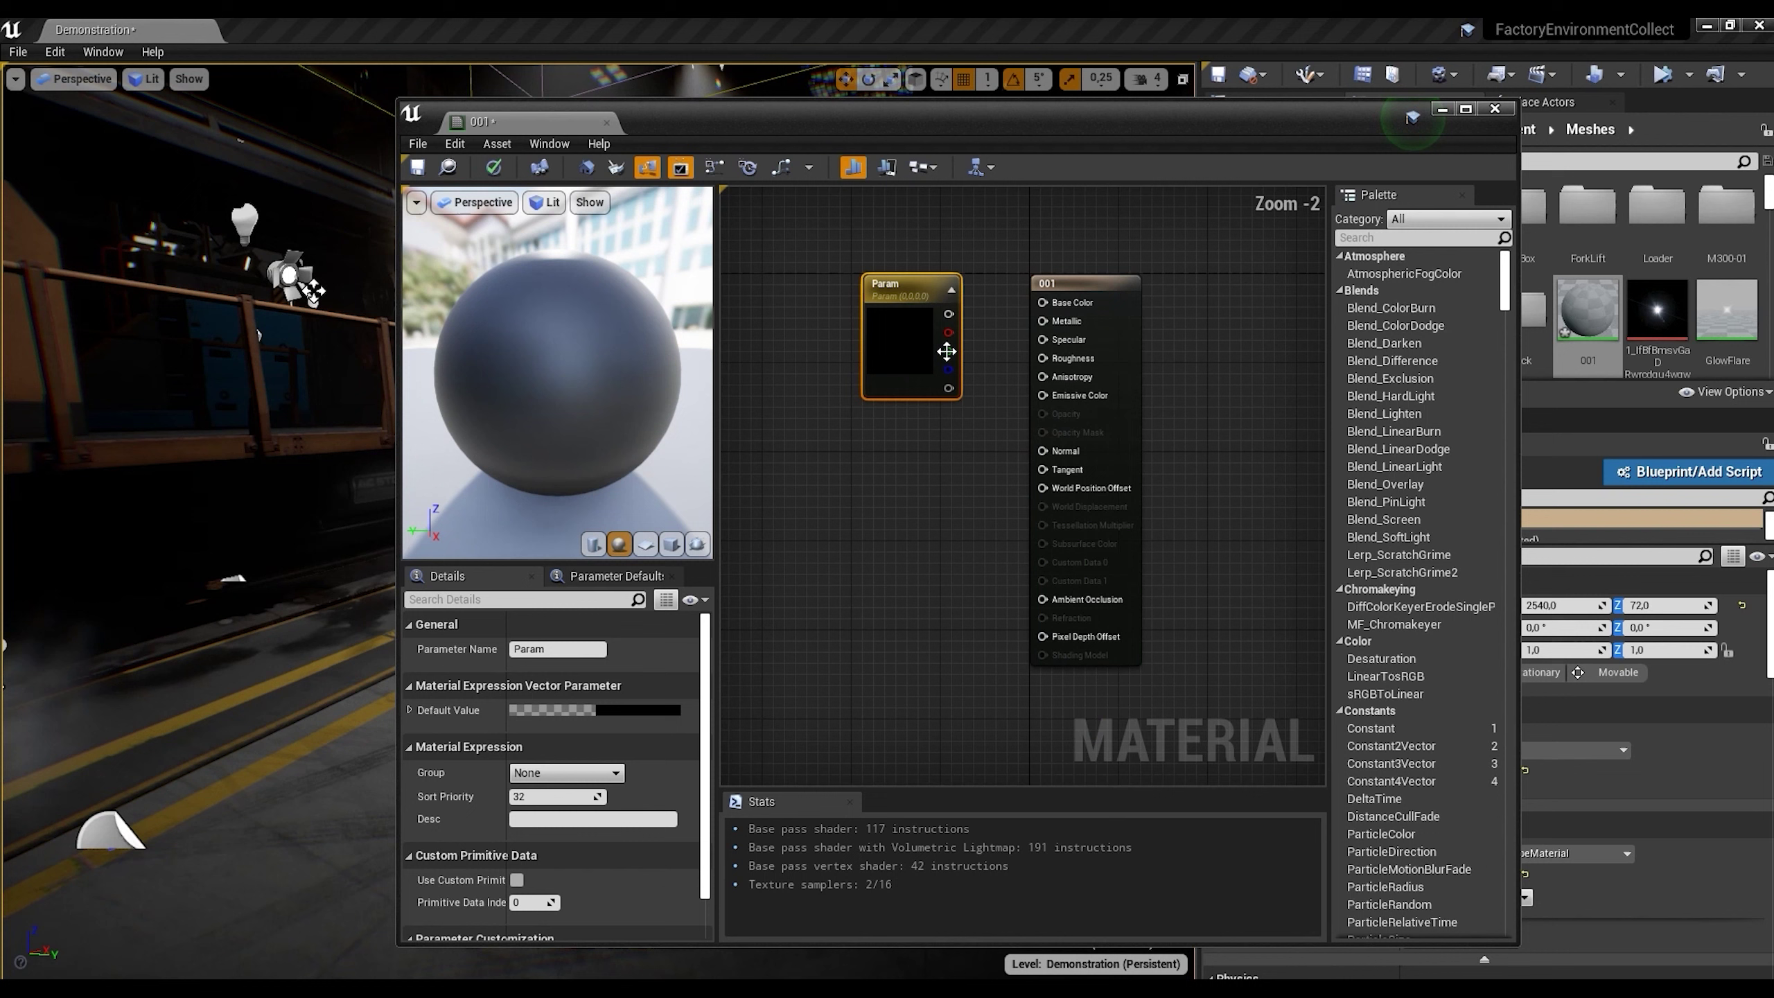
pyautogui.moveTo(913, 297); pyautogui.dragTo(864, 285)
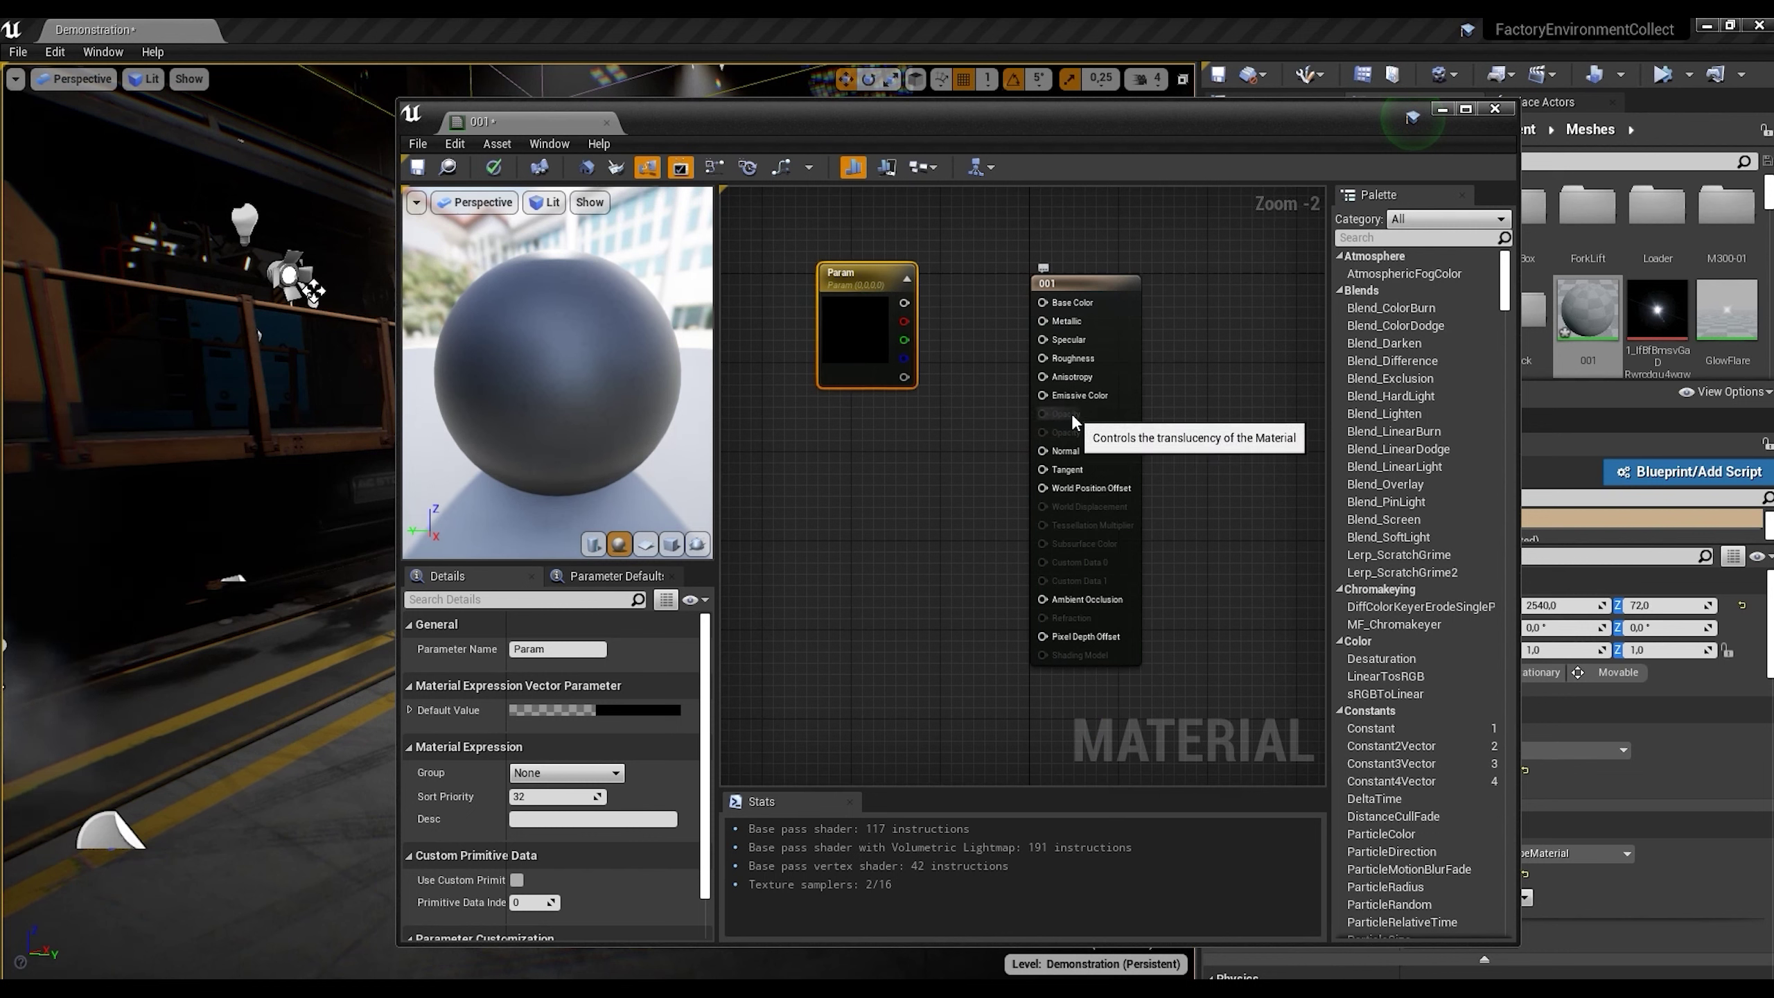
# Step: Add a Time node to the material graph, below and ahead of the vector parameter
pyautogui.scroll(-3, 1208, 438)
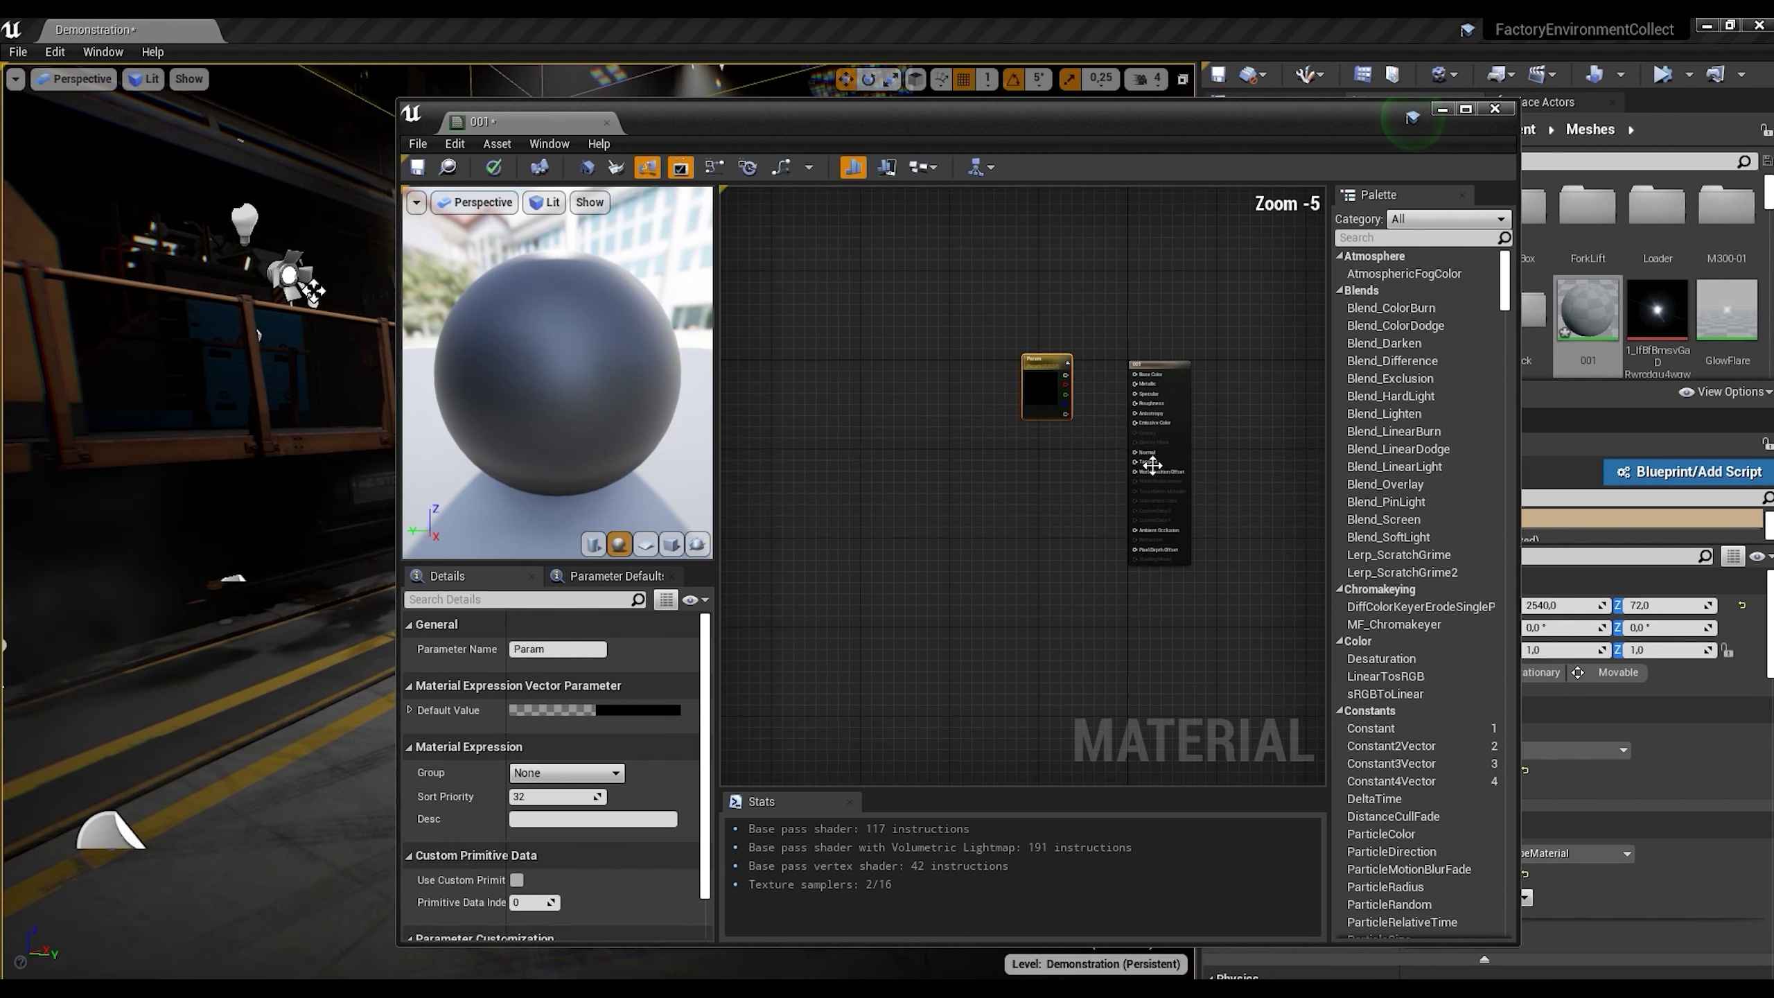
pyautogui.scroll(2, 1032, 524)
pyautogui.rightClick(928, 444)
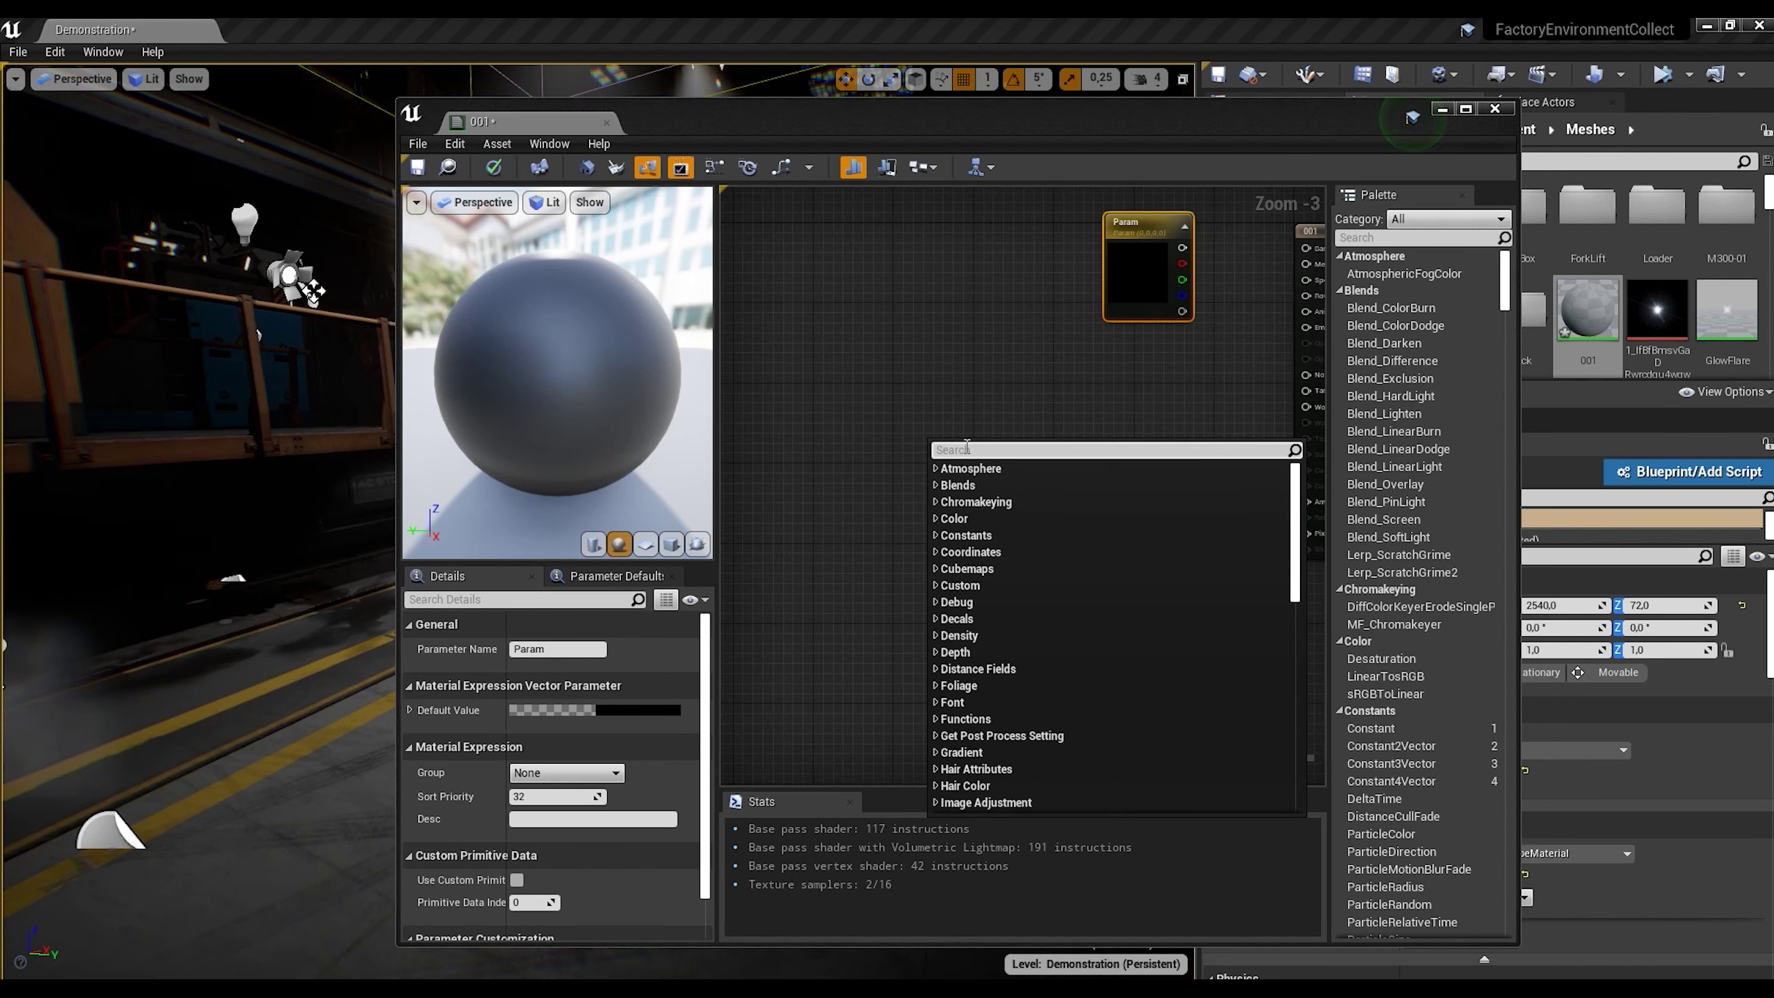
pyautogui.write('ti')
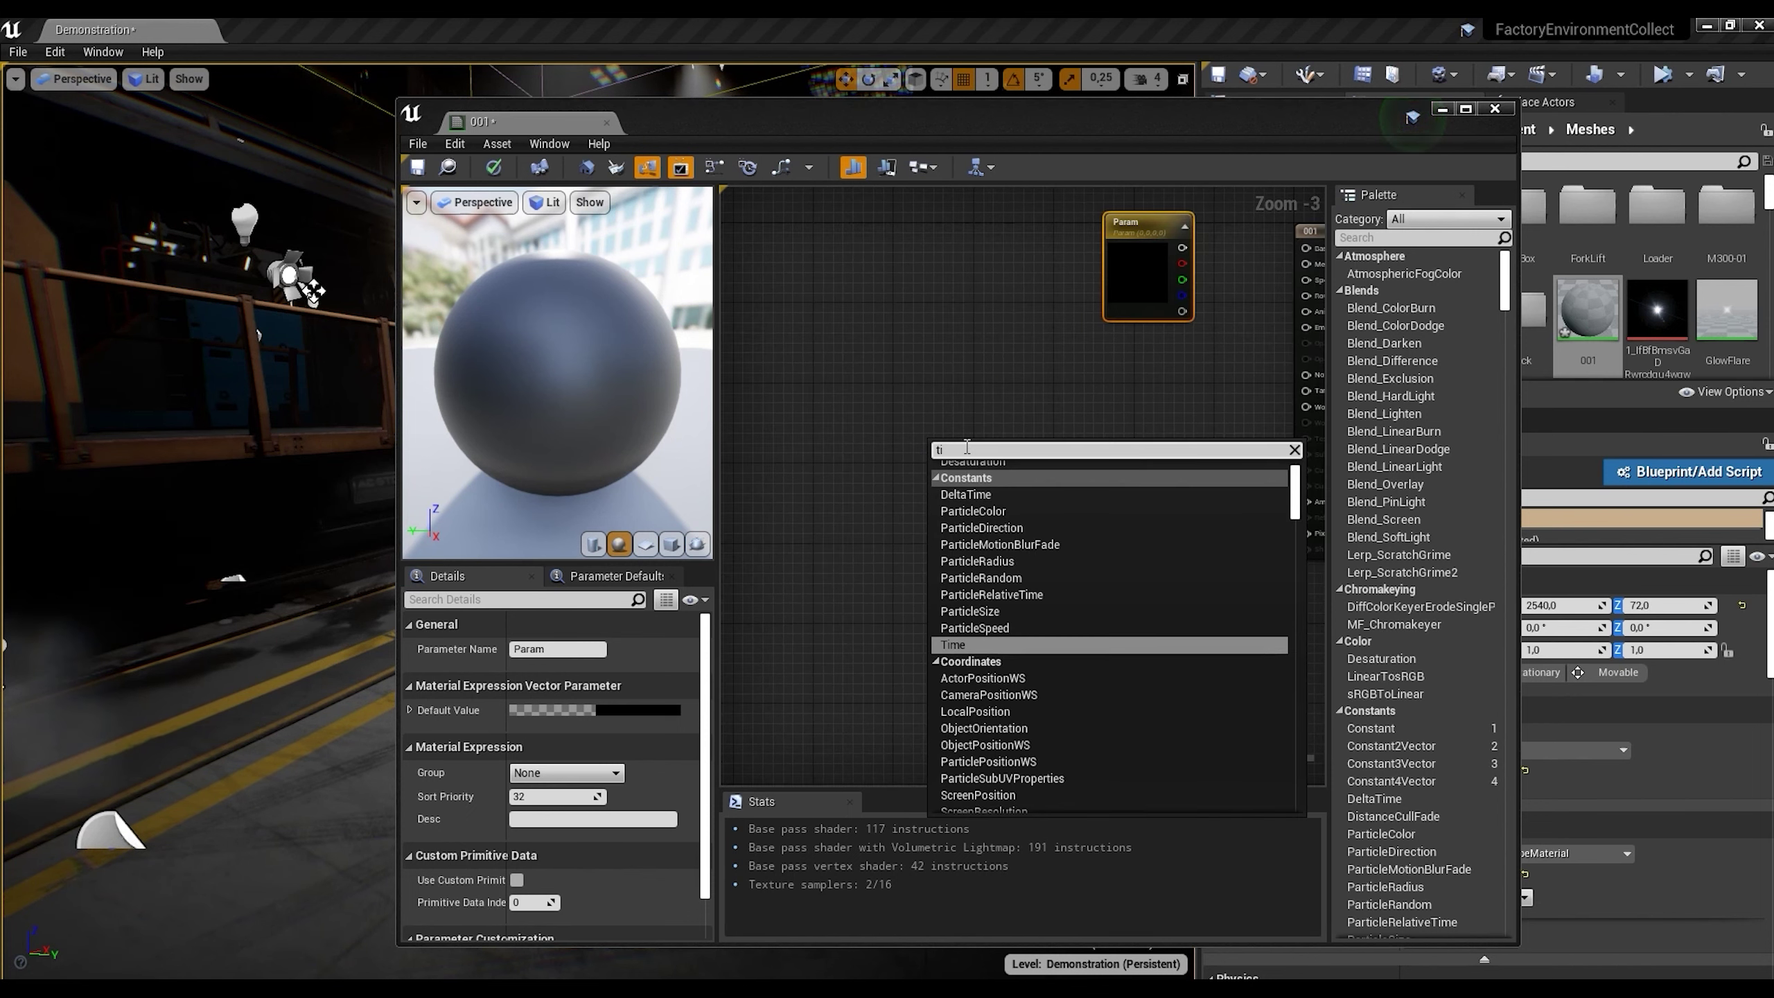
pyautogui.write('m')
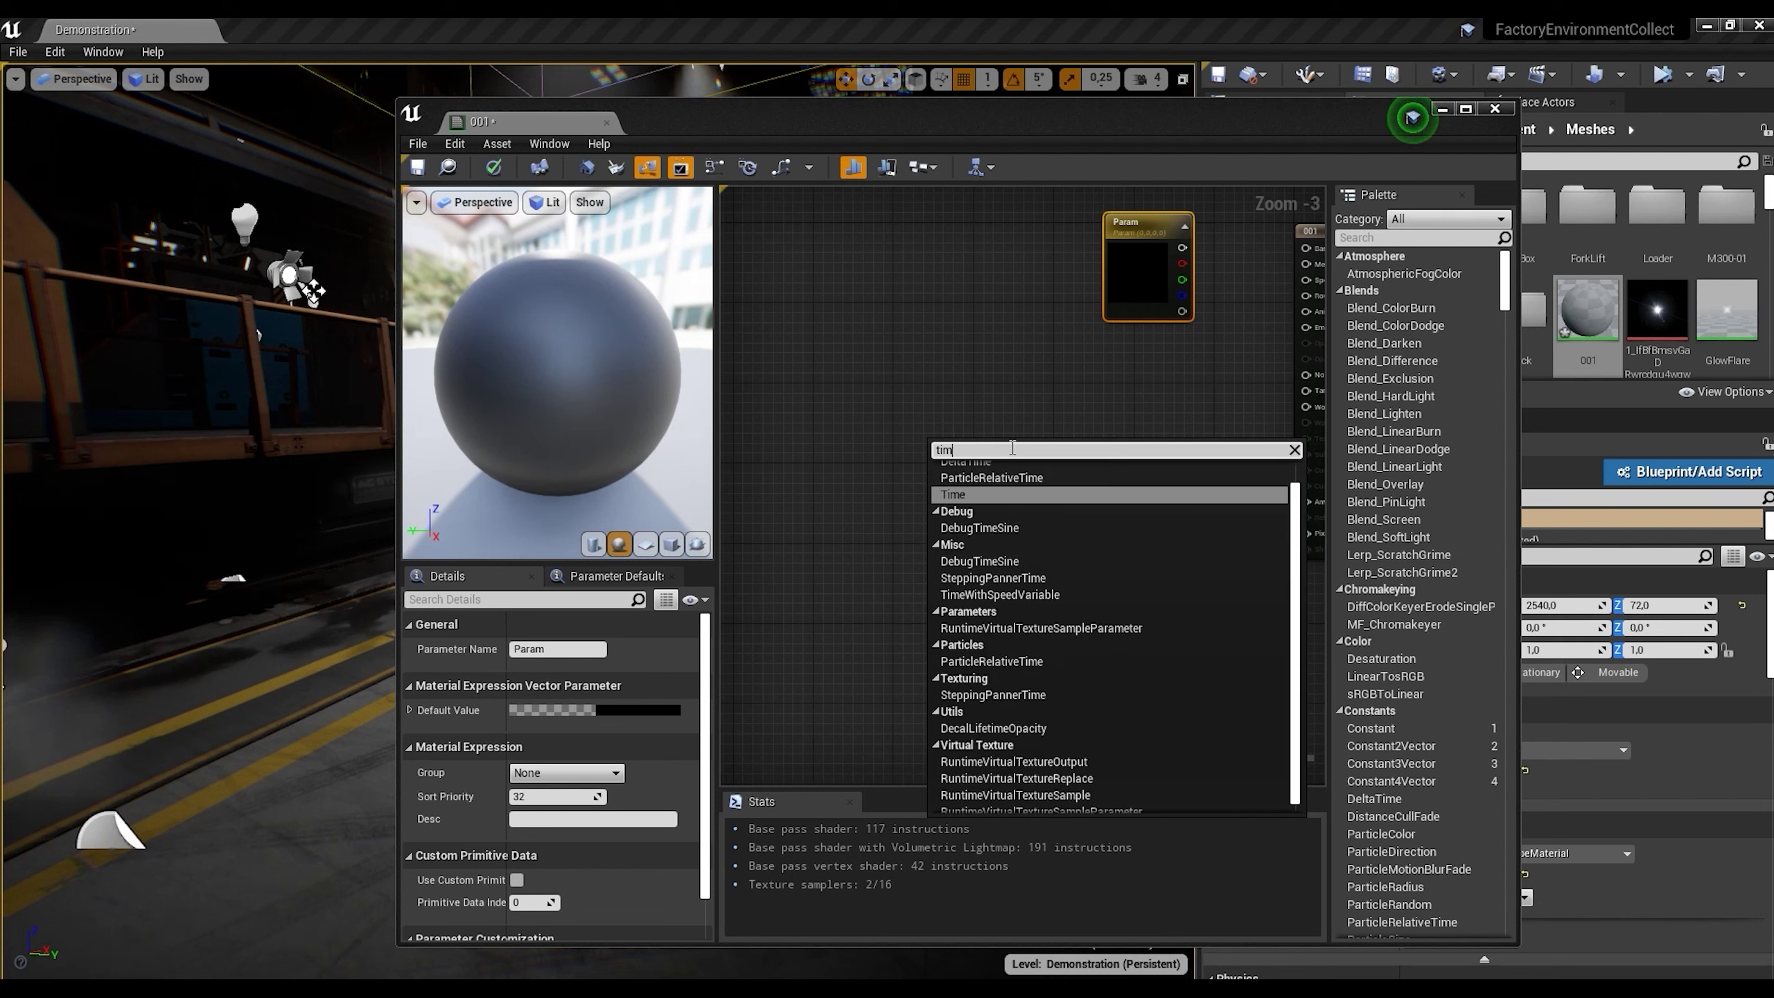
pyautogui.click(983, 515)
pyautogui.moveTo(900, 432); pyautogui.dragTo(884, 434)
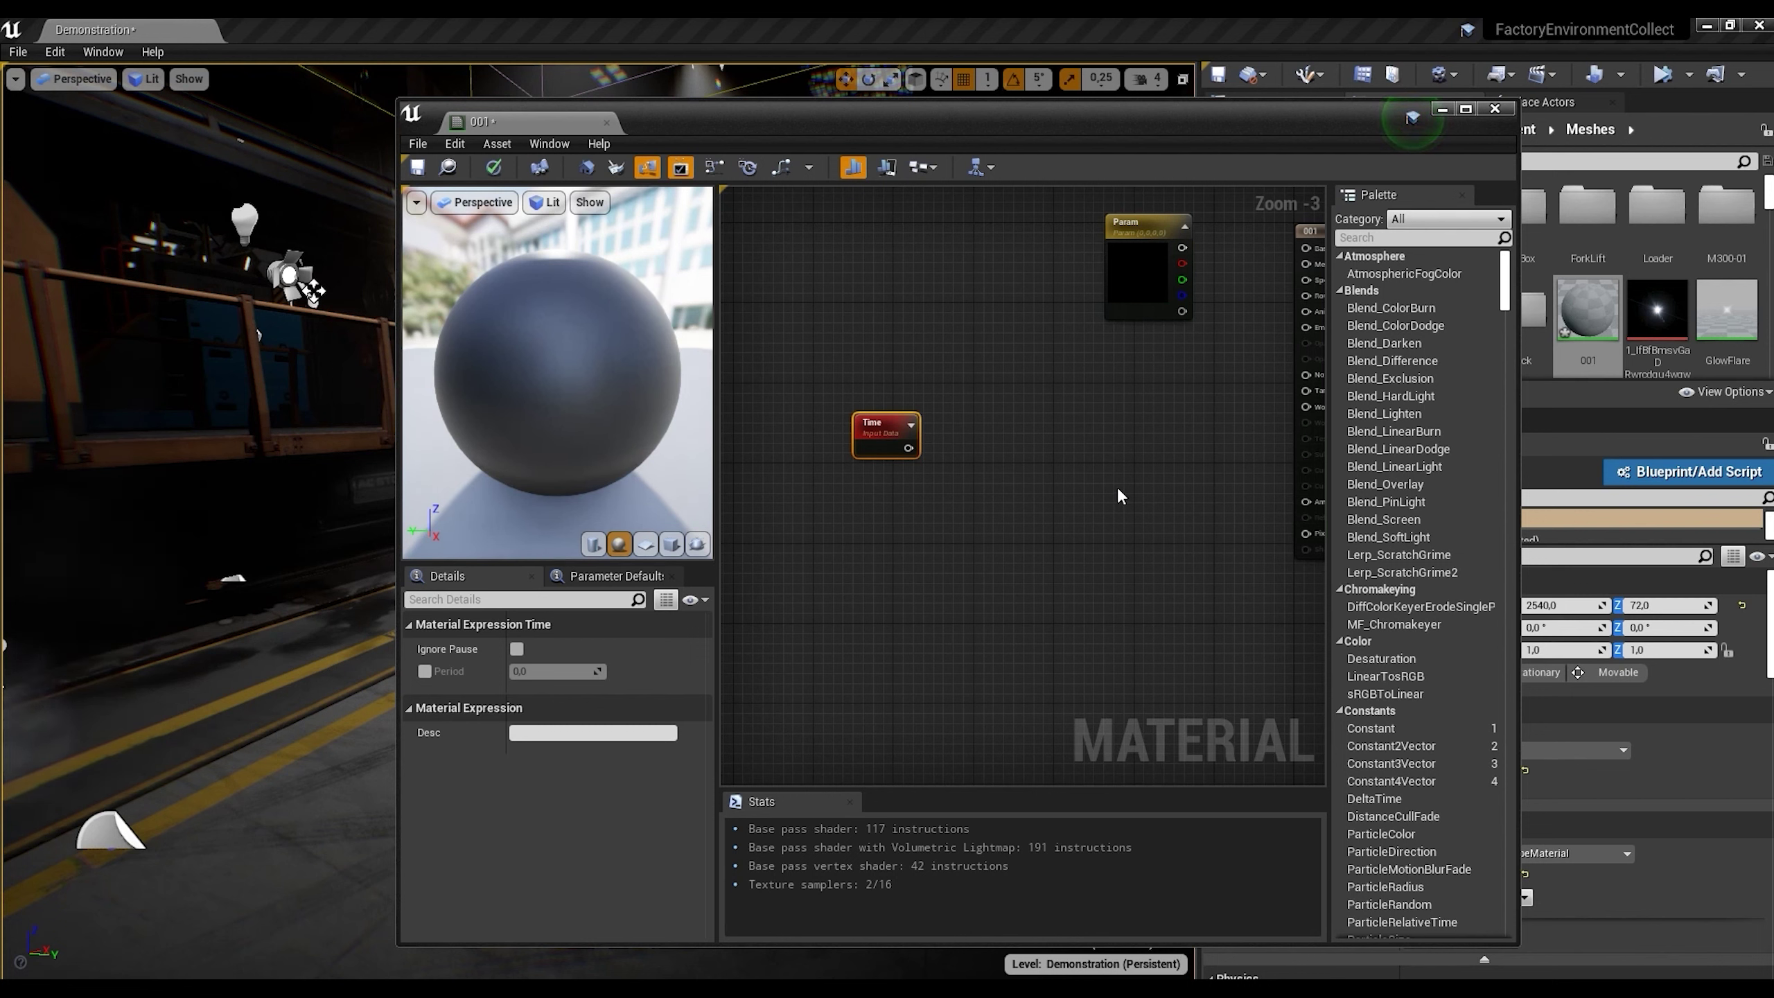
# Step: Add a Multiply node and connect the vector parameter's colour output to its A input
pyautogui.rightClick(1076, 423)
pyautogui.write('m')
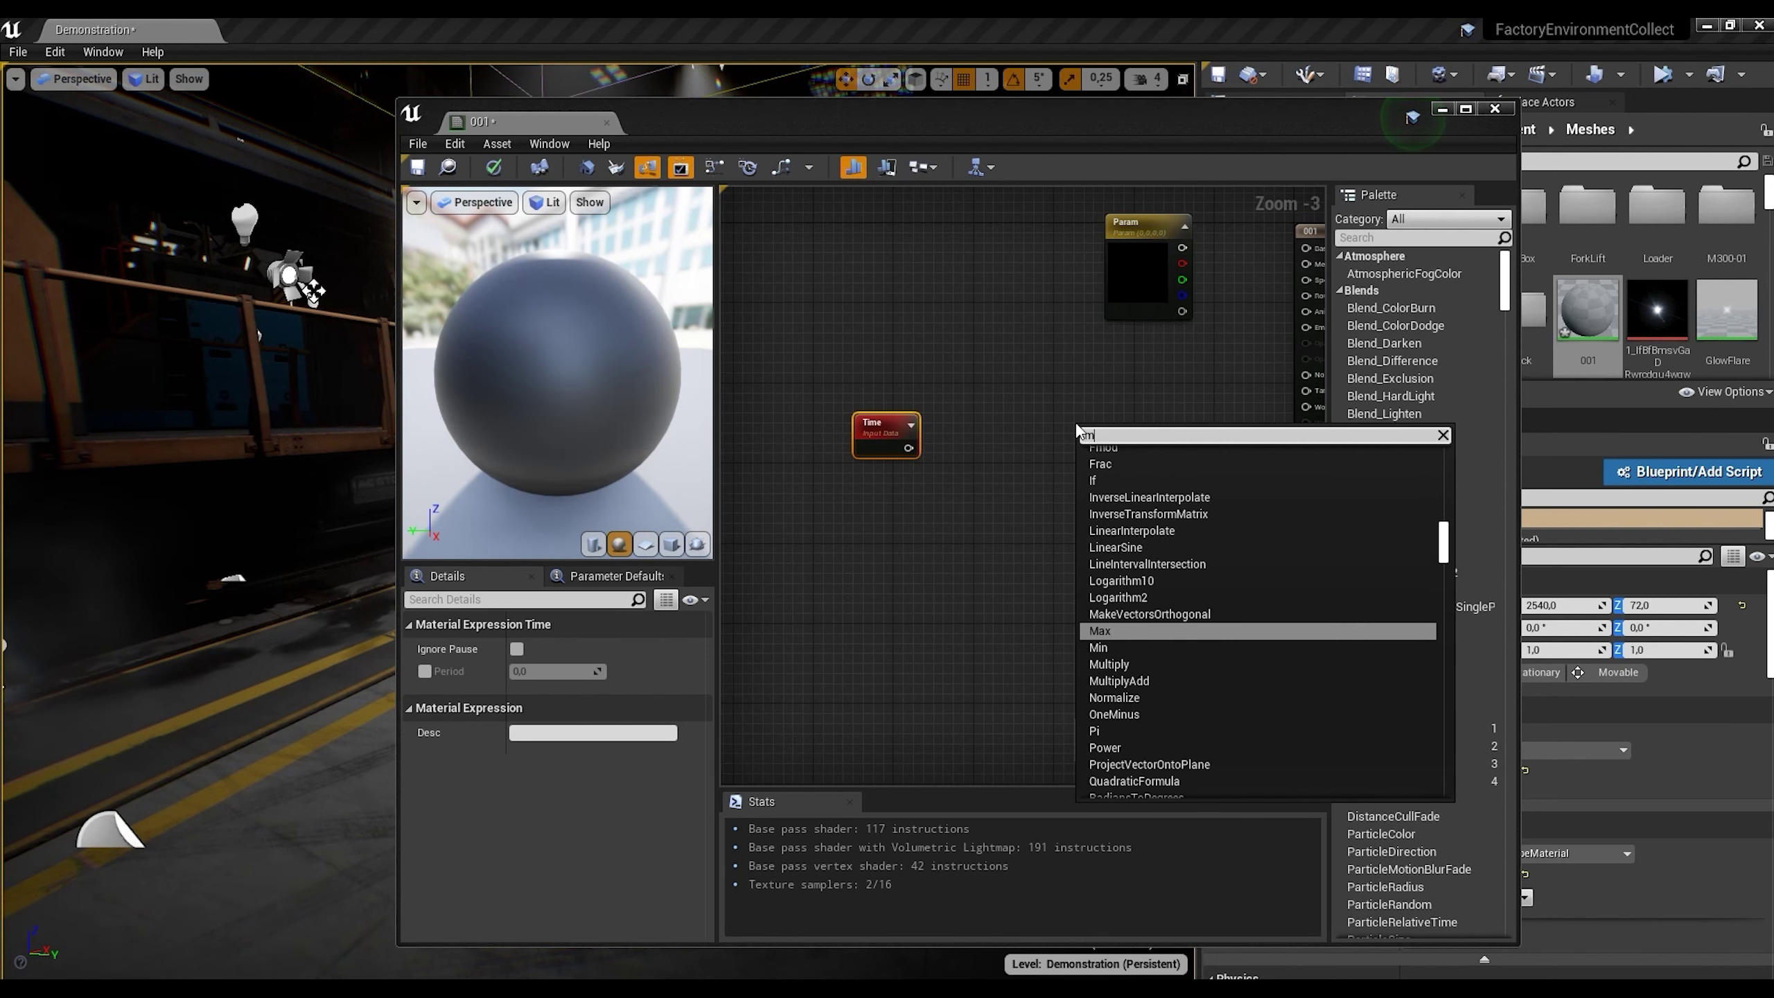
pyautogui.write('ulti')
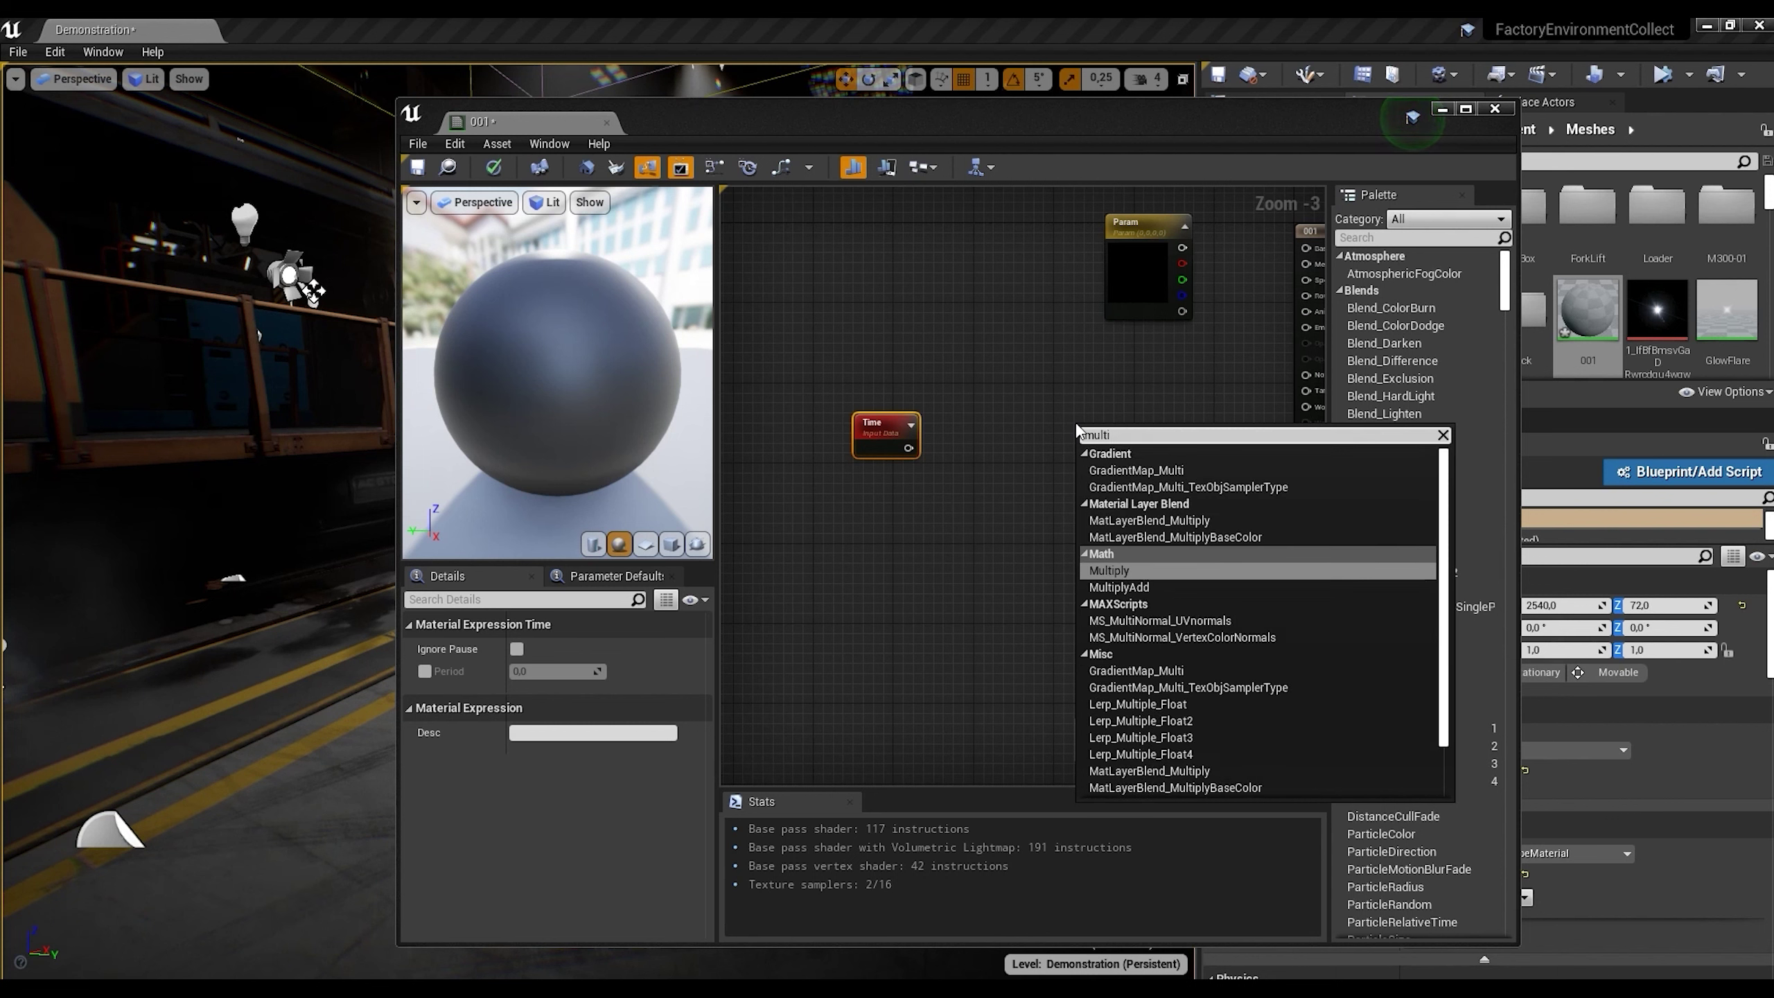
pyautogui.click(1153, 570)
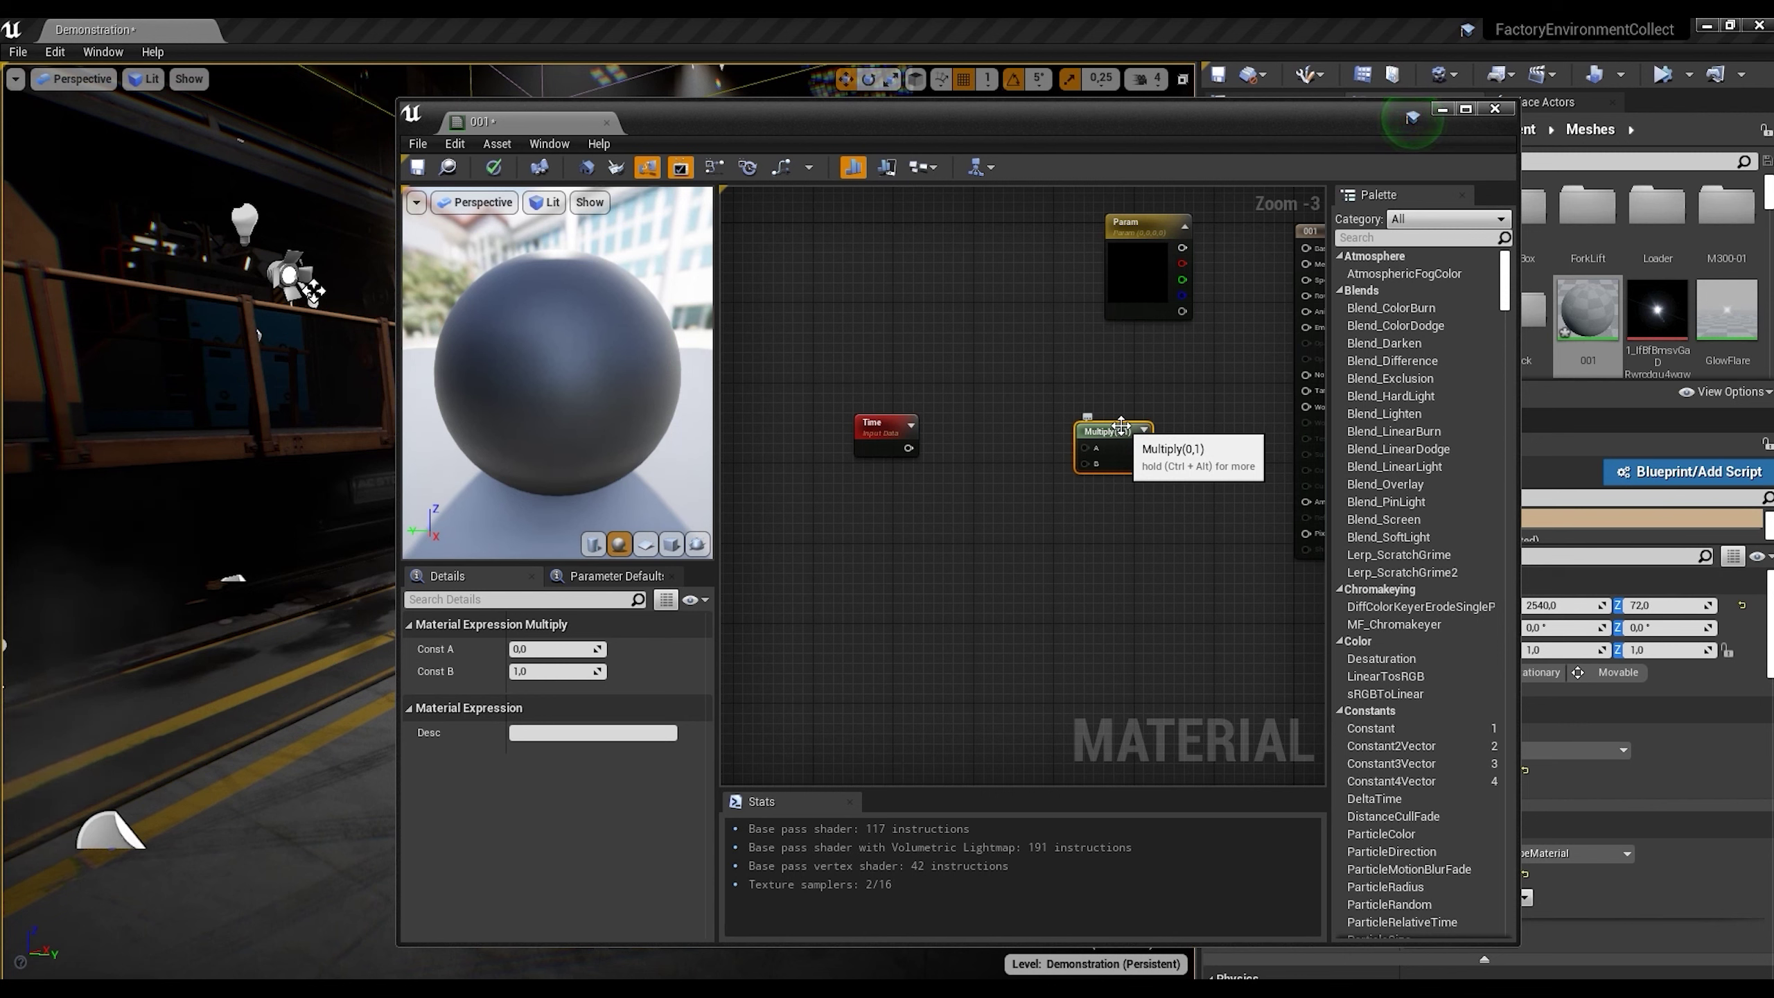
pyautogui.moveTo(1181, 248); pyautogui.dragTo(1084, 452)
pyautogui.moveTo(1139, 223); pyautogui.dragTo(1007, 223)
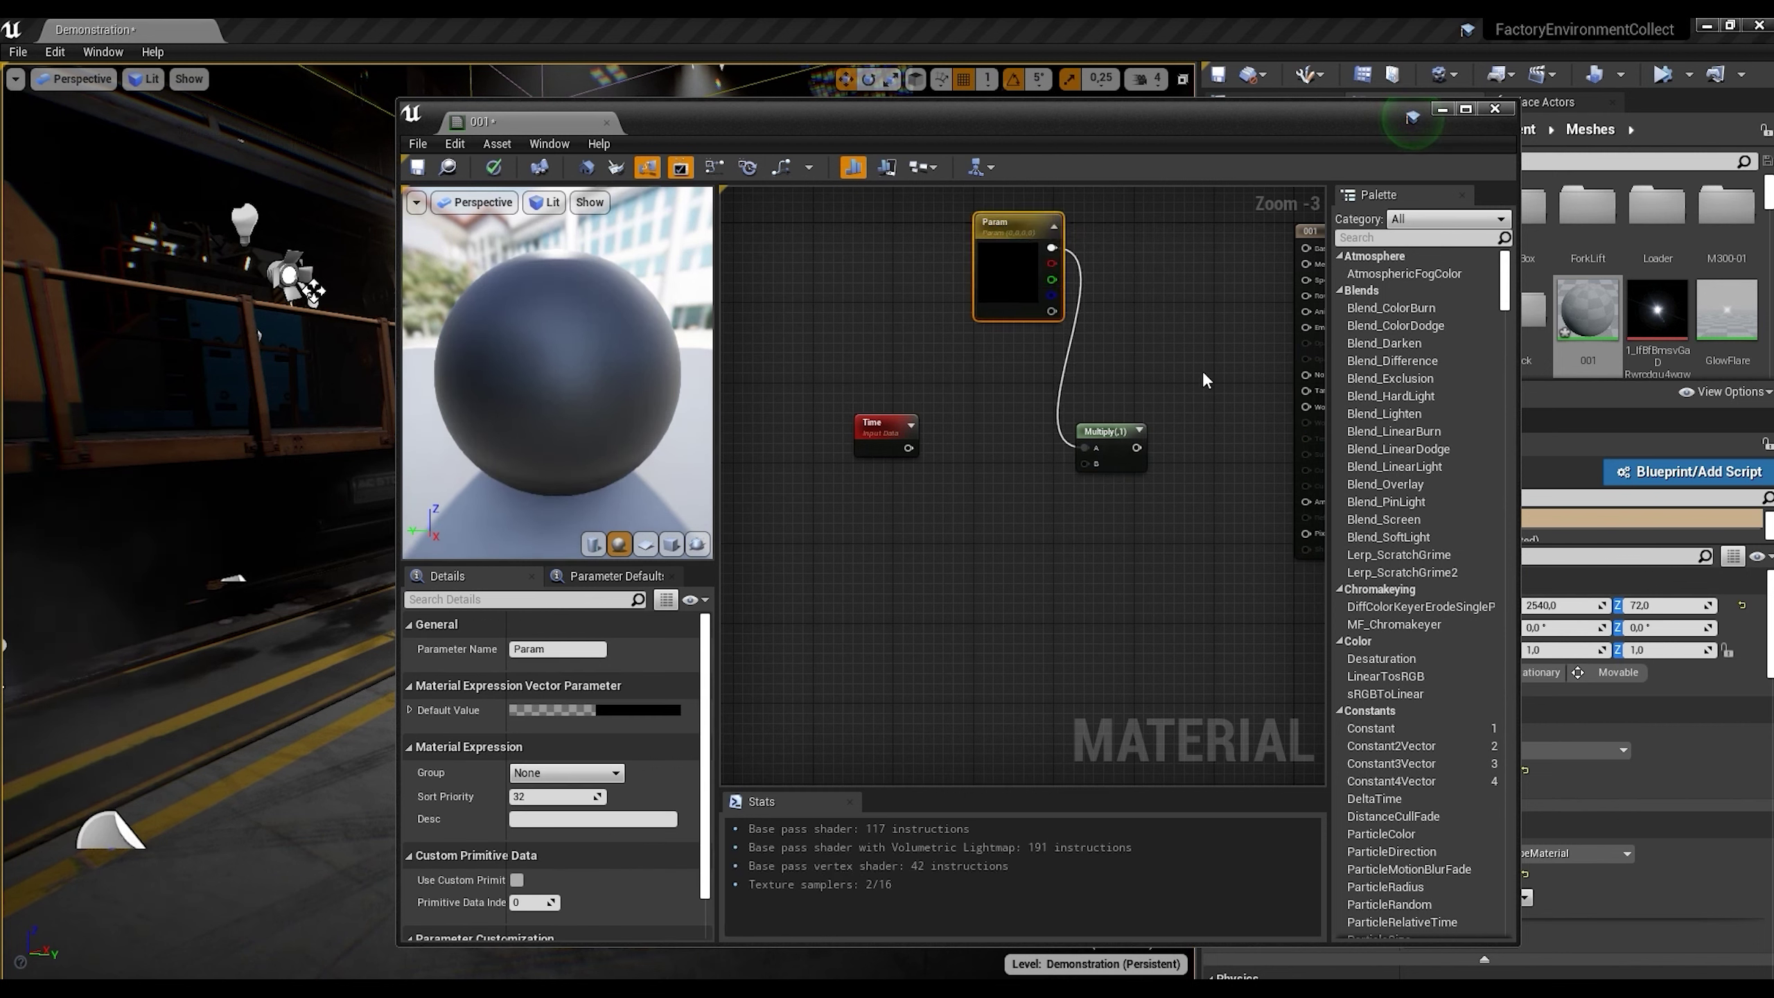
# Step: Add a Sine node, wire it between Time and the Multiply node's B input, and tidy the node layout
pyautogui.rightClick(990, 486)
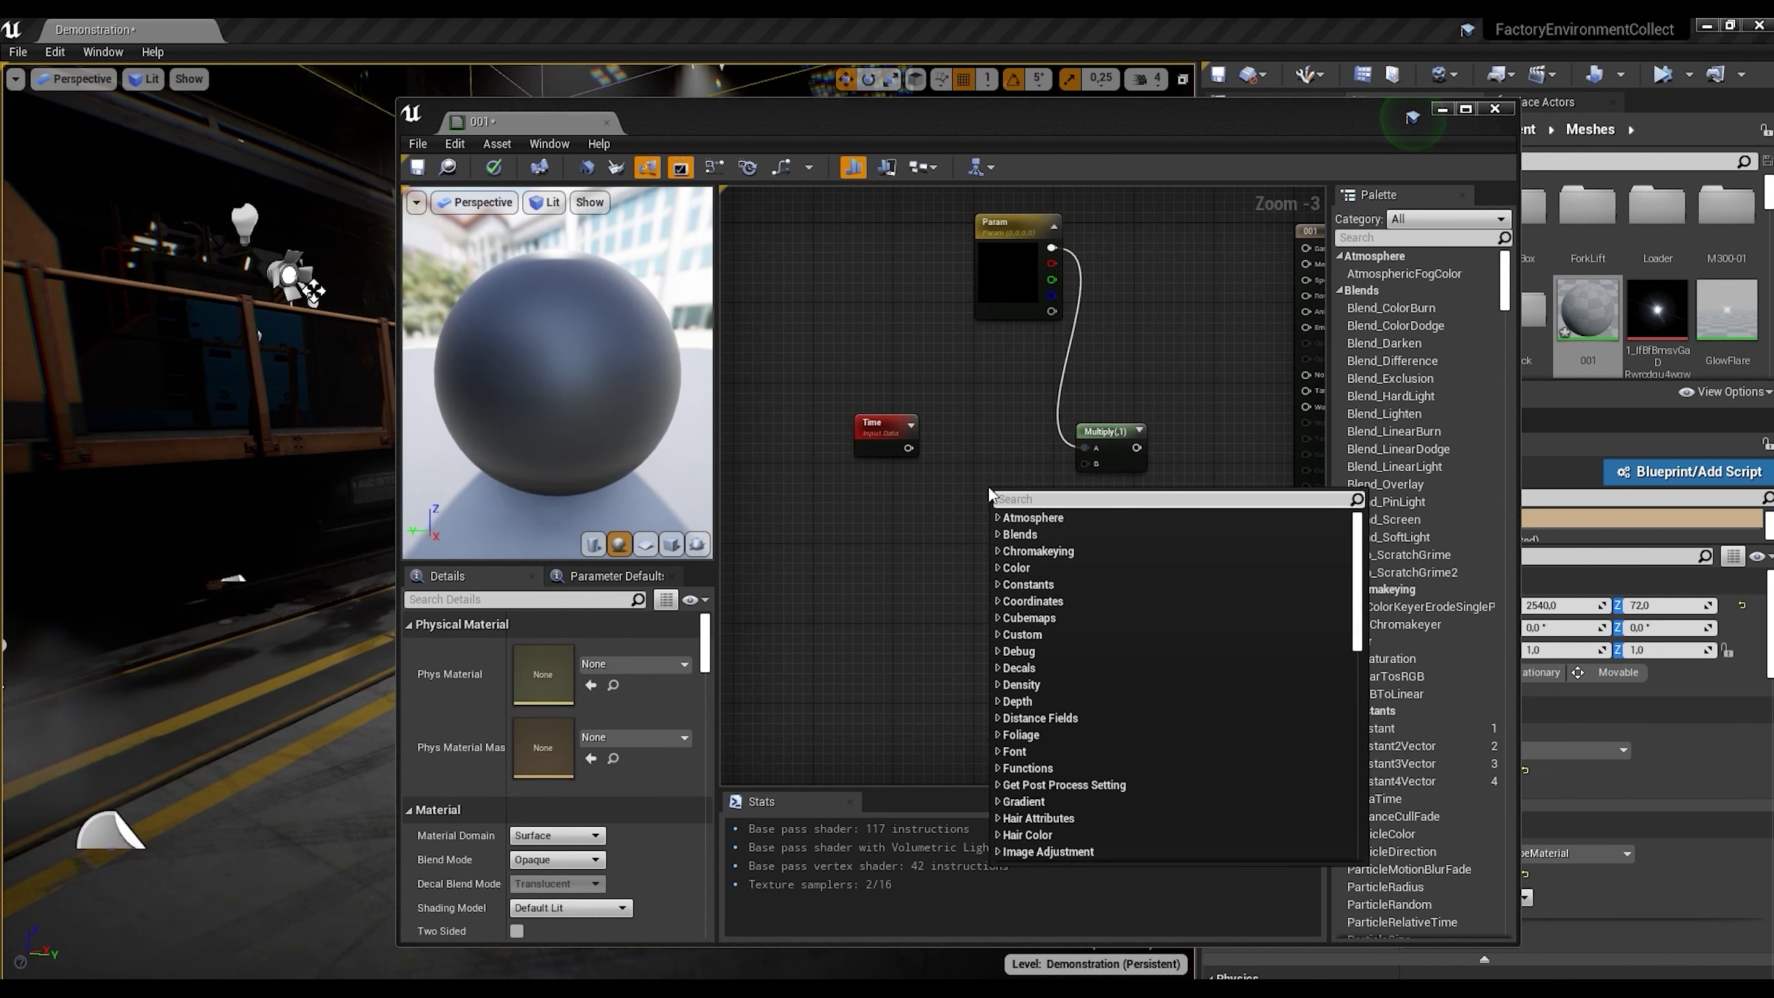
pyautogui.write('sin')
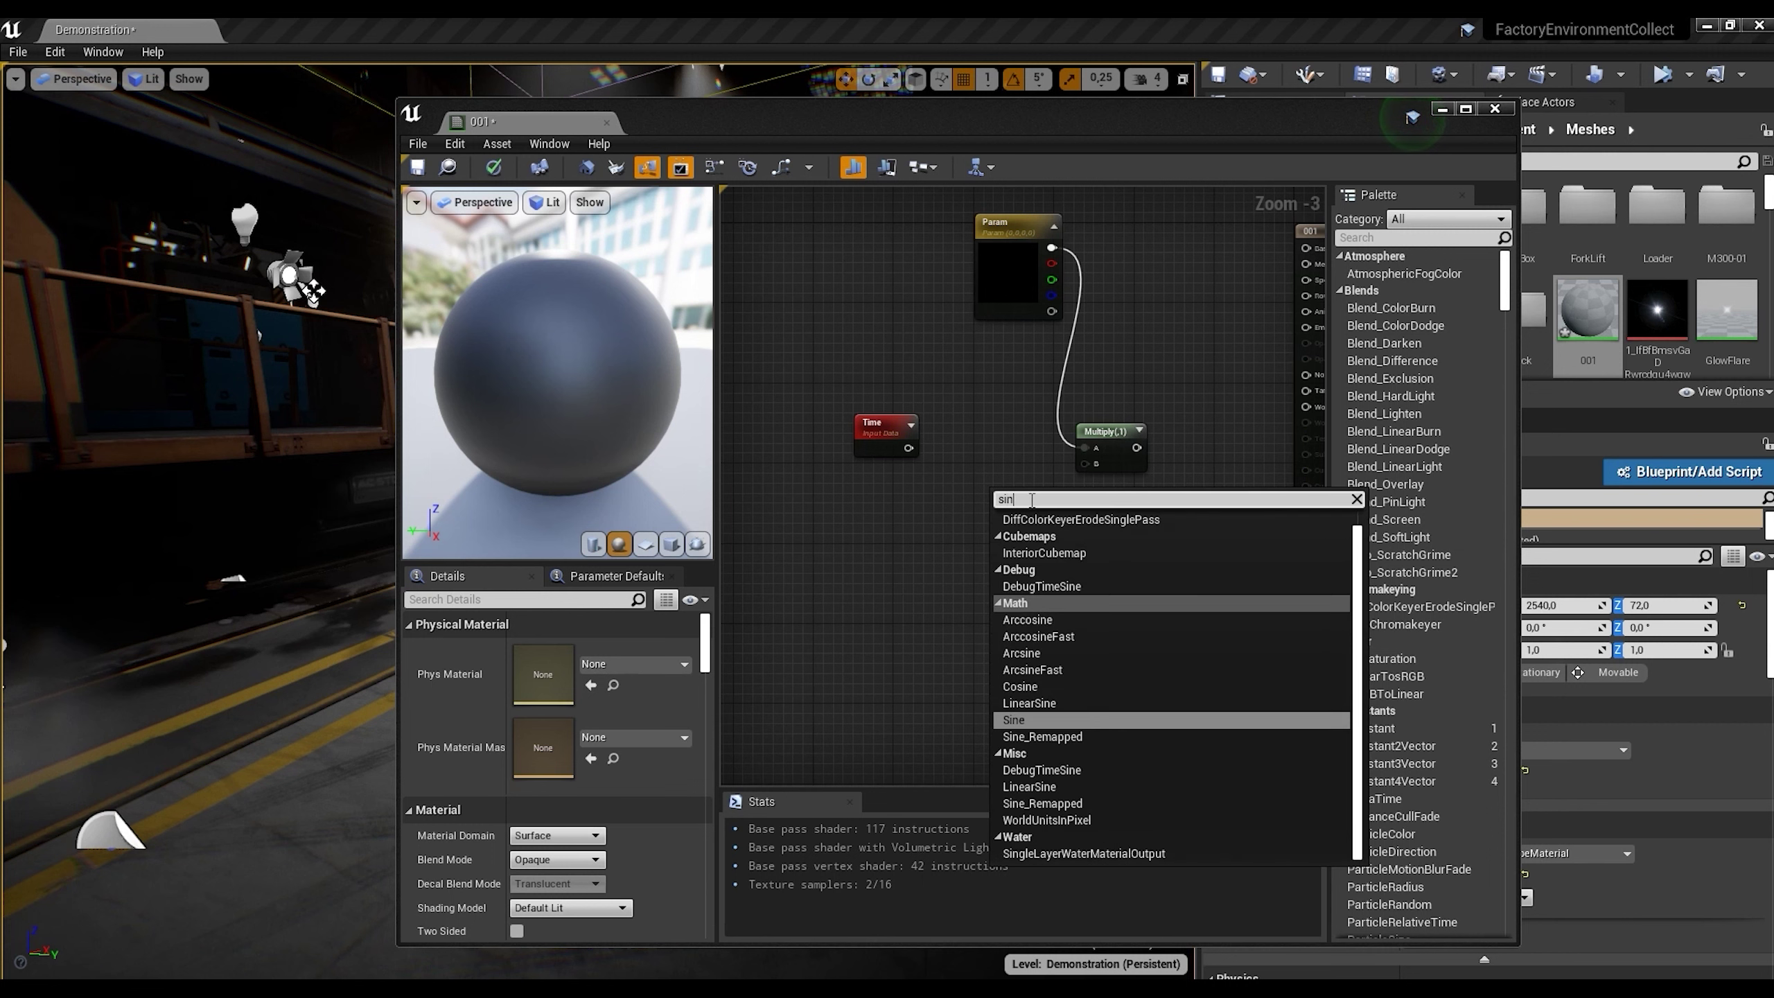
pyautogui.click(1021, 723)
pyautogui.moveTo(1009, 496); pyautogui.dragTo(1056, 389)
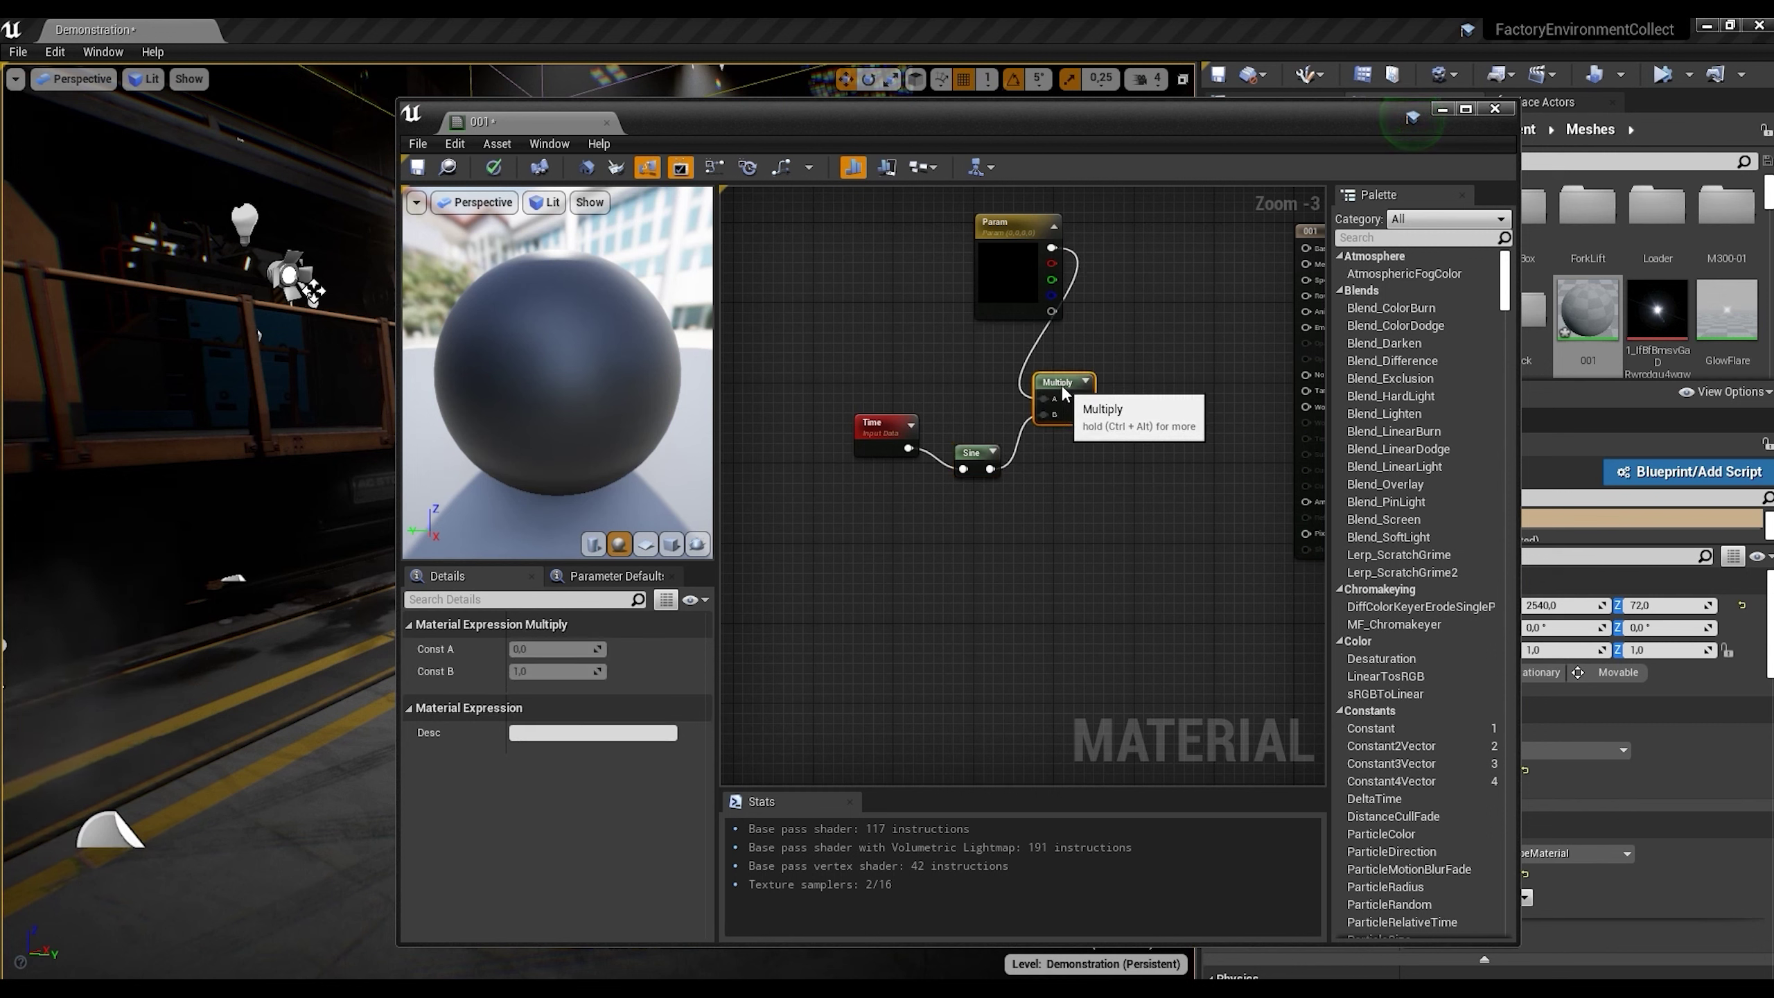
pyautogui.moveTo(1007, 215); pyautogui.dragTo(939, 218)
pyautogui.scroll(-1, 812, 332)
pyautogui.scroll(1, 1057, 318)
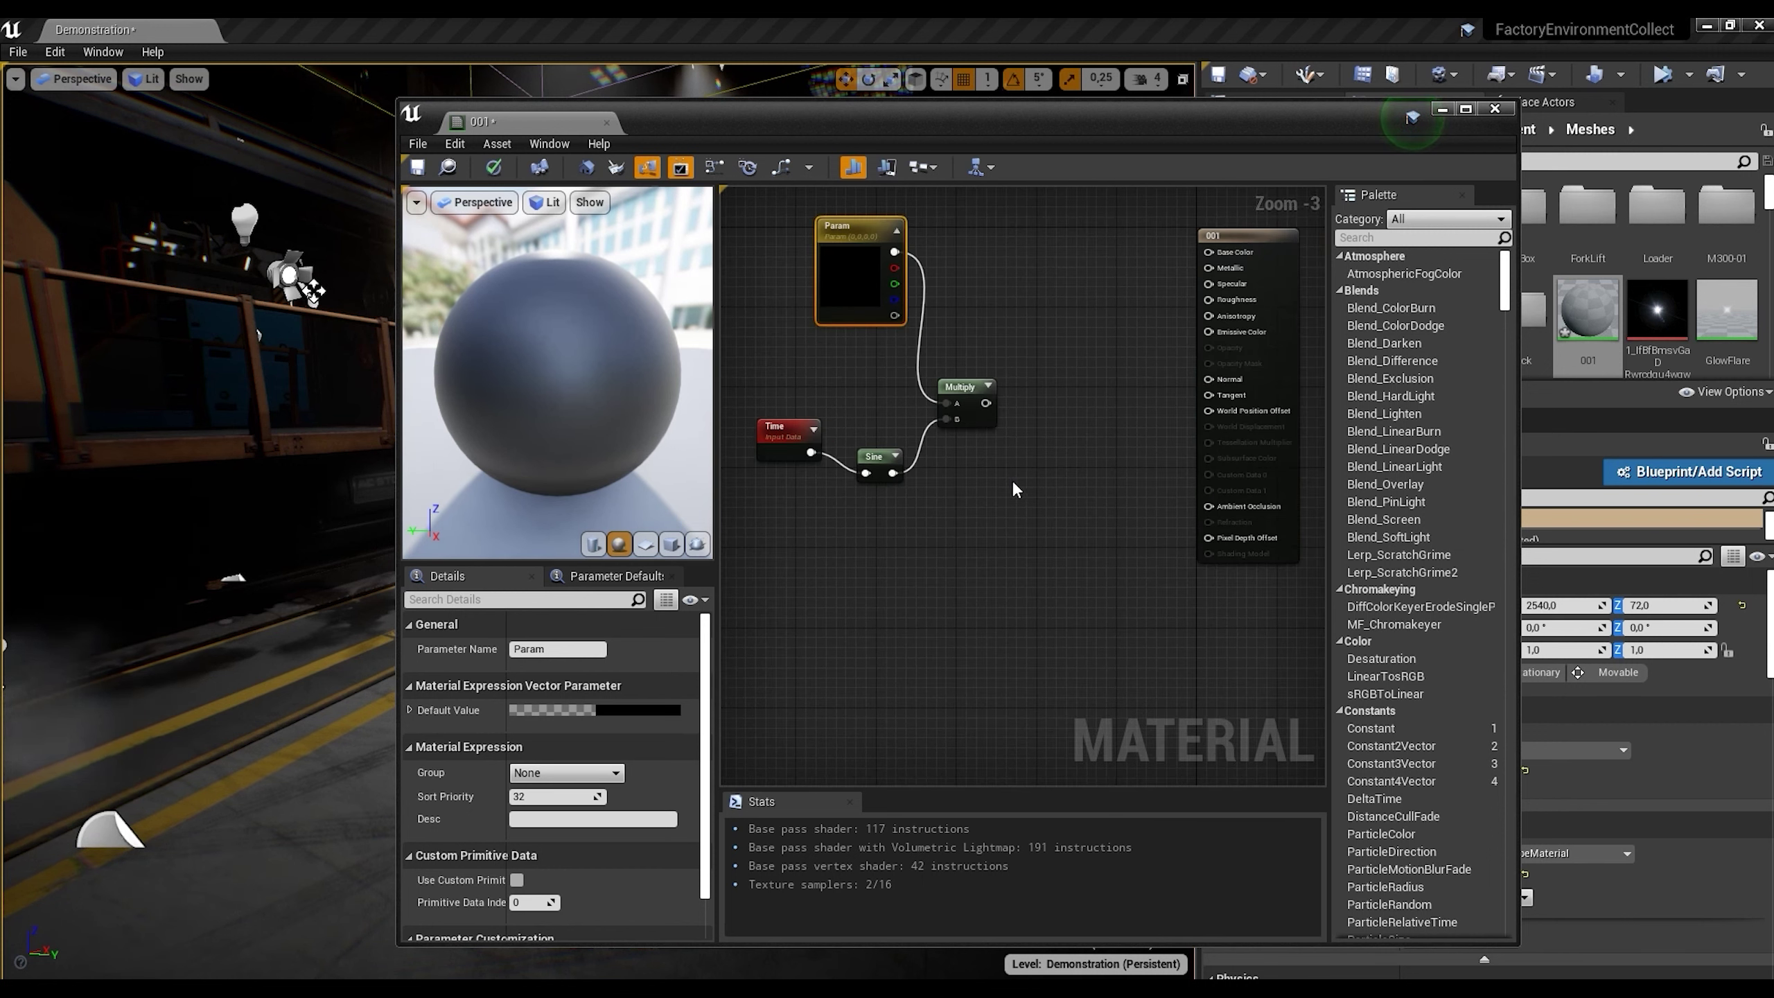
# Step: Add a ScalarParameter node to the material graph, just below the Multiply node
pyautogui.rightClick(1000, 503)
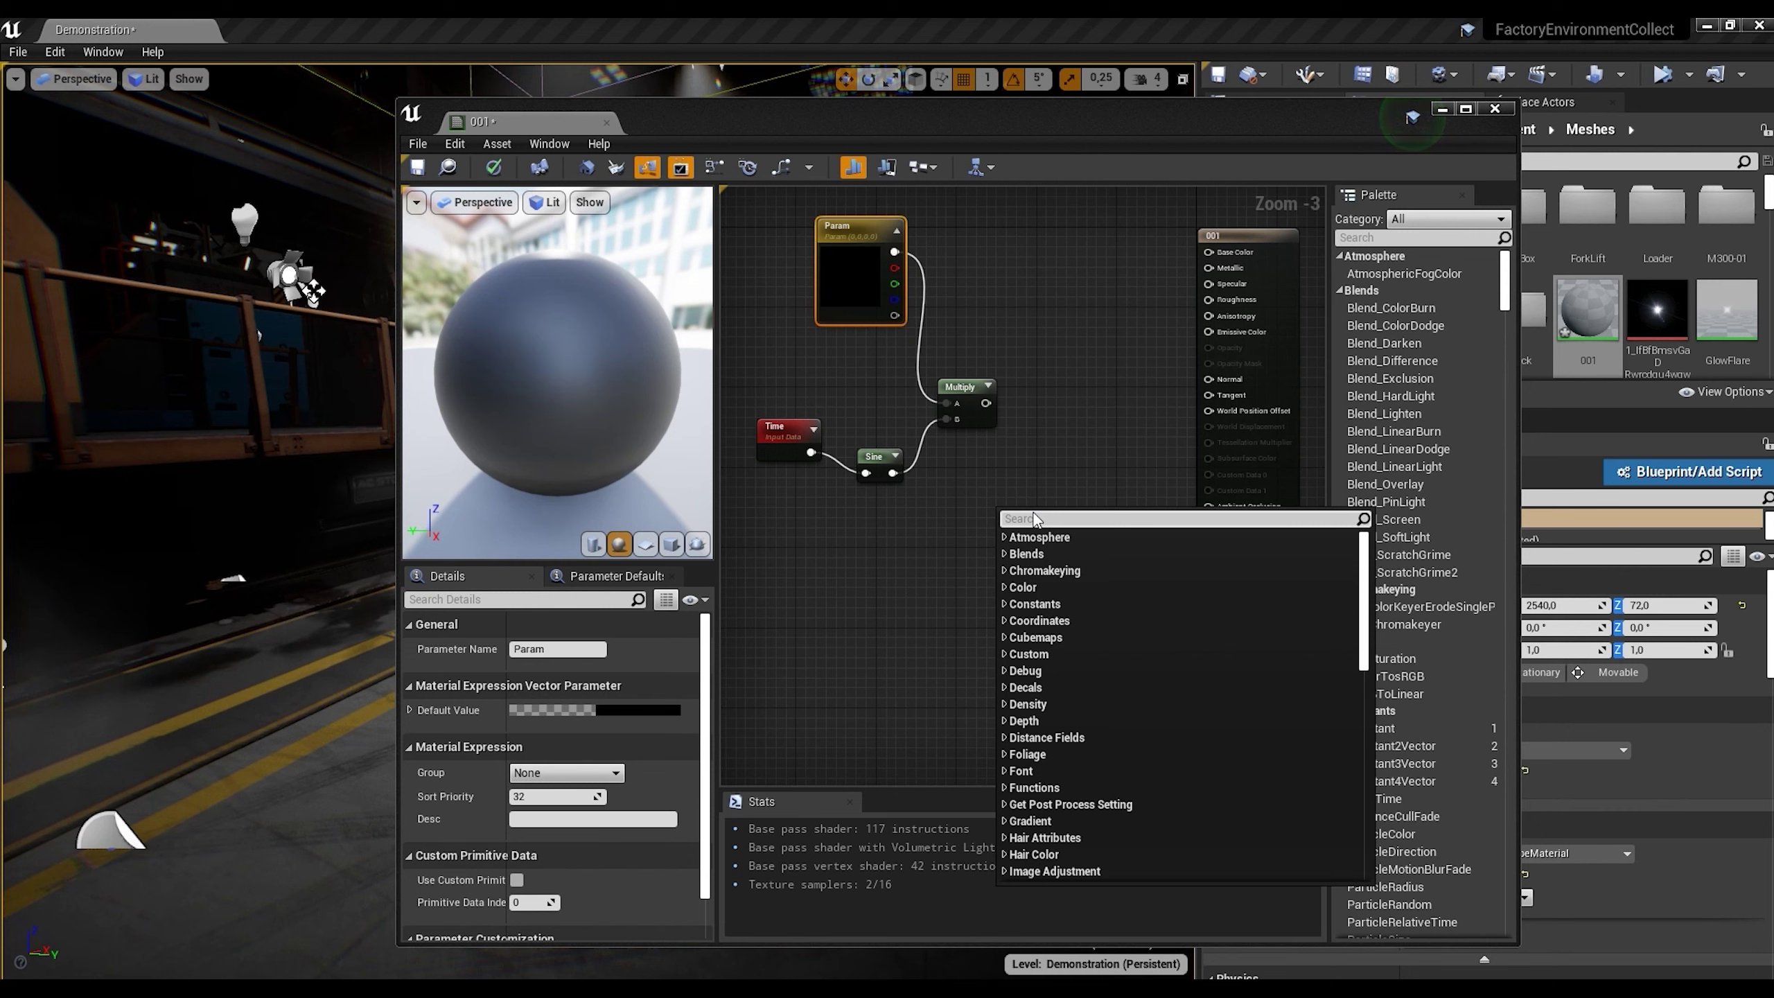
pyautogui.scroll(-5, 1109, 670)
pyautogui.click(998, 768)
pyautogui.scroll(-3, 1109, 671)
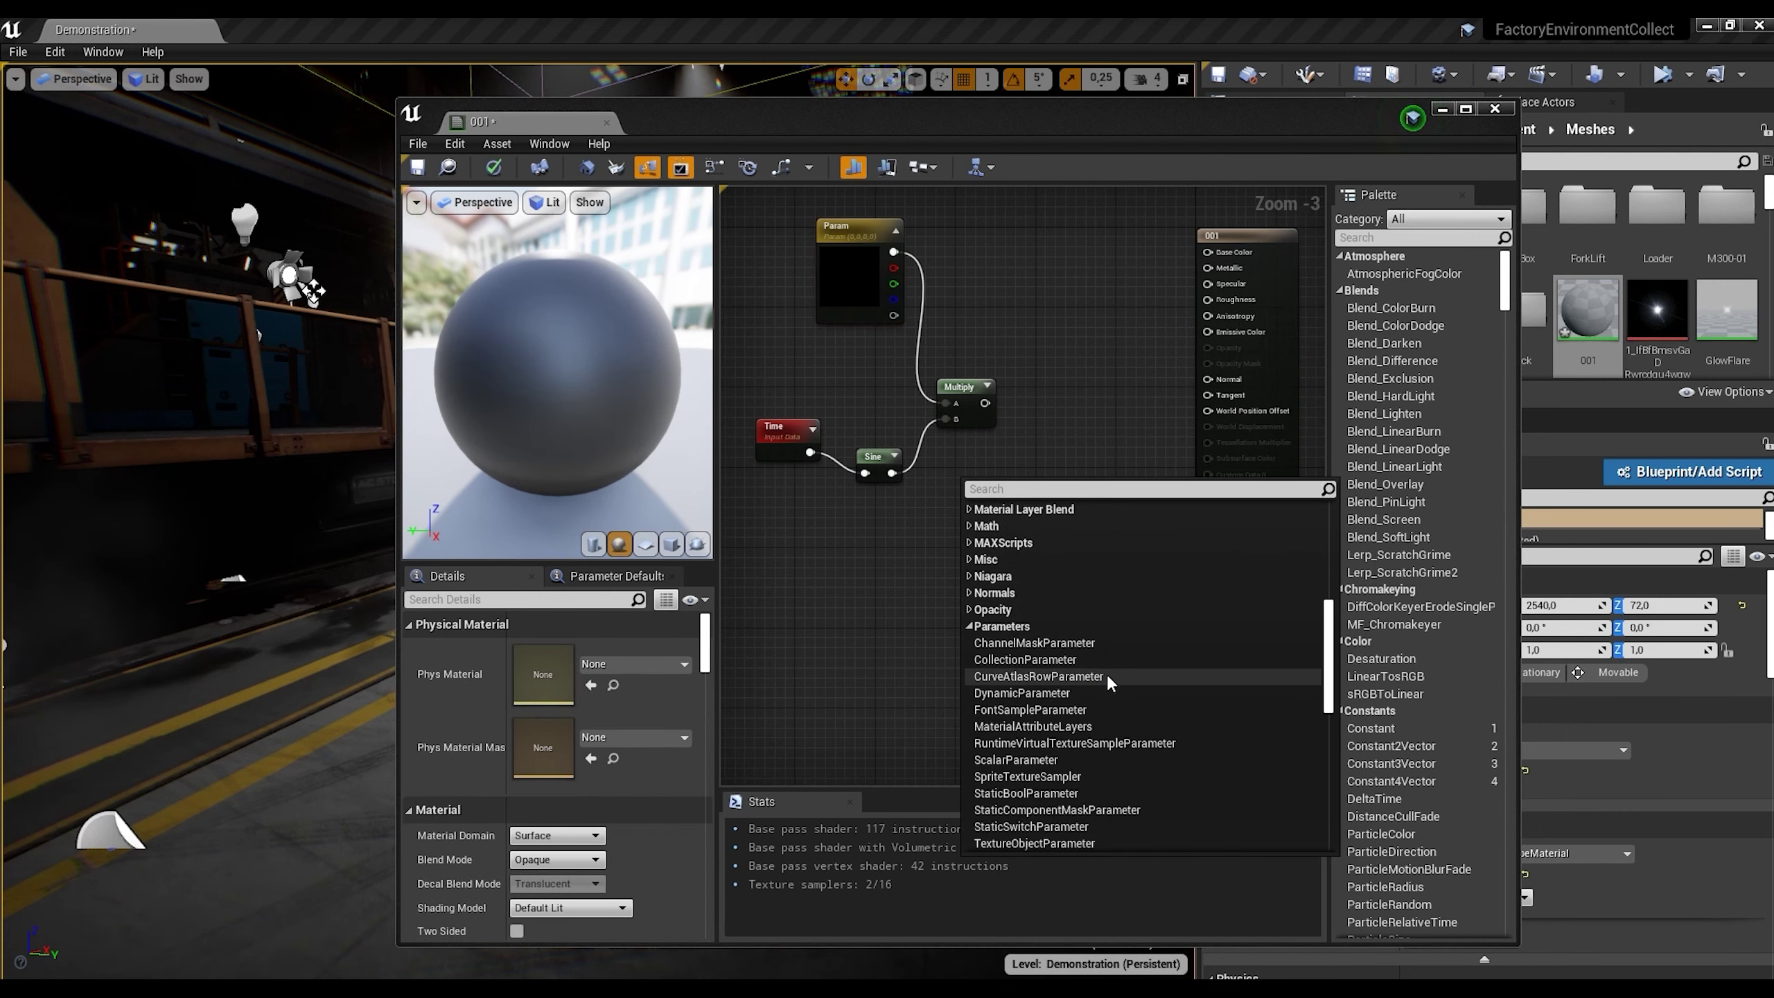
pyautogui.click(1071, 760)
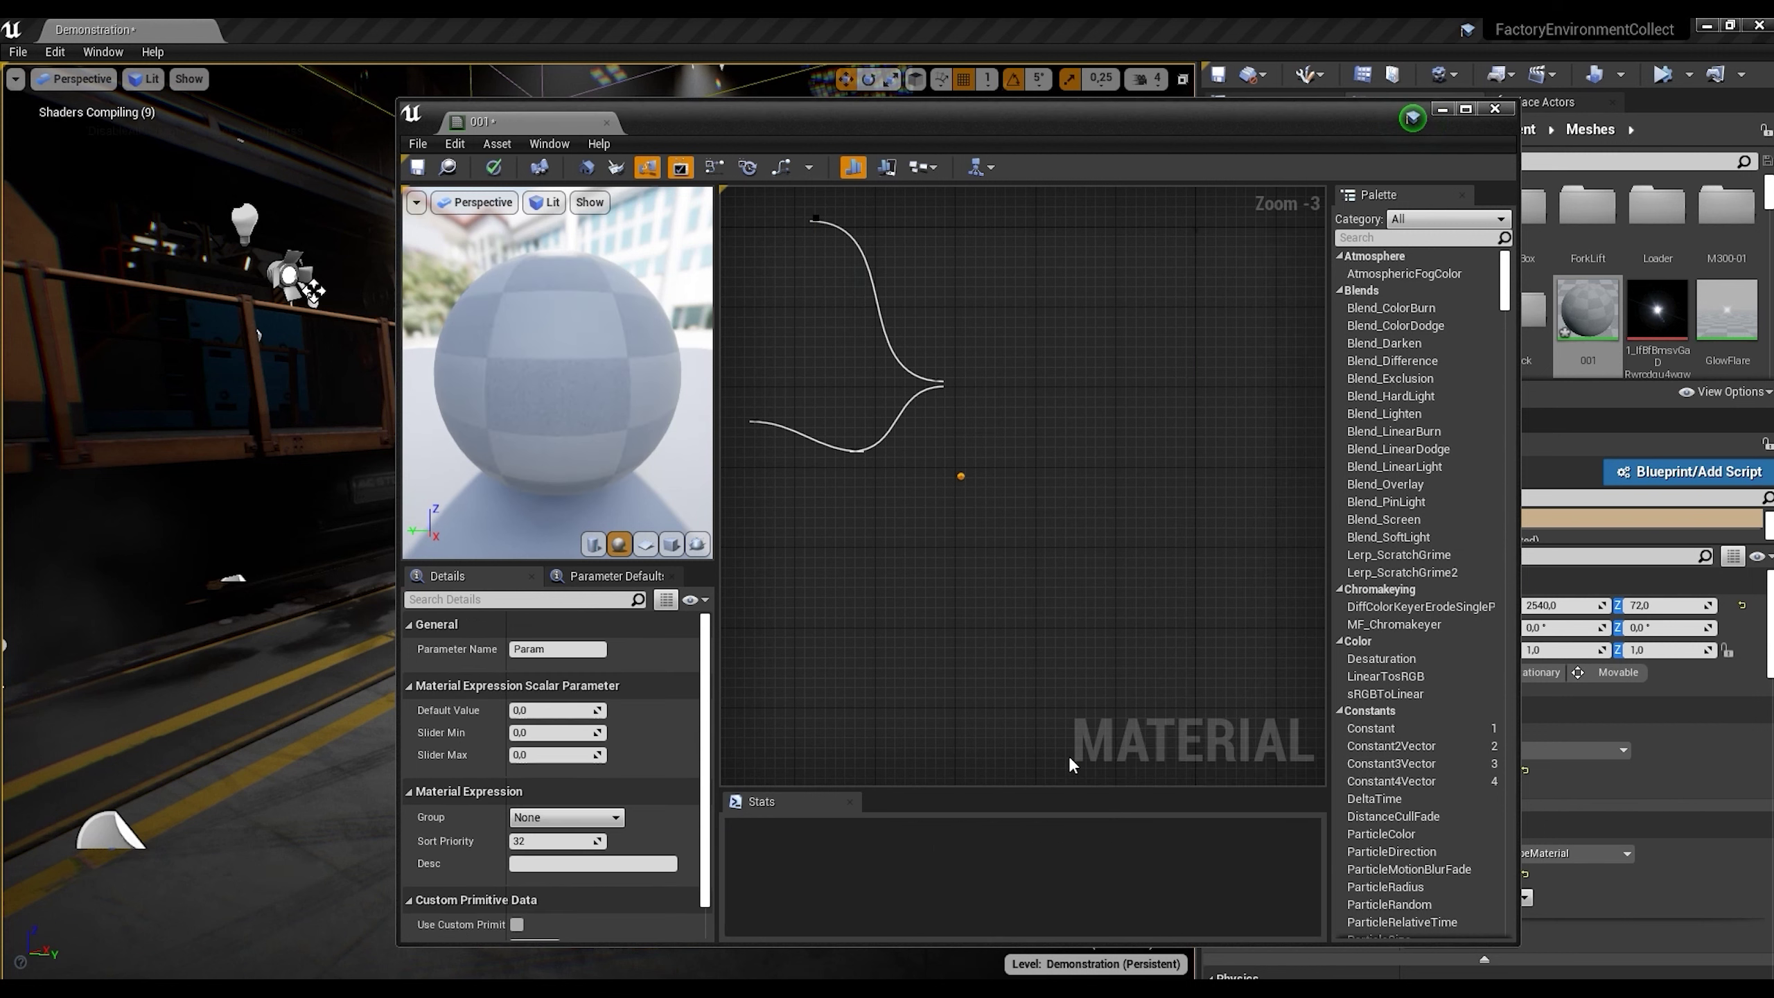
# Step: Set the scalar parameter's default value to 100, name it 100, and move it directly under the Multiply node
pyautogui.click(550, 709)
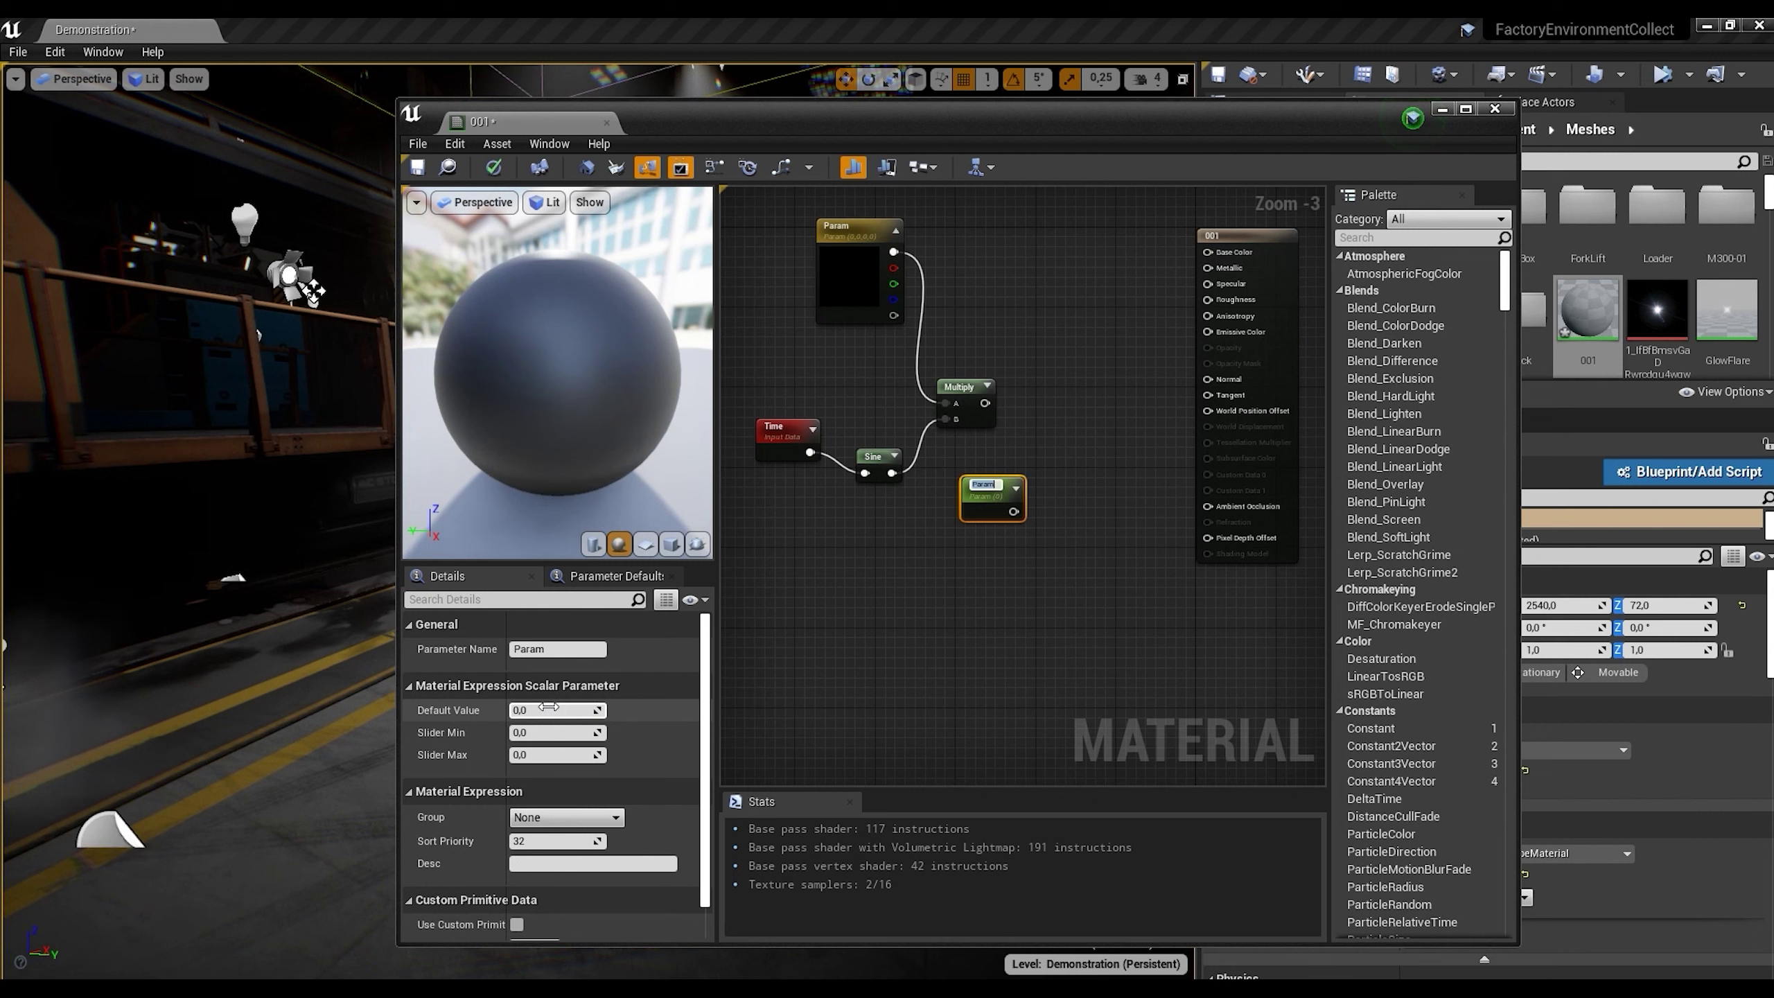
pyautogui.write('100')
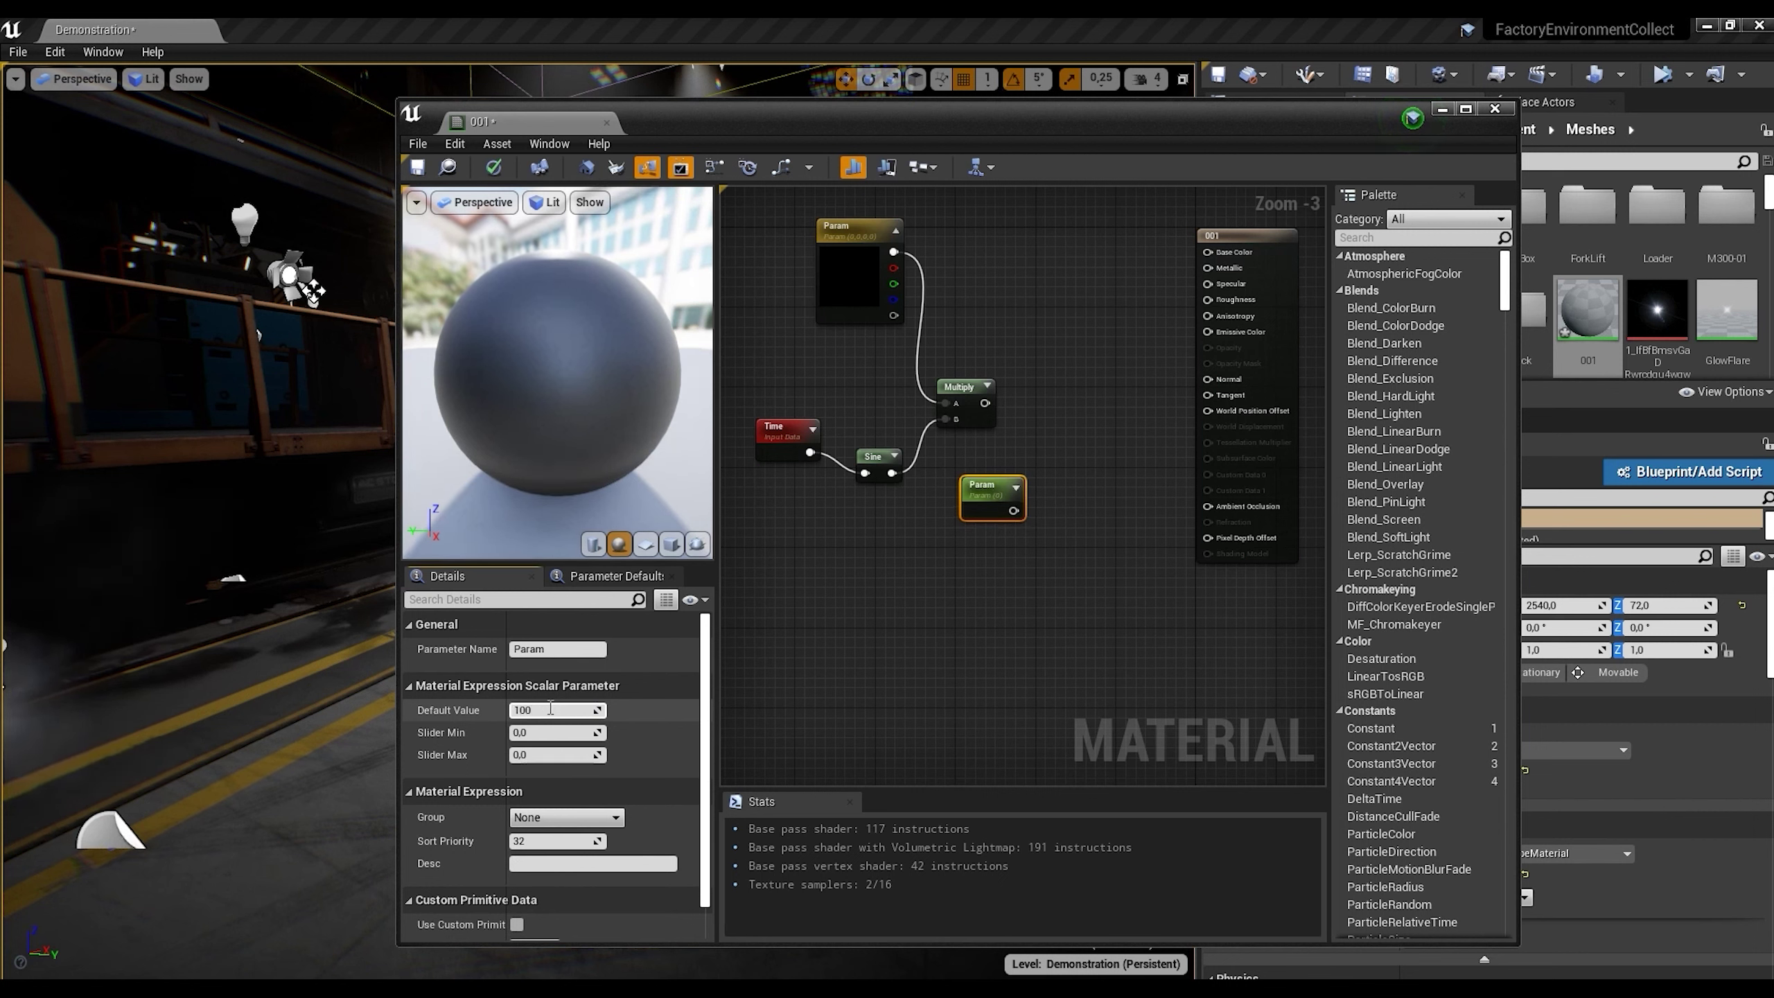
pyautogui.press('Return')
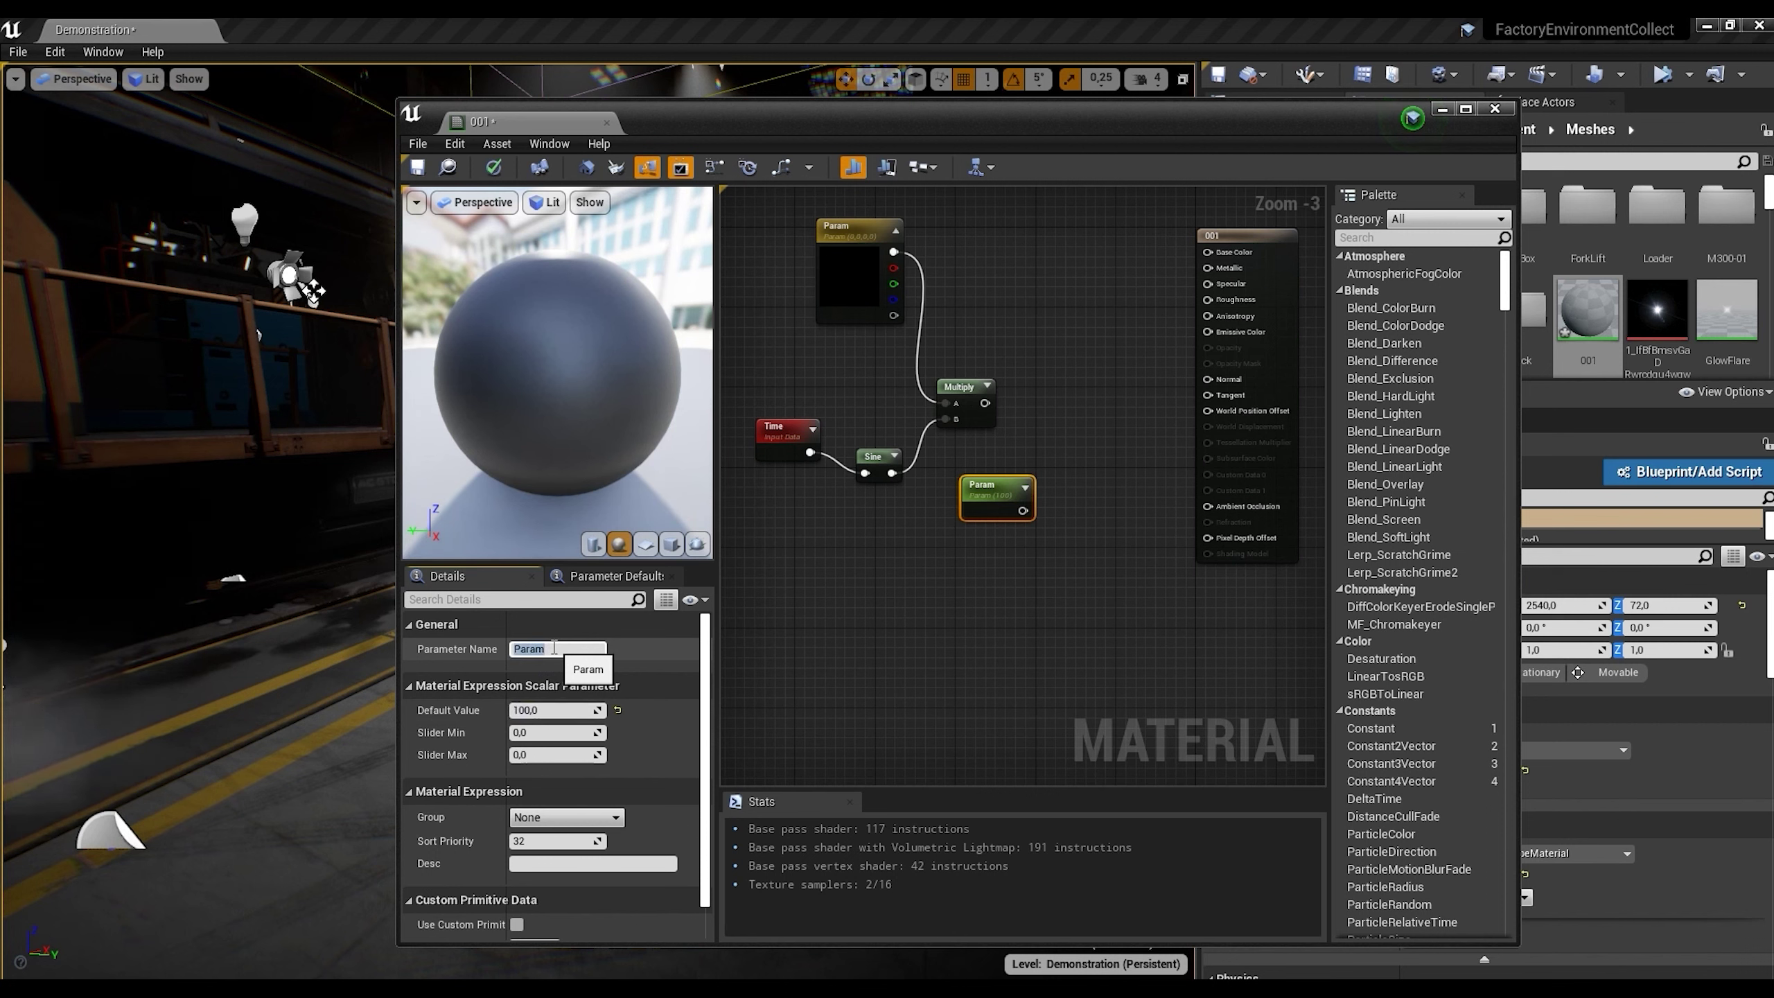
pyautogui.click(553, 647)
pyautogui.write('100')
pyautogui.press('Return')
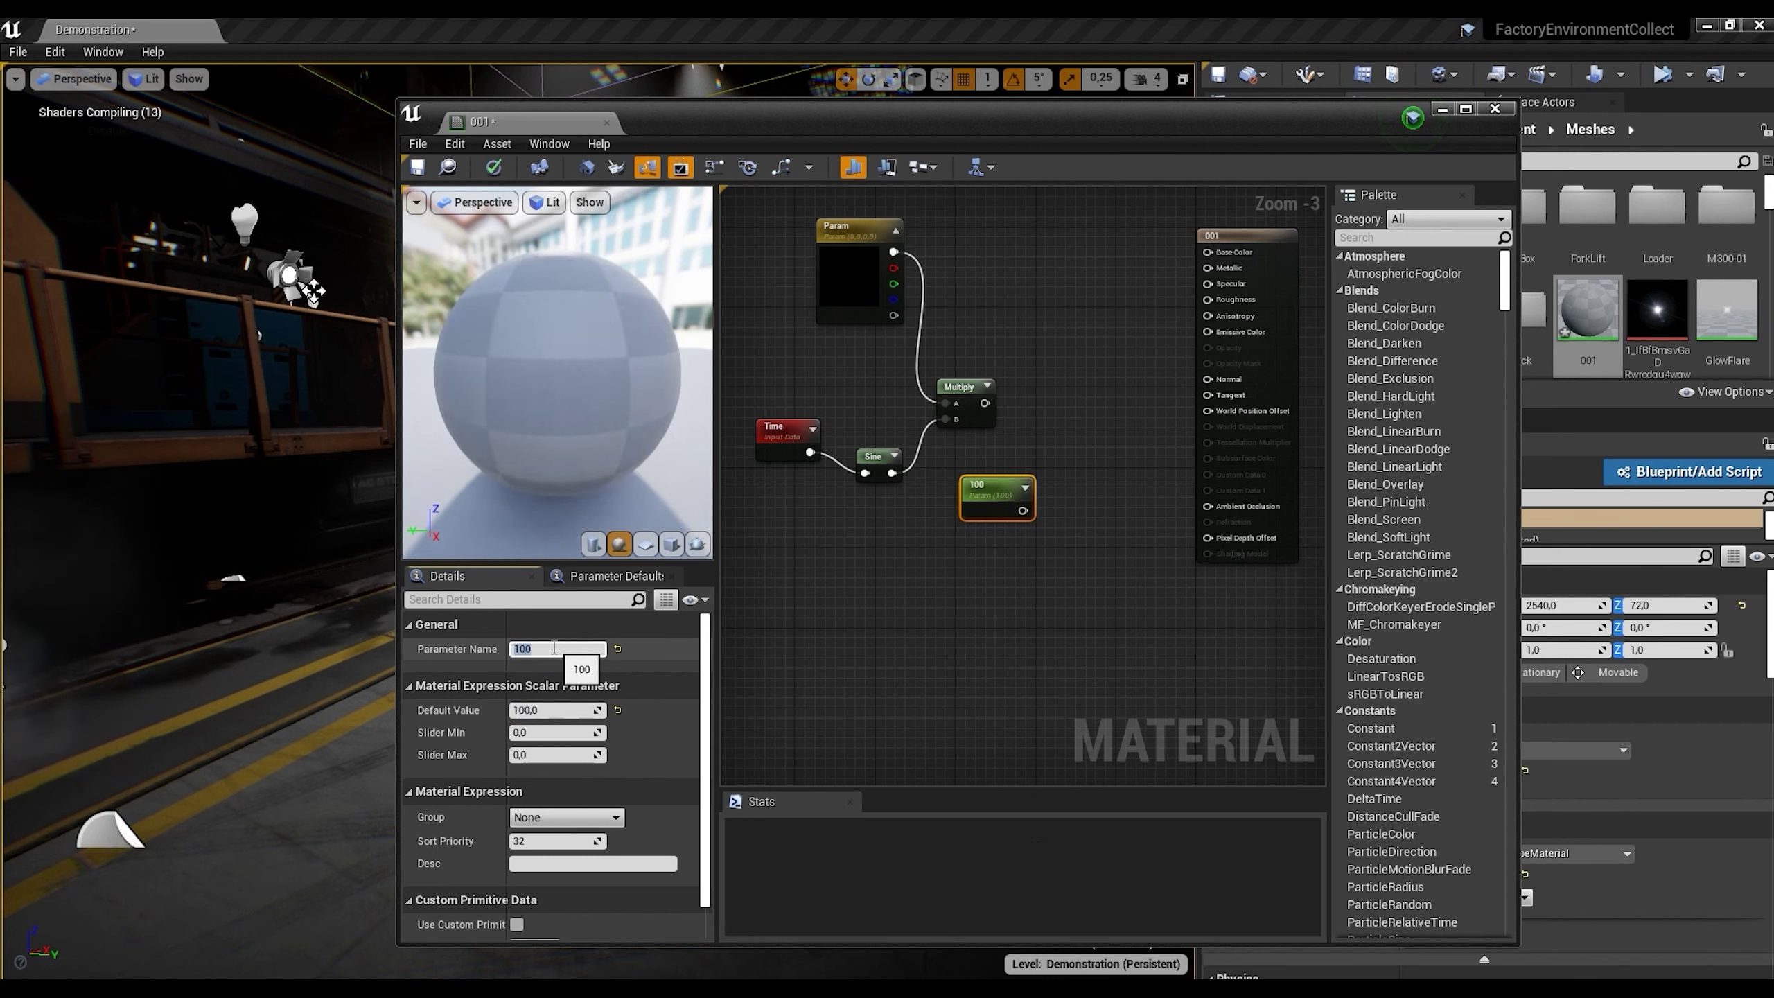
pyautogui.click(1056, 565)
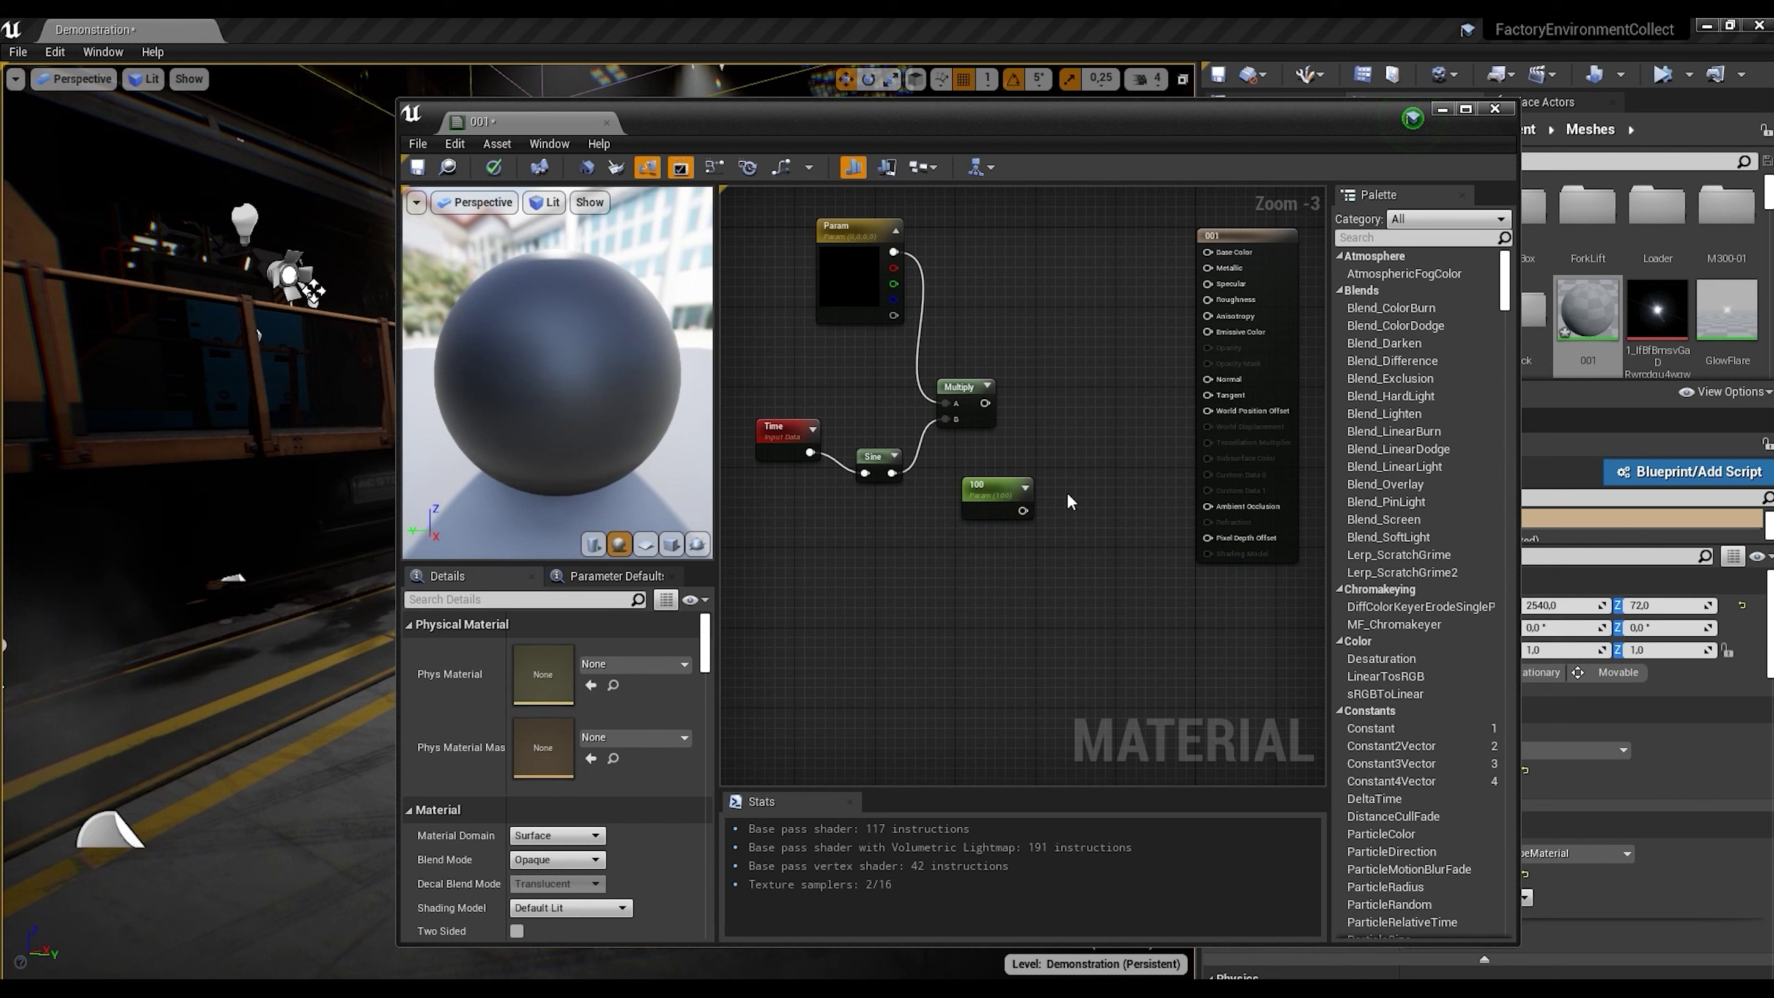
pyautogui.moveTo(991, 487); pyautogui.dragTo(965, 489)
# Step: Add a second Multiply node between the first Multiply node and the material's output node
pyautogui.rightClick(1059, 454)
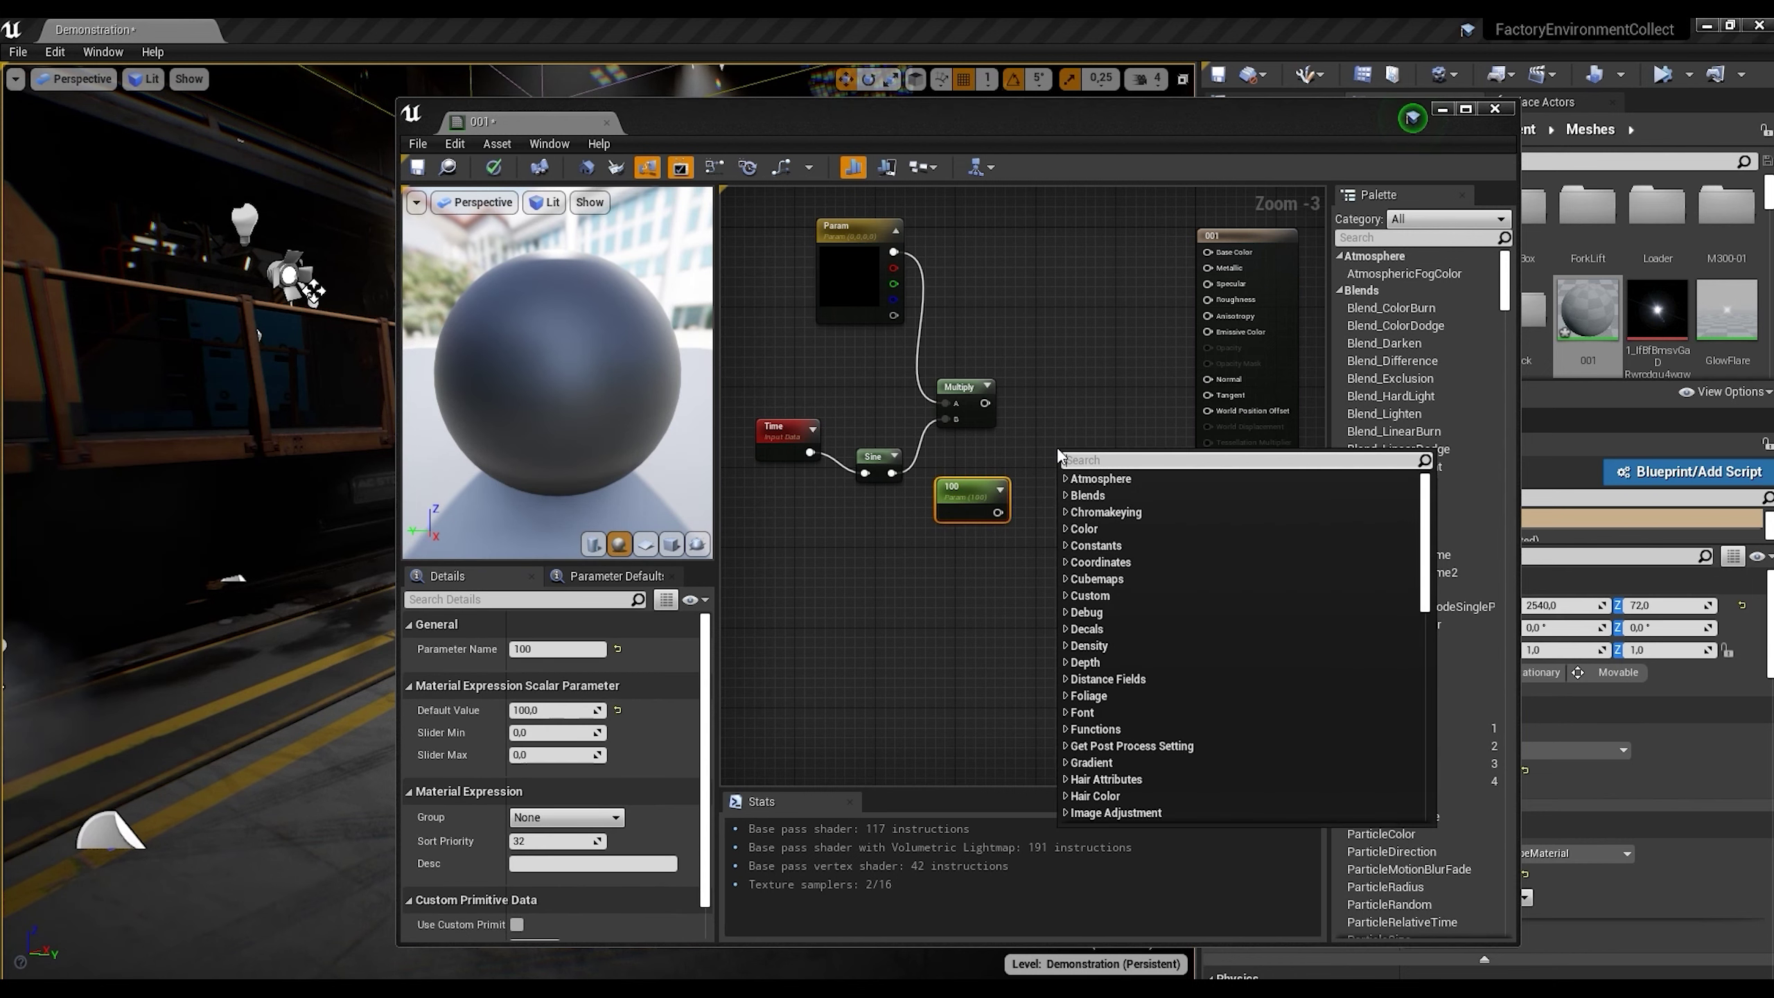
pyautogui.write('m')
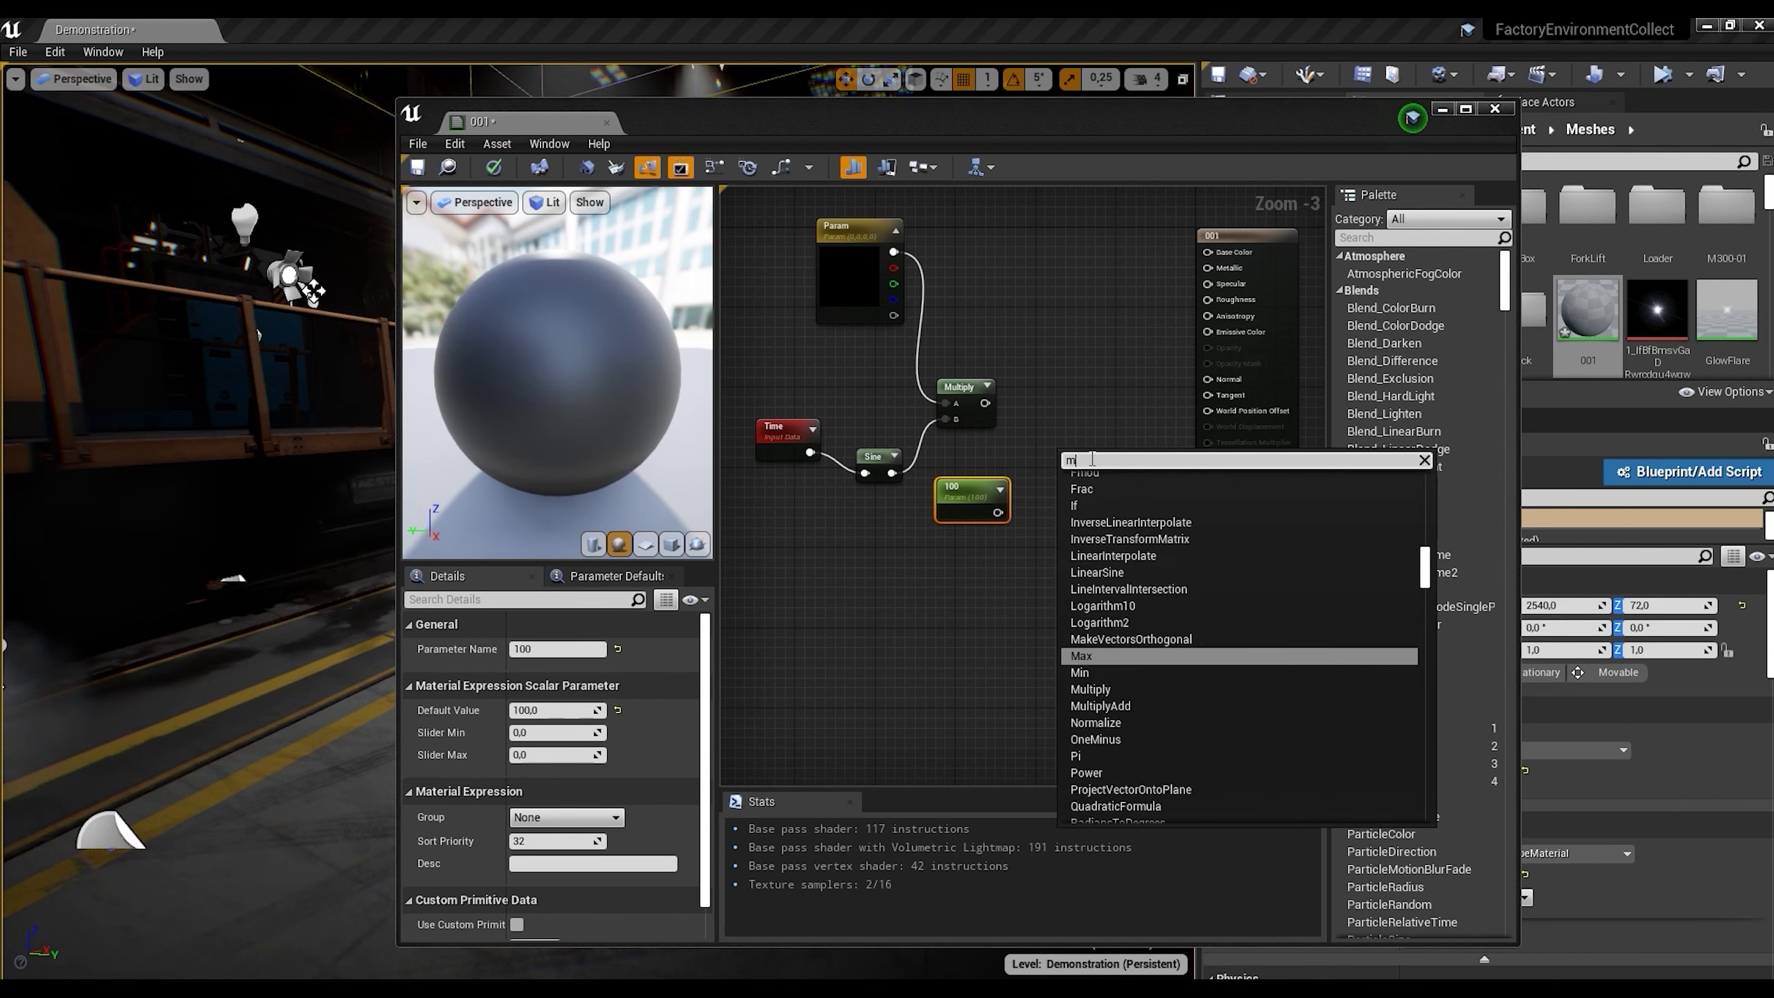
pyautogui.write('ul')
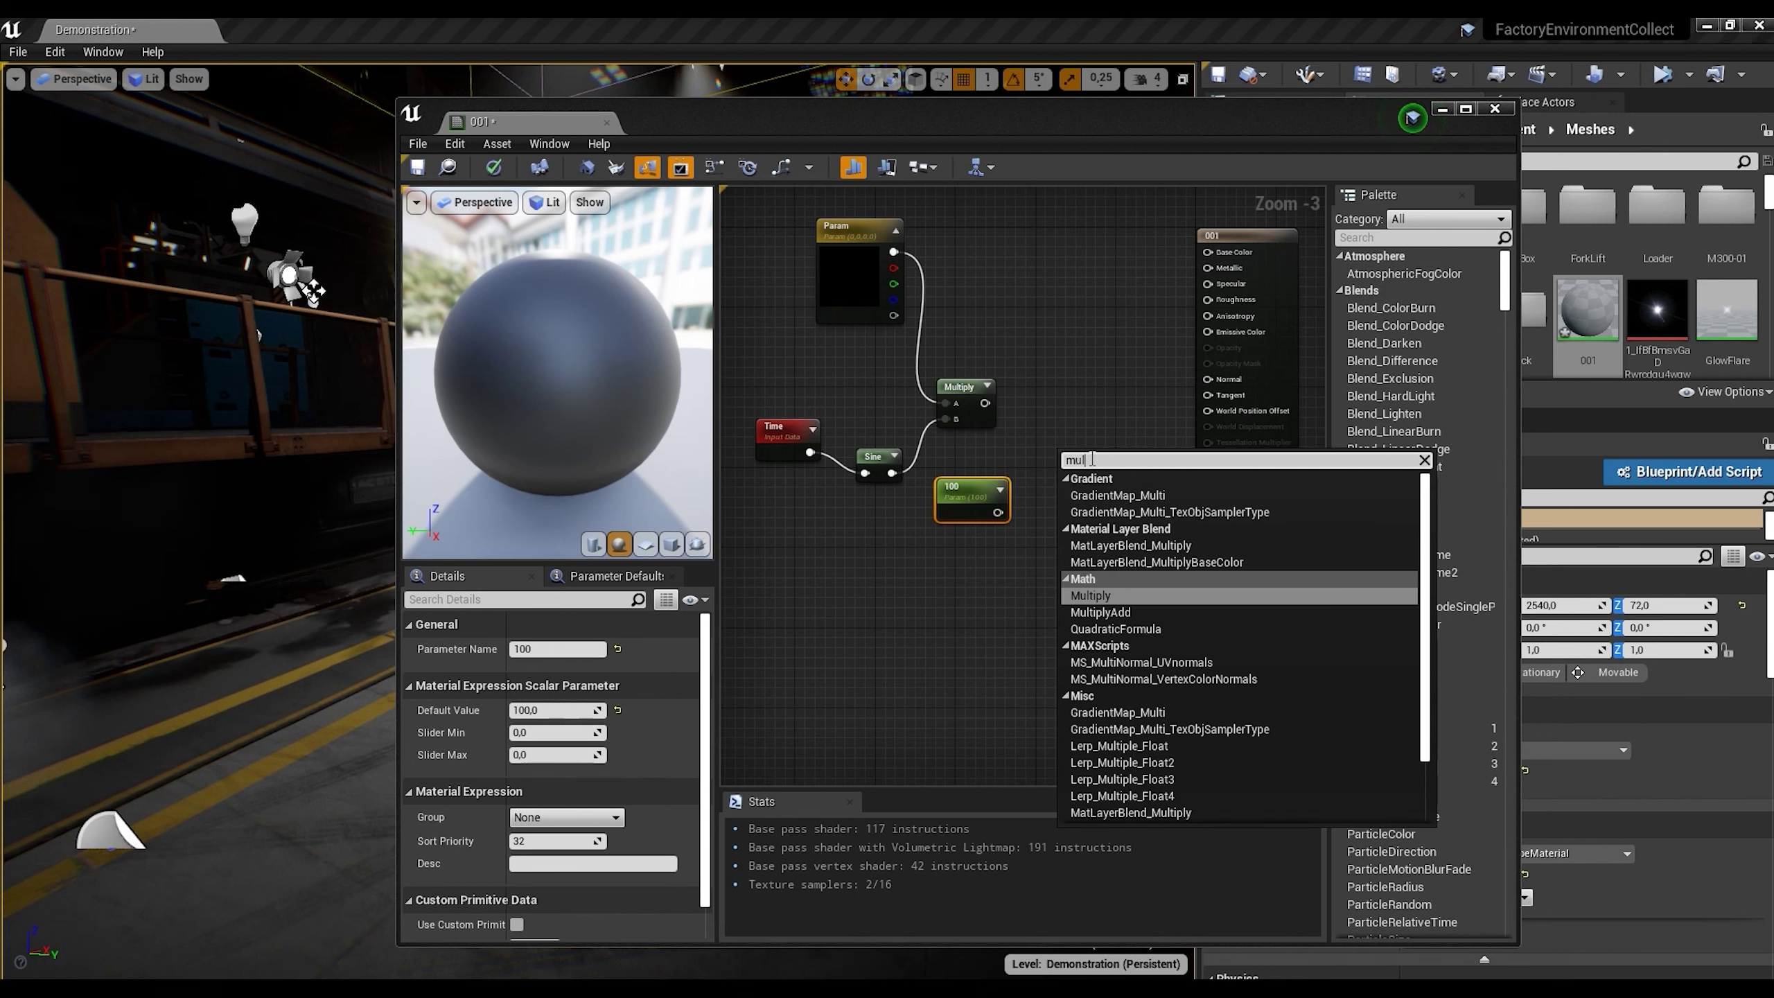
pyautogui.click(1090, 595)
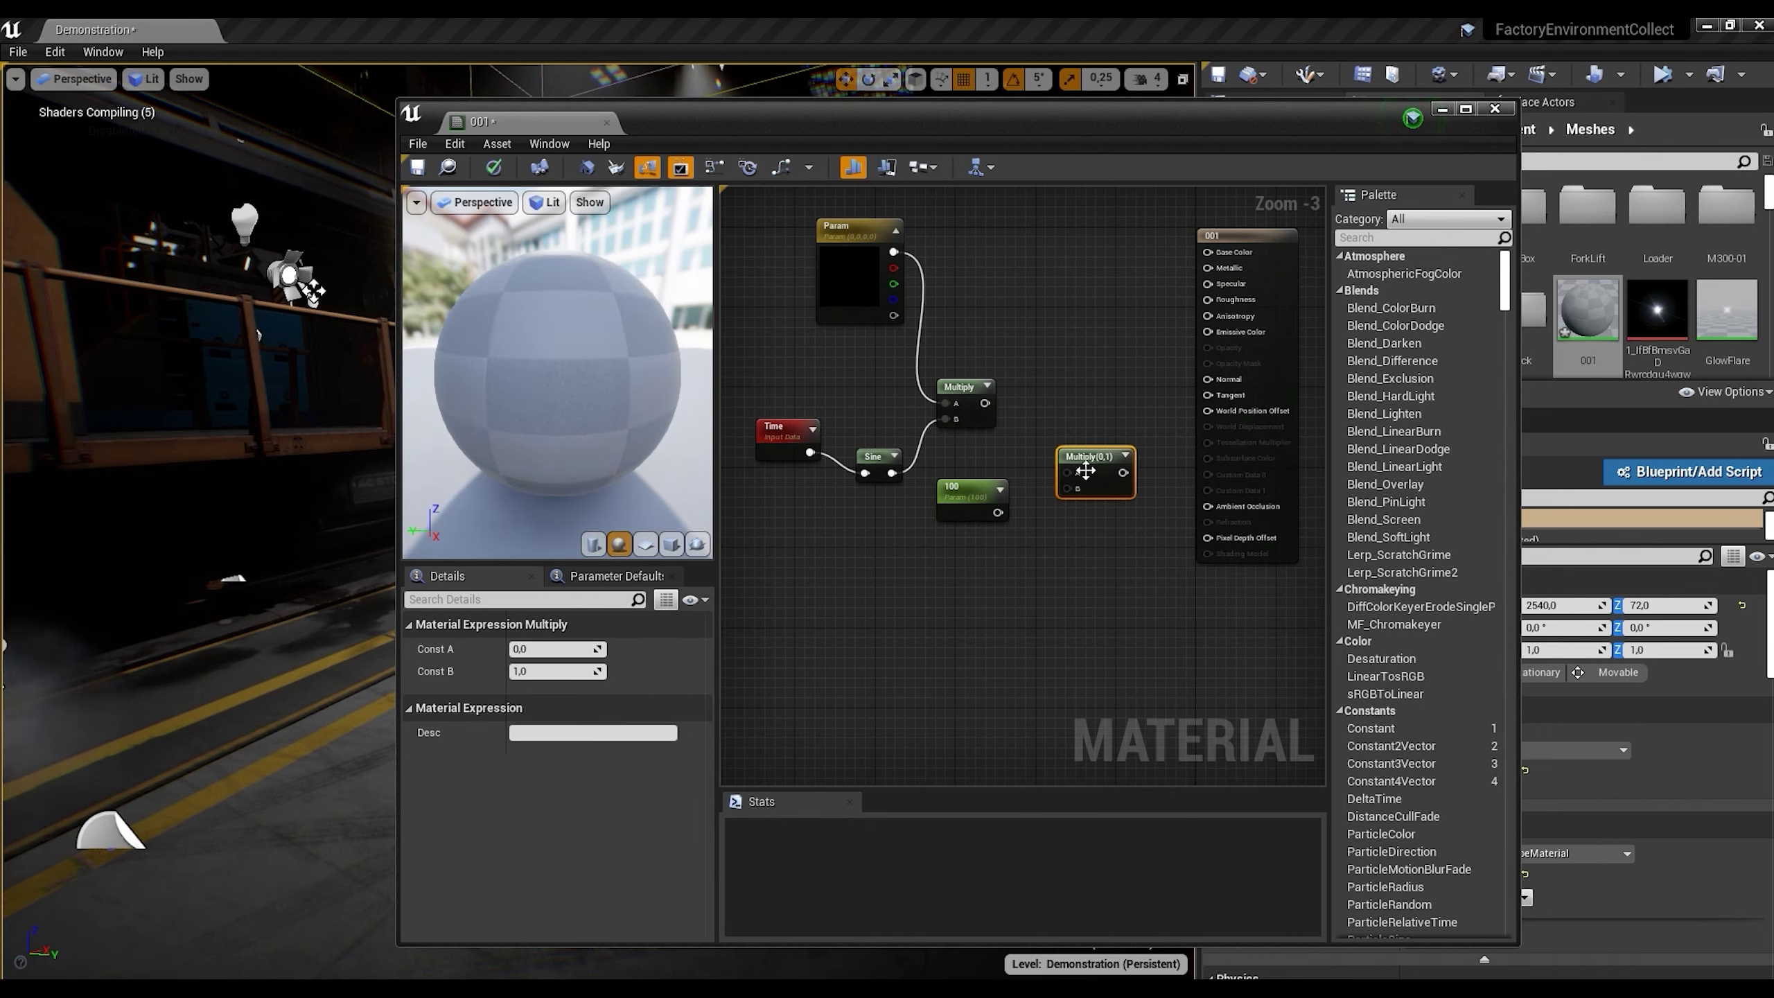
pyautogui.moveTo(1085, 465); pyautogui.dragTo(1073, 442)
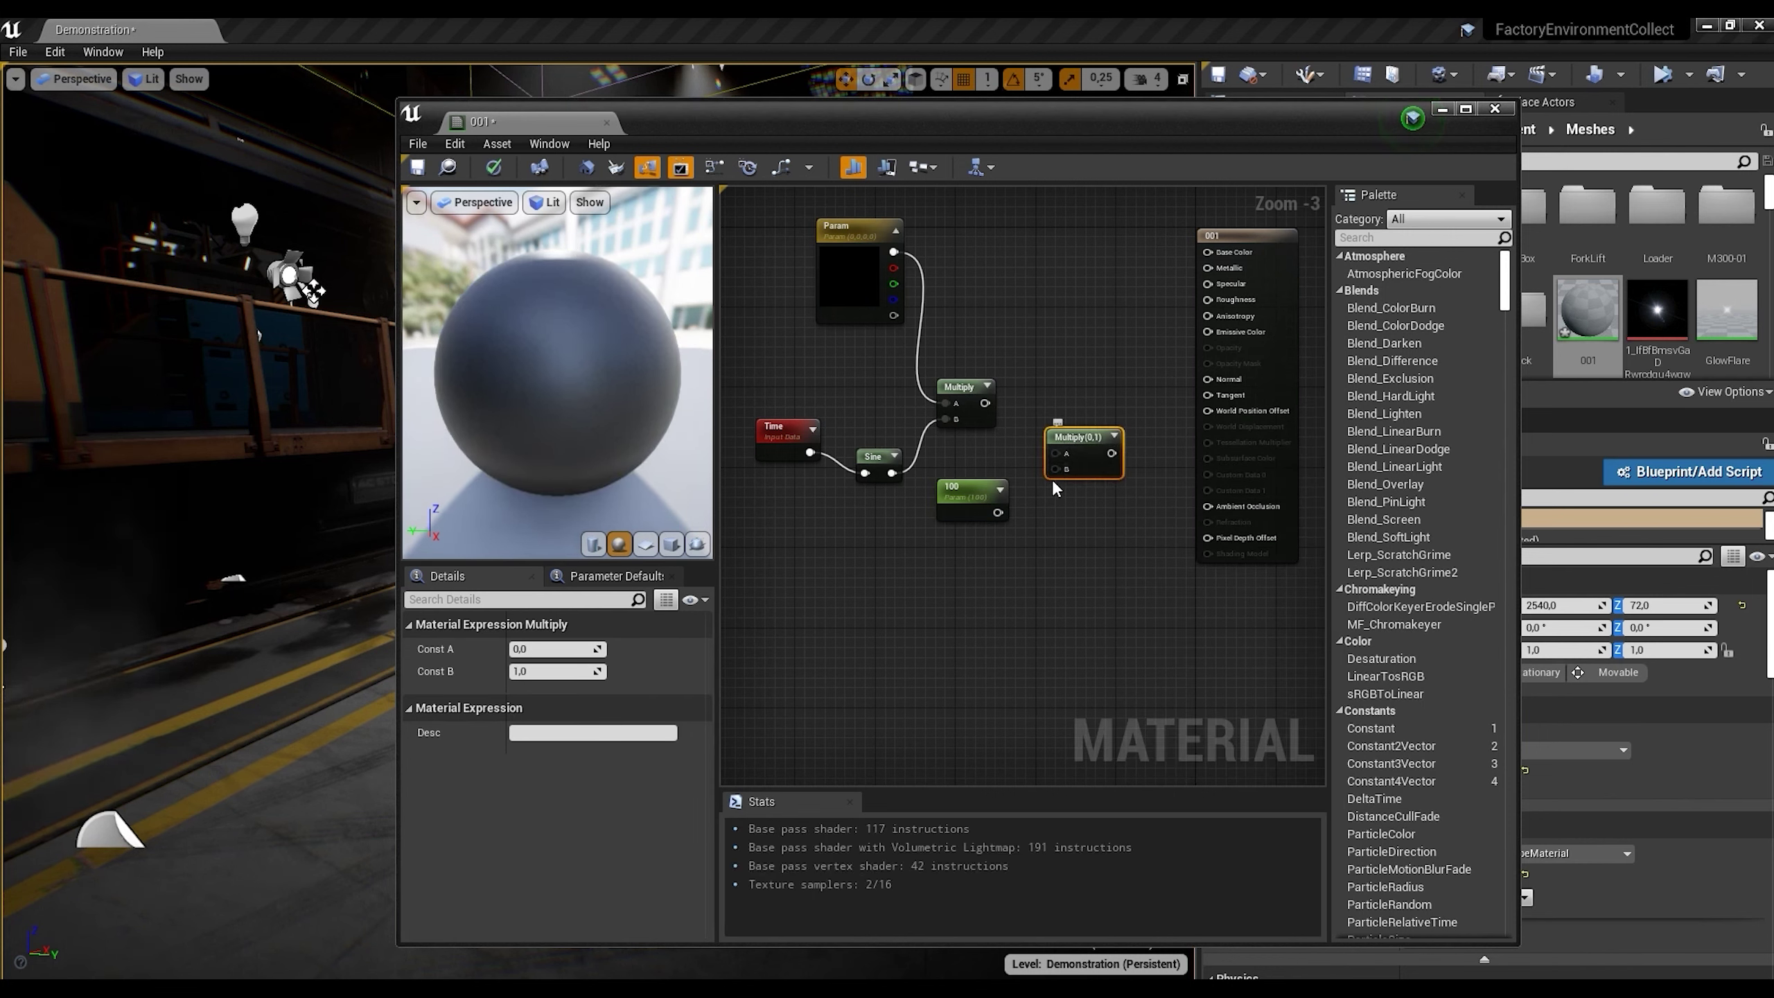
# Step: Wire the first Multiply to A and the scalar parameter to B of the second Multiply, and its result to Emissive Color
pyautogui.moveTo(997, 512); pyautogui.dragTo(1054, 475)
pyautogui.moveTo(984, 403); pyautogui.dragTo(1062, 464)
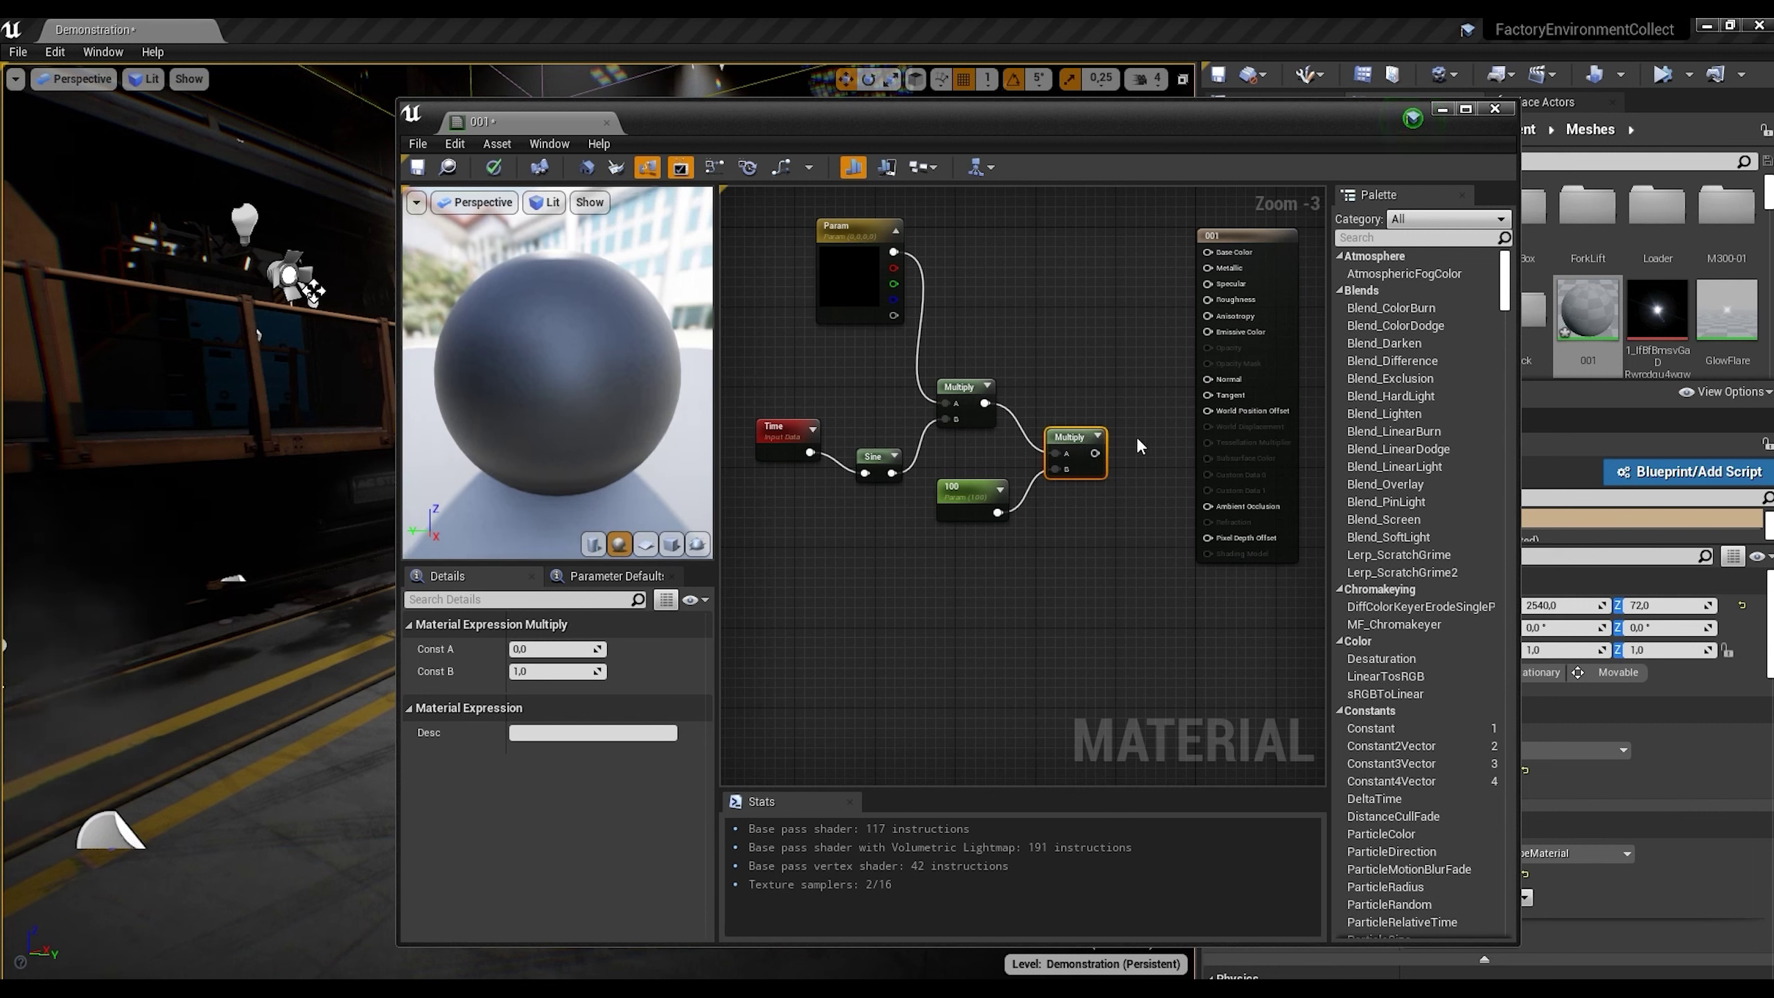
pyautogui.moveTo(1094, 452); pyautogui.dragTo(1206, 334)
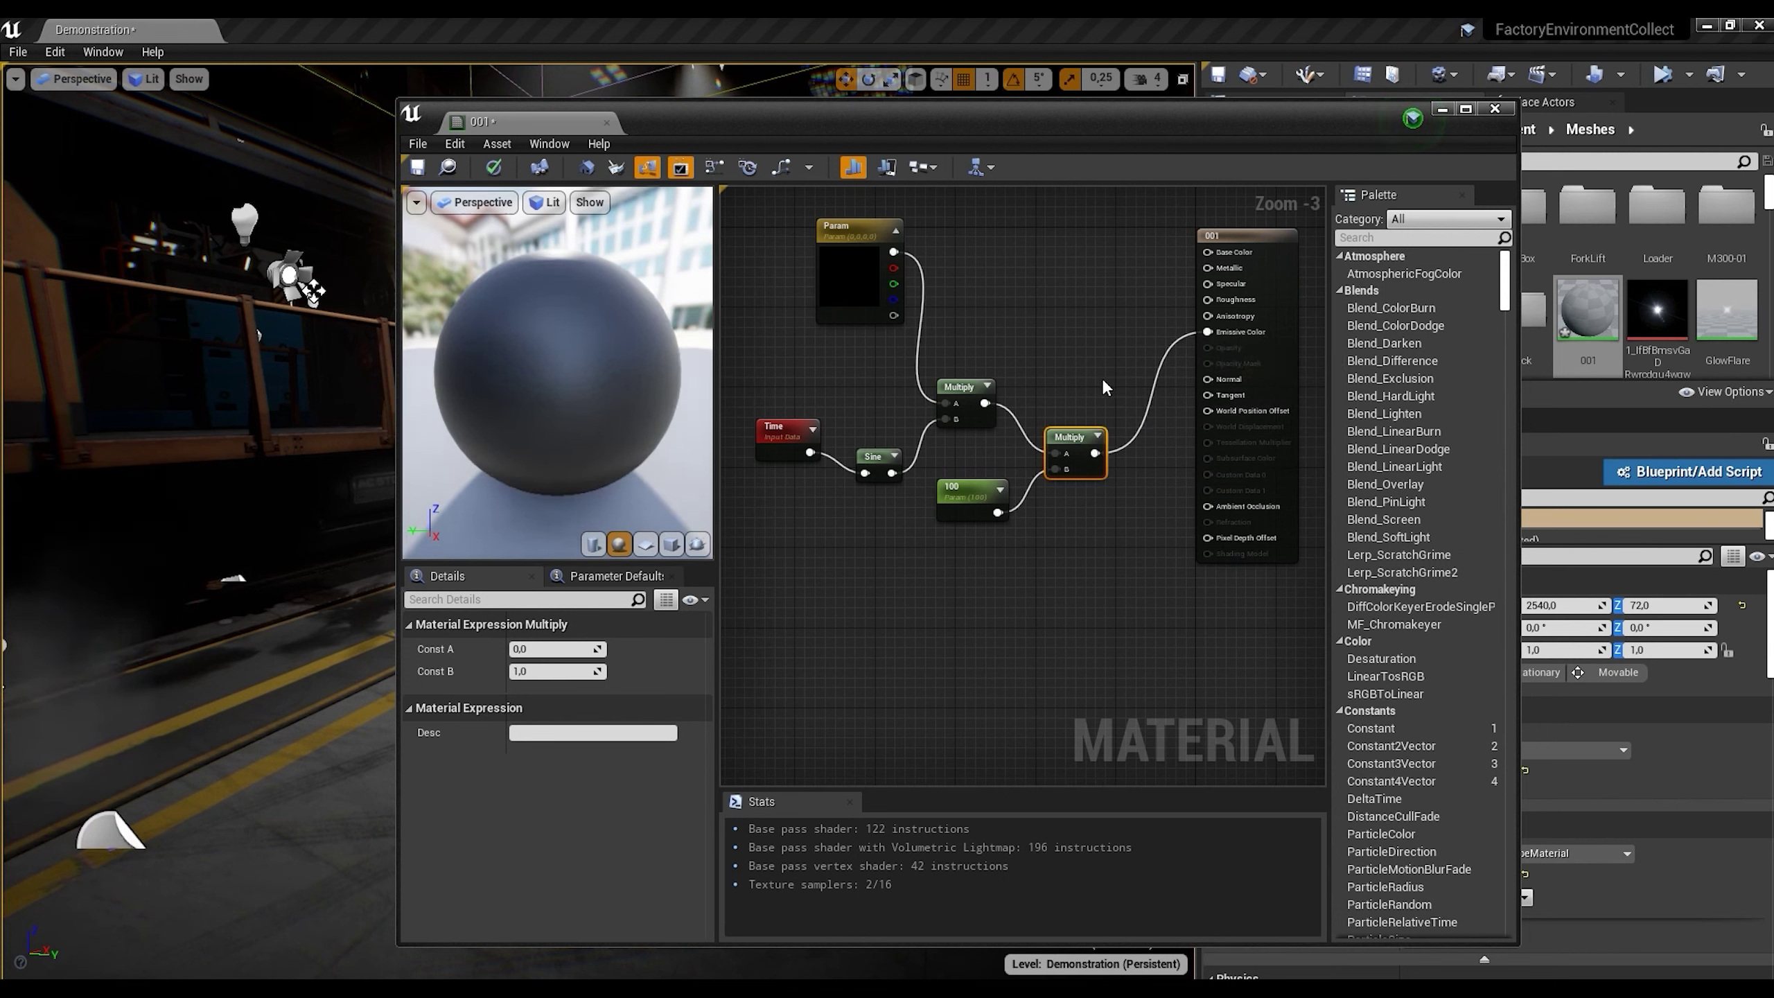
# Step: Try to change the vector parameter's colour to red by picking a fully saturated hue on the colour wheel
pyautogui.doubleClick(845, 266)
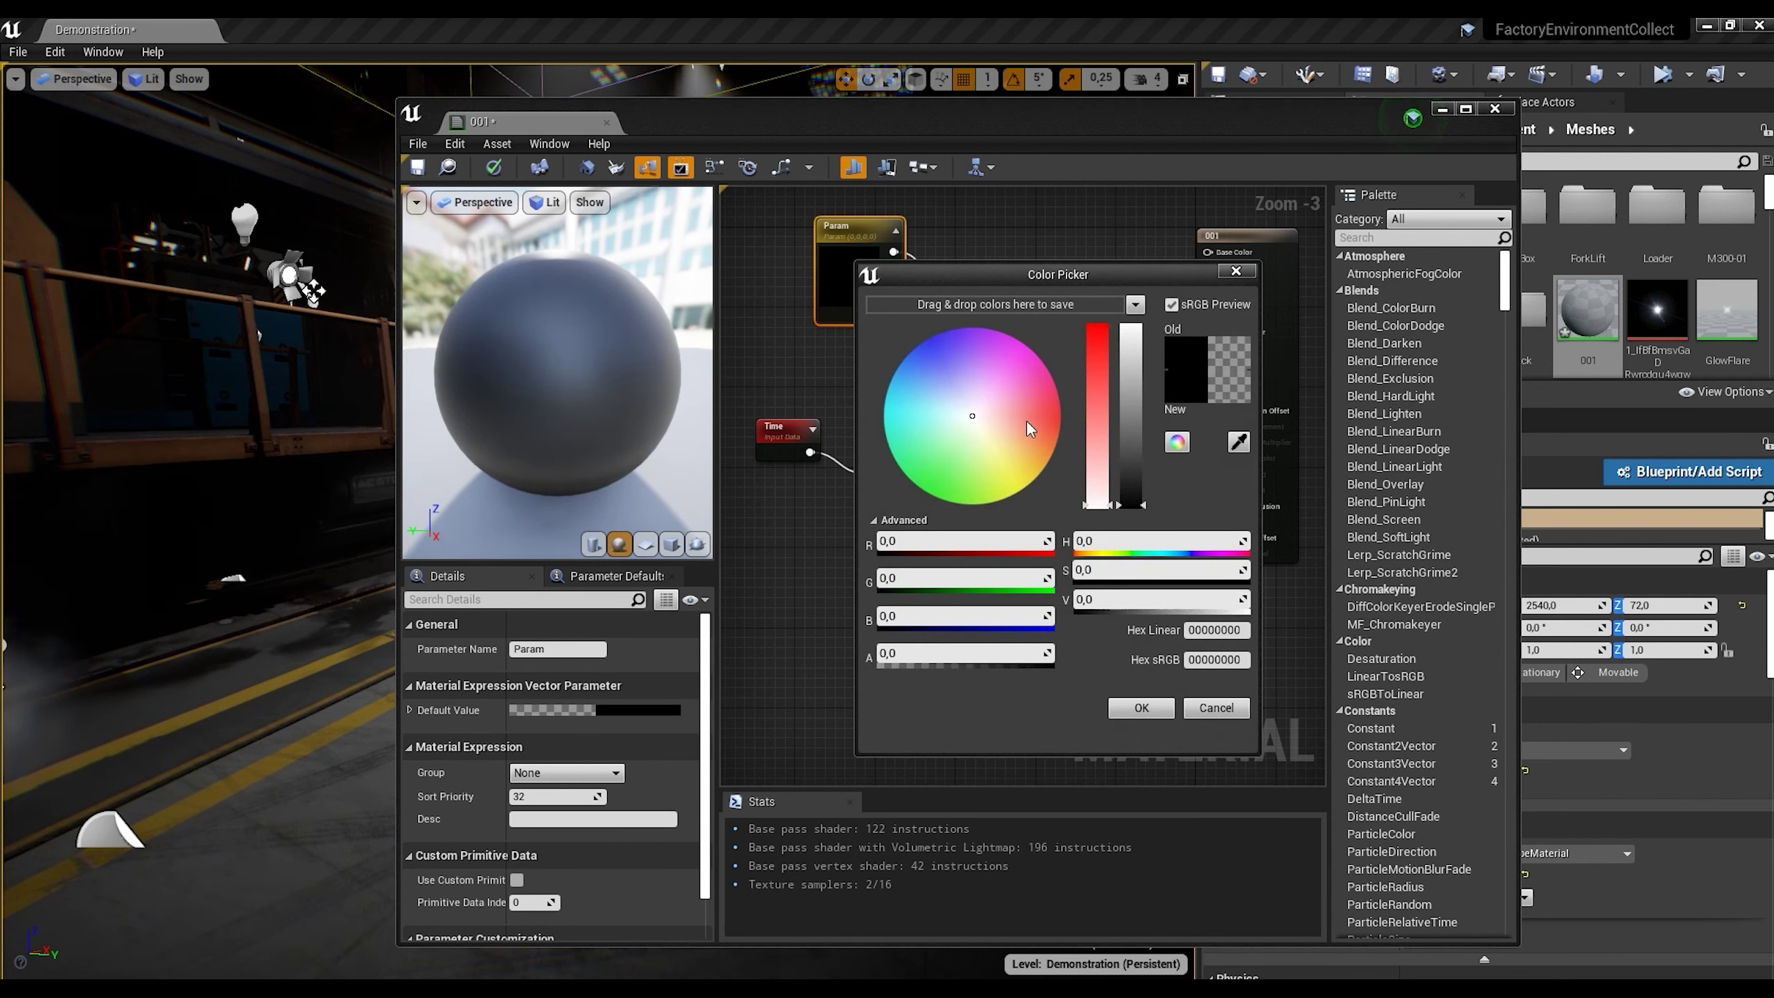
pyautogui.moveTo(1051, 415); pyautogui.dragTo(1076, 415)
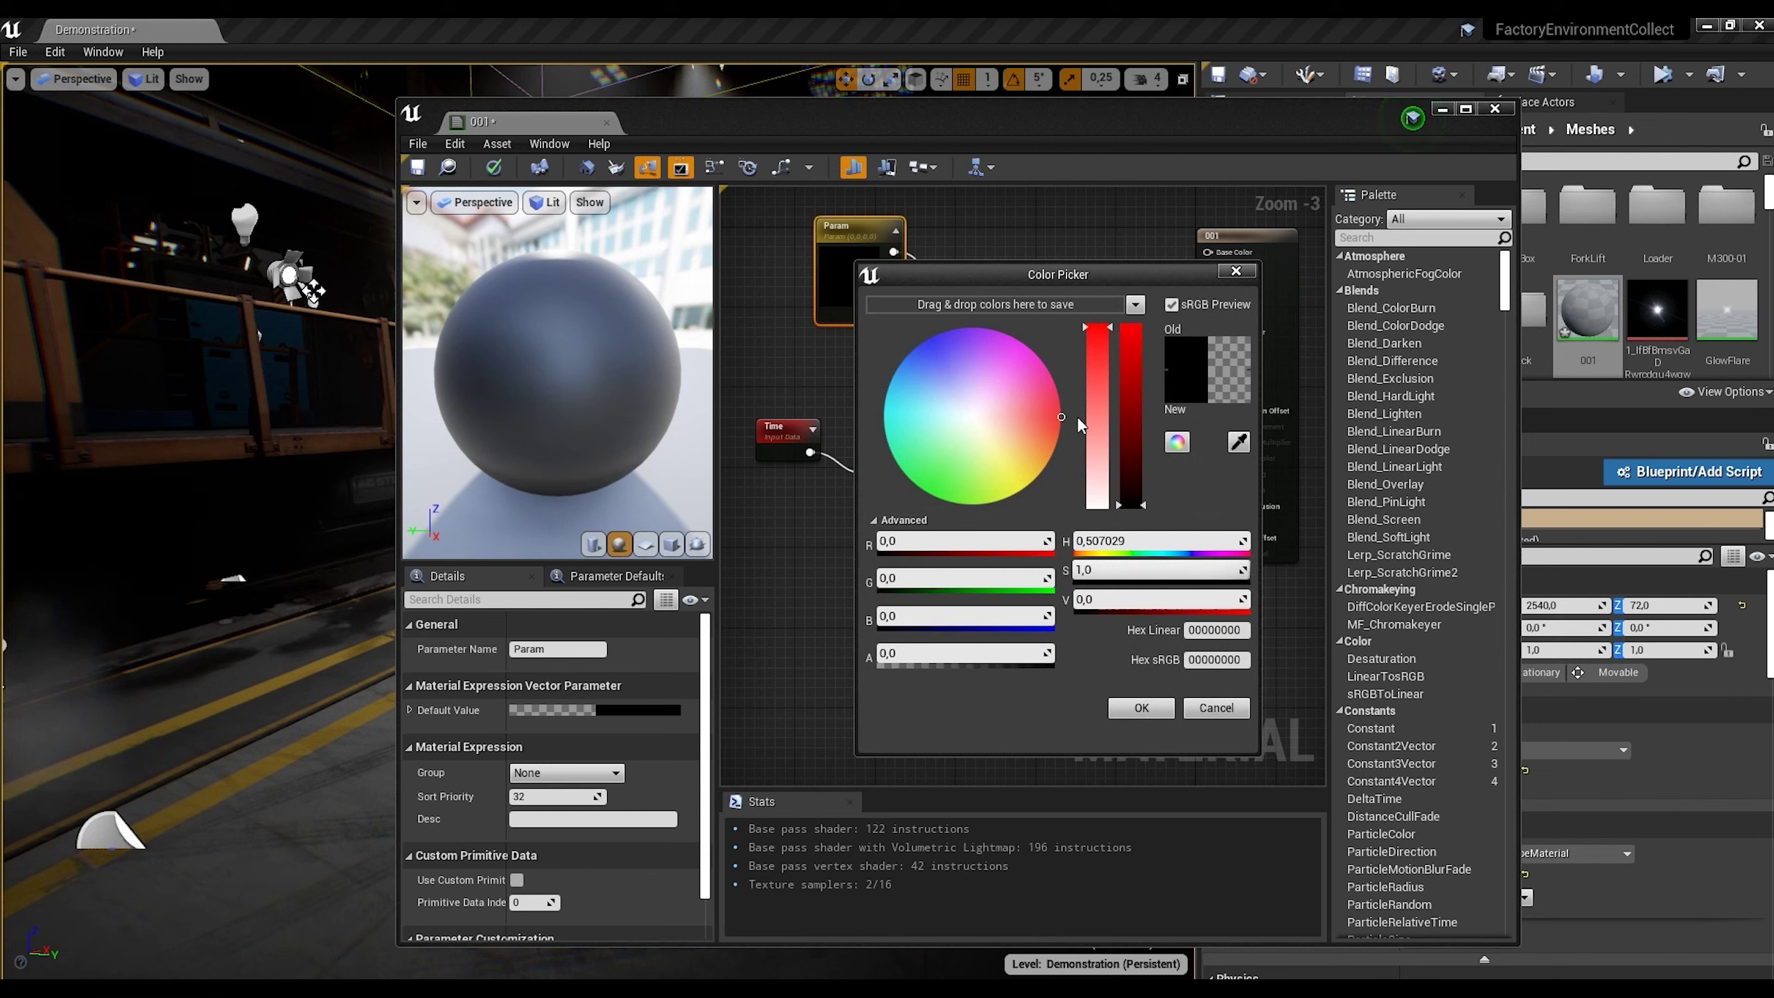
pyautogui.click(1141, 708)
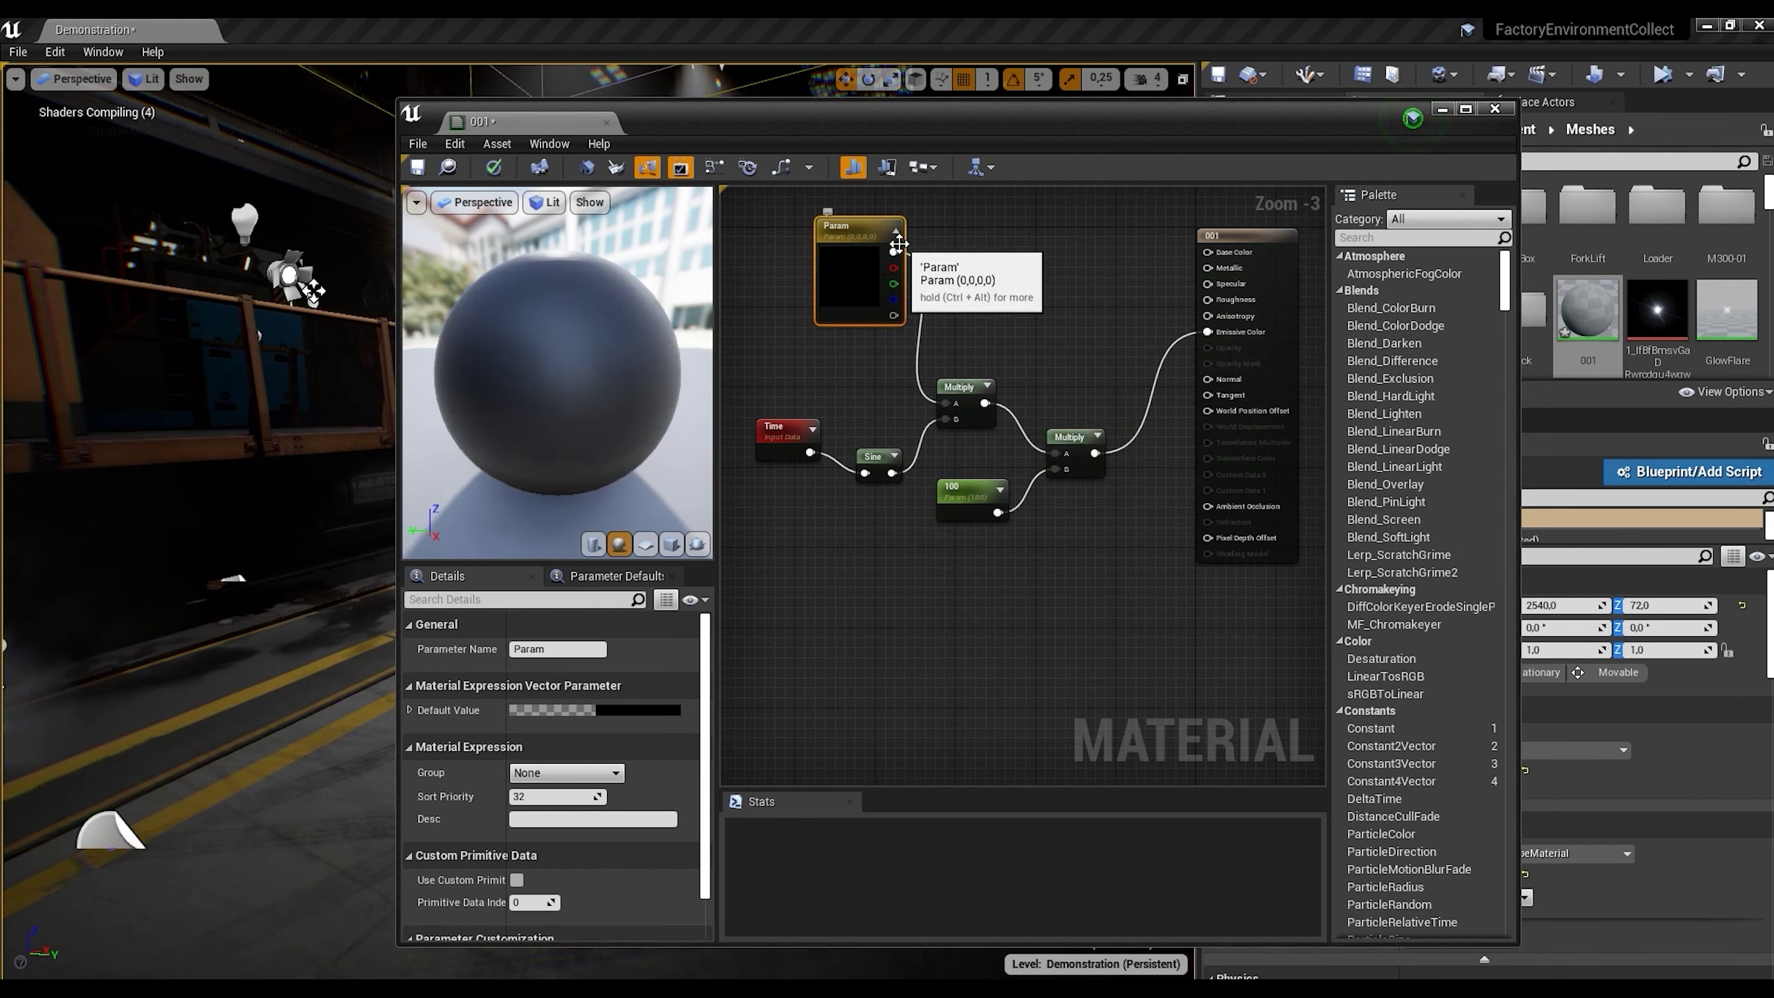
# Step: Connect the vector parameter's colour output to Base Color and set its default colour to pure red with saturation and value at 1.0
pyautogui.moveTo(893, 251); pyautogui.dragTo(1208, 254)
pyautogui.doubleClick(865, 290)
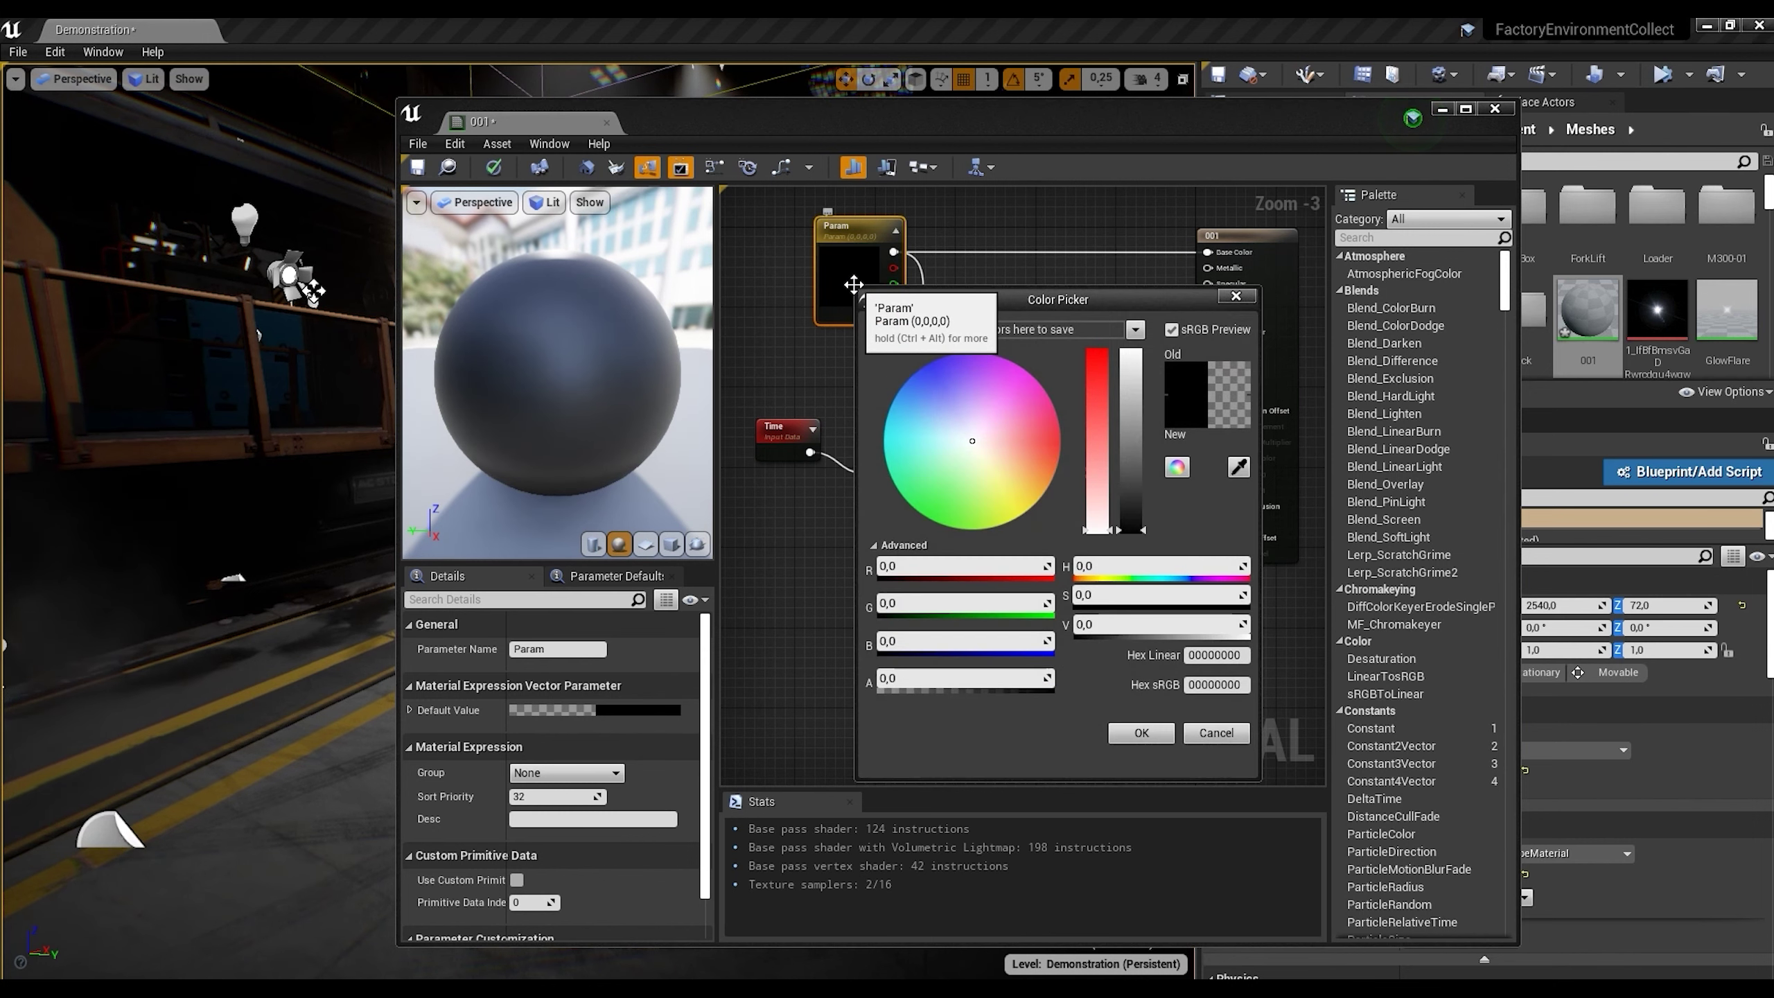
pyautogui.click(1141, 731)
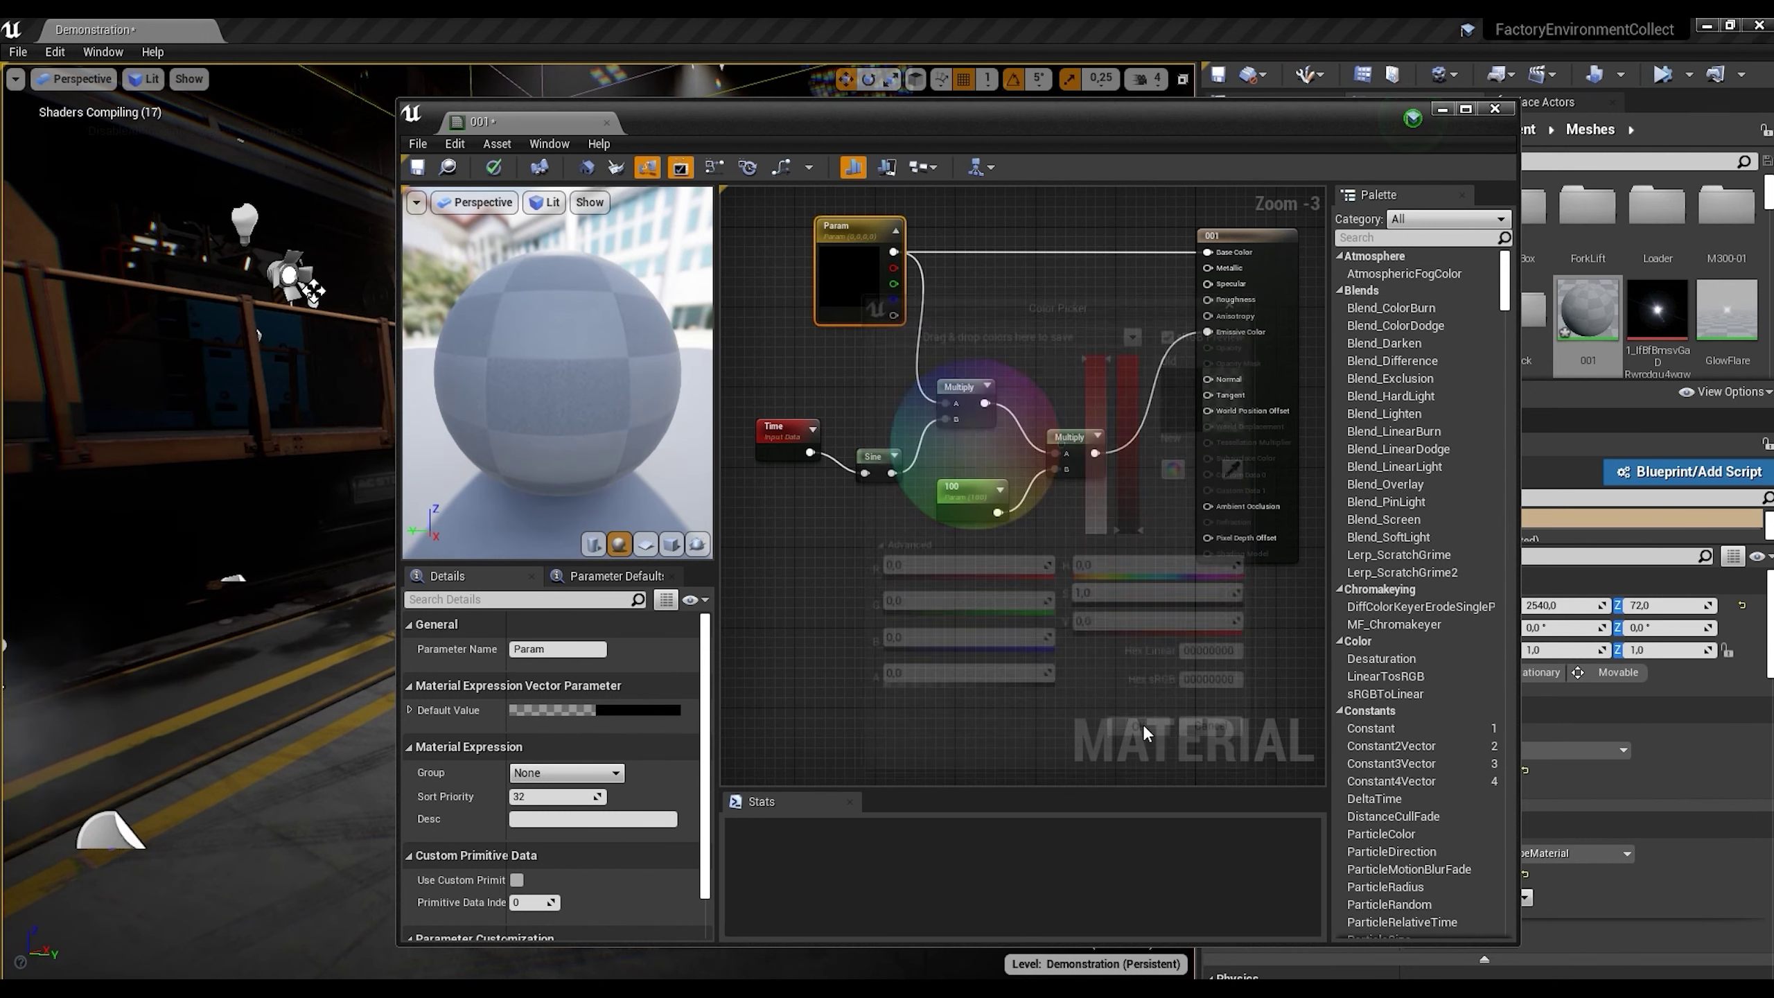
pyautogui.scroll(-1, 968, 342)
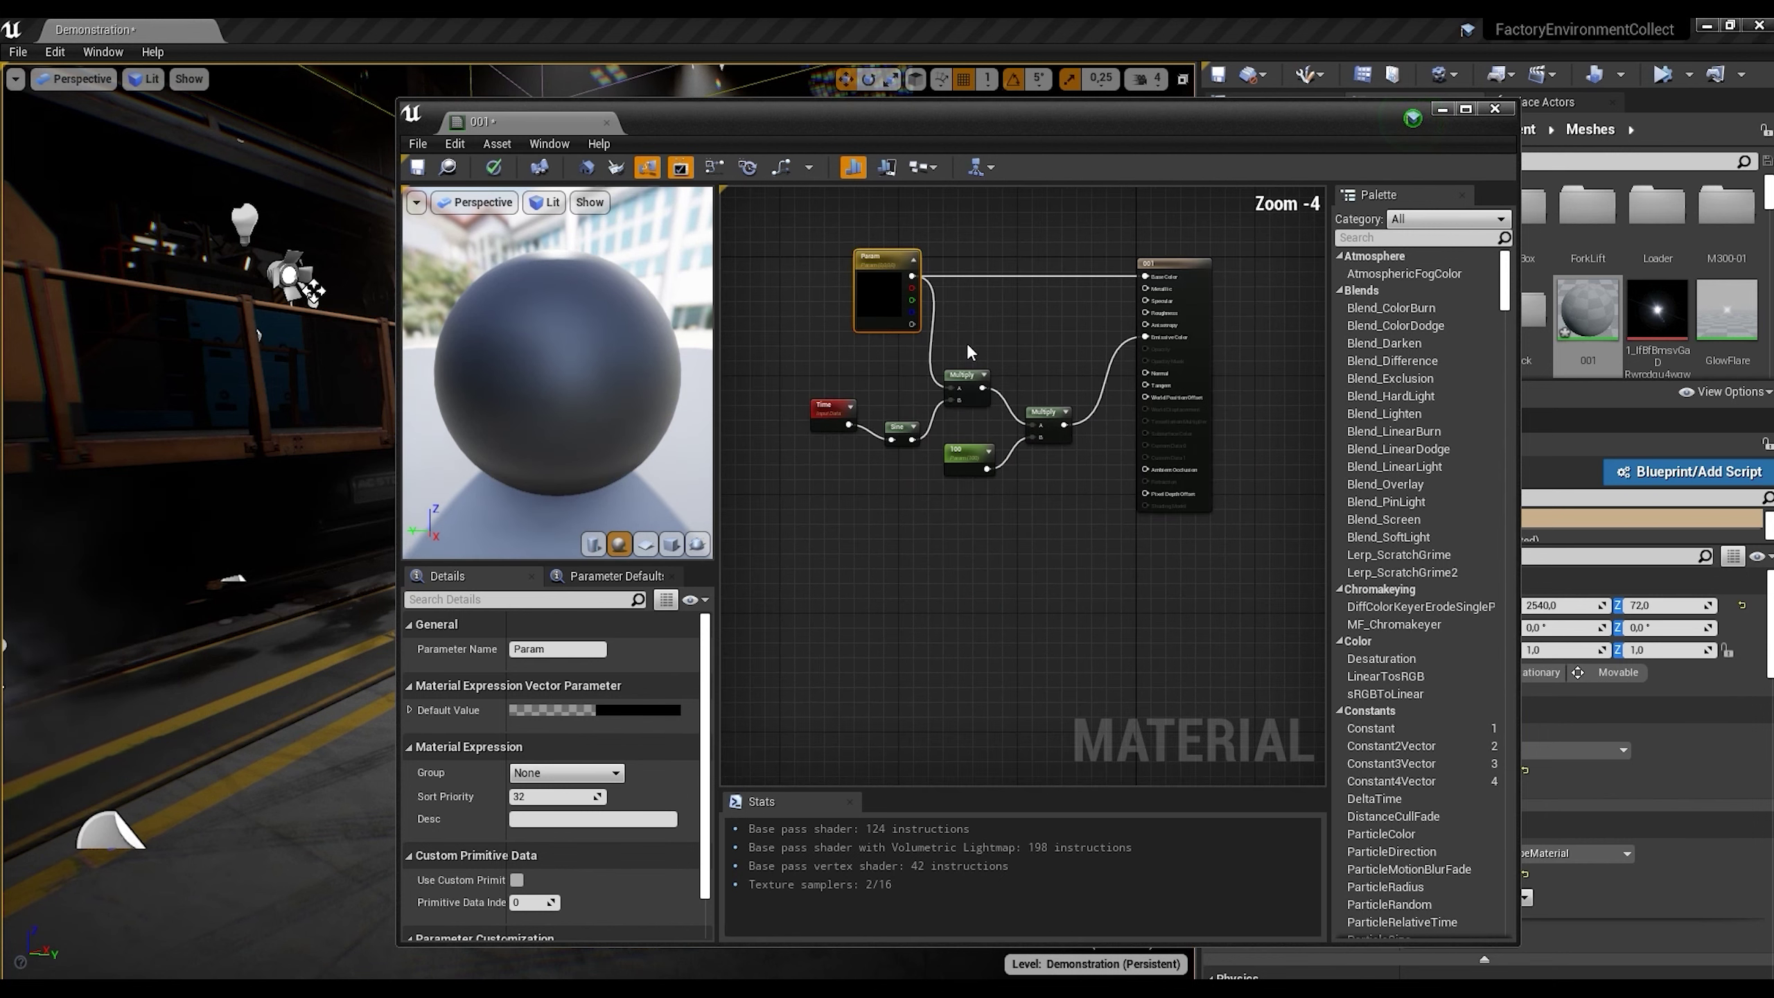
pyautogui.scroll(1, 967, 342)
pyautogui.doubleClick(862, 291)
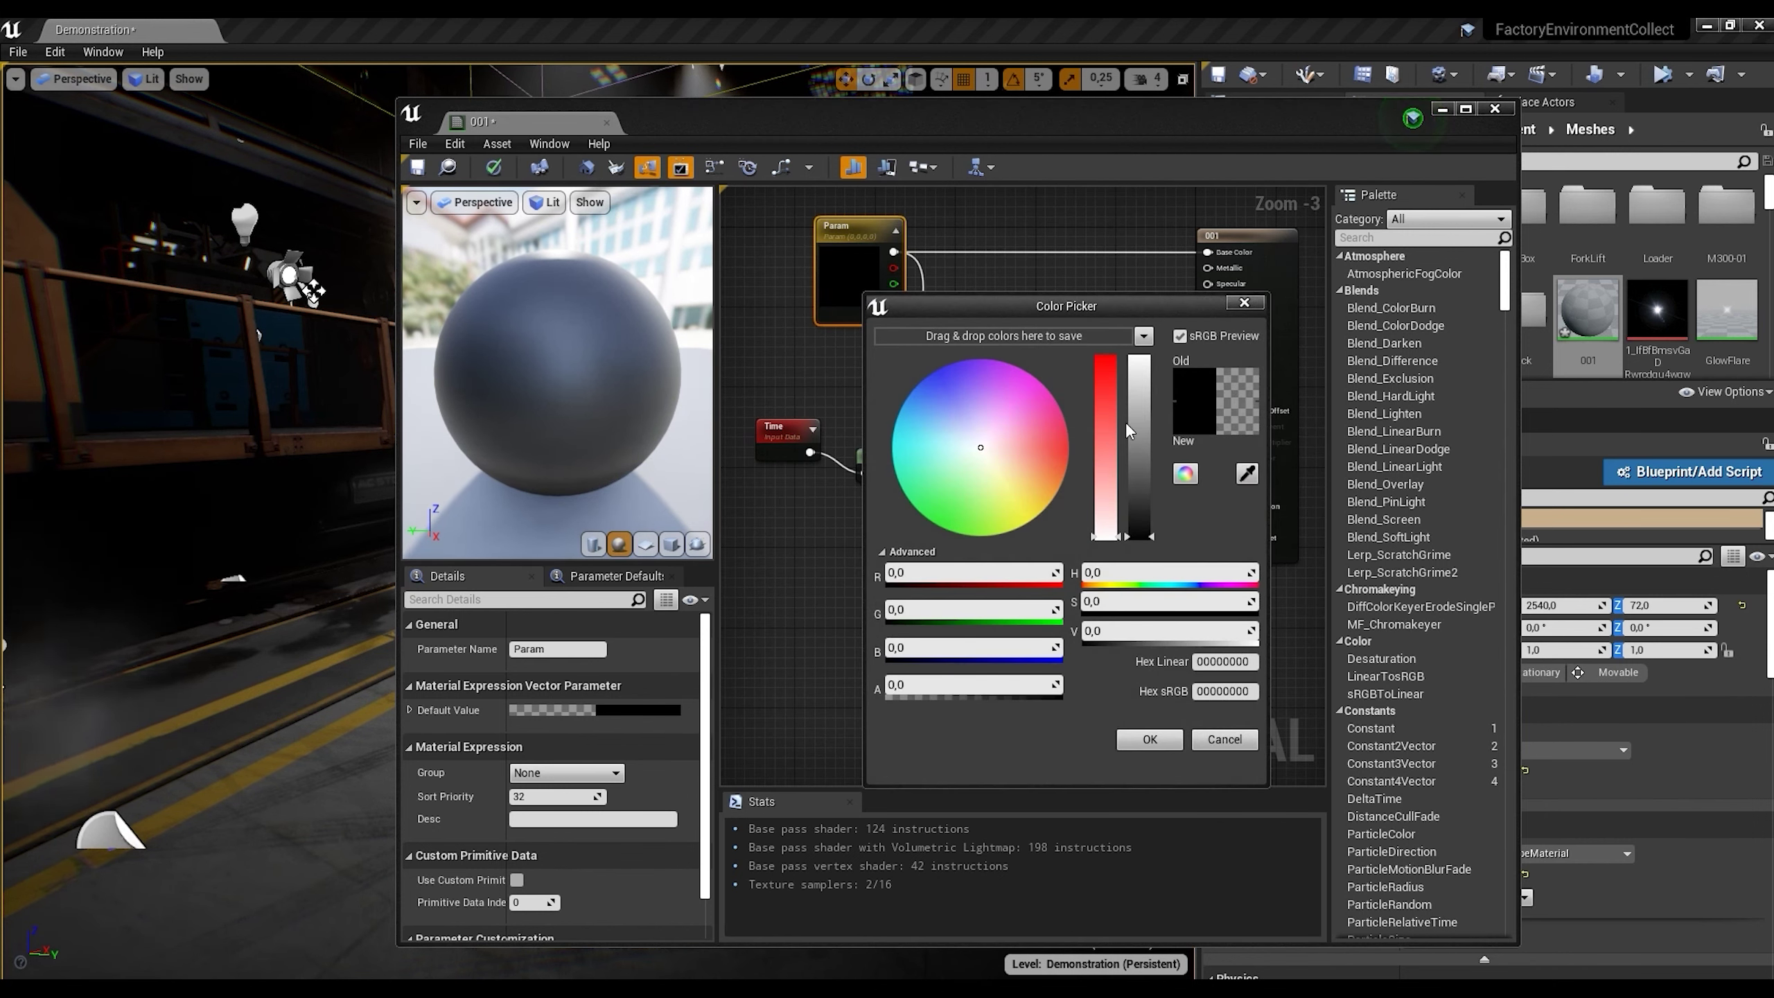
pyautogui.moveTo(1109, 437); pyautogui.dragTo(1106, 358)
pyautogui.click(1138, 364)
pyautogui.click(1105, 357)
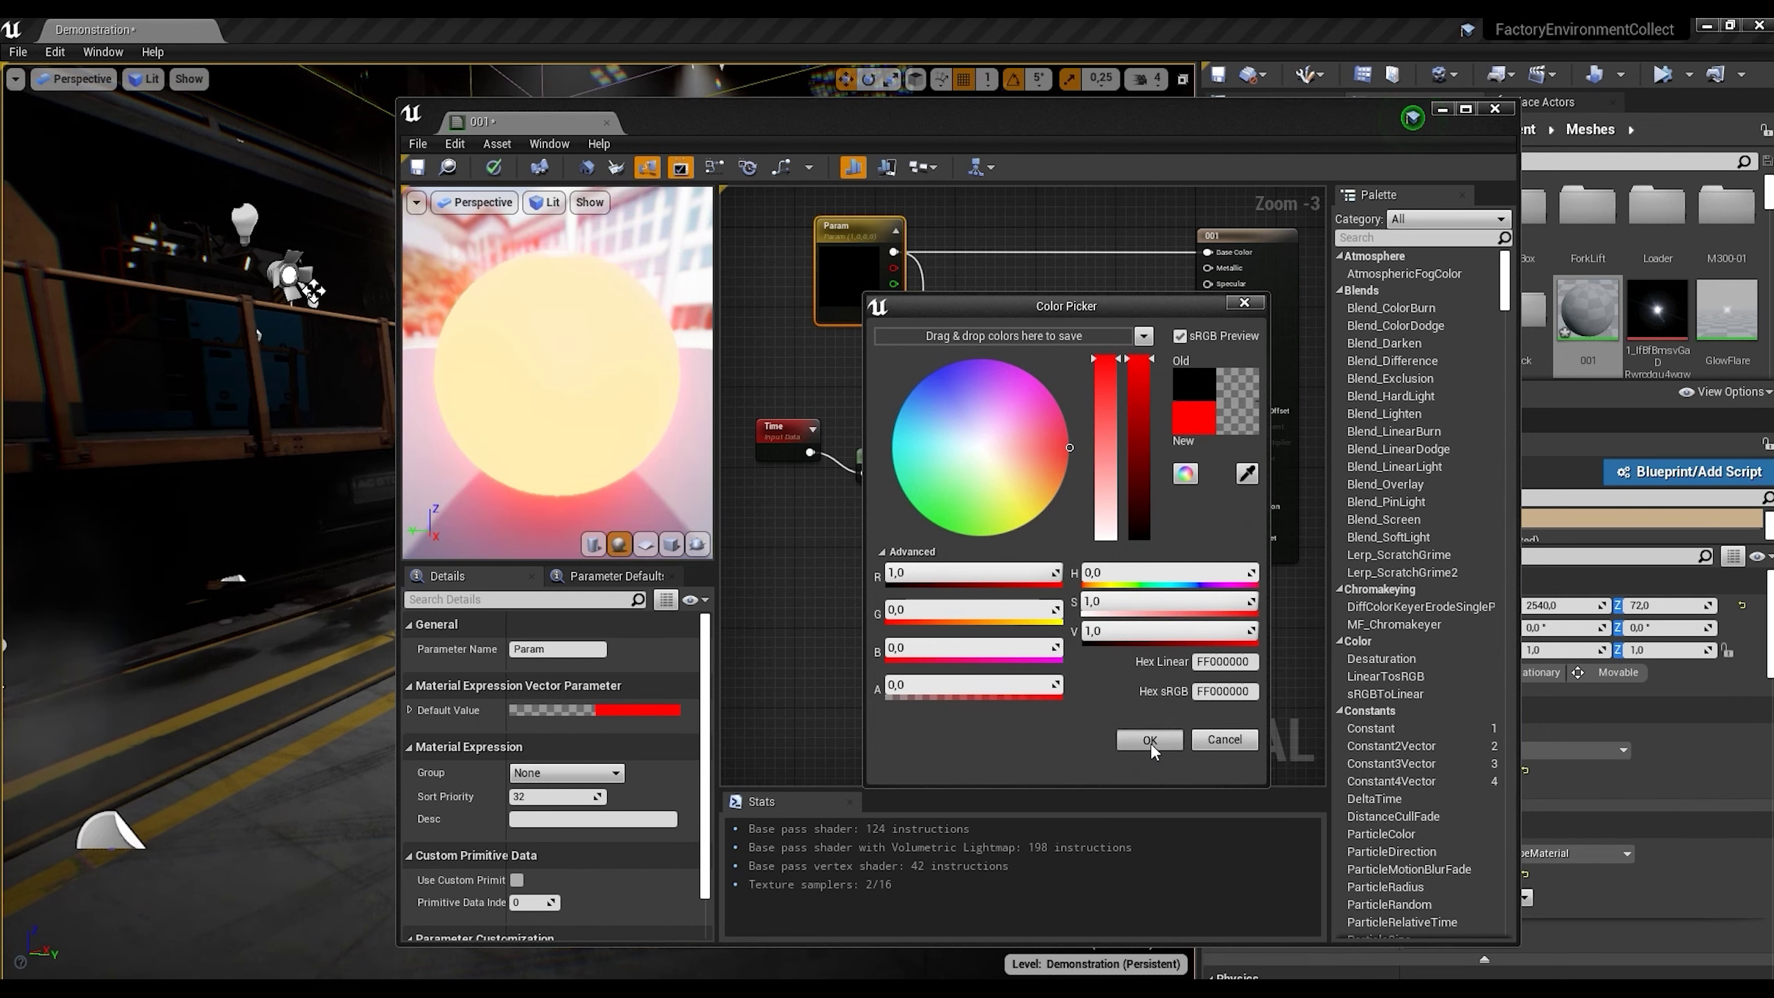
pyautogui.click(1148, 740)
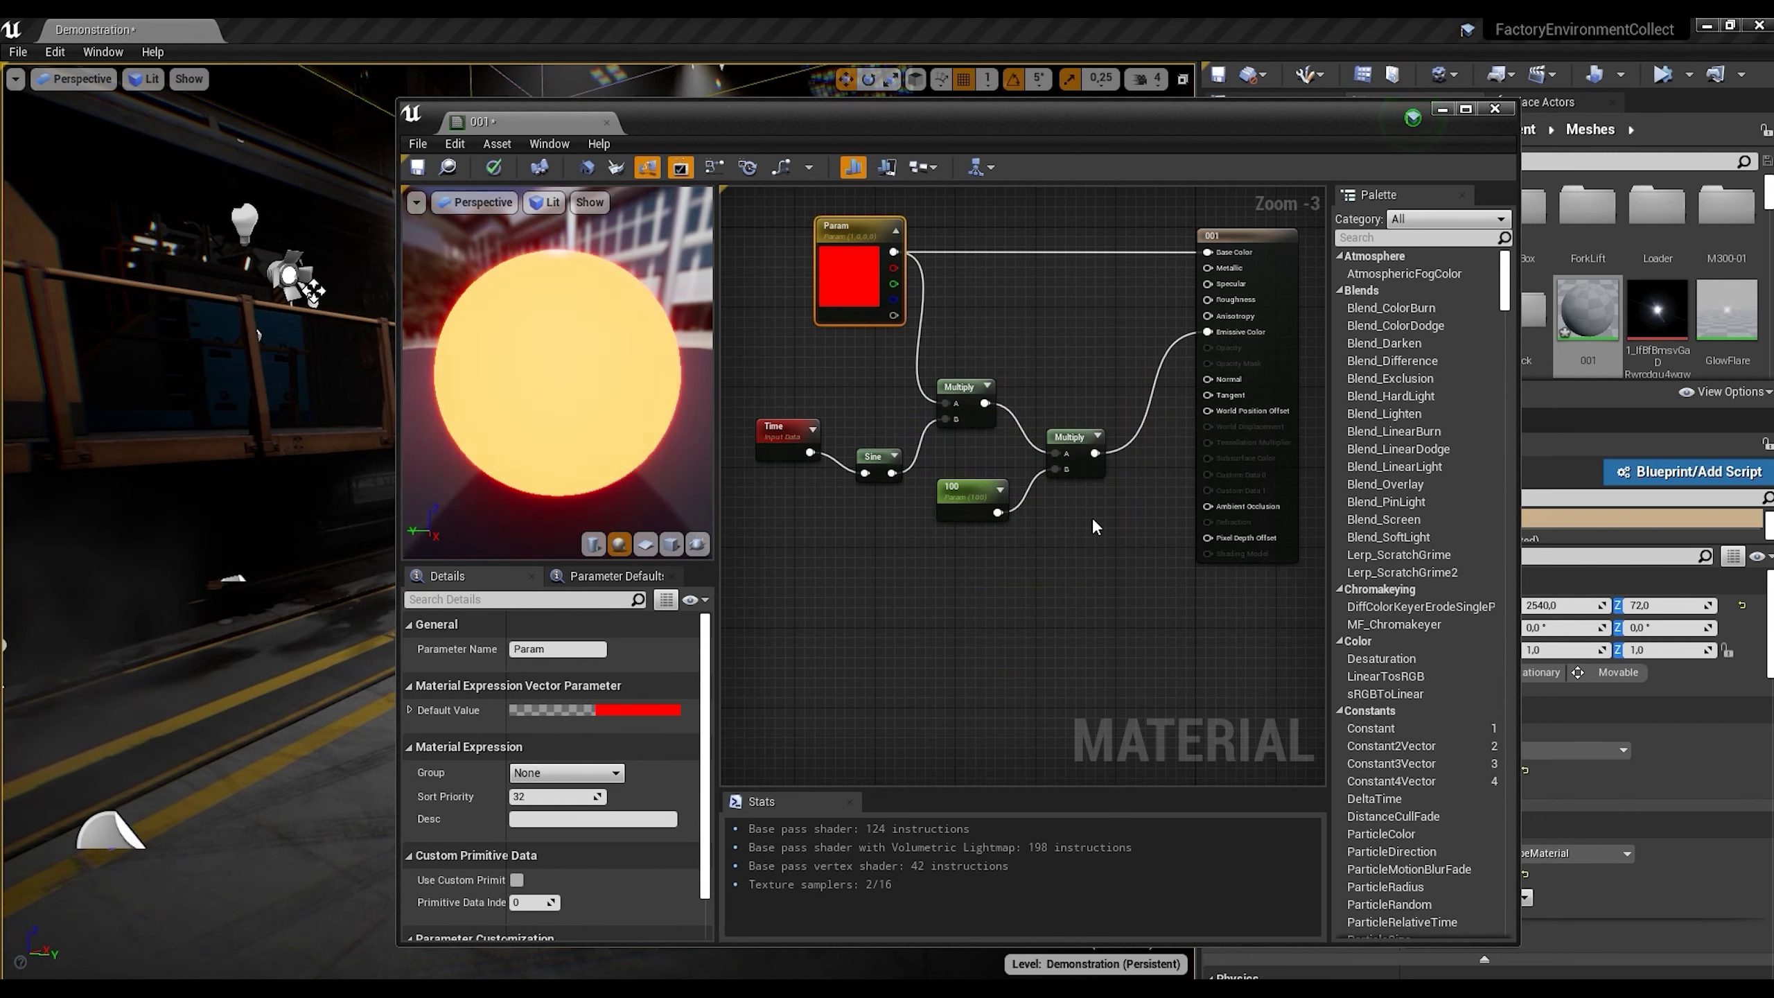
# Step: Apply the changes to material 001, close its editor, and assign the material to the cube in the factory scene
pyautogui.click(493, 167)
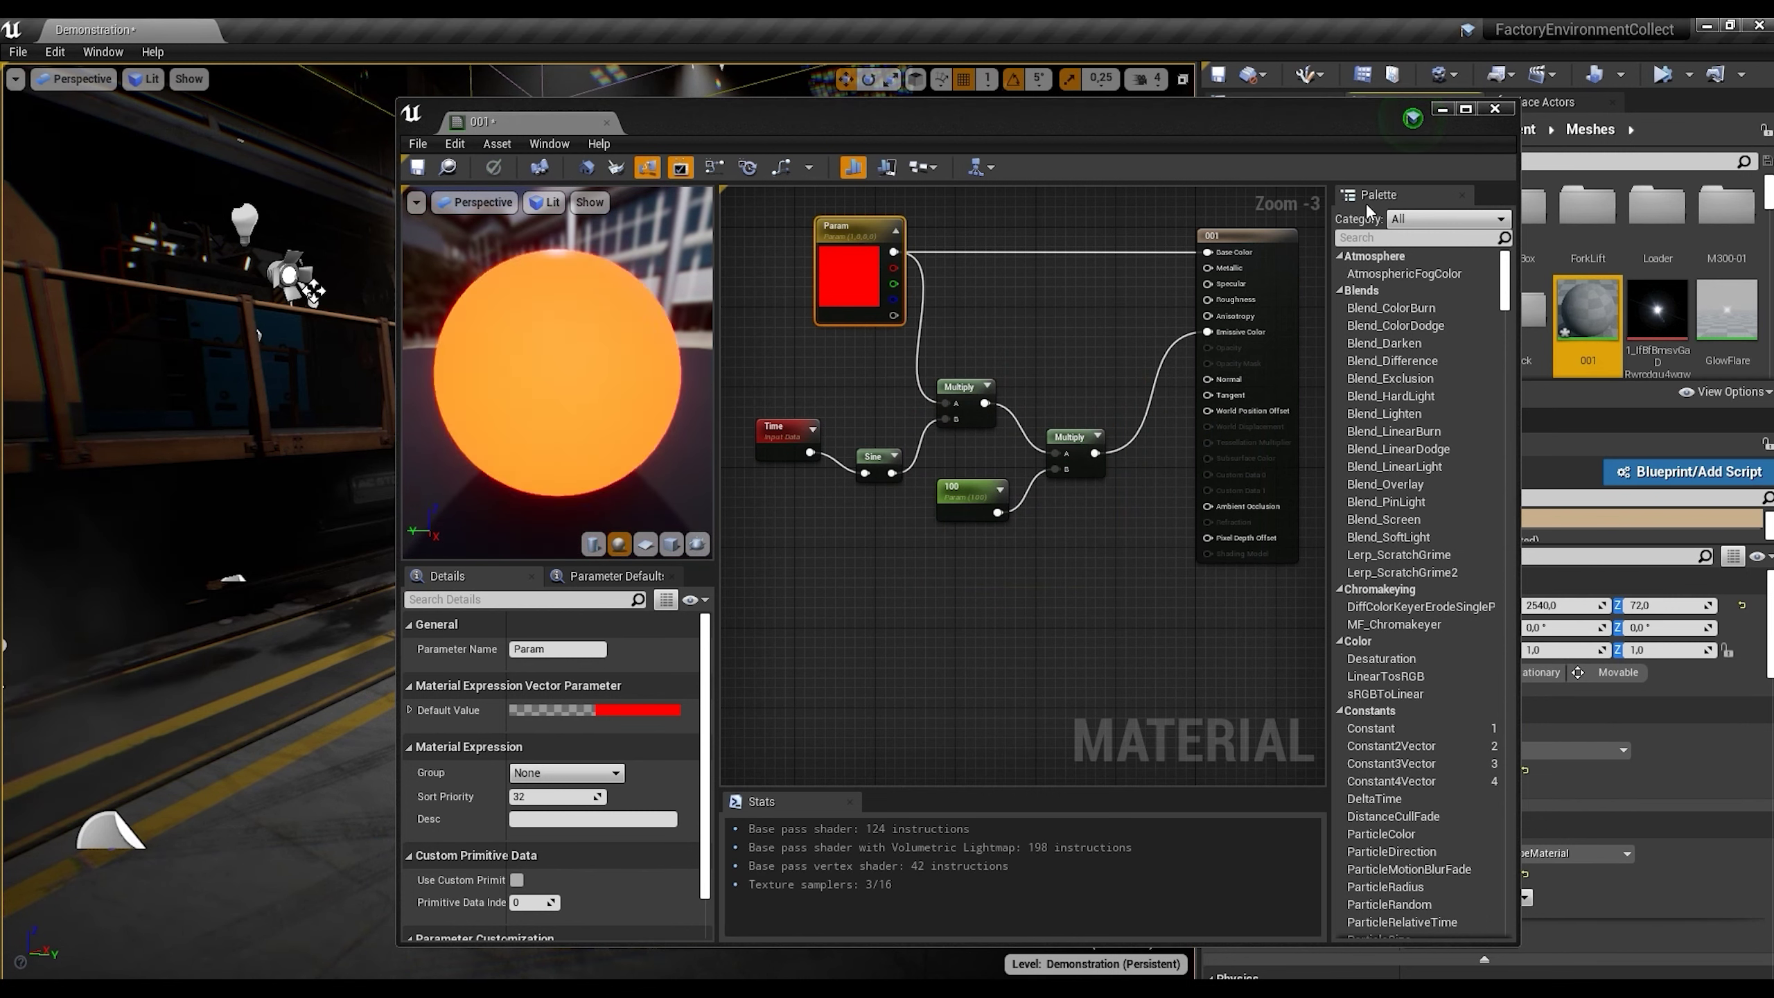
pyautogui.click(1494, 108)
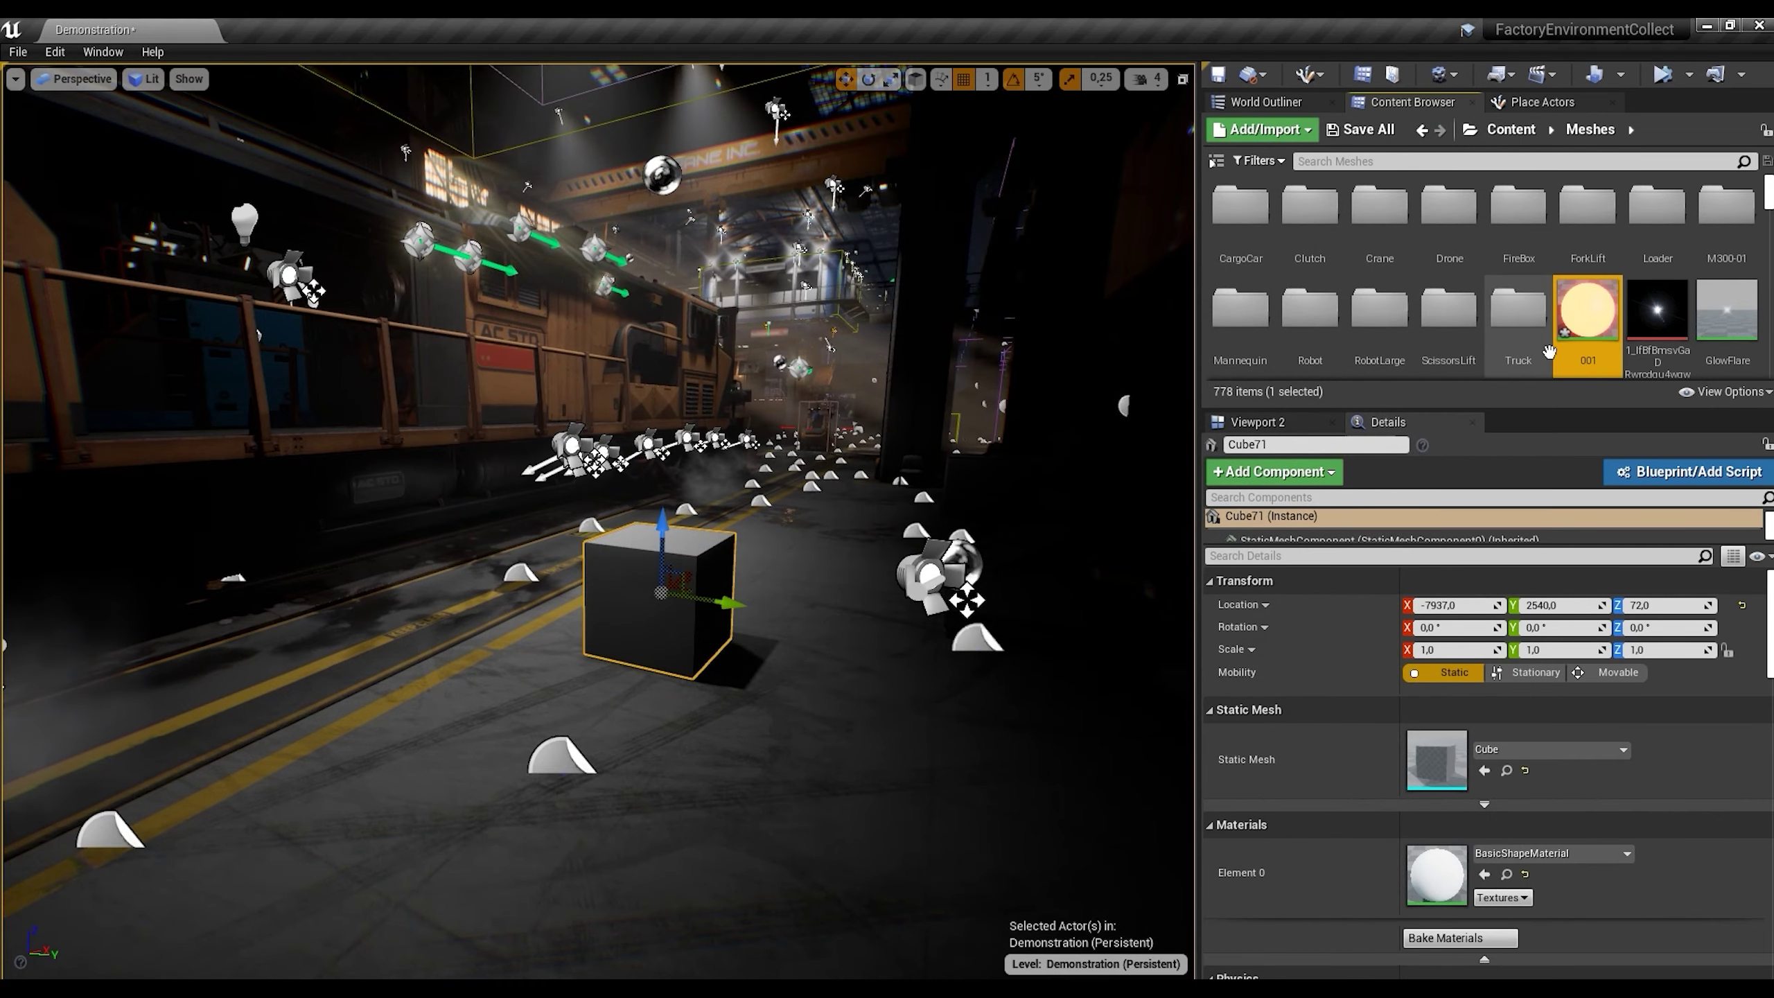
pyautogui.moveTo(1590, 318); pyautogui.dragTo(1060, 501)
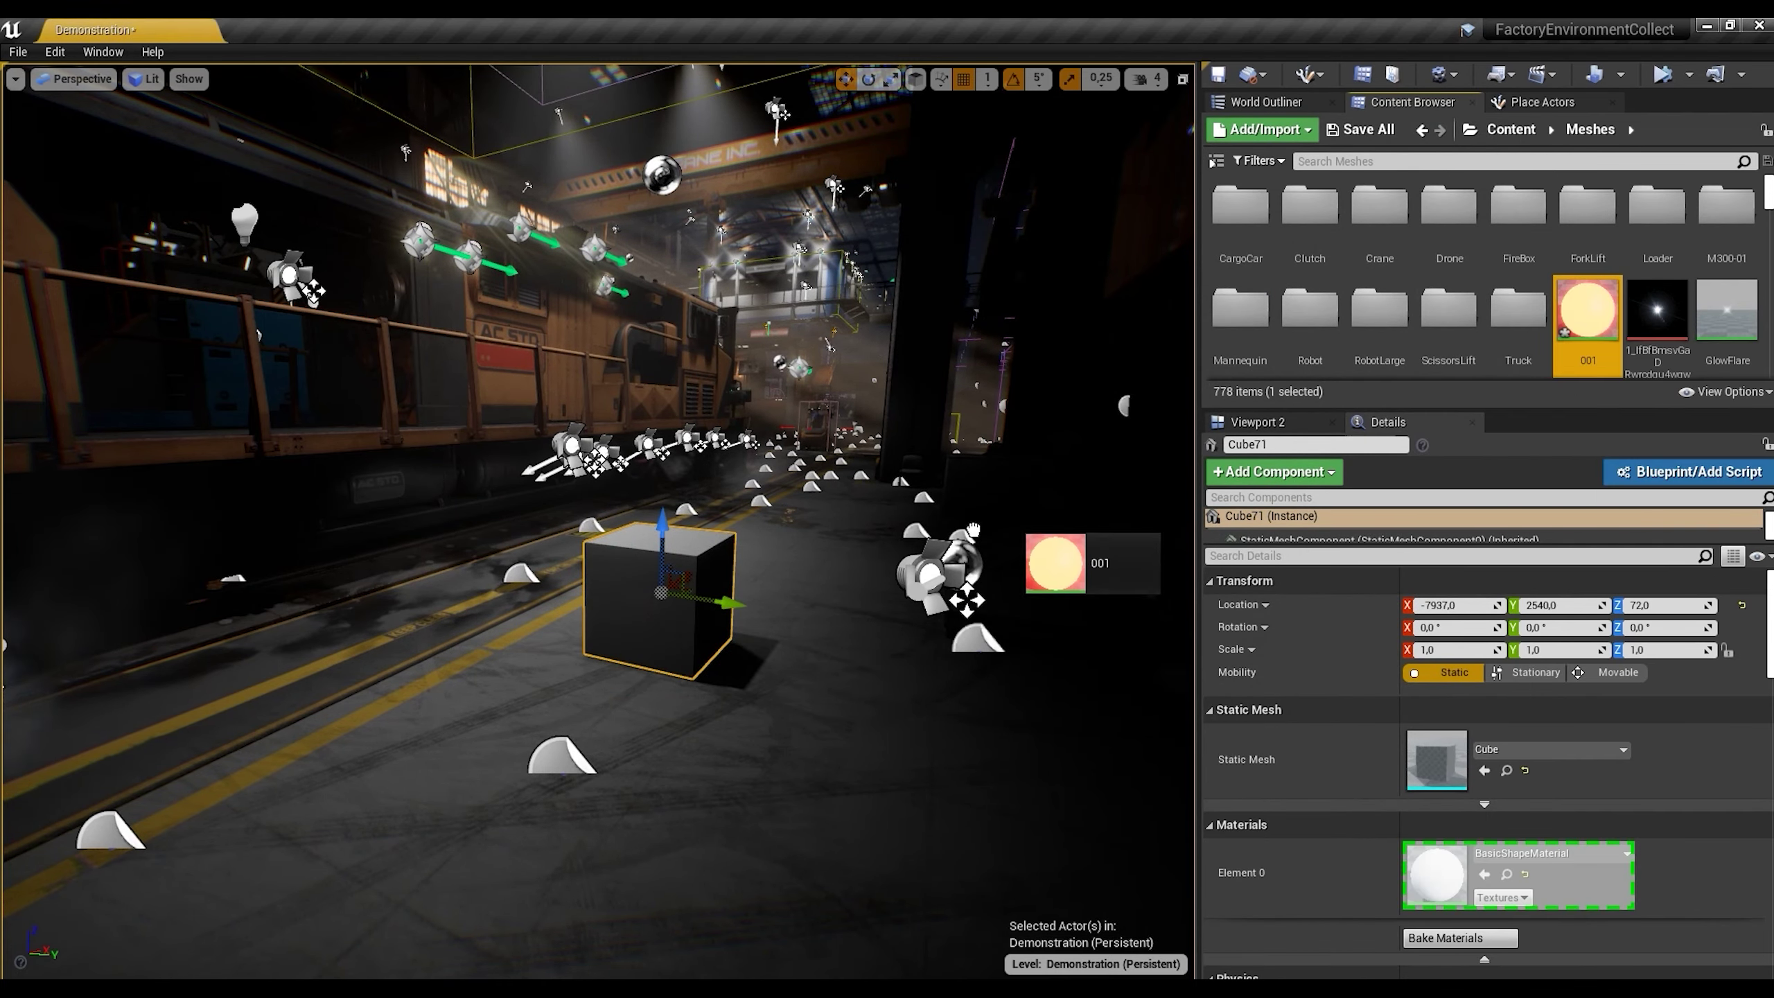
pyautogui.moveTo(634, 618); pyautogui.dragTo(642, 614)
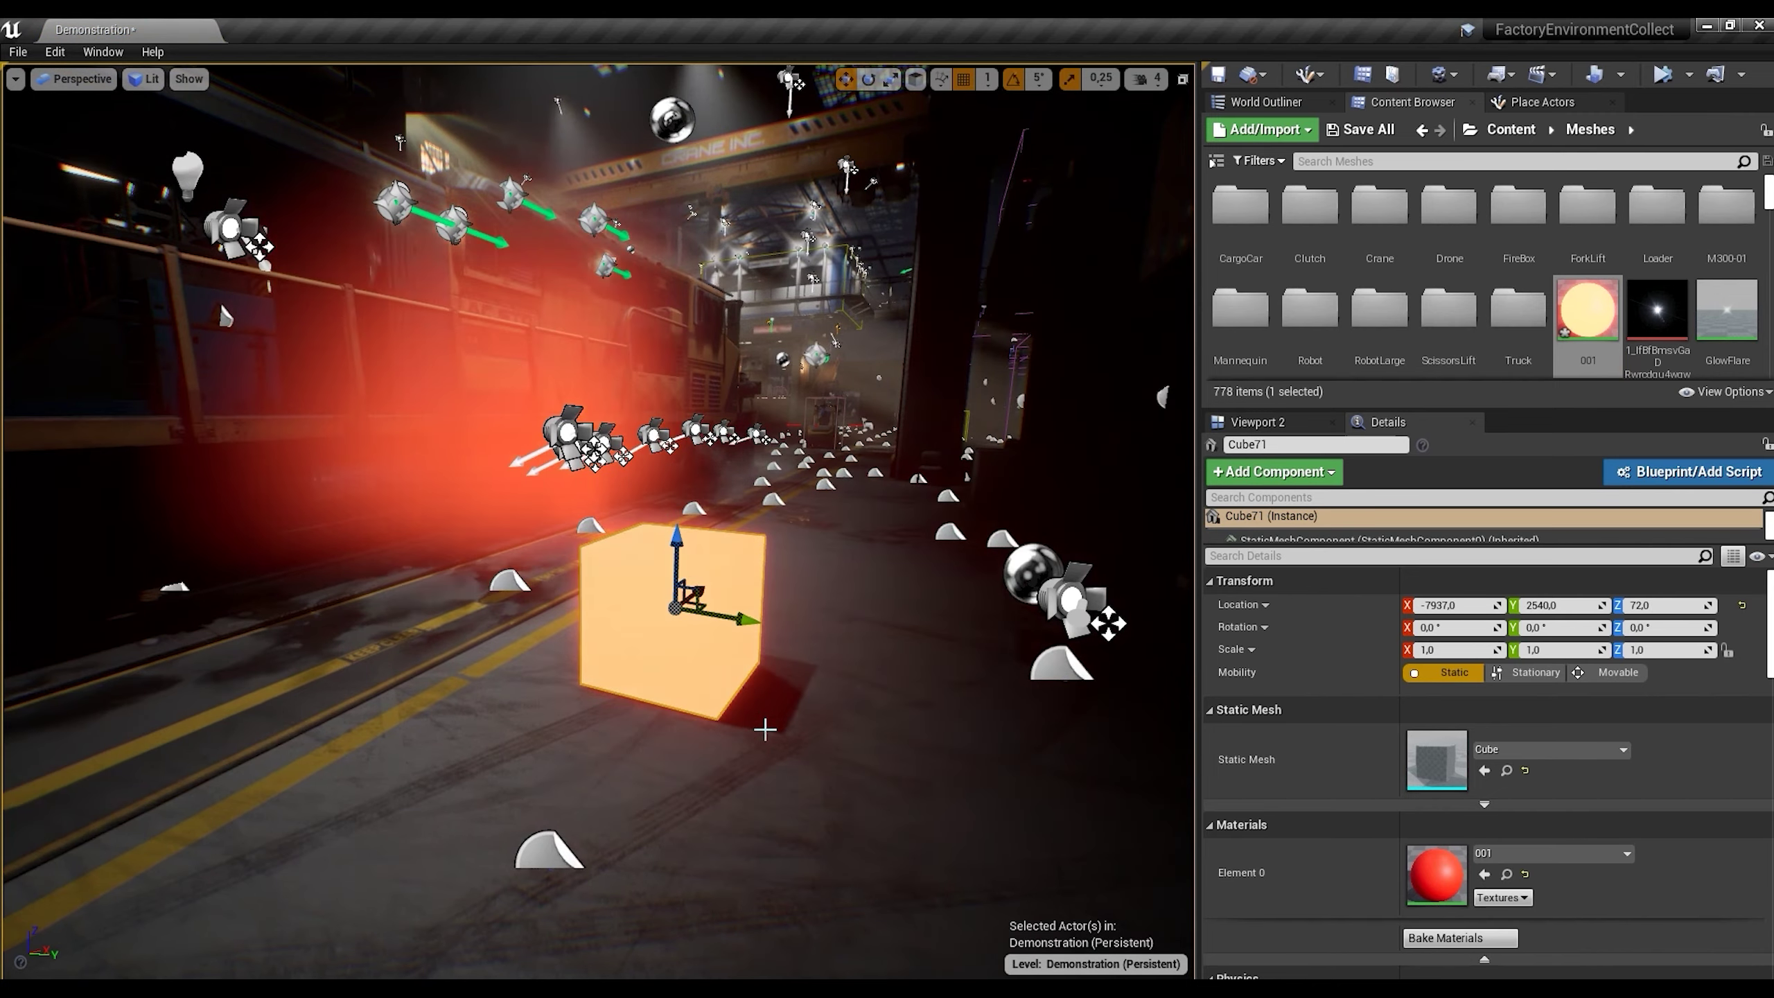
pyautogui.scroll(2, 831, 733)
pyautogui.scroll(-2, 837, 737)
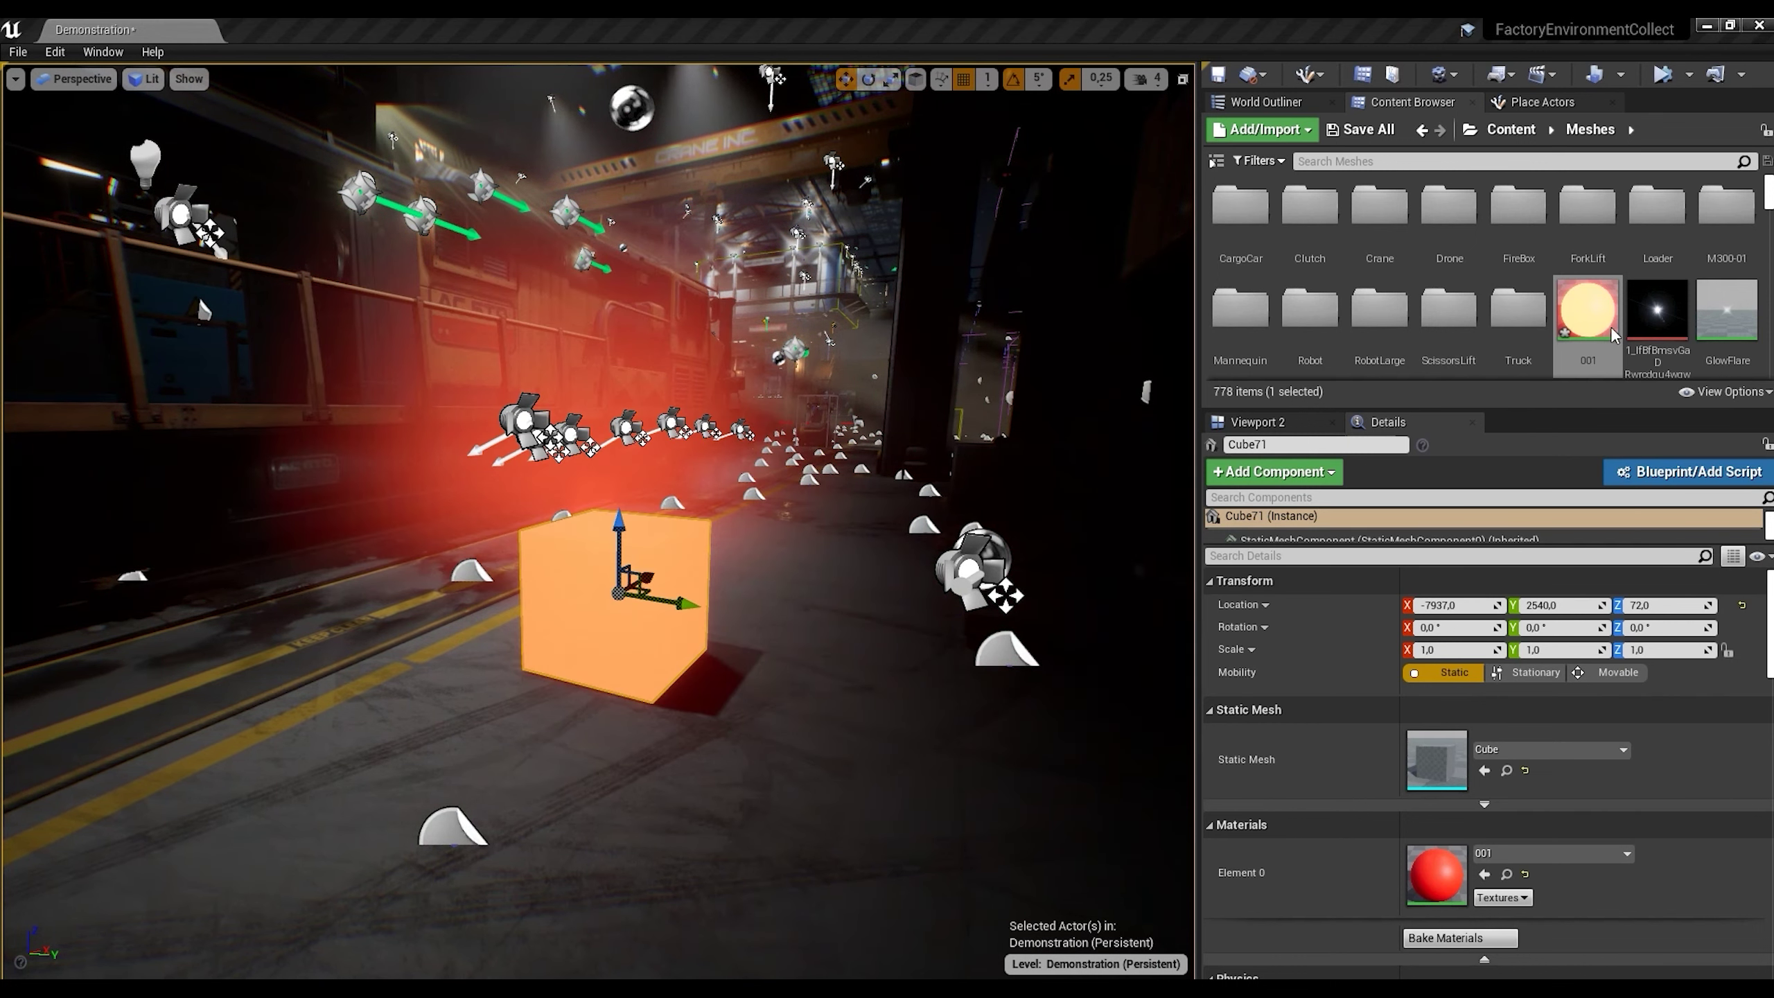
# Step: Create a Material Parameter Collection asset named 12 in the Meshes folder
pyautogui.scroll(-1, 1639, 263)
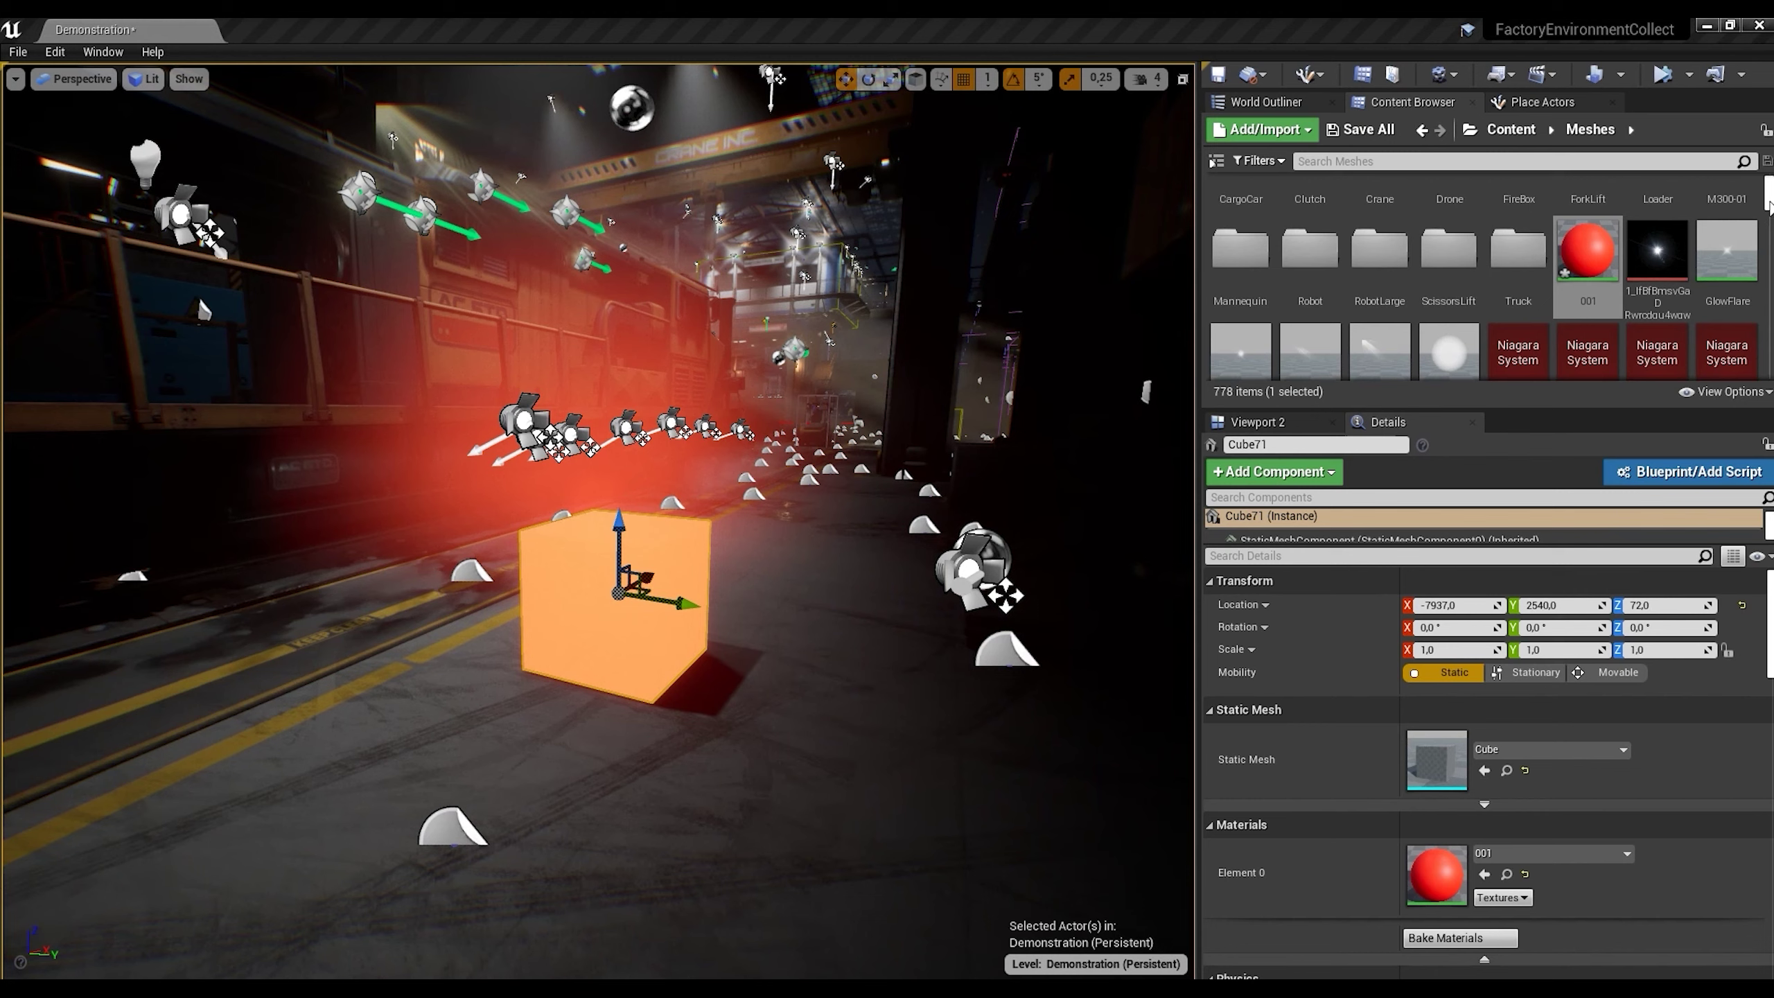
pyautogui.moveTo(1770, 203); pyautogui.dragTo(1770, 363)
pyautogui.rightClick(1441, 310)
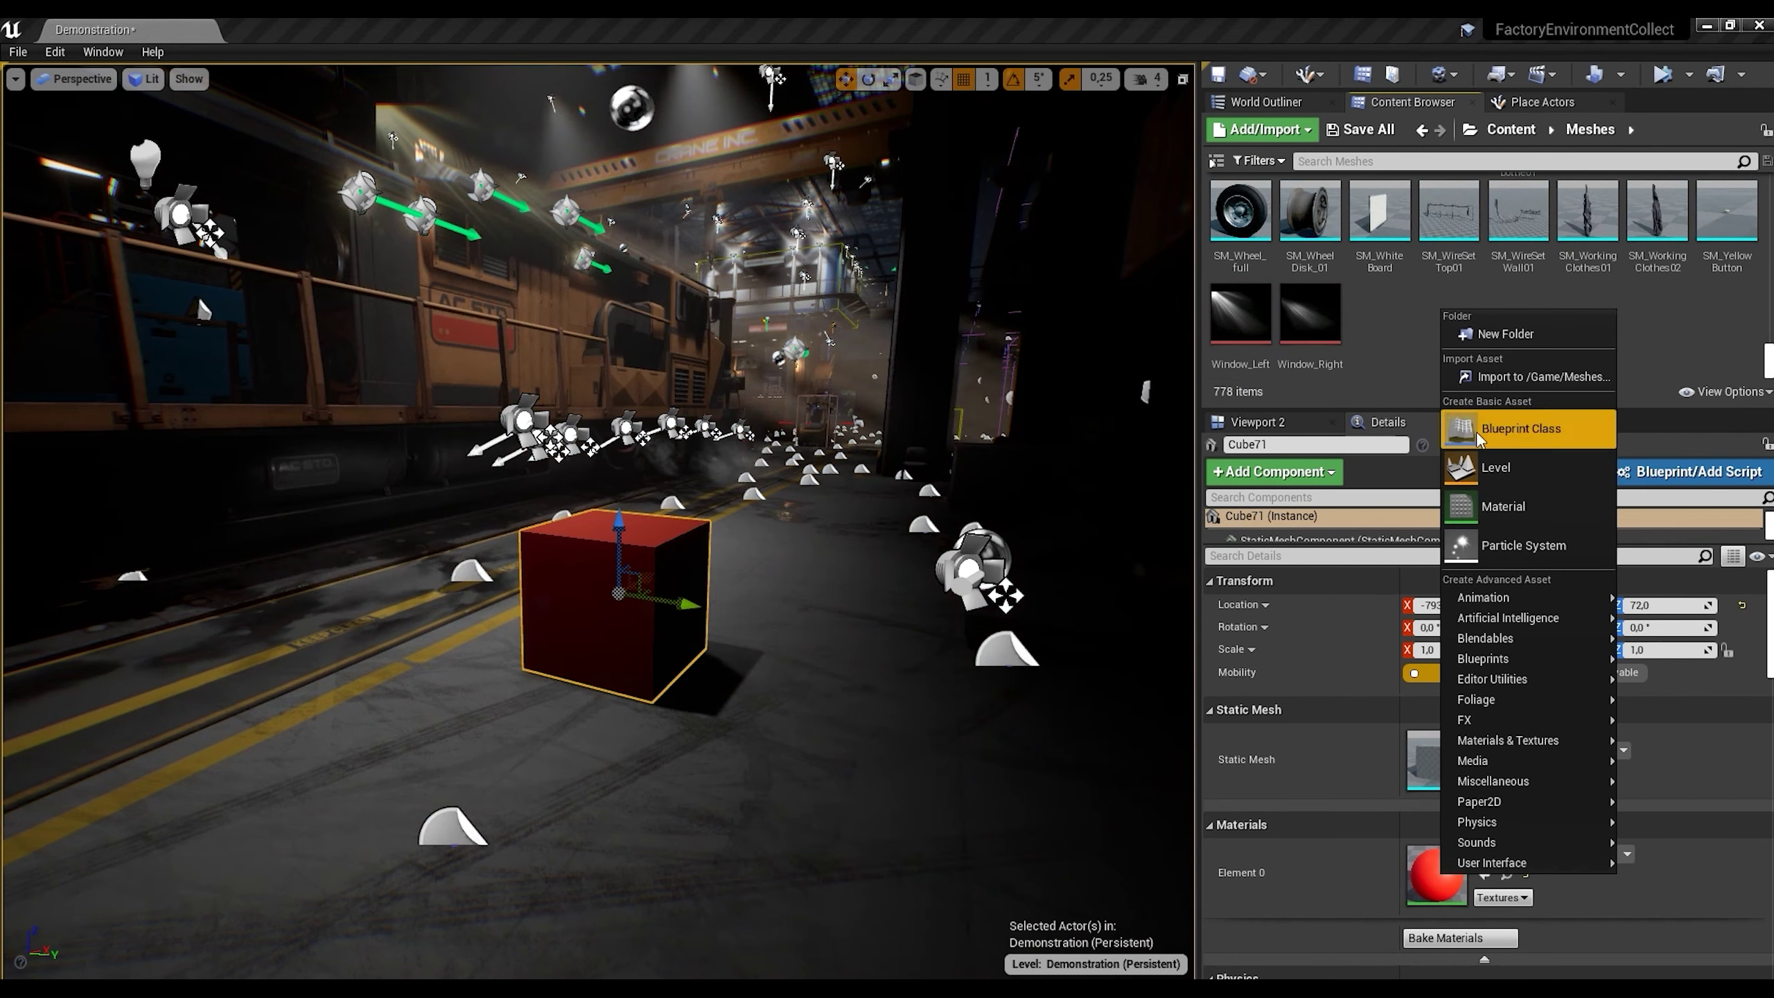
pyautogui.moveTo(1513, 745)
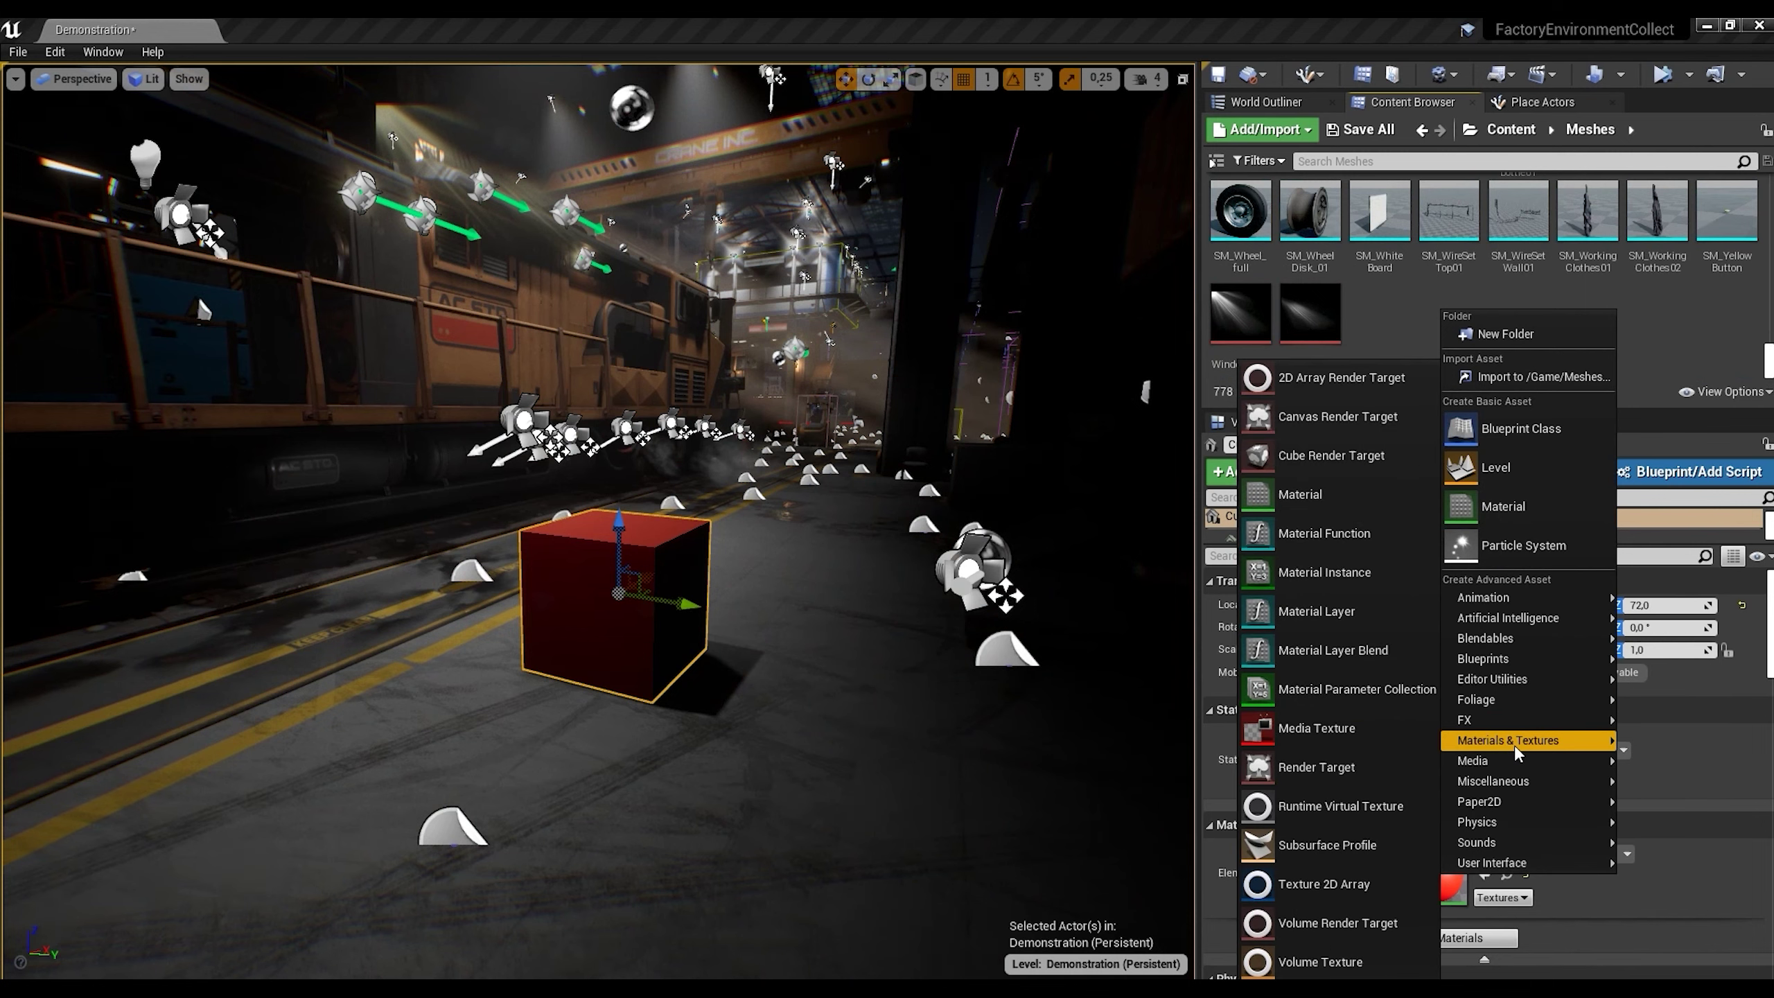
pyautogui.click(1347, 695)
pyautogui.write('1')
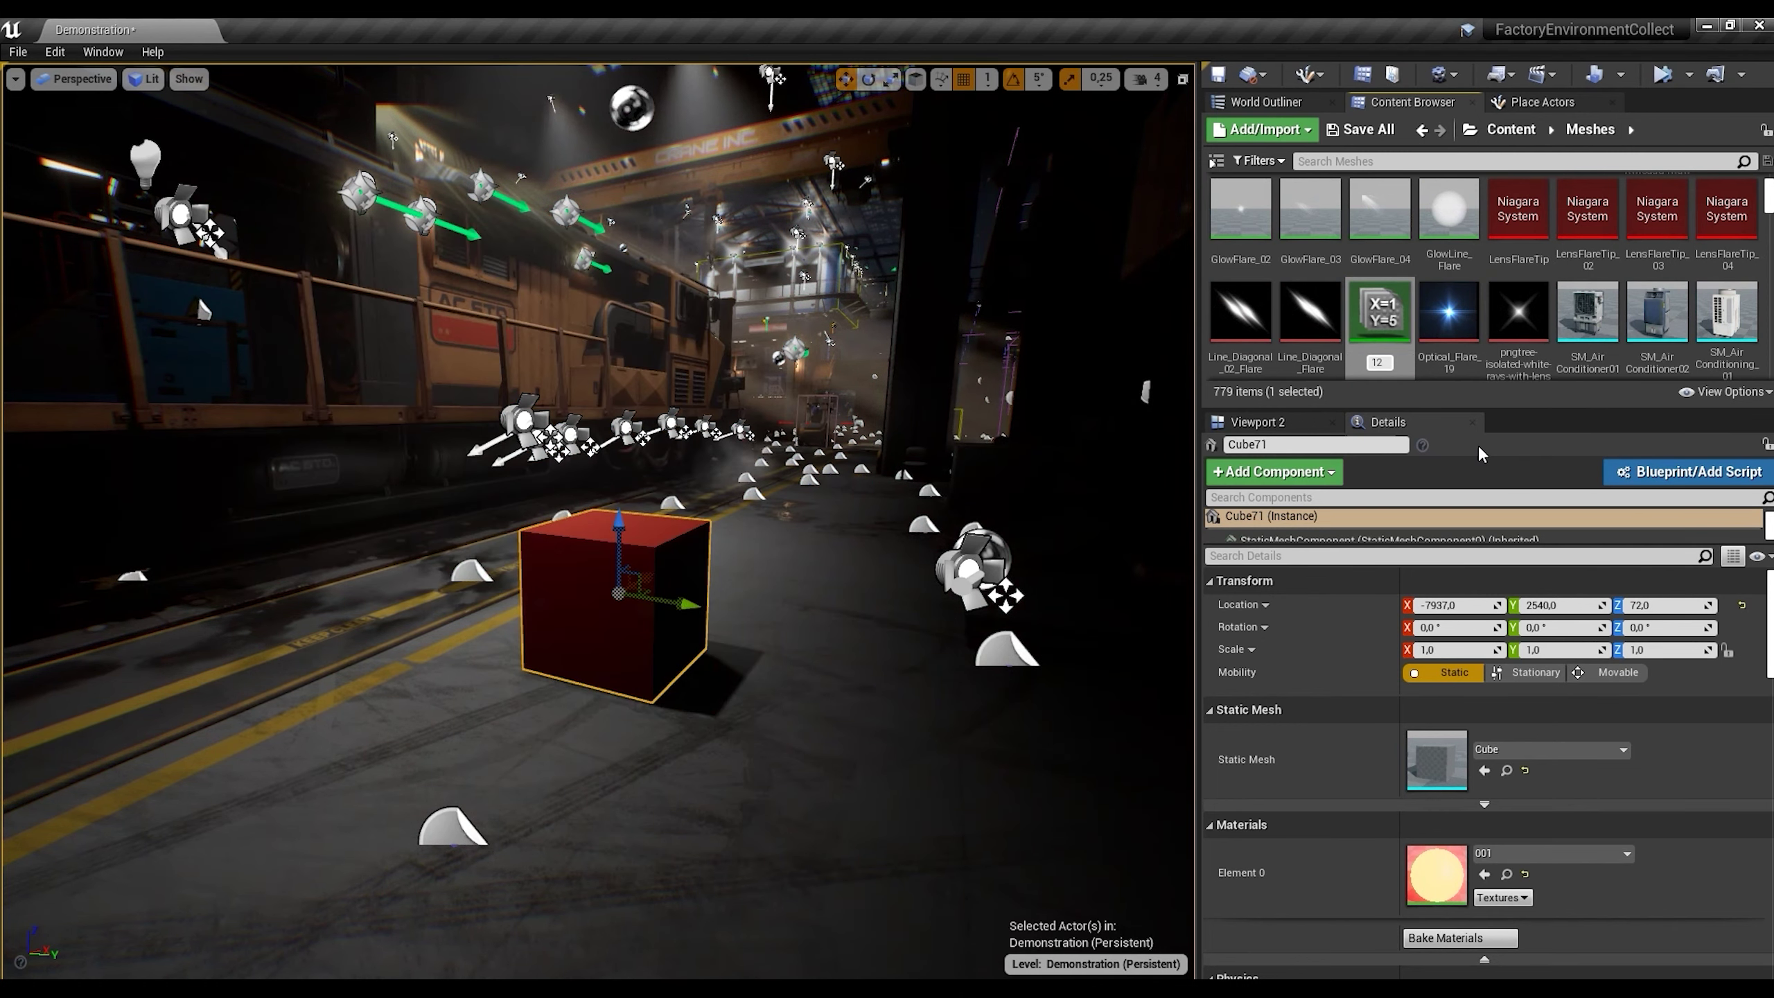
pyautogui.write('2')
pyautogui.press('Return')
# Step: Open parameter collection 12 for editing and add one scalar parameter element
pyautogui.doubleClick(1658, 318)
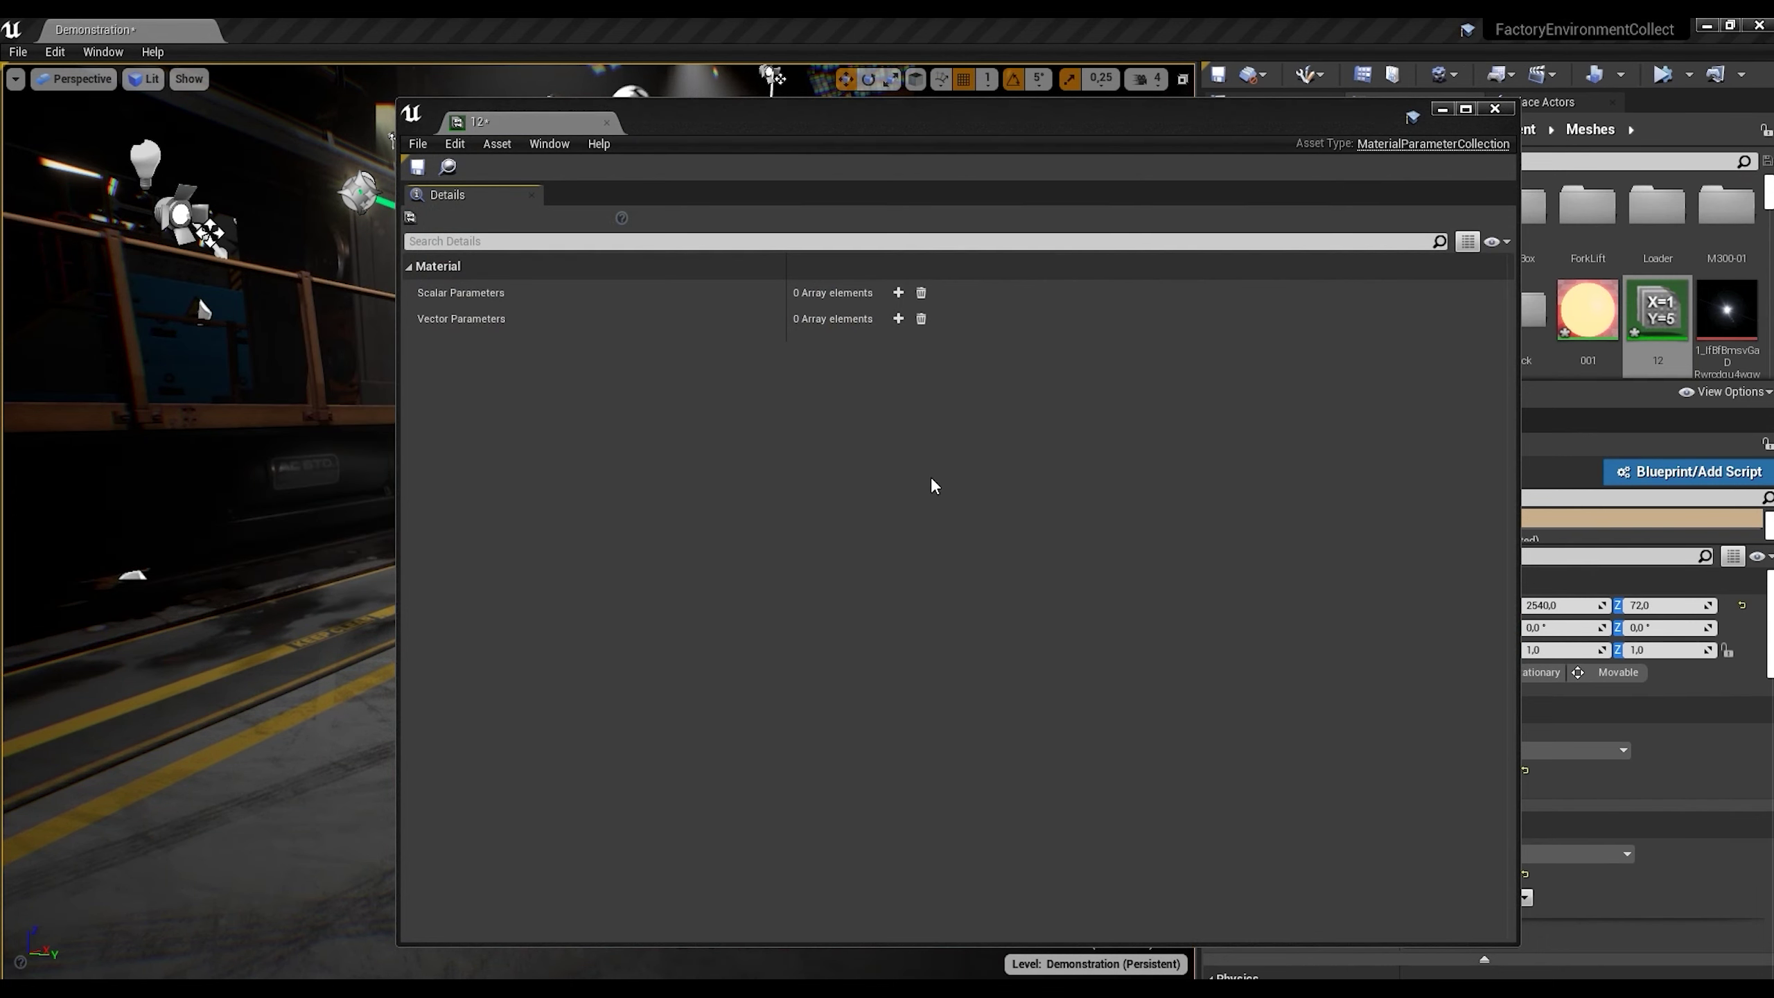
pyautogui.click(896, 297)
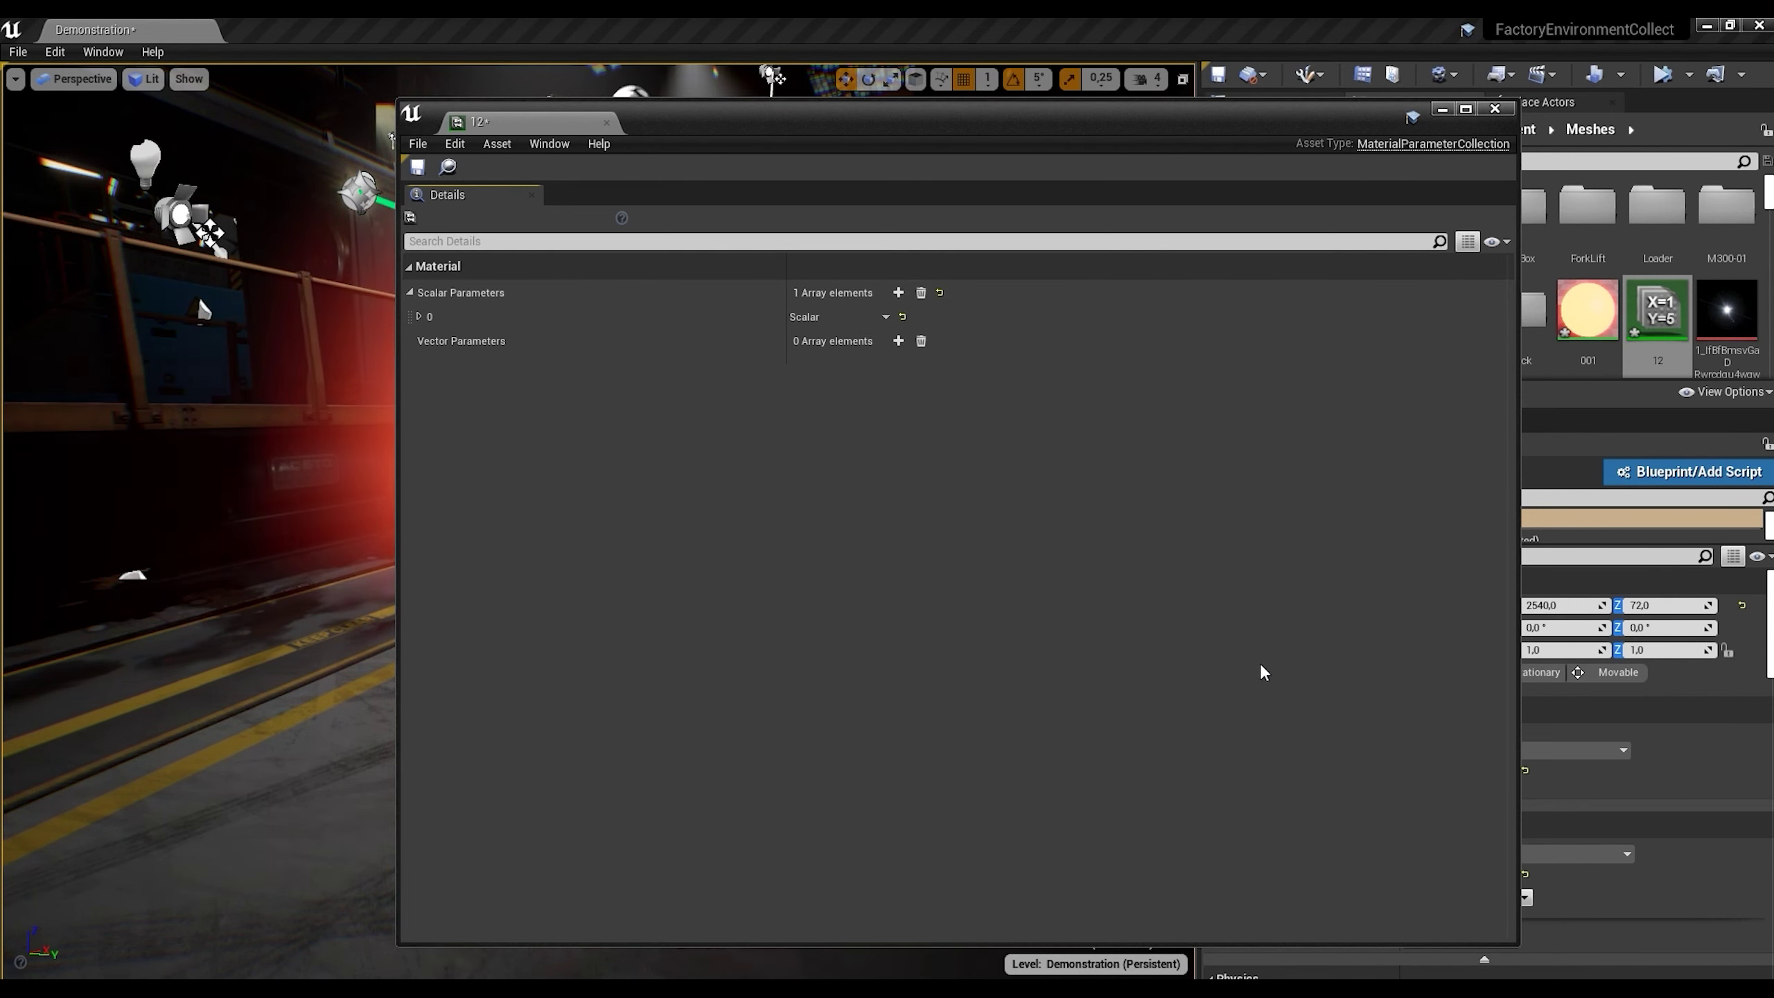
# Step: Name the collection's scalar parameter Visible and set its default value to 1.0
pyautogui.click(420, 317)
pyautogui.click(843, 361)
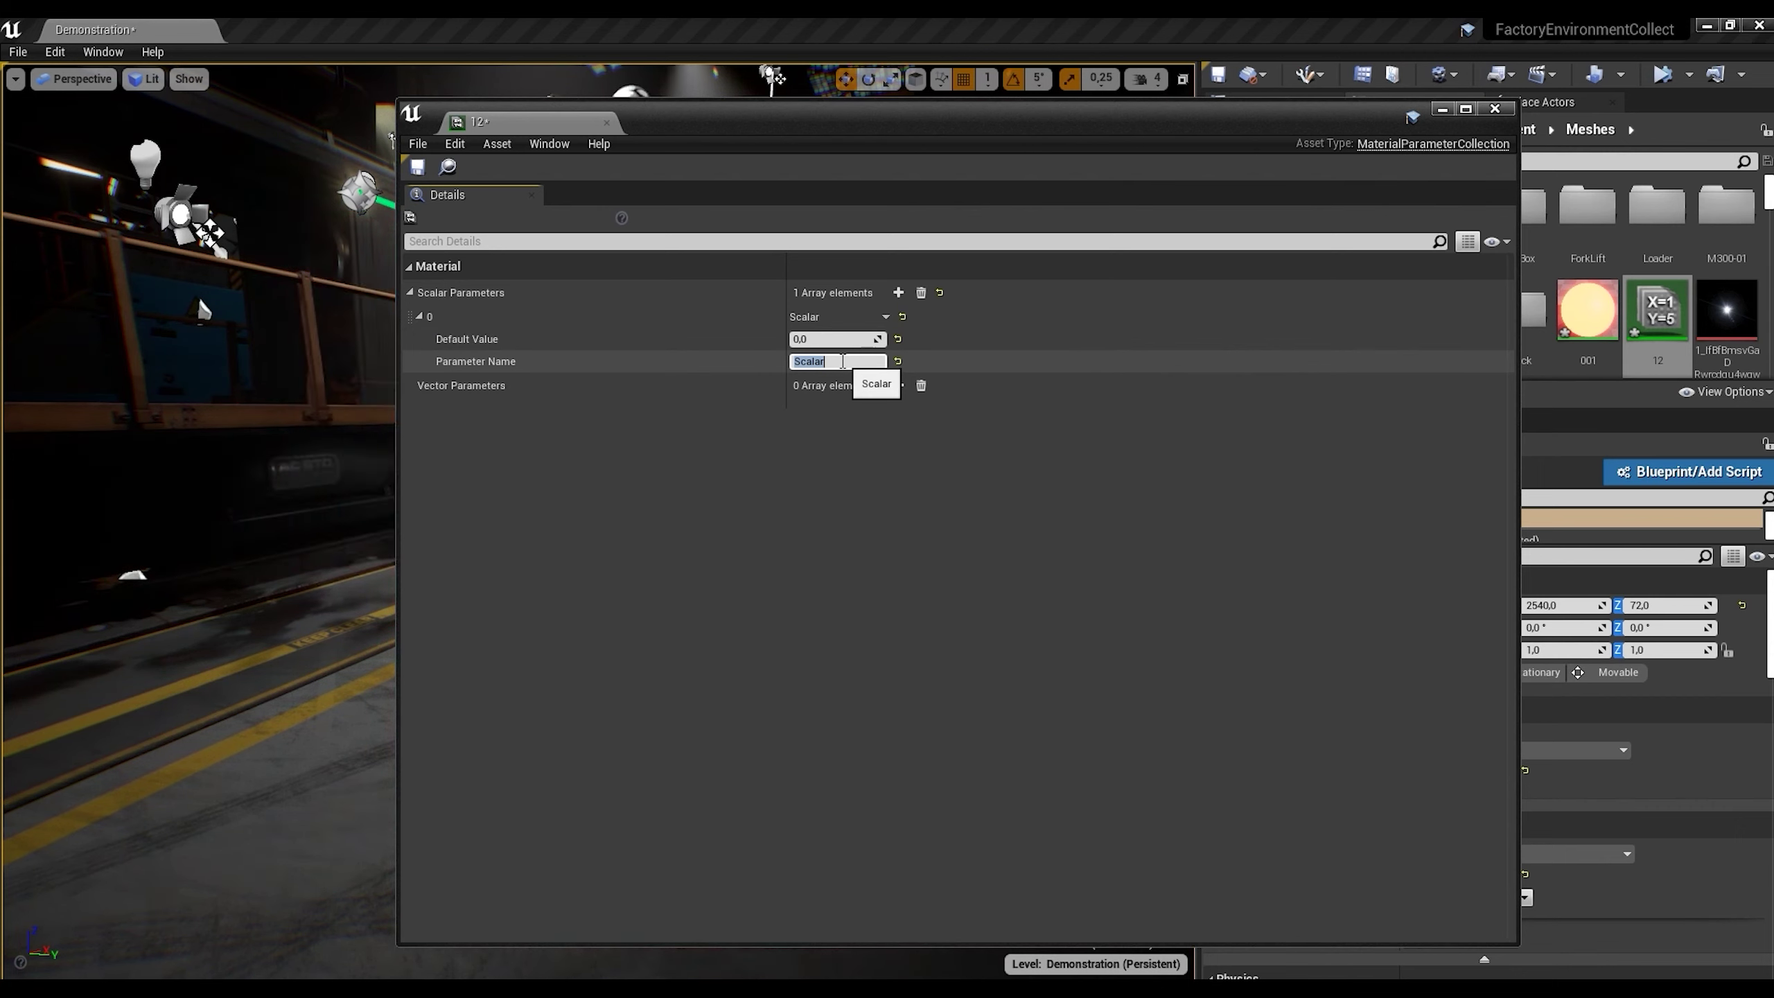
pyautogui.write('Vid')
pyautogui.write('ible')
pyautogui.press('Return')
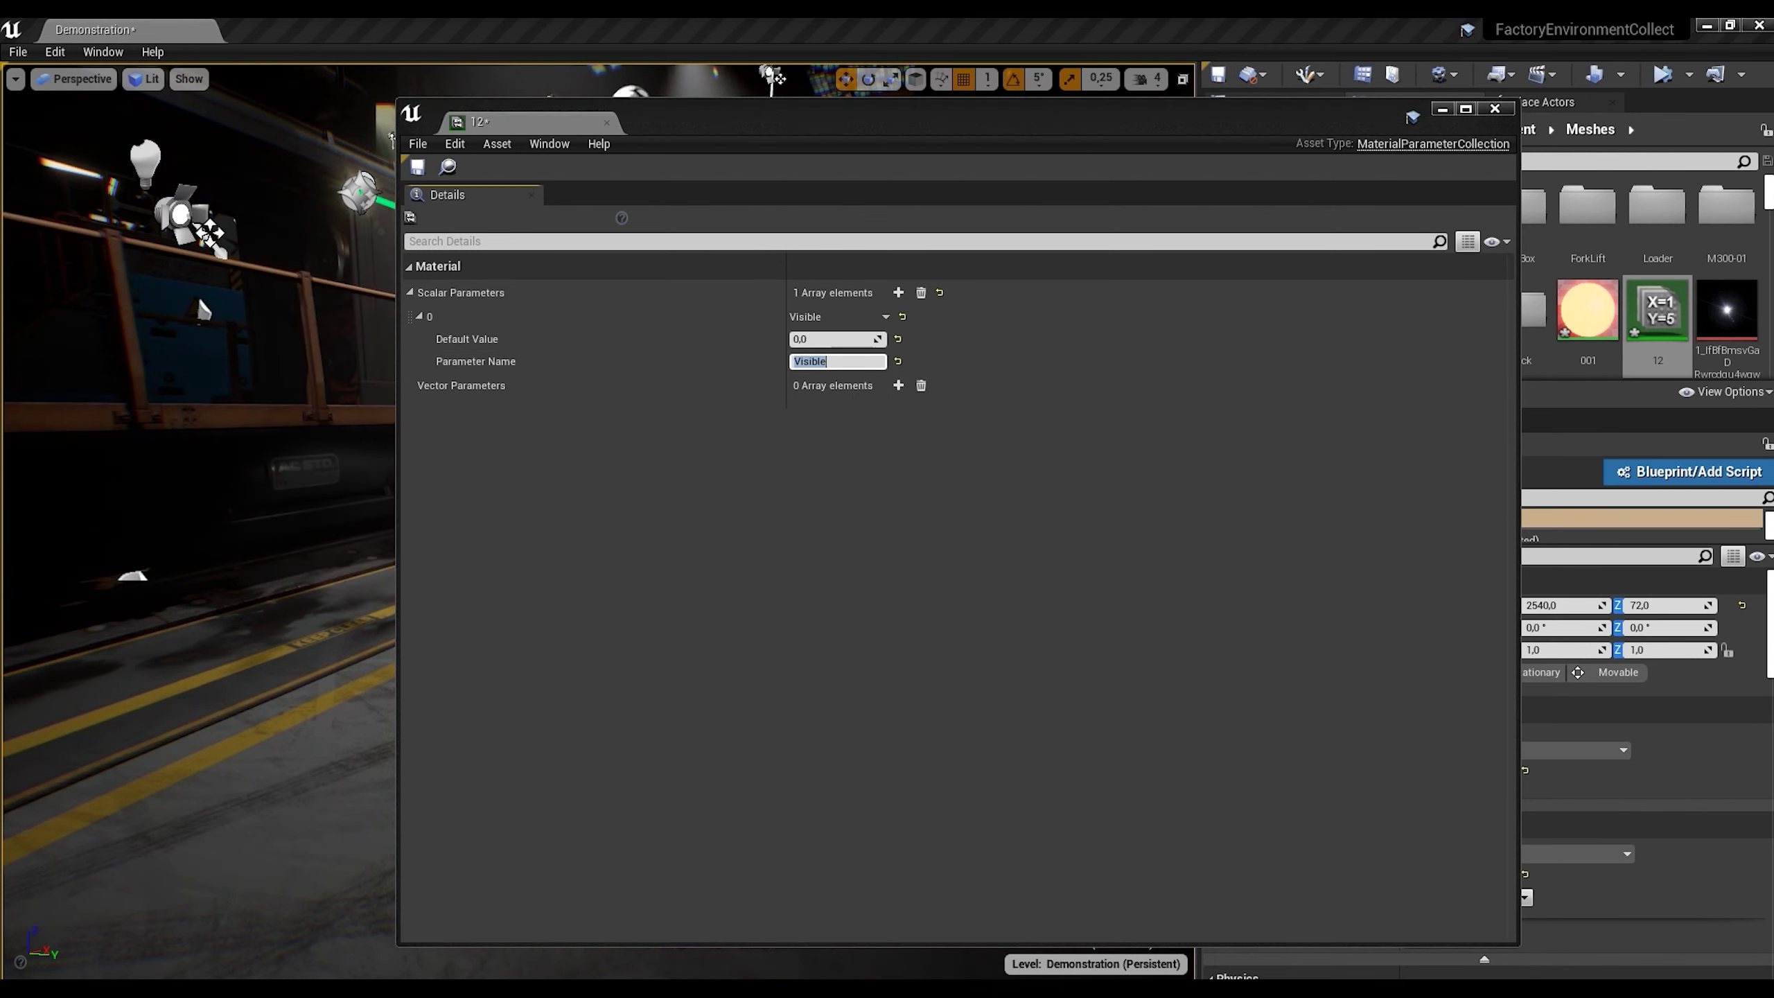
pyautogui.click(827, 339)
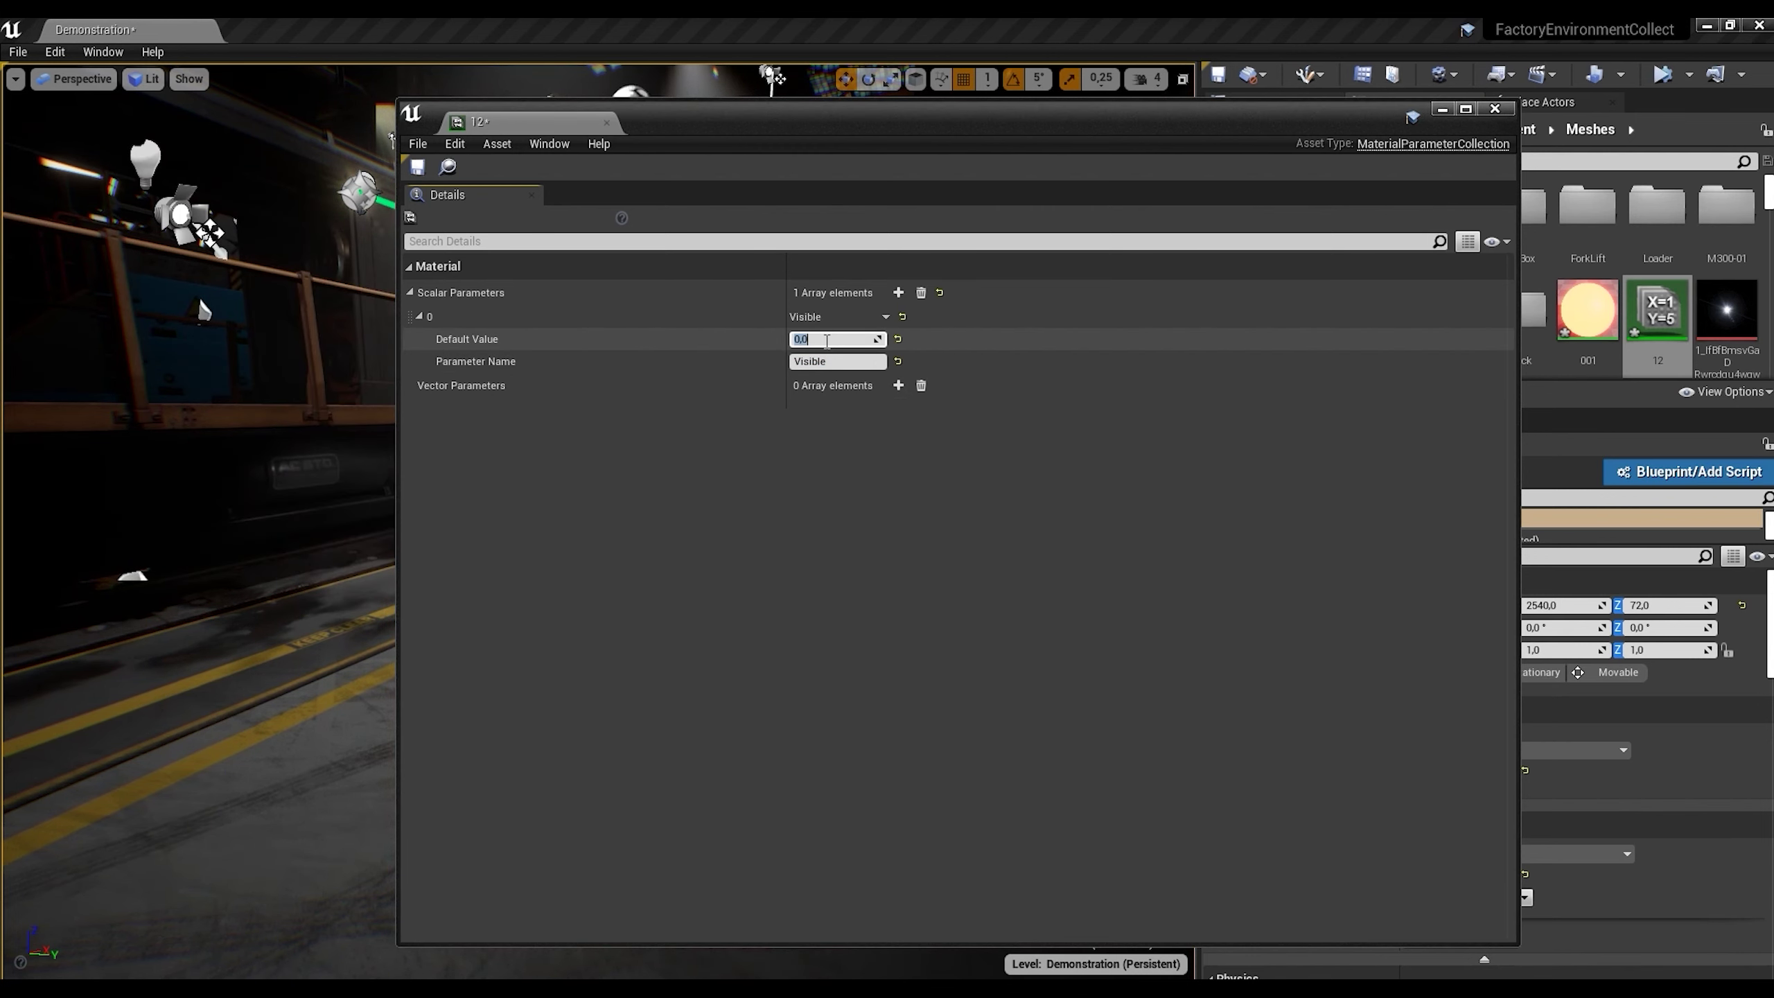
pyautogui.write('1')
pyautogui.press('Return')
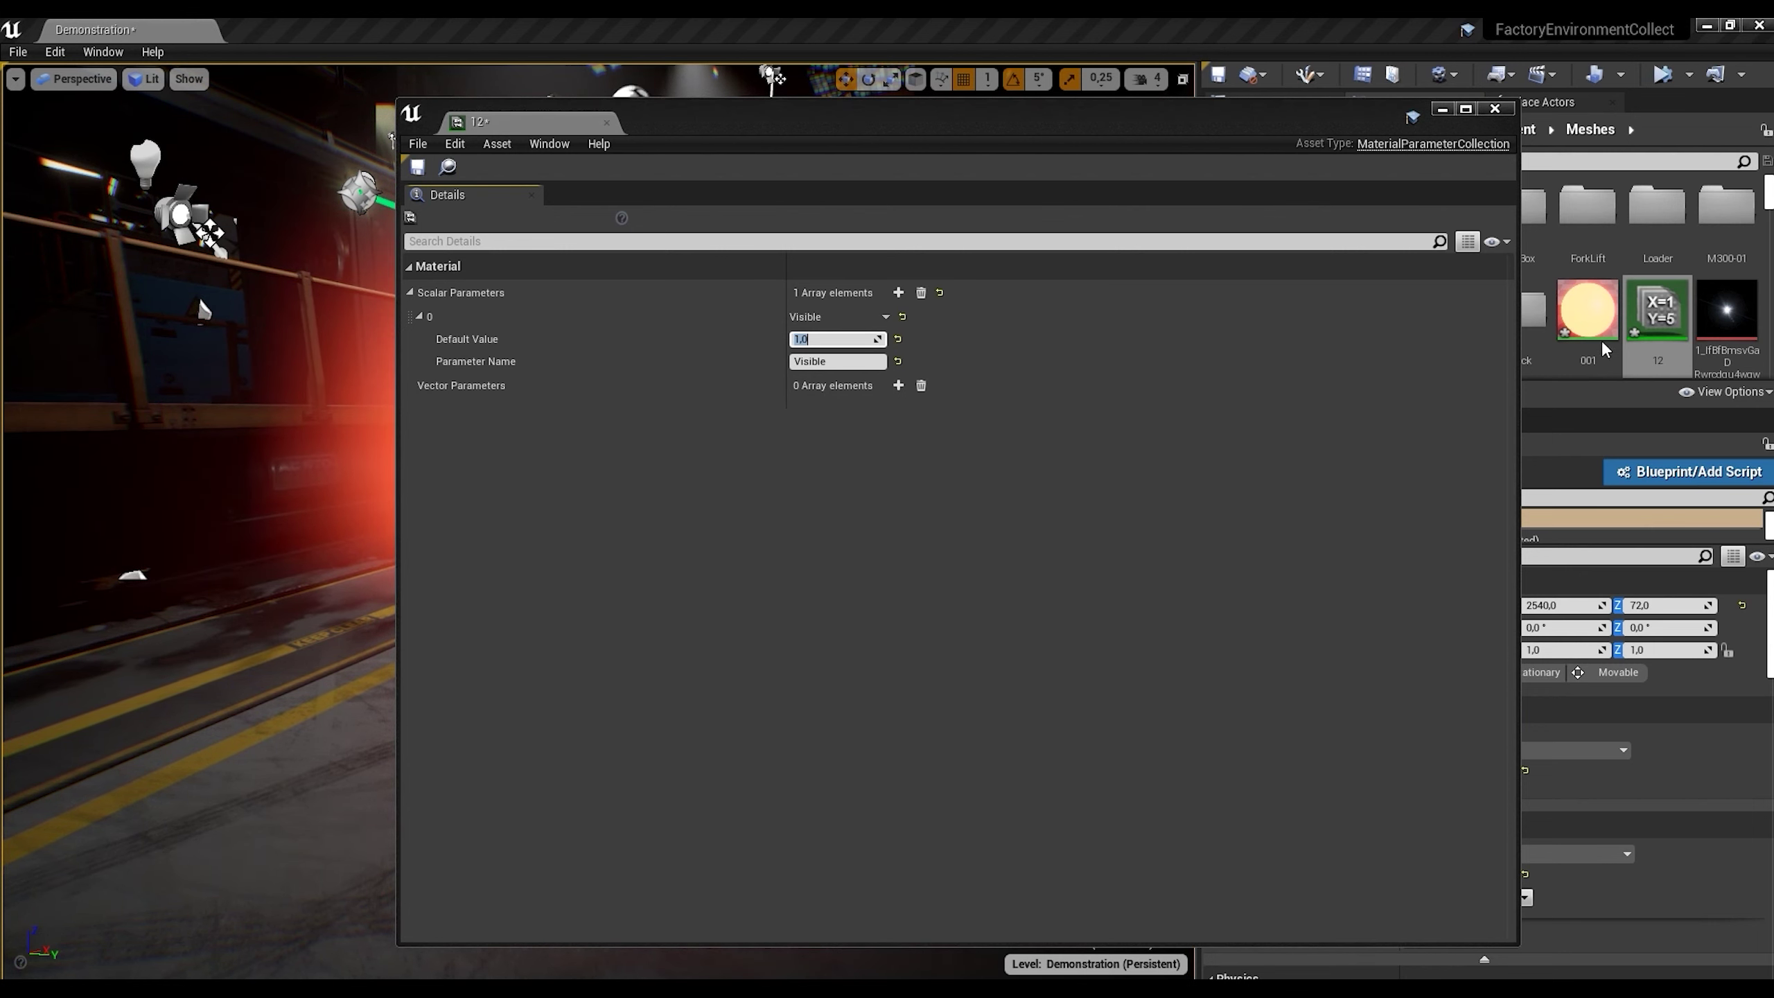
# Step: Open material 001 for editing and add a CollectionParameter node above the colour parameter in its graph
pyautogui.doubleClick(1593, 322)
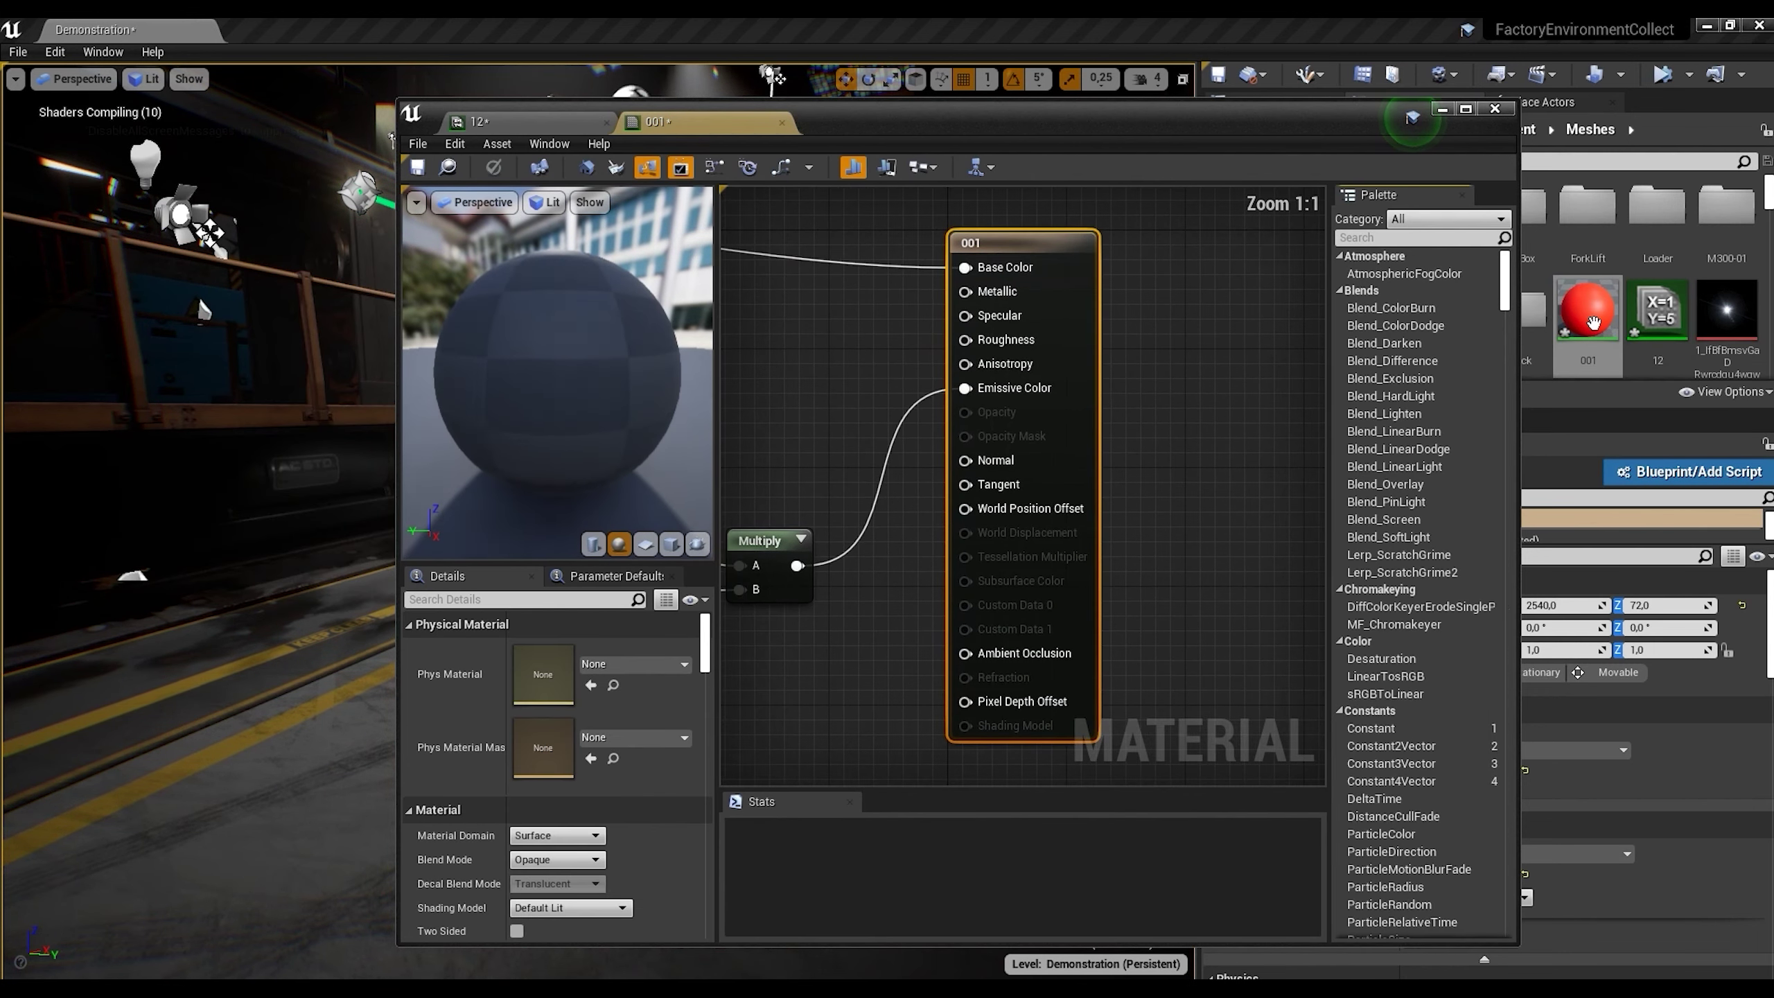
pyautogui.scroll(-4, 1214, 450)
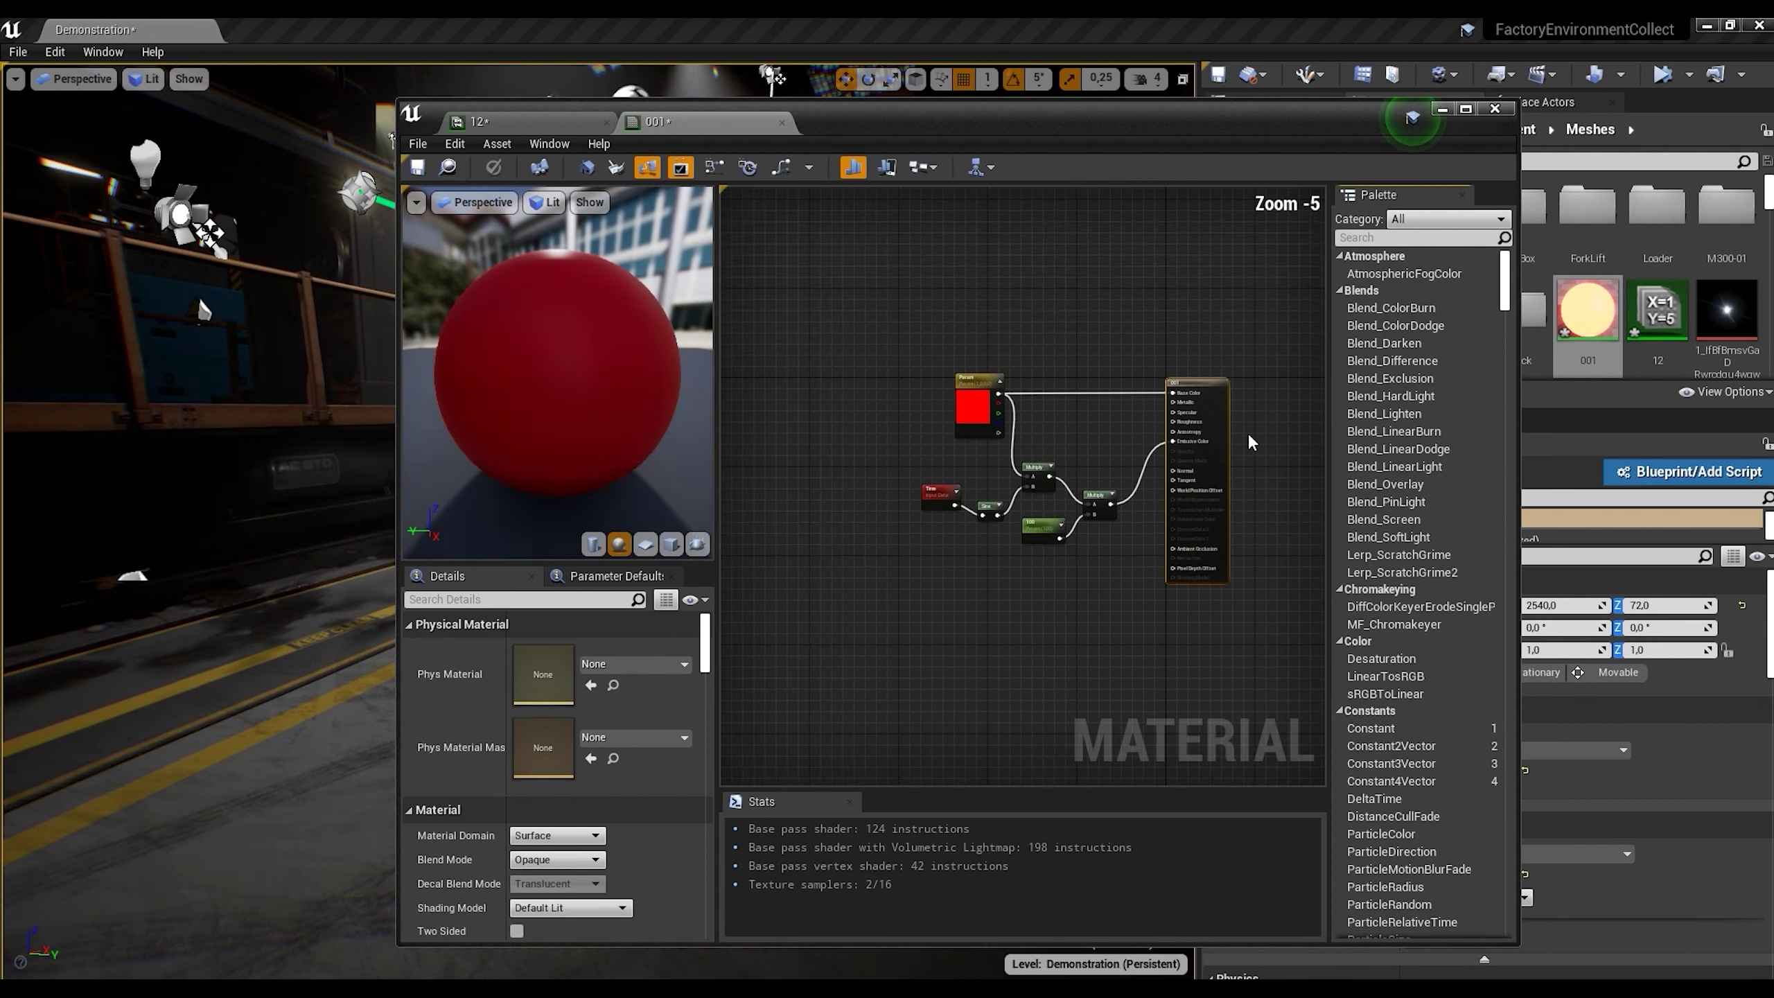
pyautogui.scroll(2, 1121, 428)
pyautogui.rightClick(784, 311)
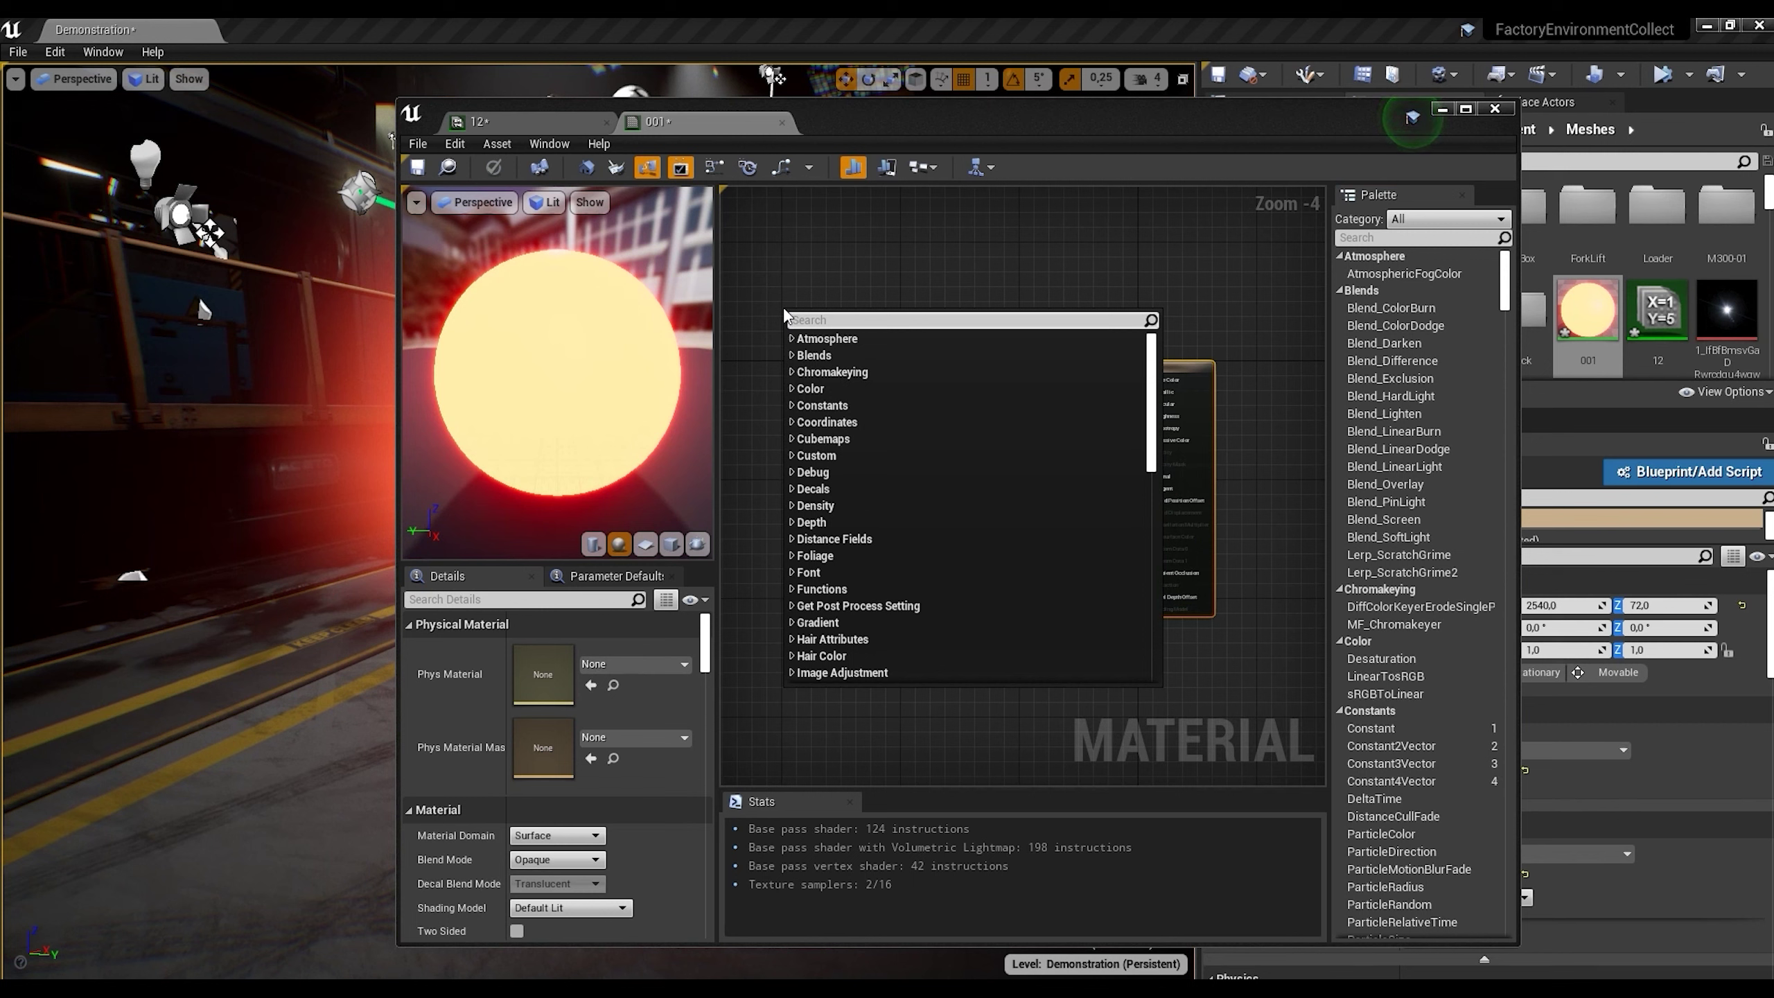
pyautogui.write('col')
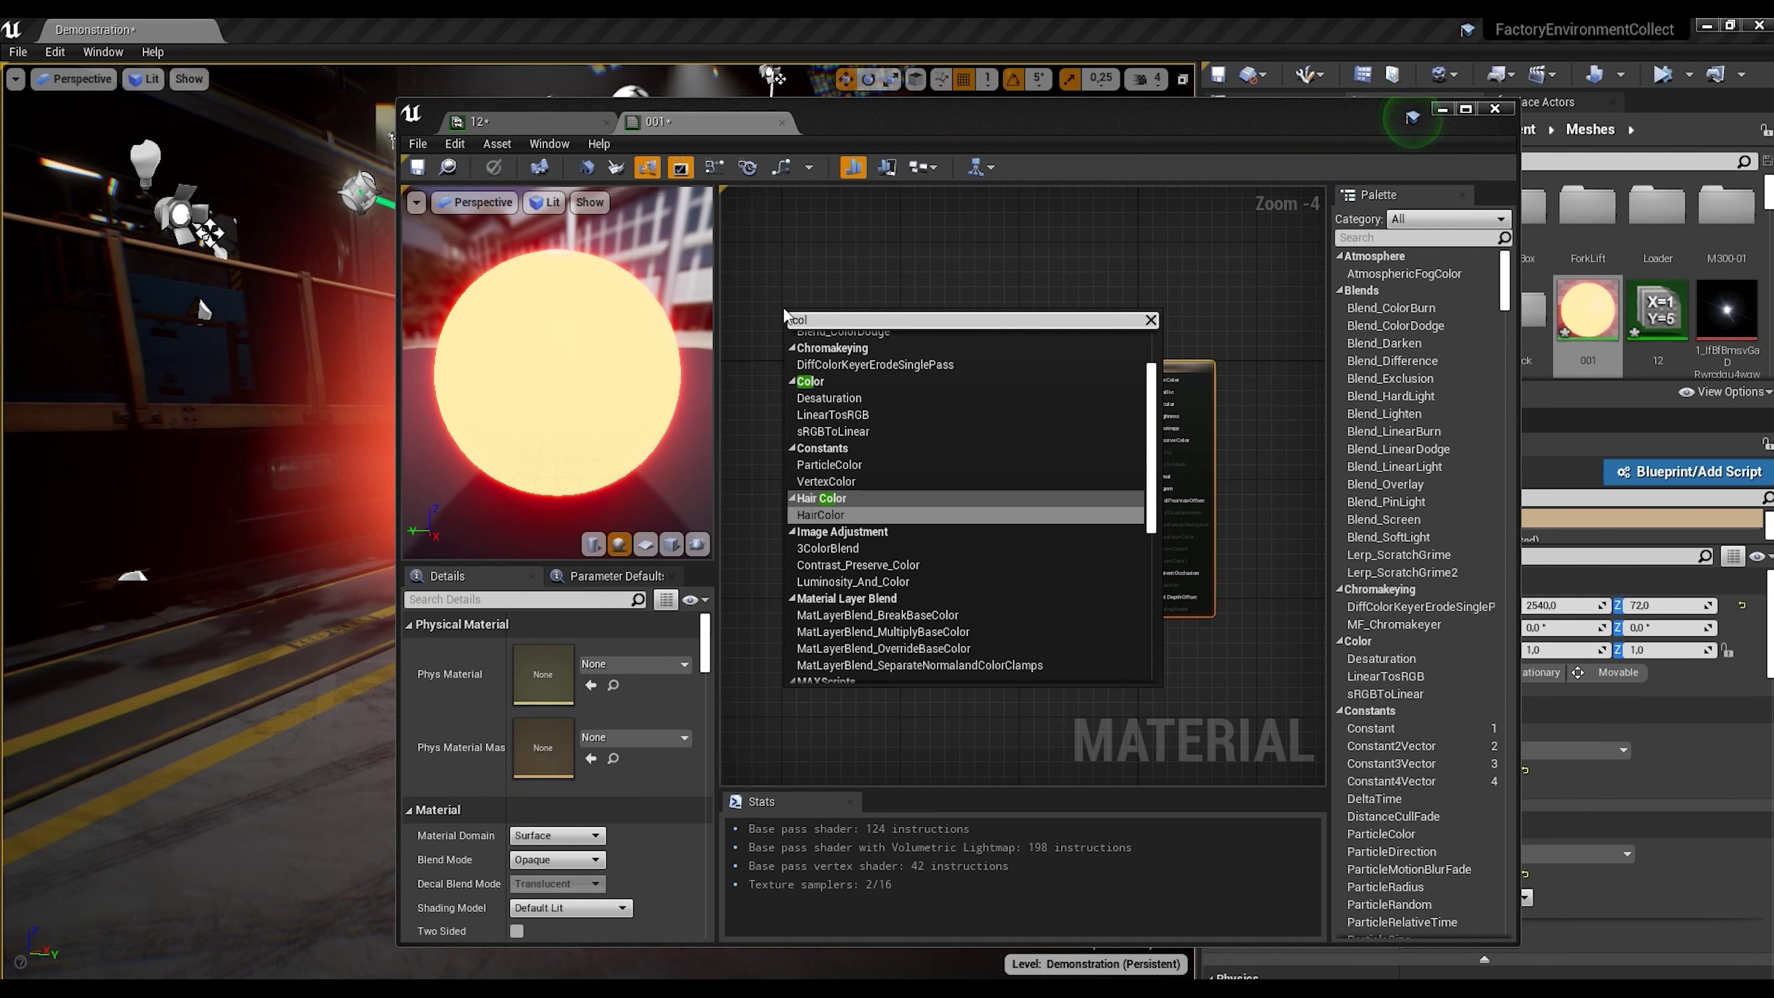
pyautogui.write('l')
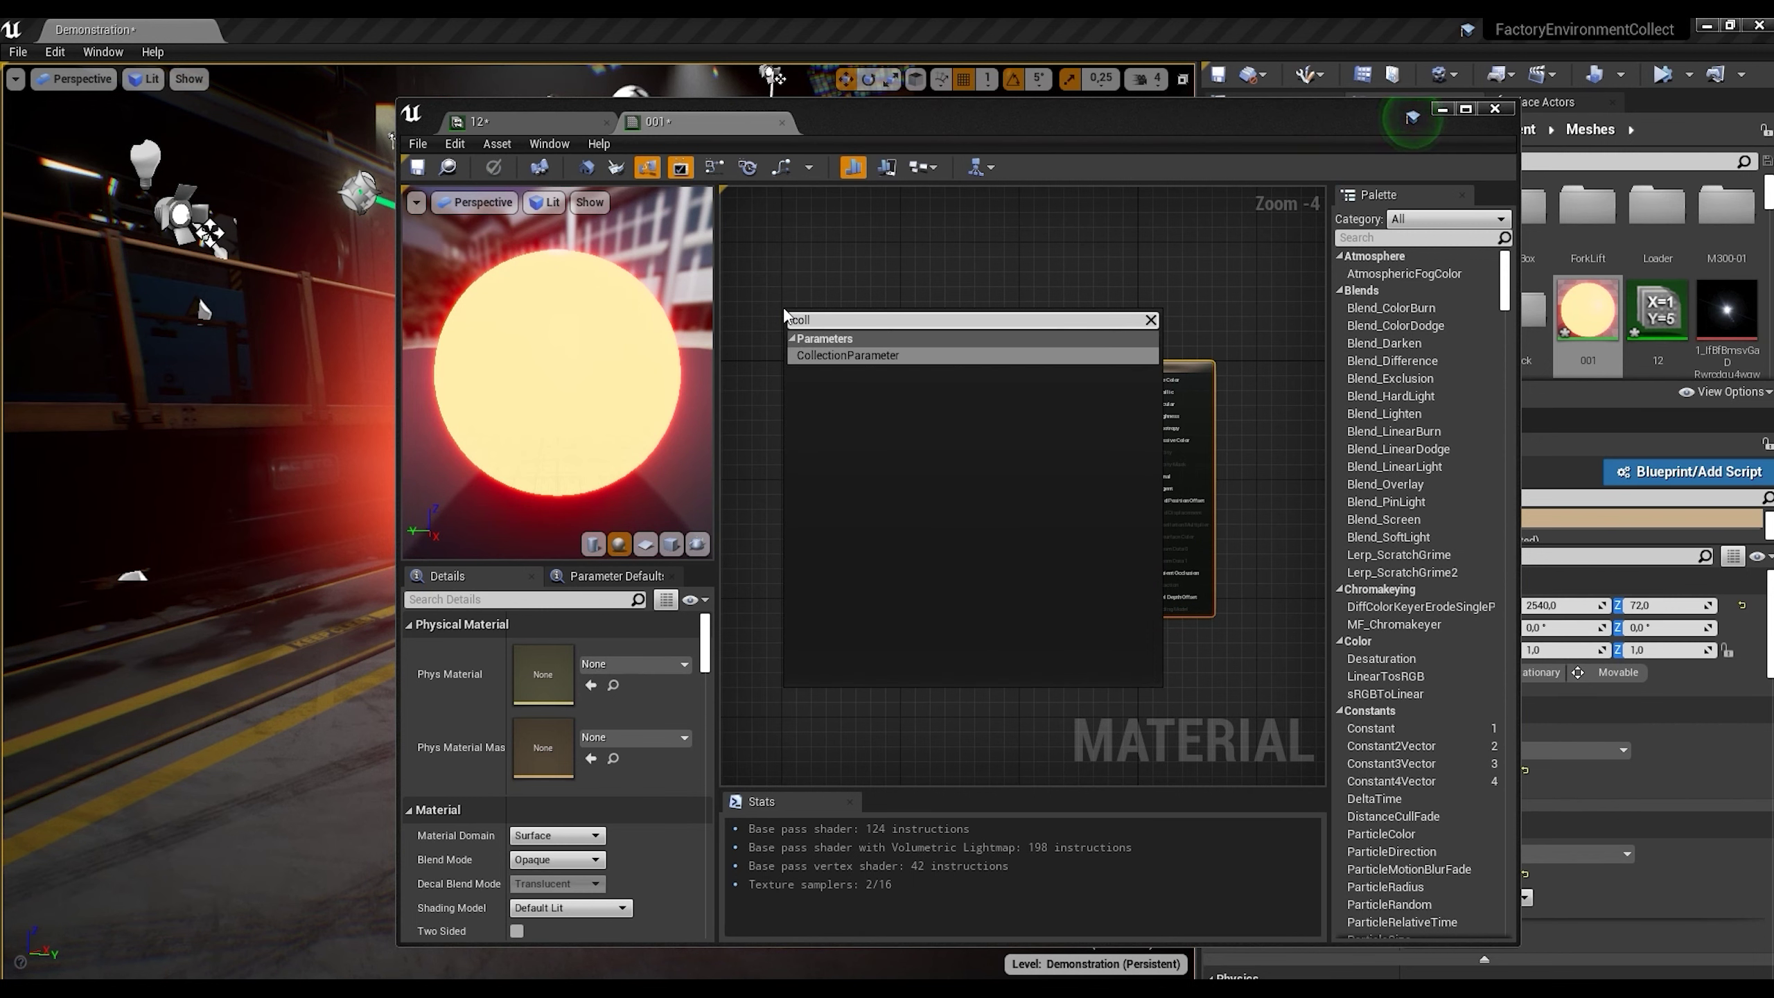
pyautogui.click(856, 354)
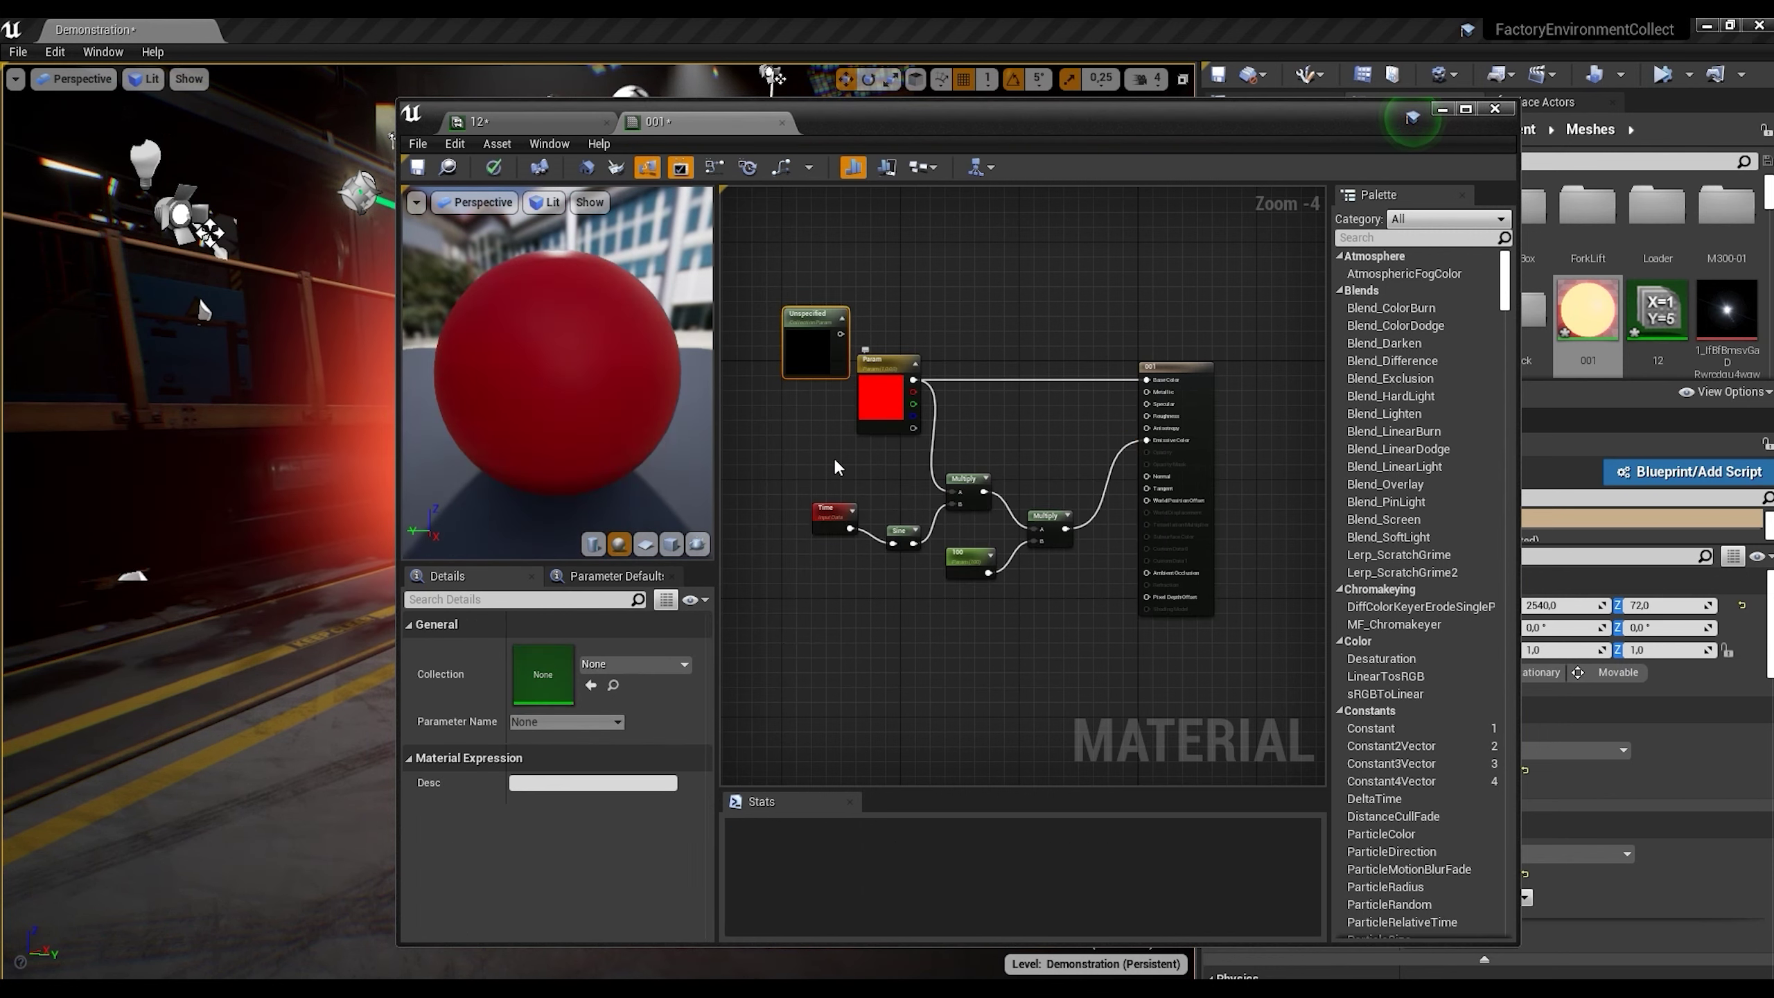
# Step: Set the collection parameter node's collection to 12 and its parameter name to Visible
pyautogui.click(679, 667)
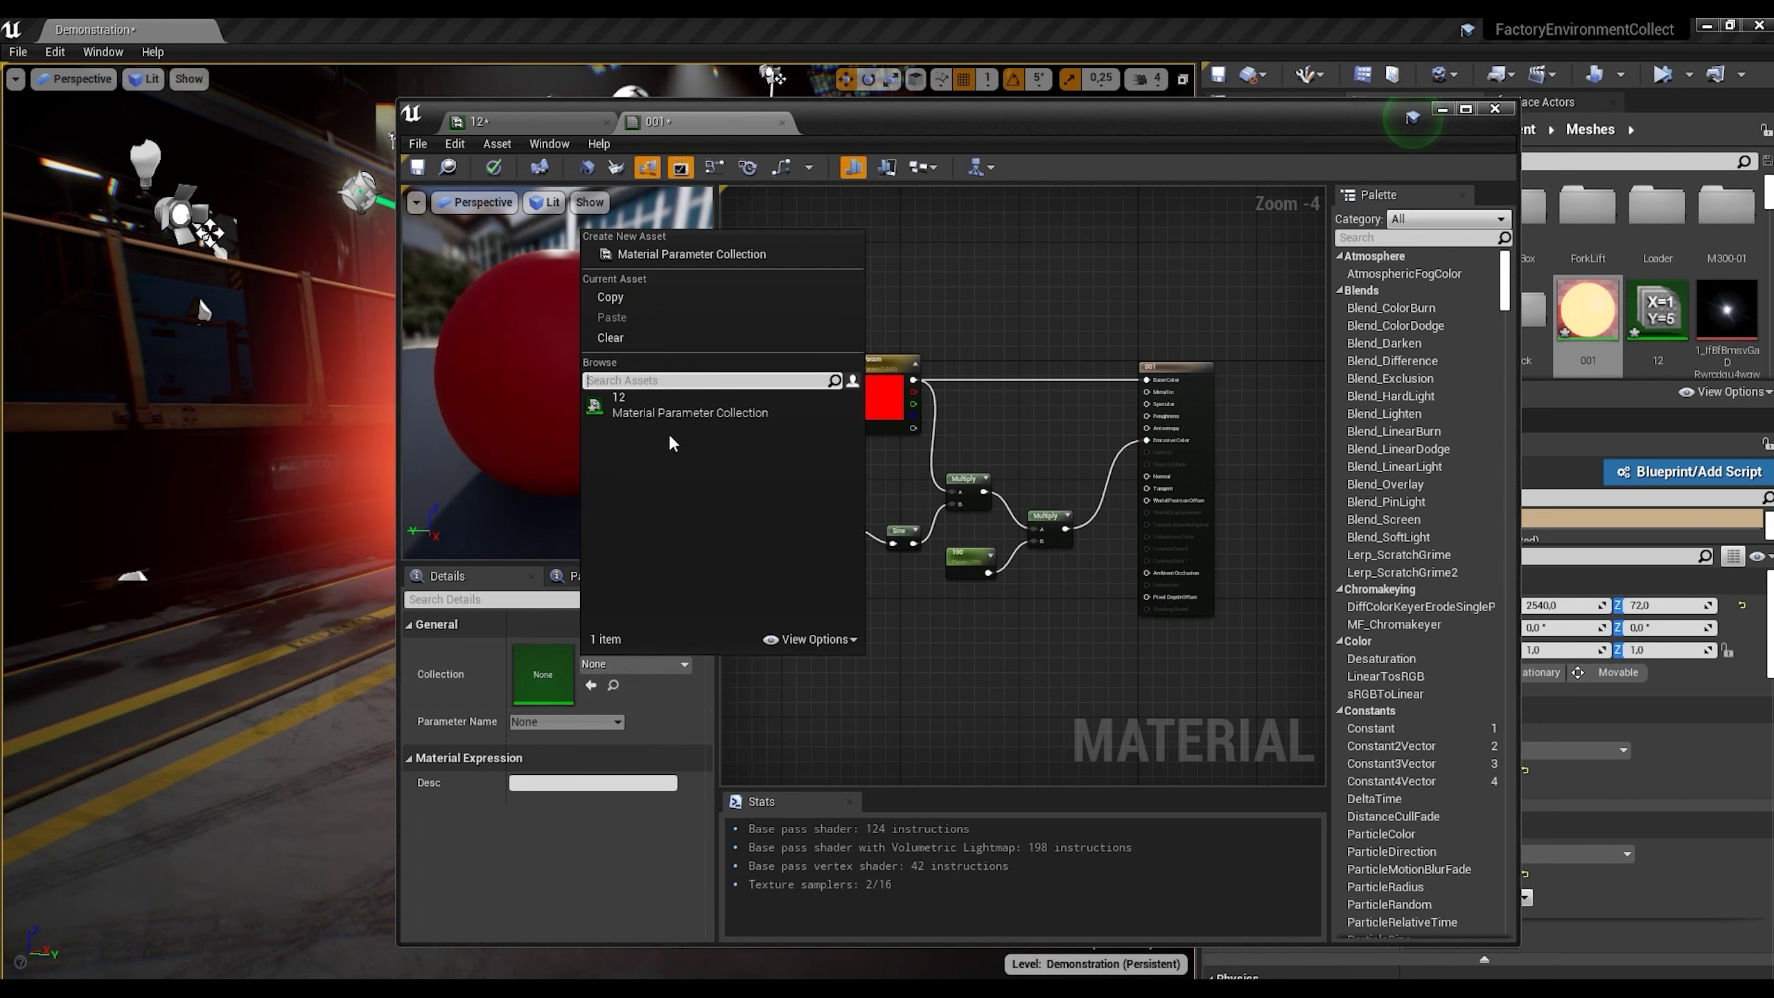
pyautogui.click(673, 405)
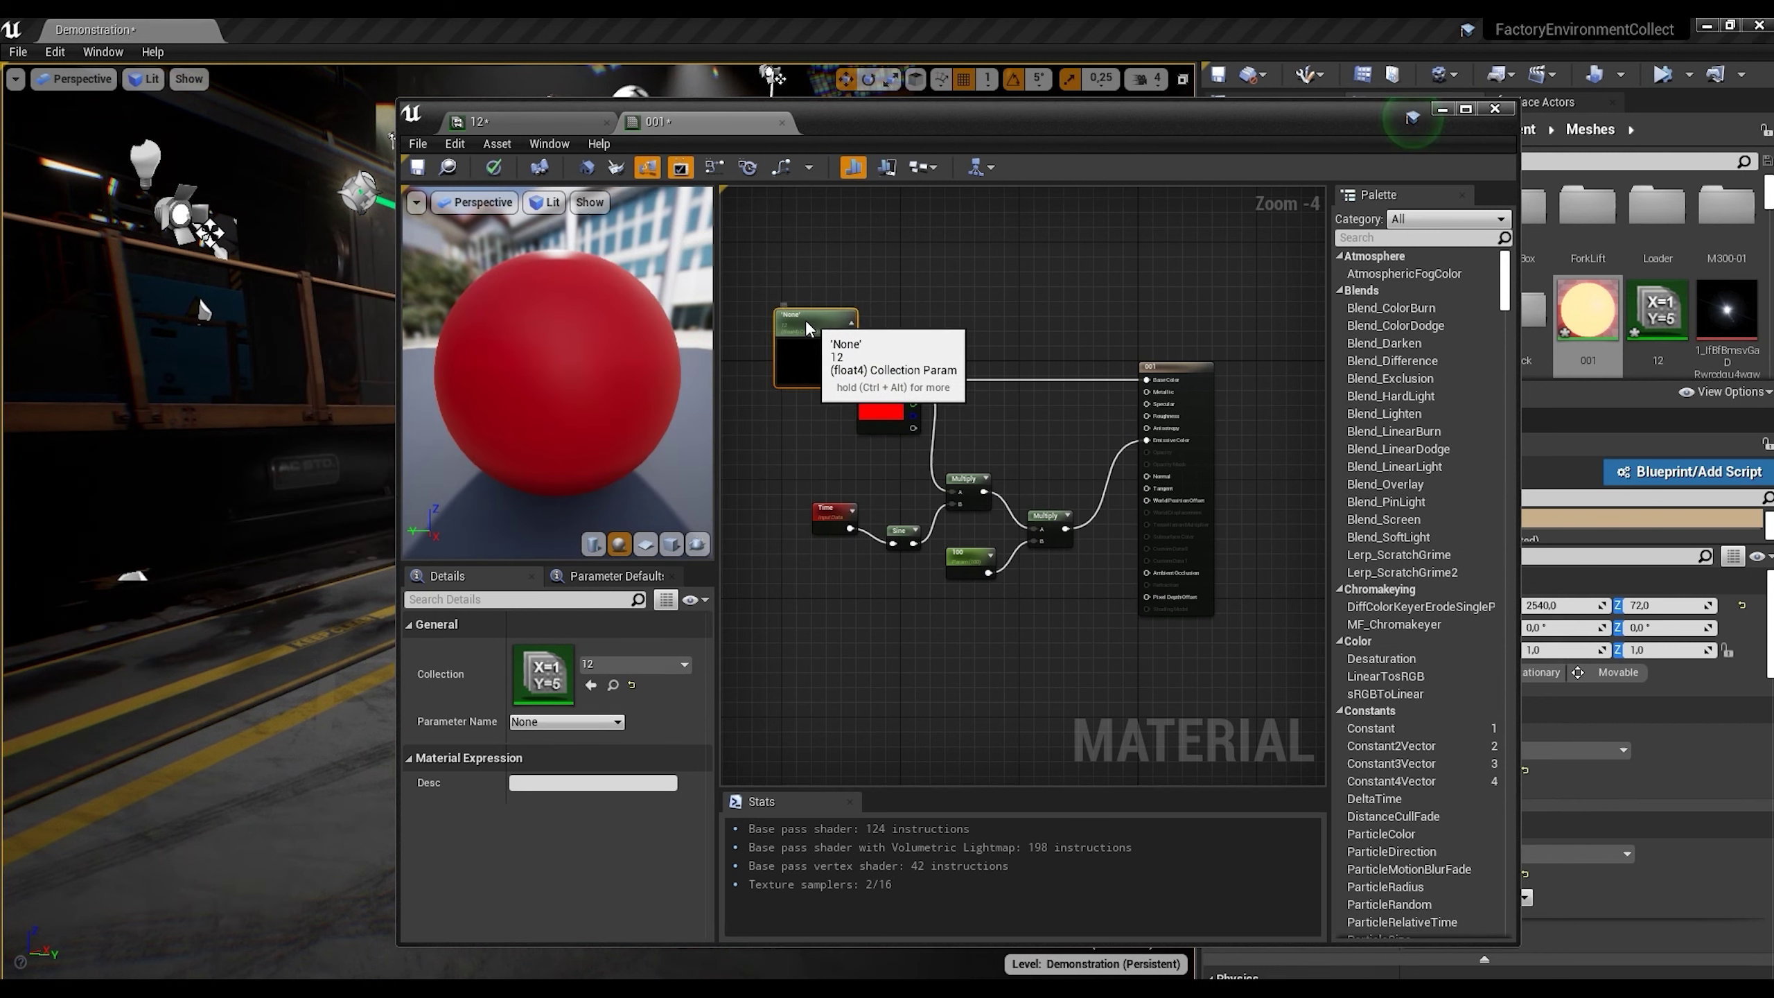
pyautogui.click(560, 722)
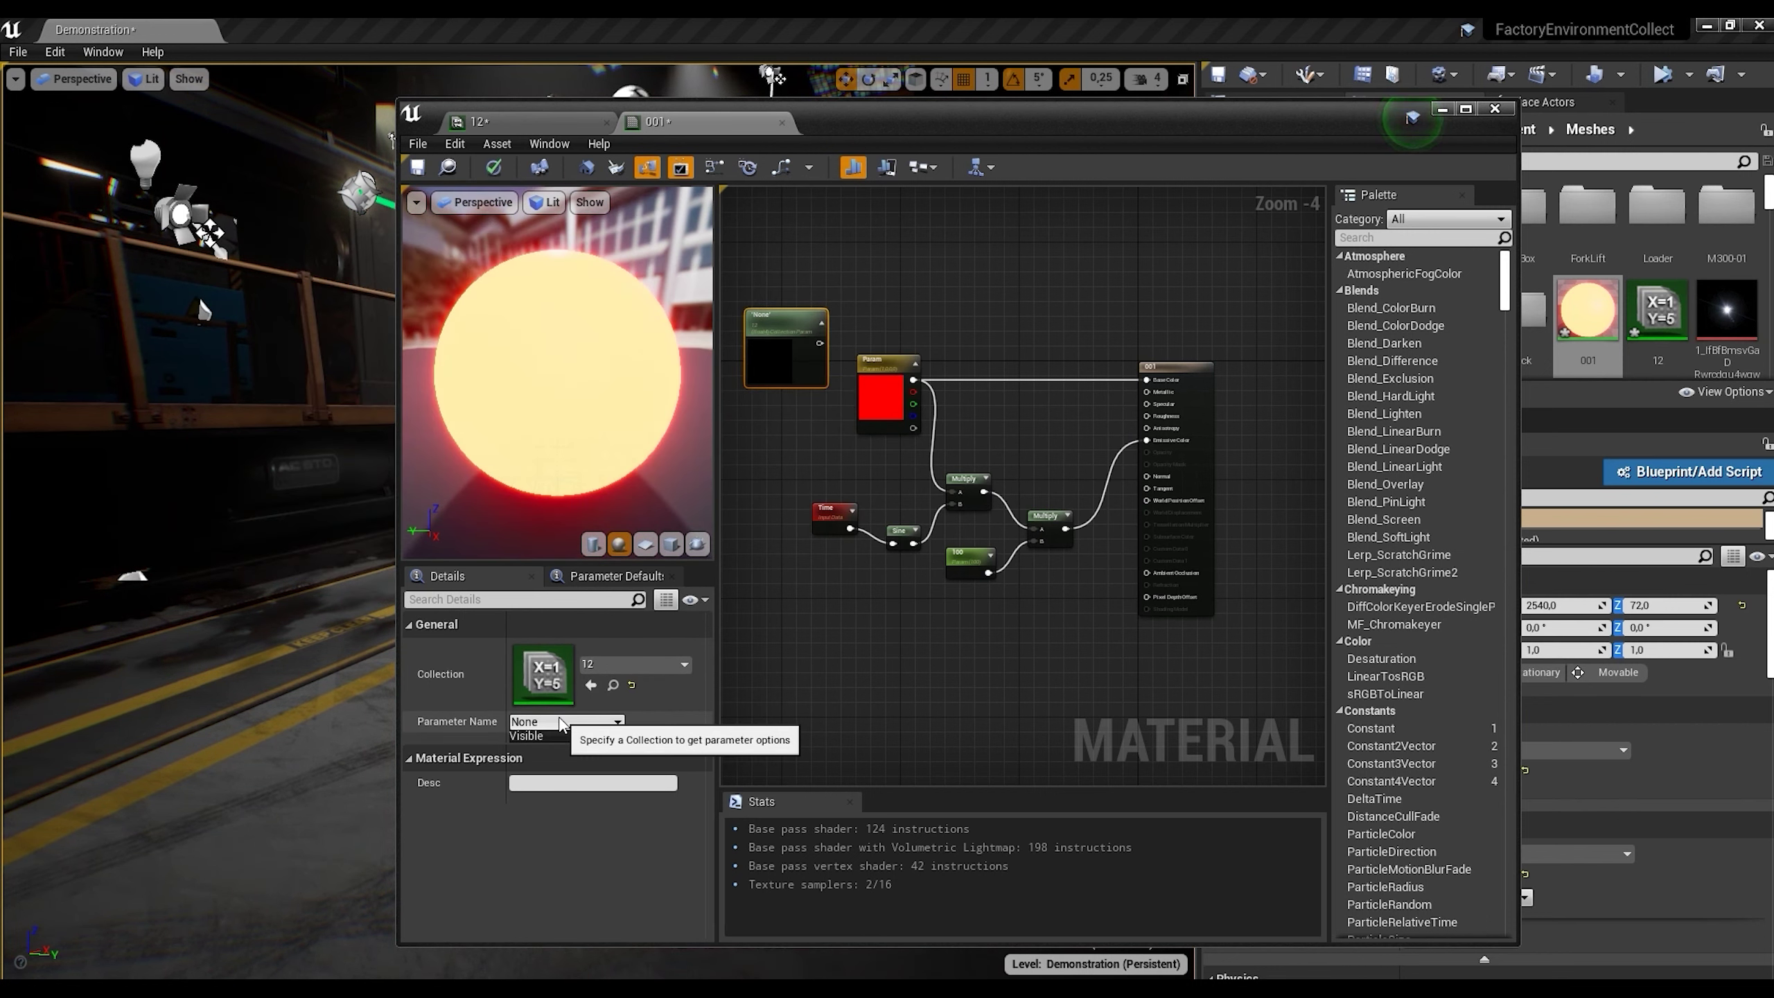
pyautogui.click(558, 735)
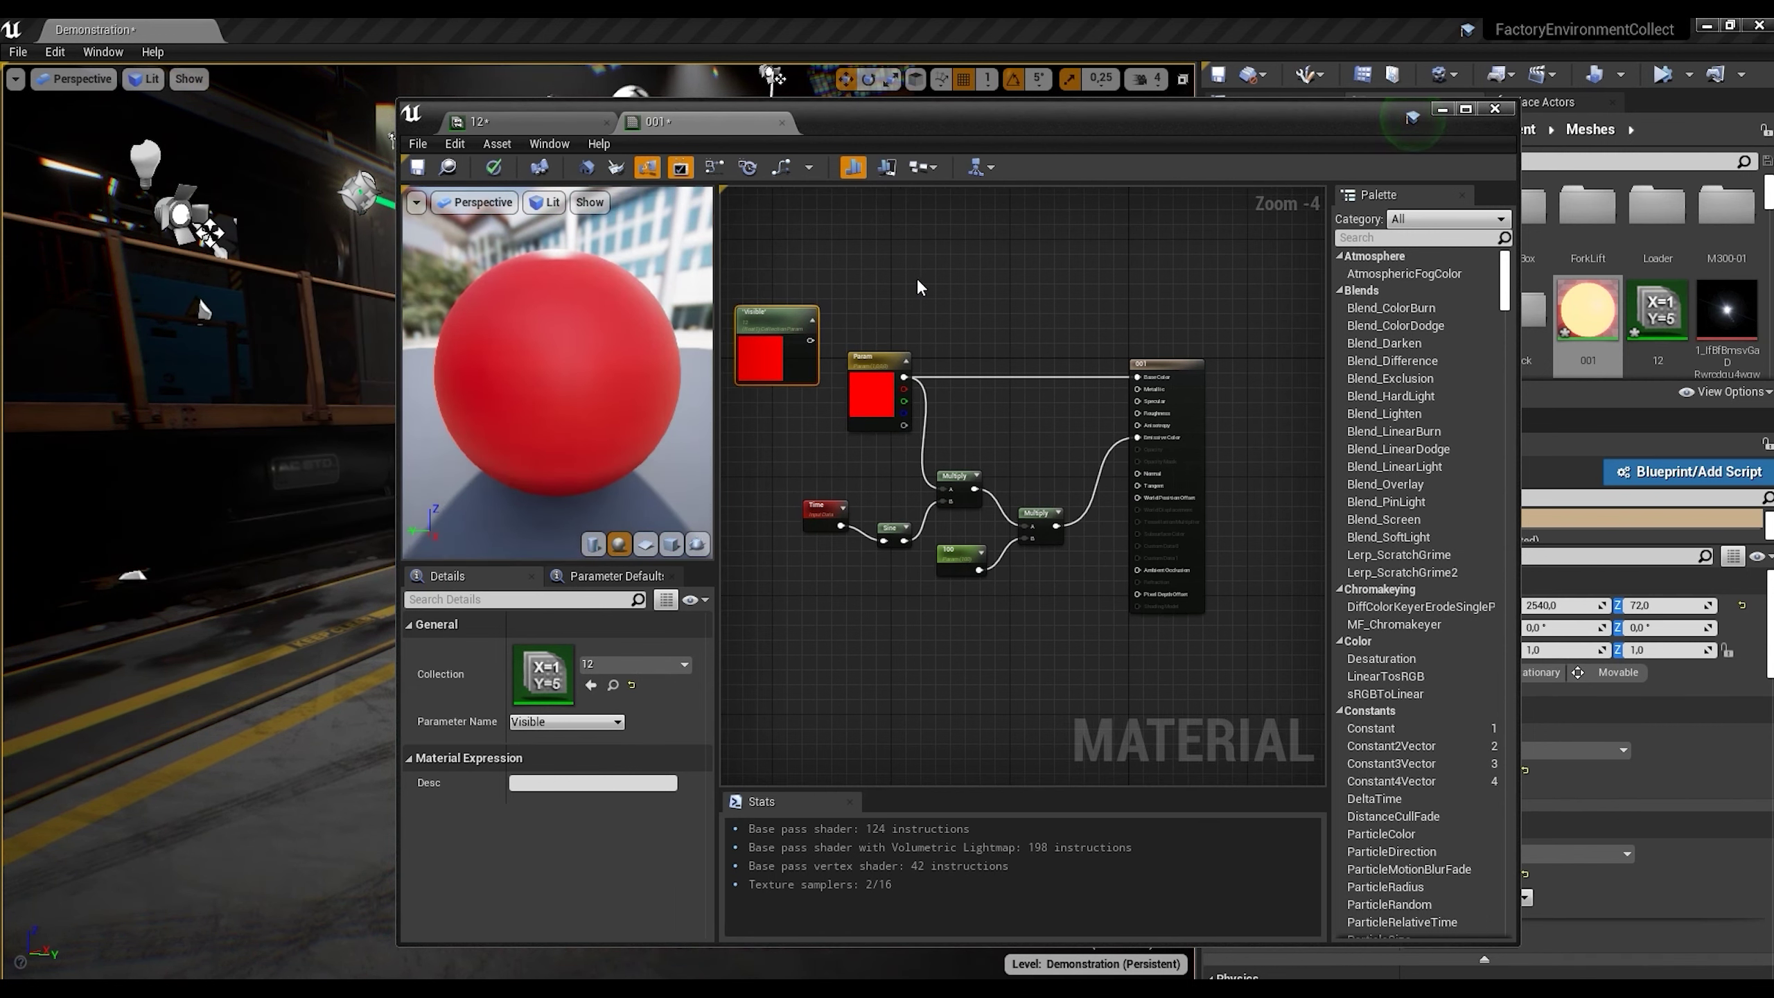
# Step: Add a Multiply node that multiplies Visible by the red colour parameter and feed its output into Base Color
pyautogui.rightClick(920, 278)
pyautogui.write('mul')
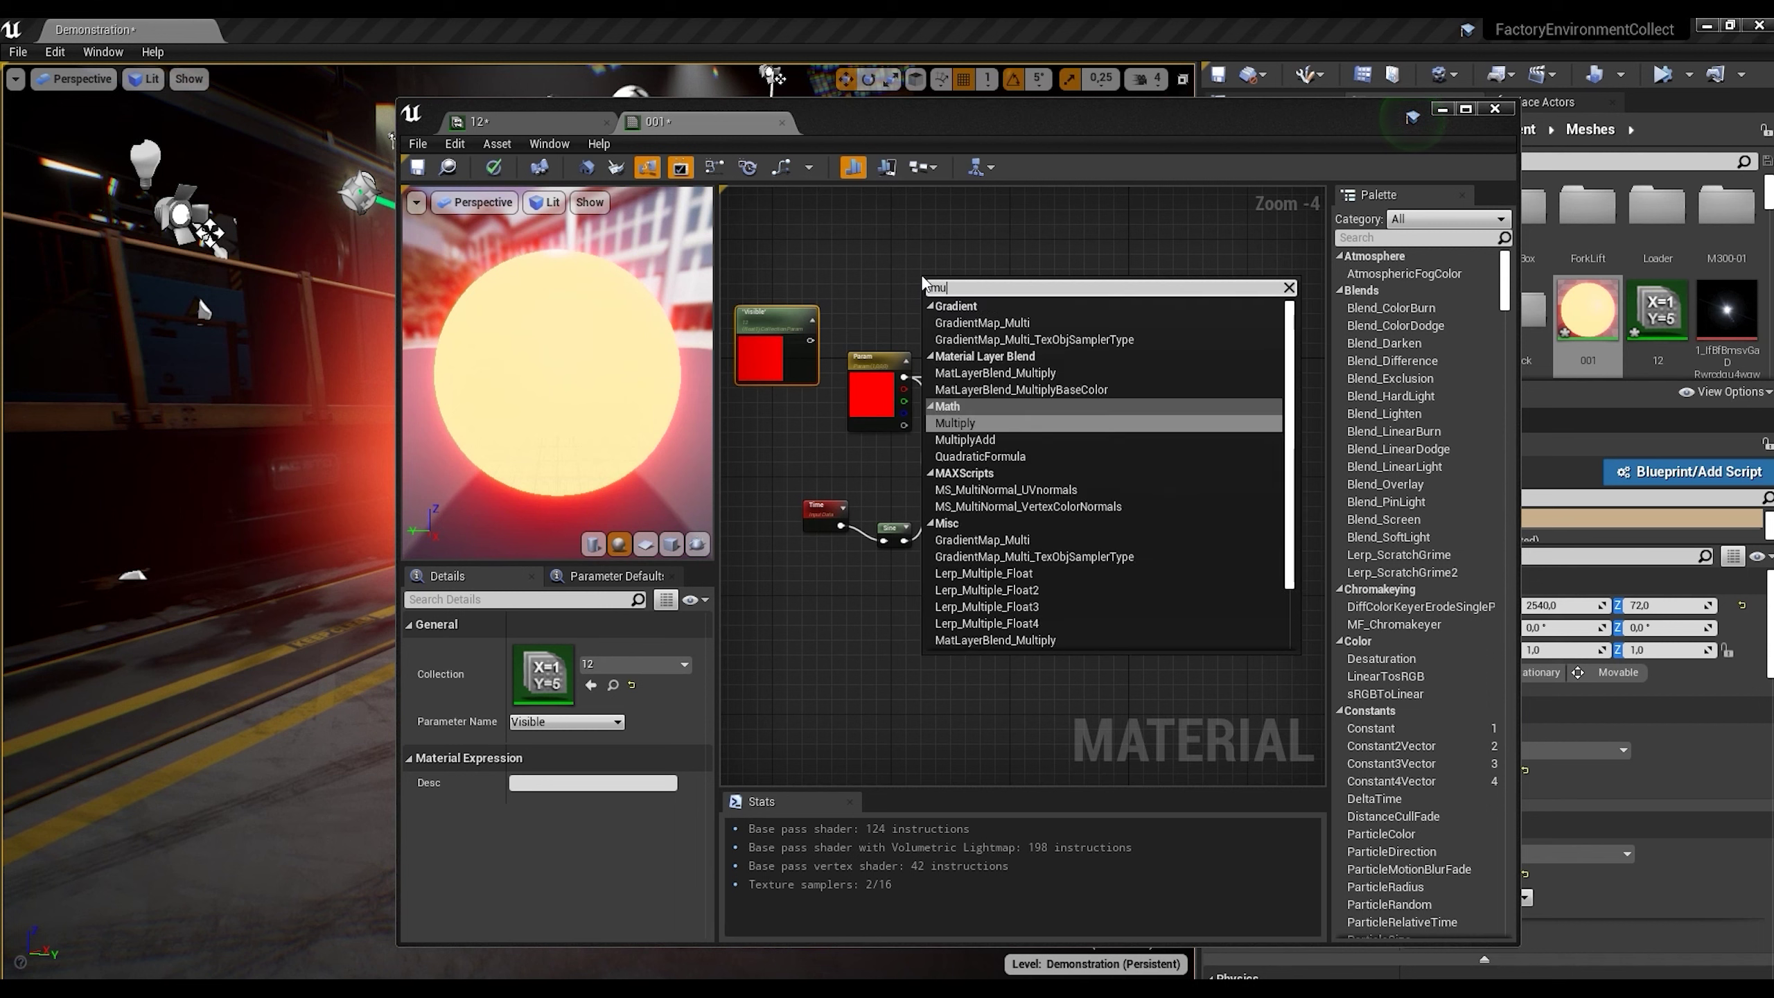
pyautogui.click(987, 419)
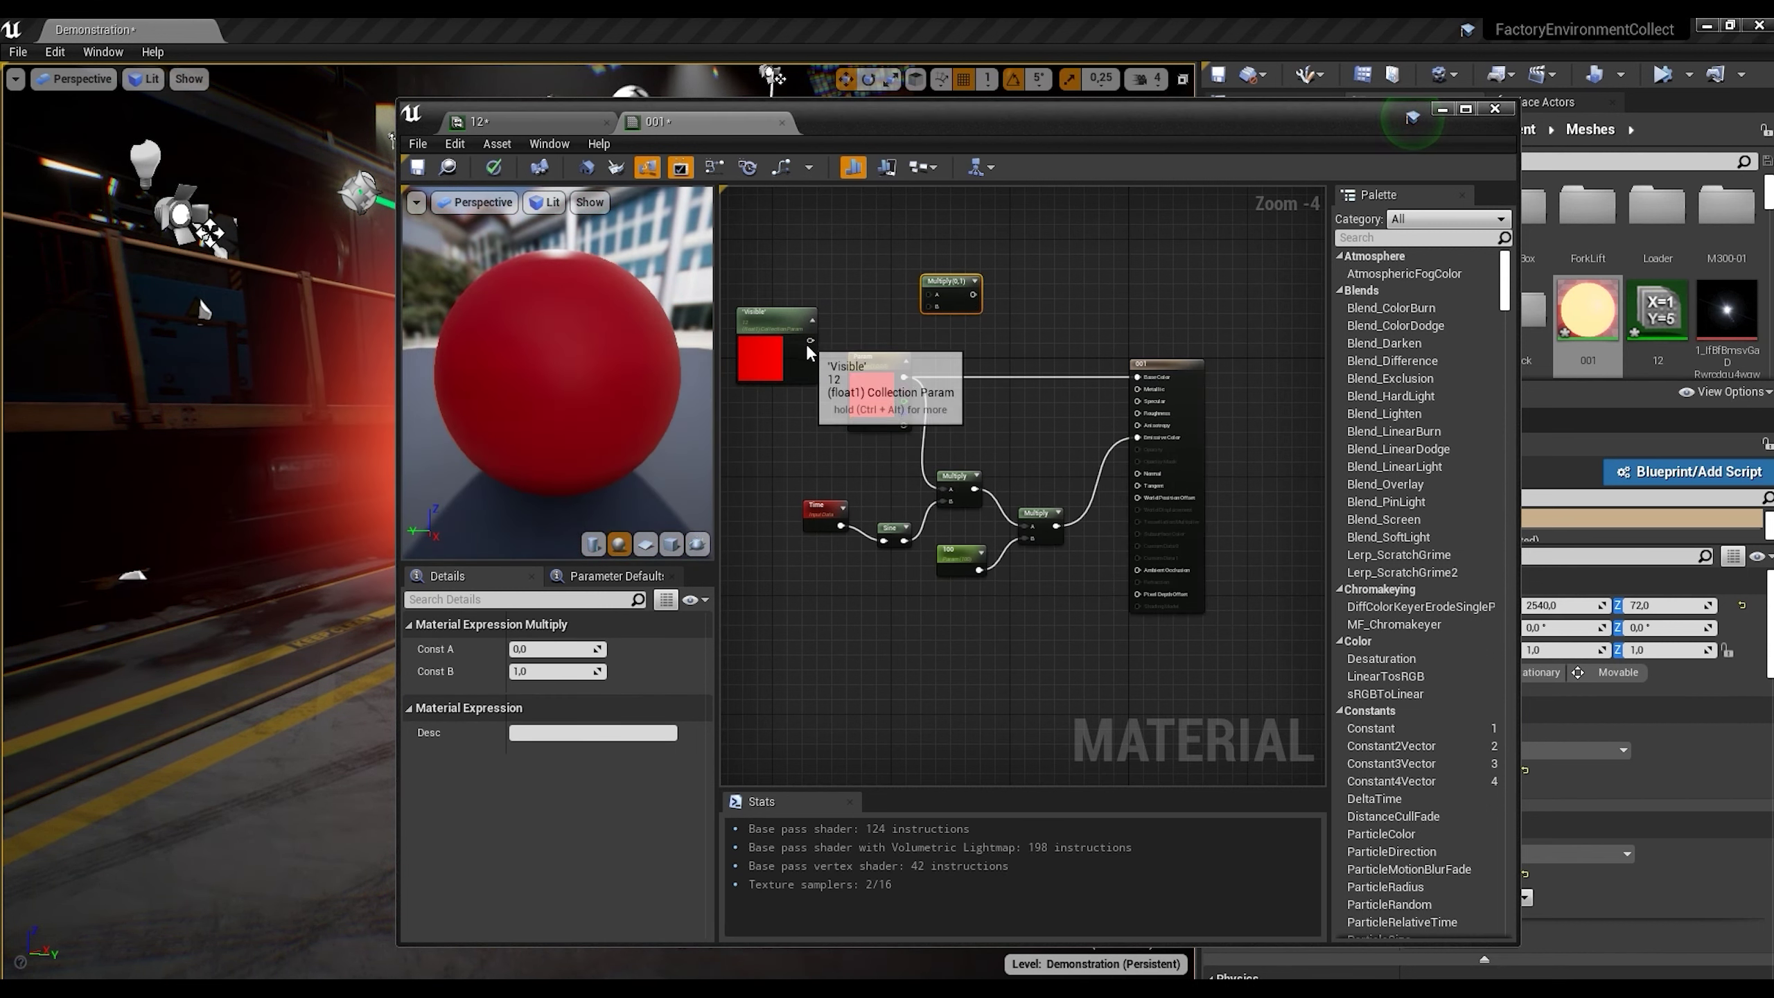
pyautogui.moveTo(810, 340); pyautogui.dragTo(927, 294)
pyautogui.moveTo(905, 381); pyautogui.dragTo(963, 293)
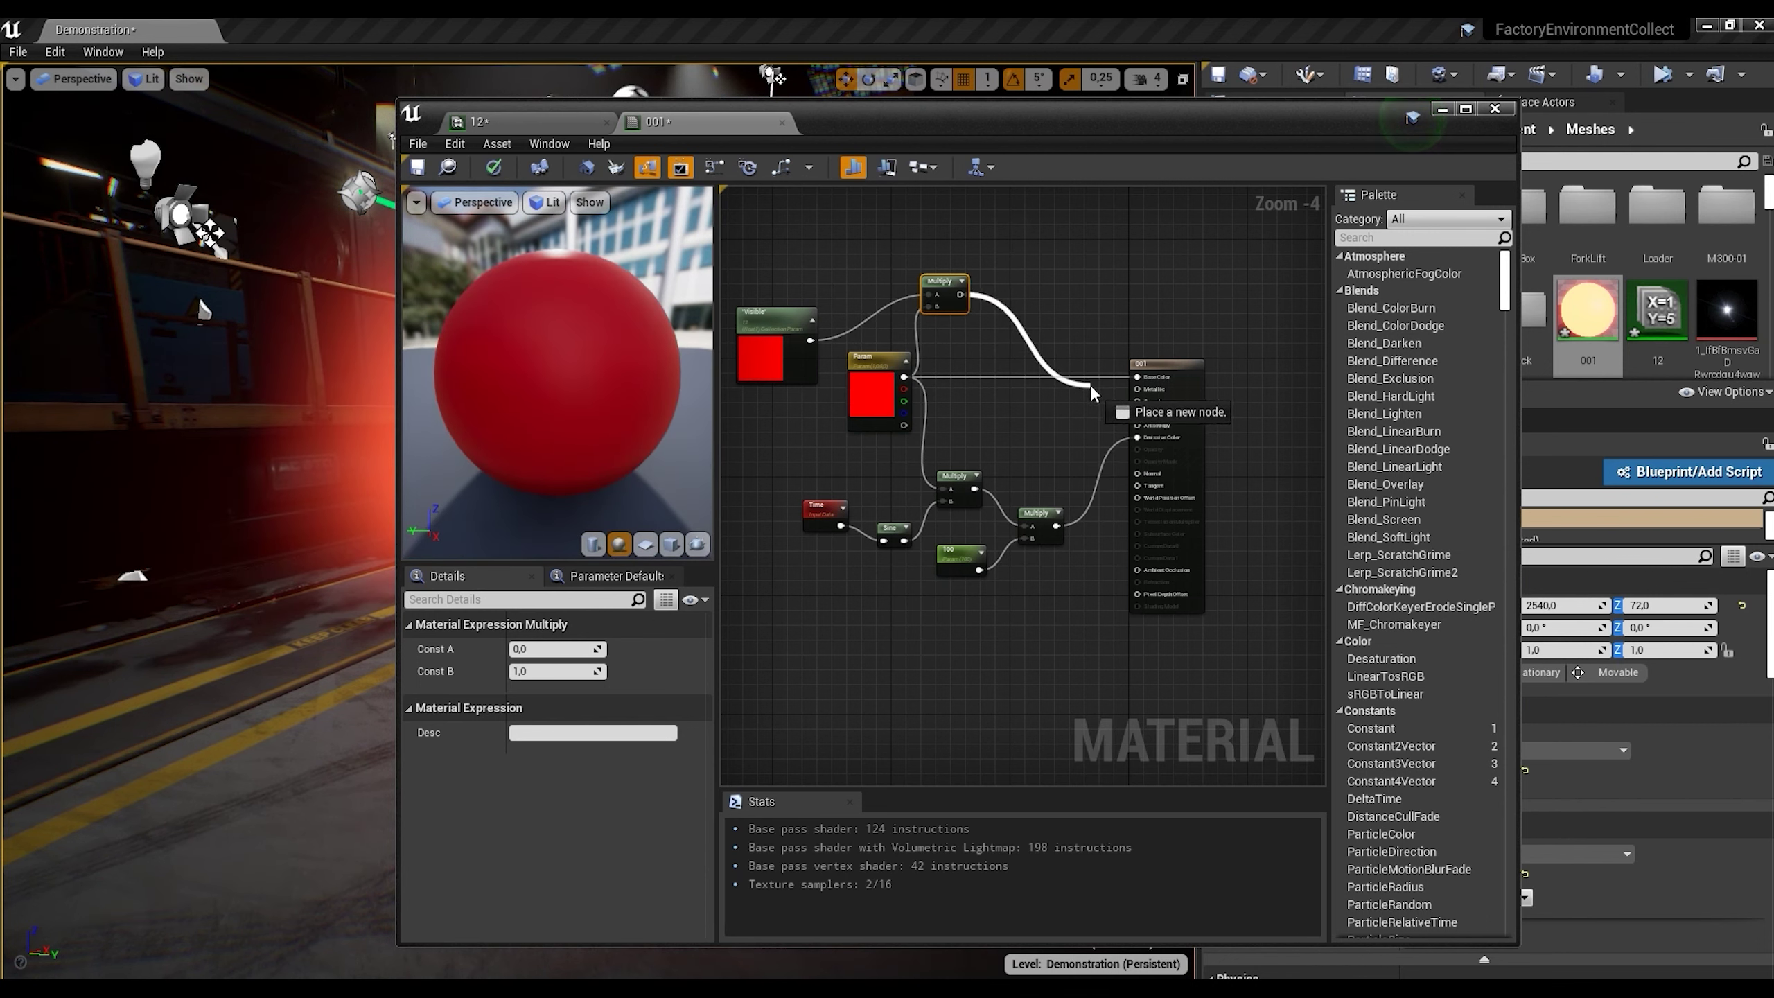
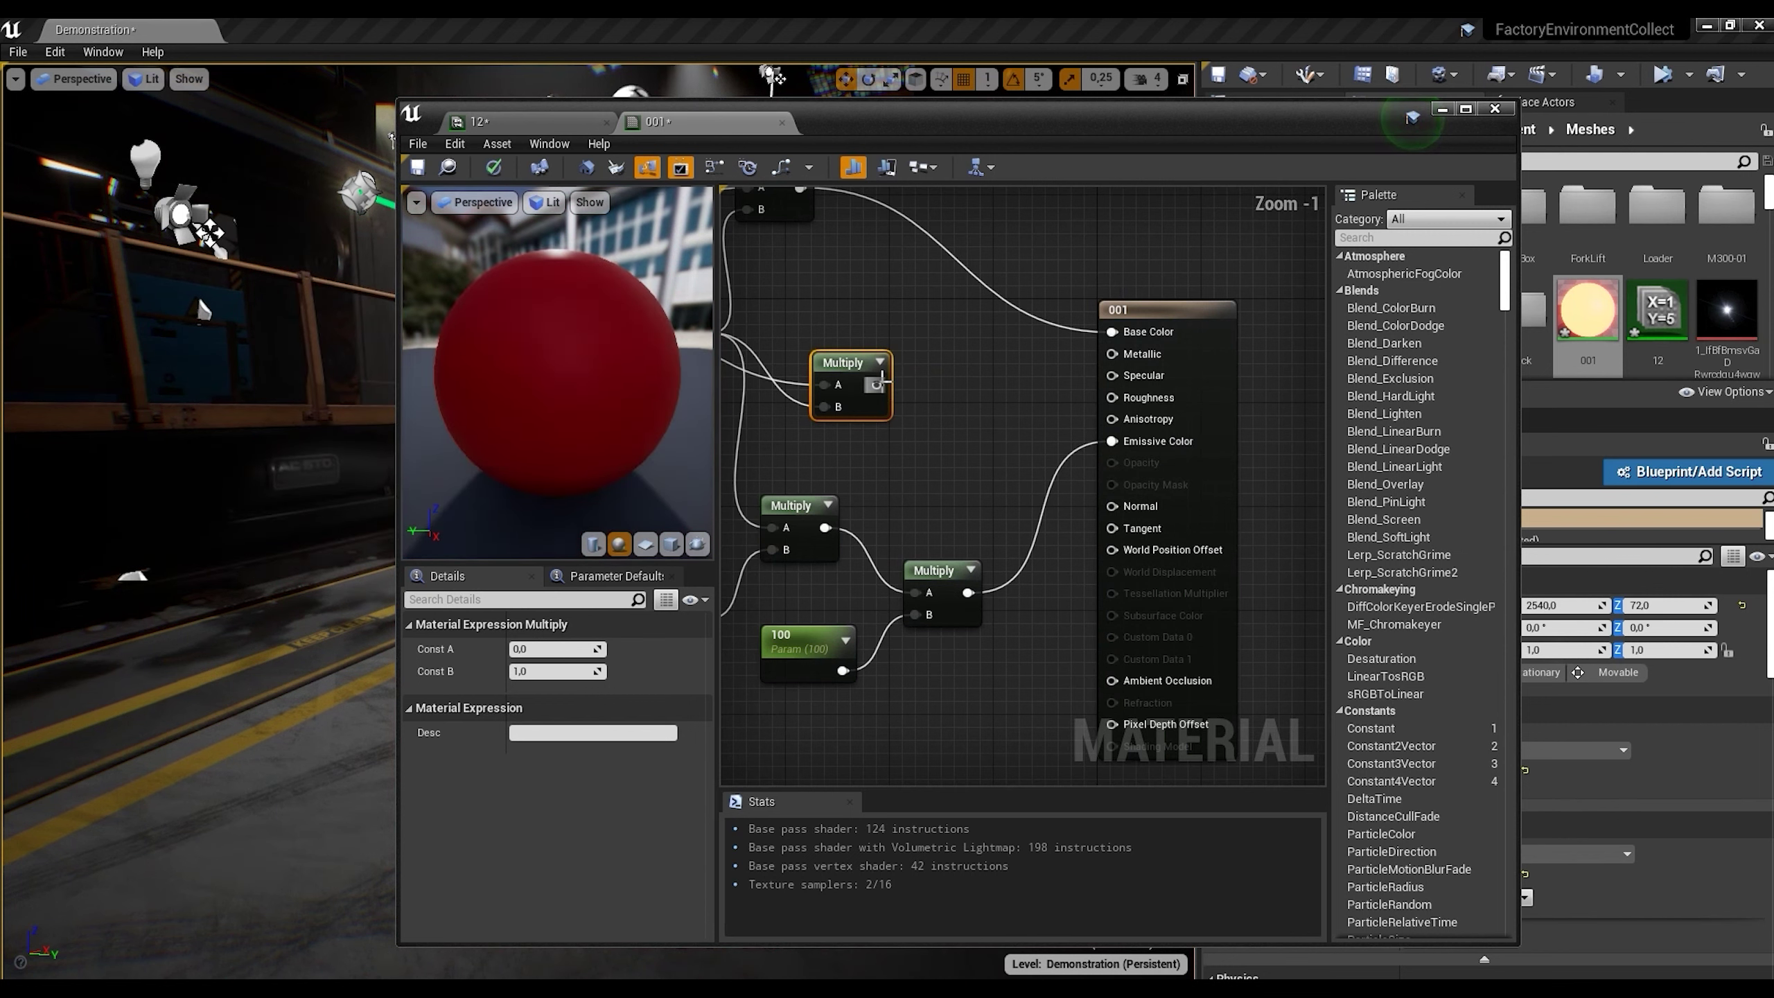
# Step: Connect the output of the second Multiply of Visible and the colour parameter to Emissive Color
pyautogui.moveTo(877, 384); pyautogui.dragTo(982, 426)
pyautogui.moveTo(1096, 440); pyautogui.dragTo(1101, 441)
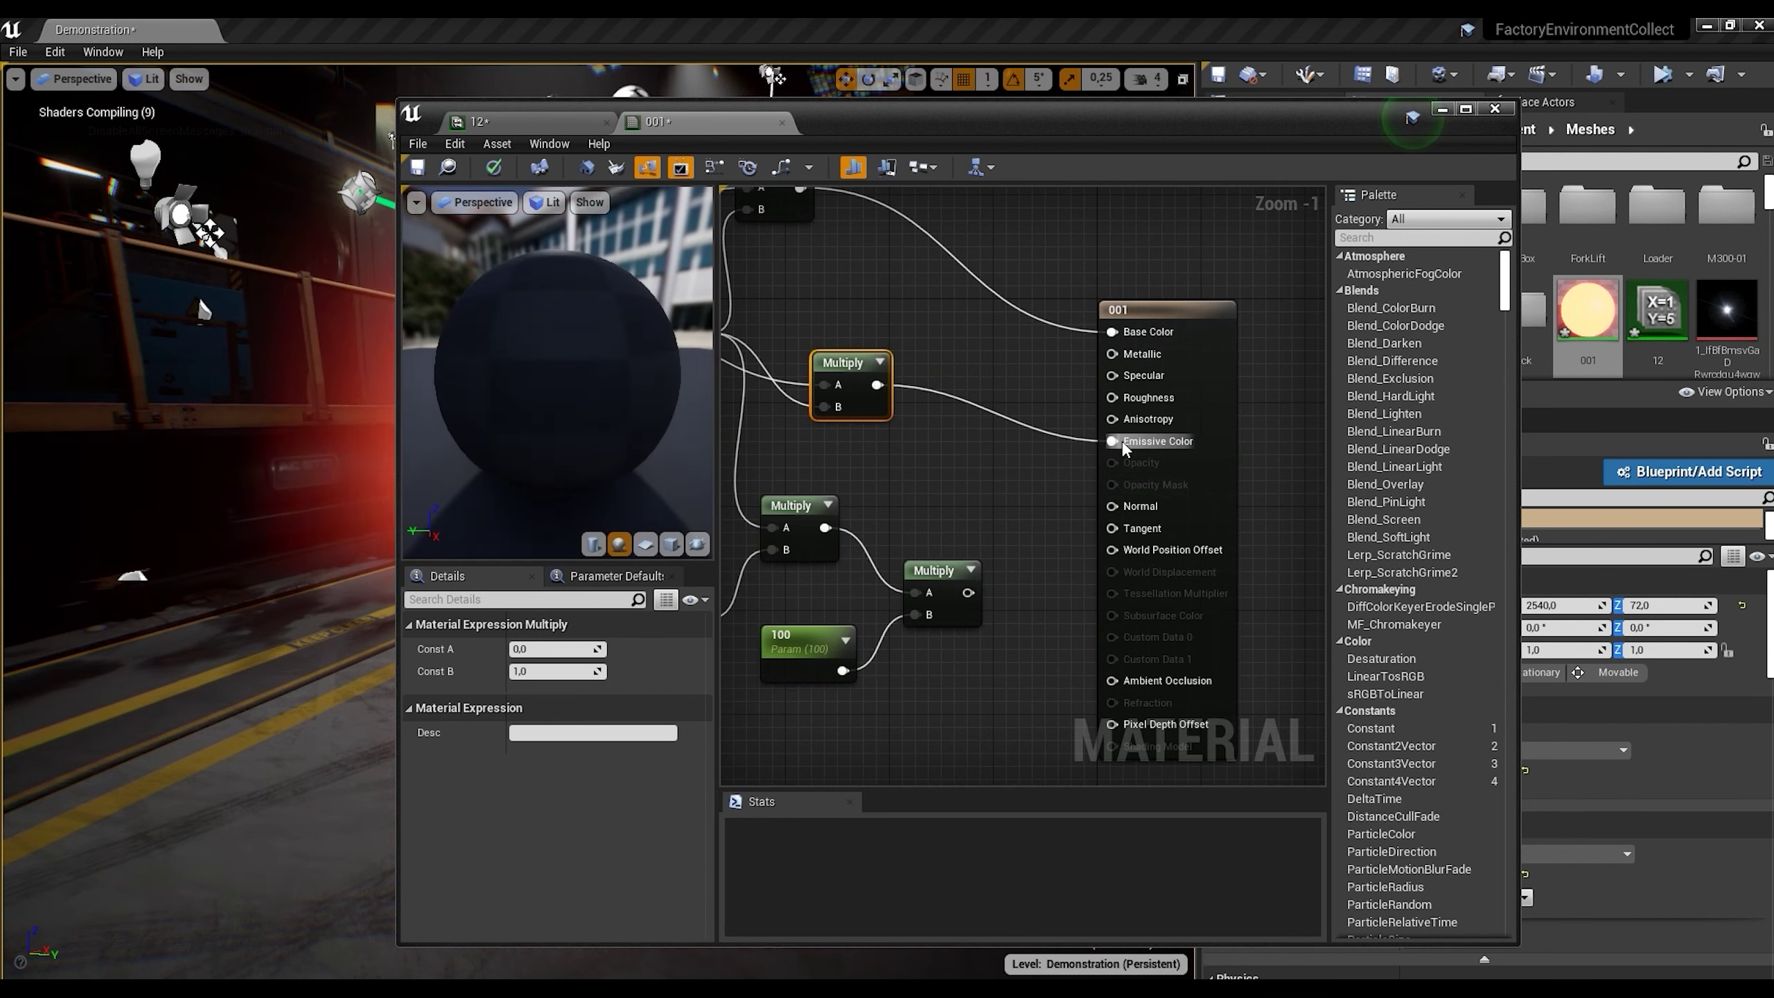
pyautogui.scroll(-2, 1201, 570)
pyautogui.scroll(-1, 1201, 570)
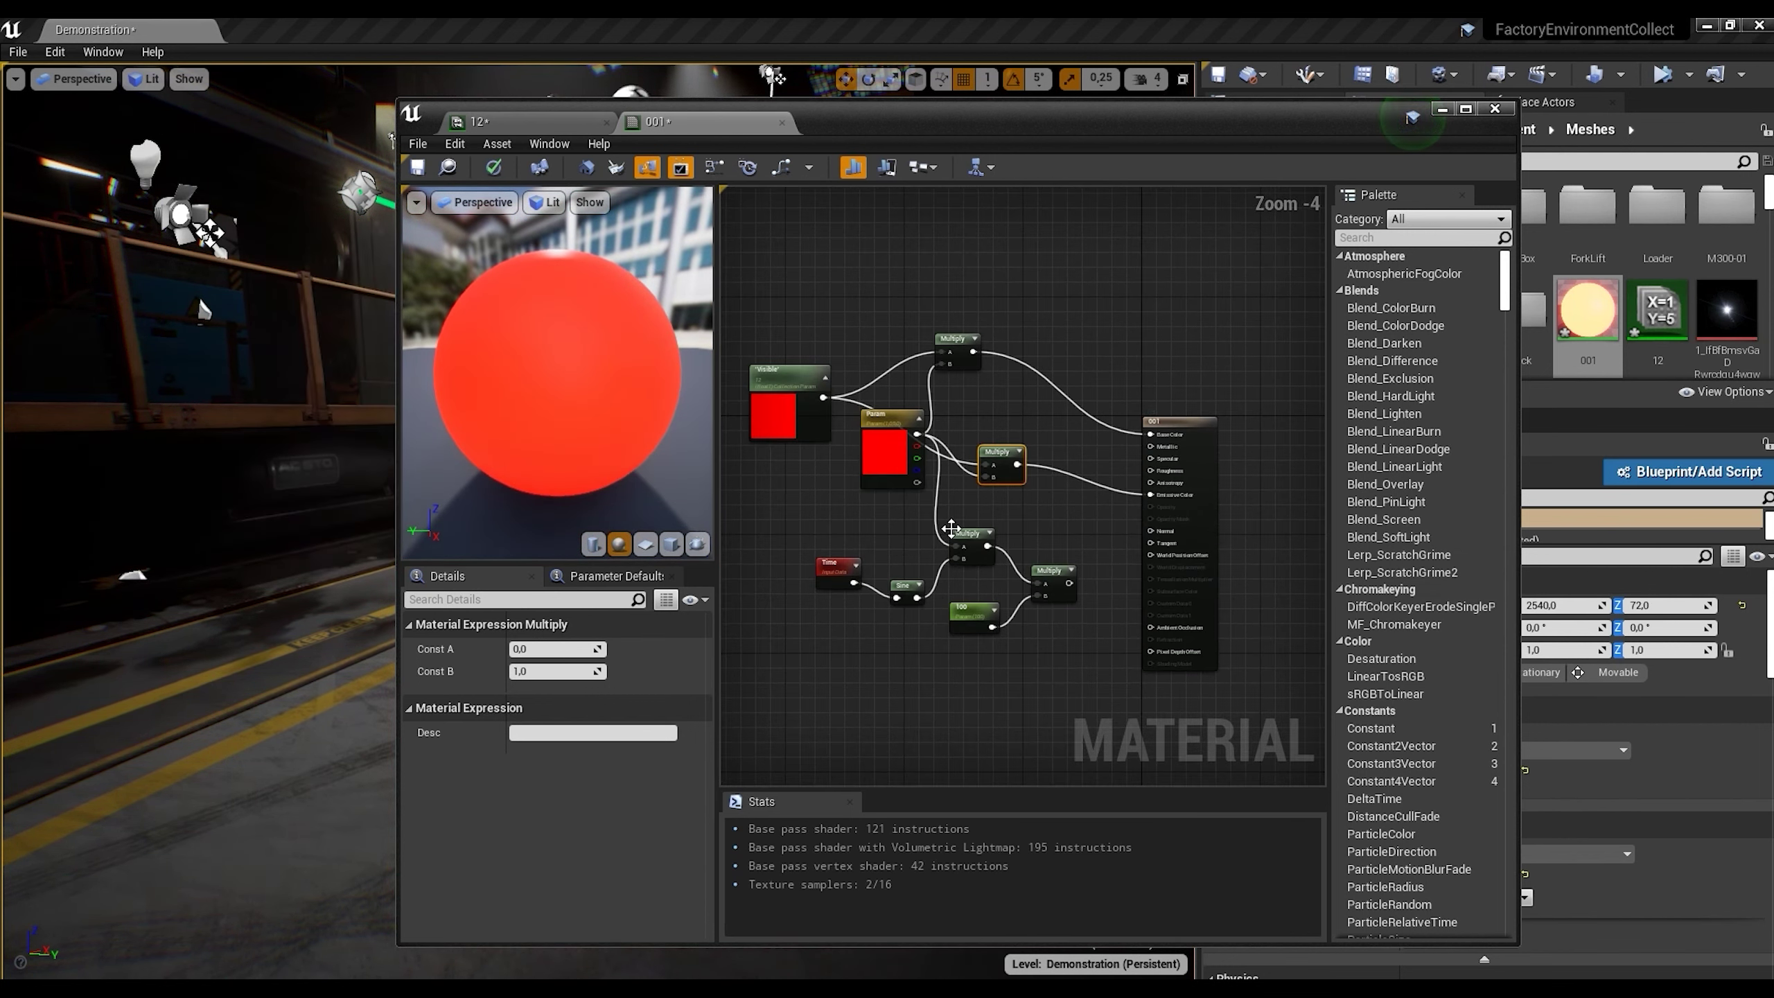
pyautogui.scroll(1, 1016, 513)
pyautogui.scroll(-1, 1016, 513)
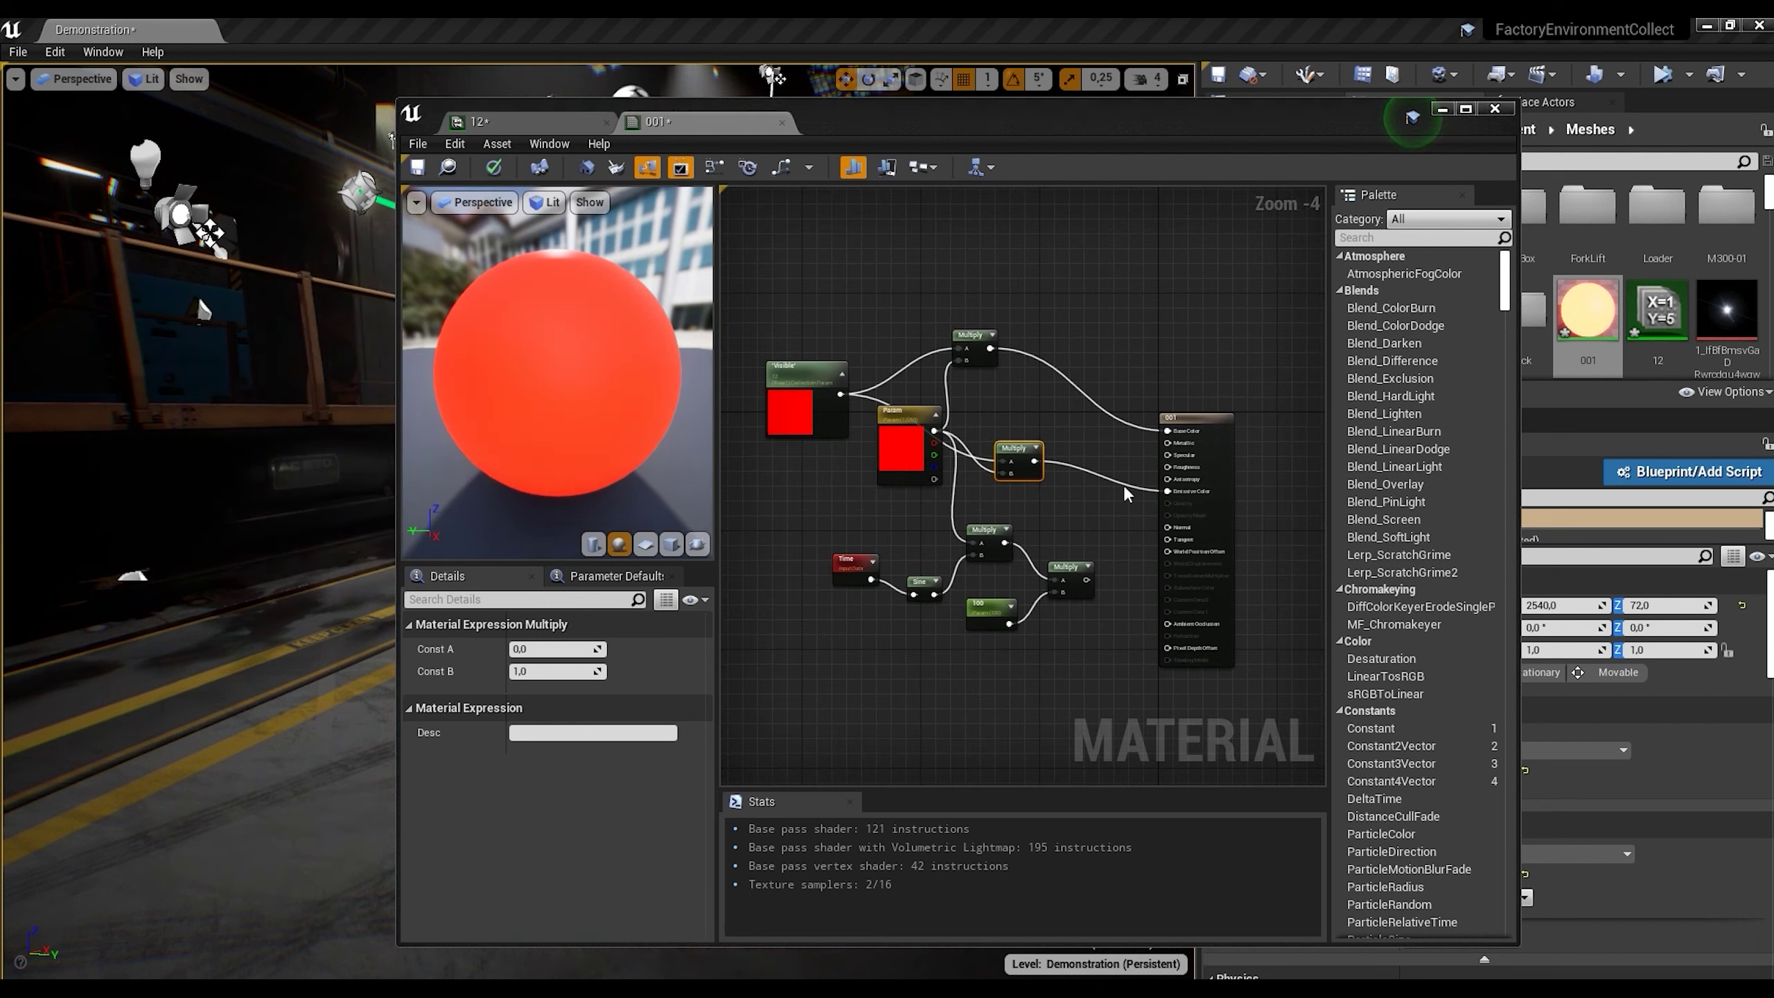
# Step: Set the blend mode of material 001 to Translucent
pyautogui.click(1199, 417)
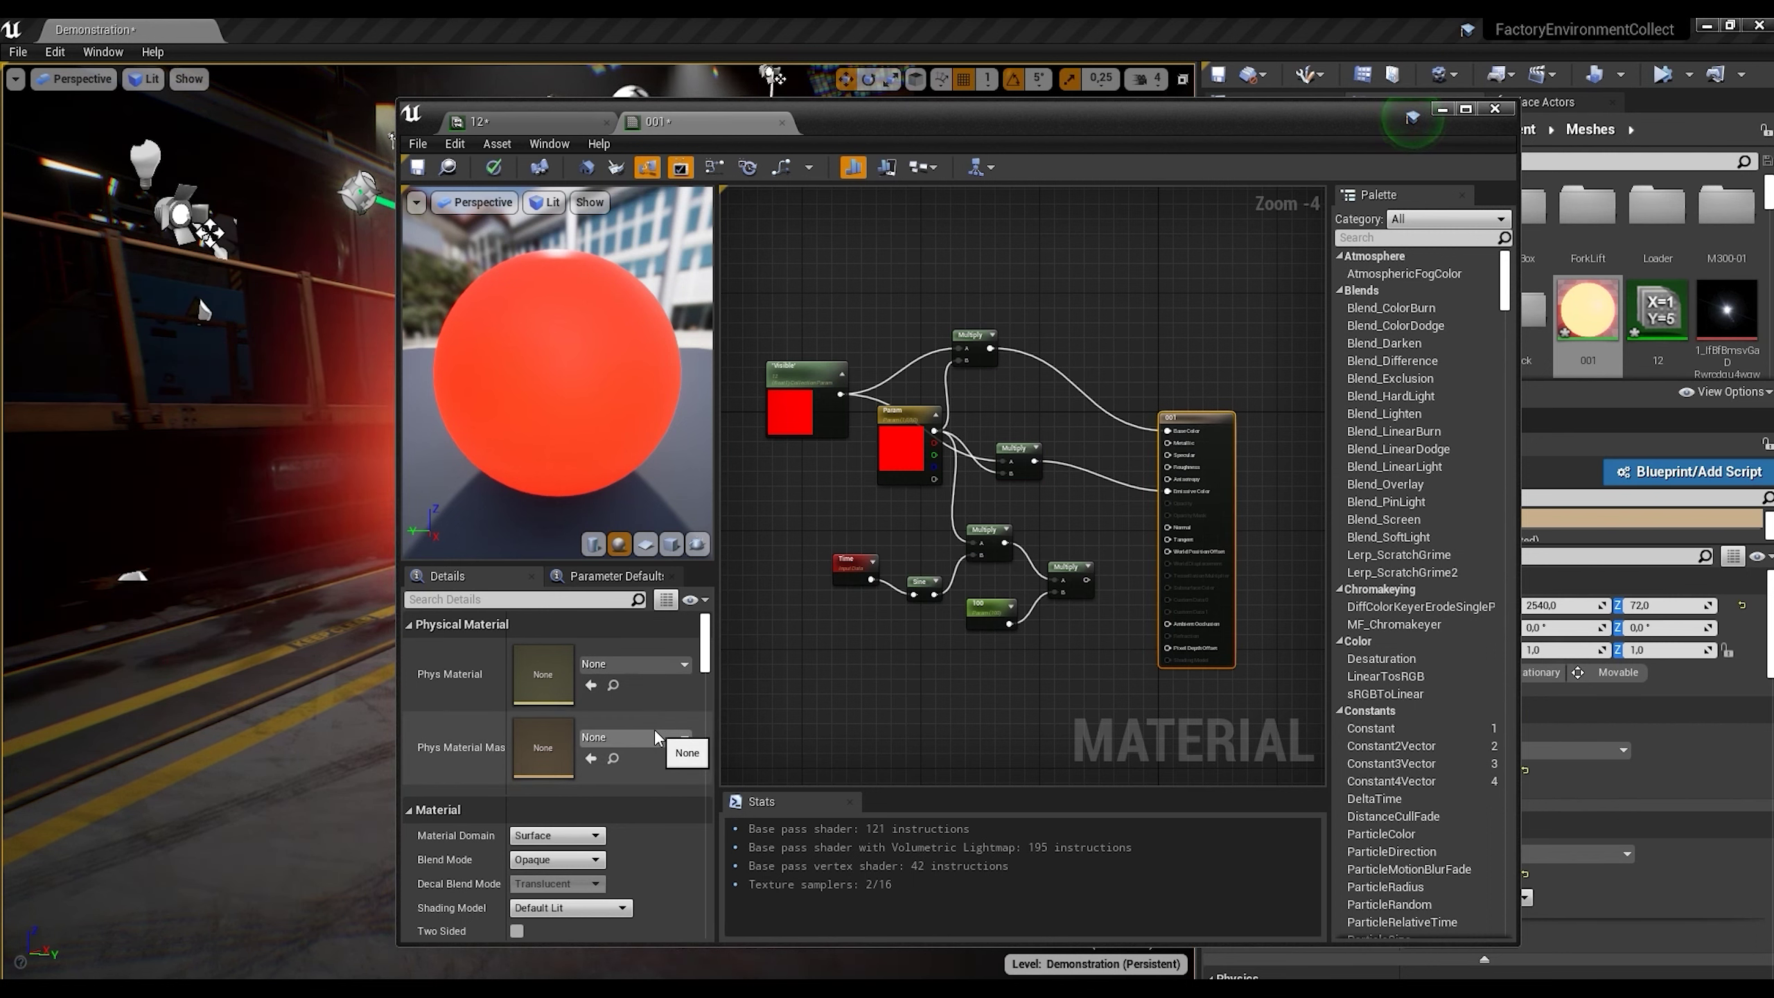
pyautogui.click(597, 859)
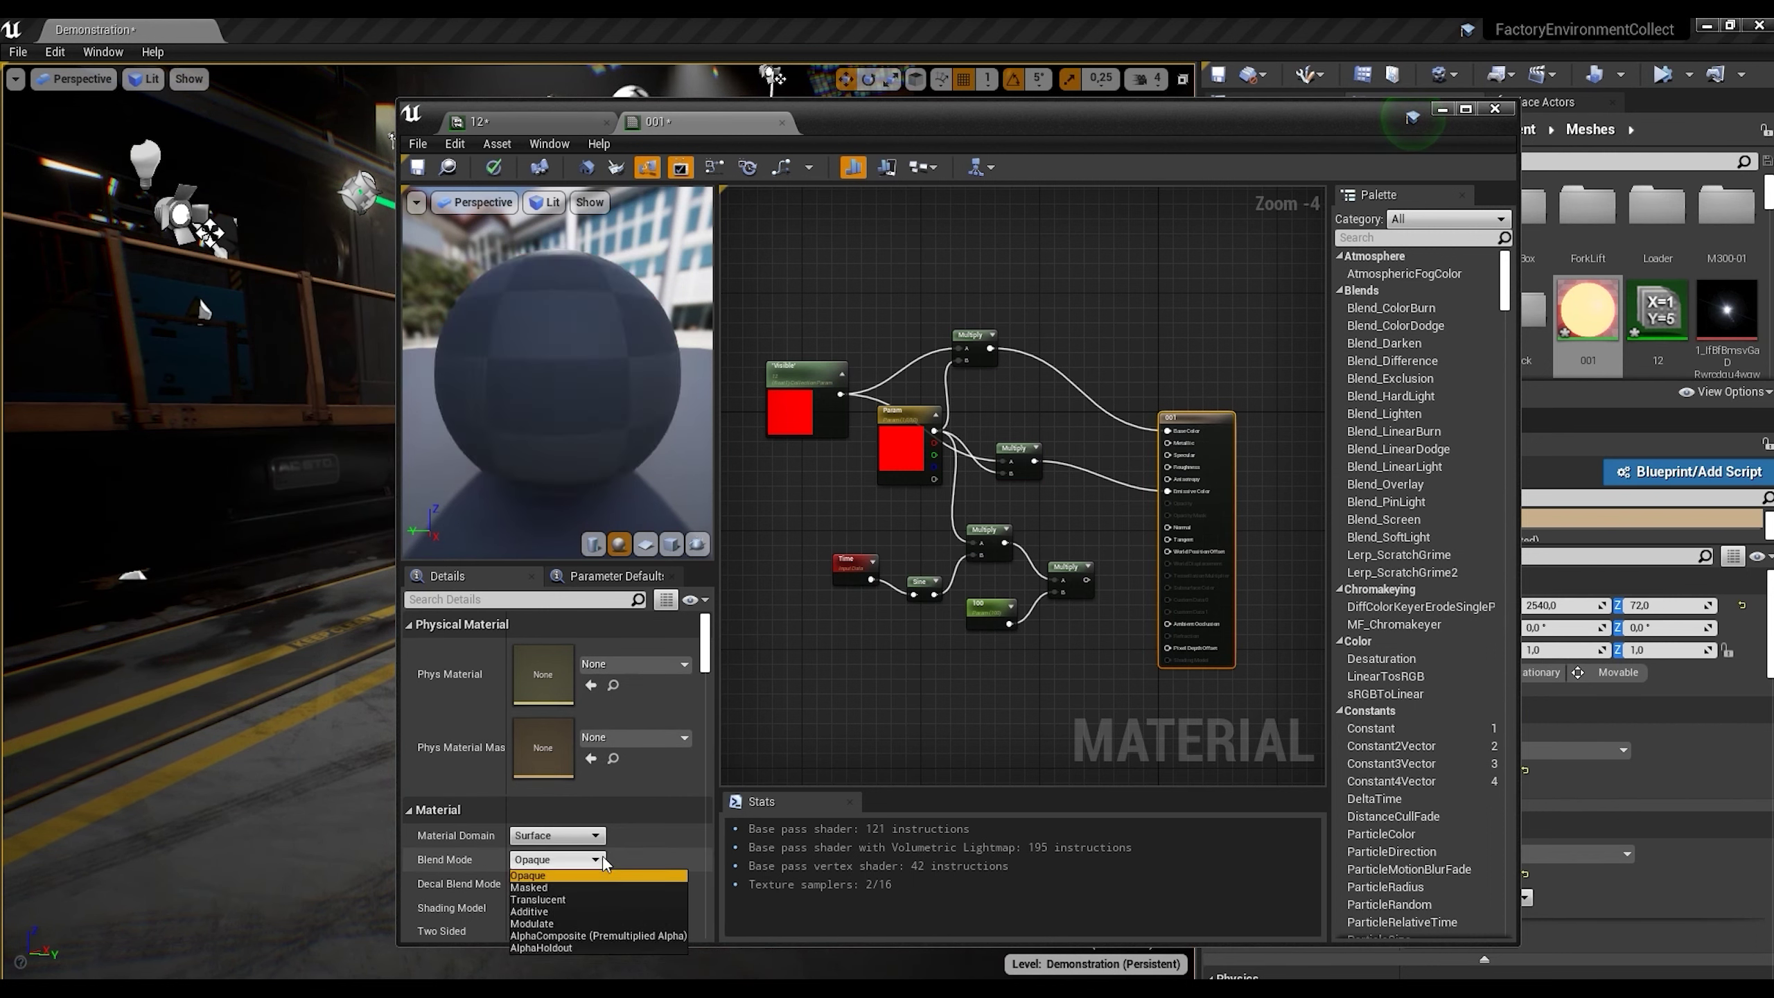
pyautogui.click(571, 900)
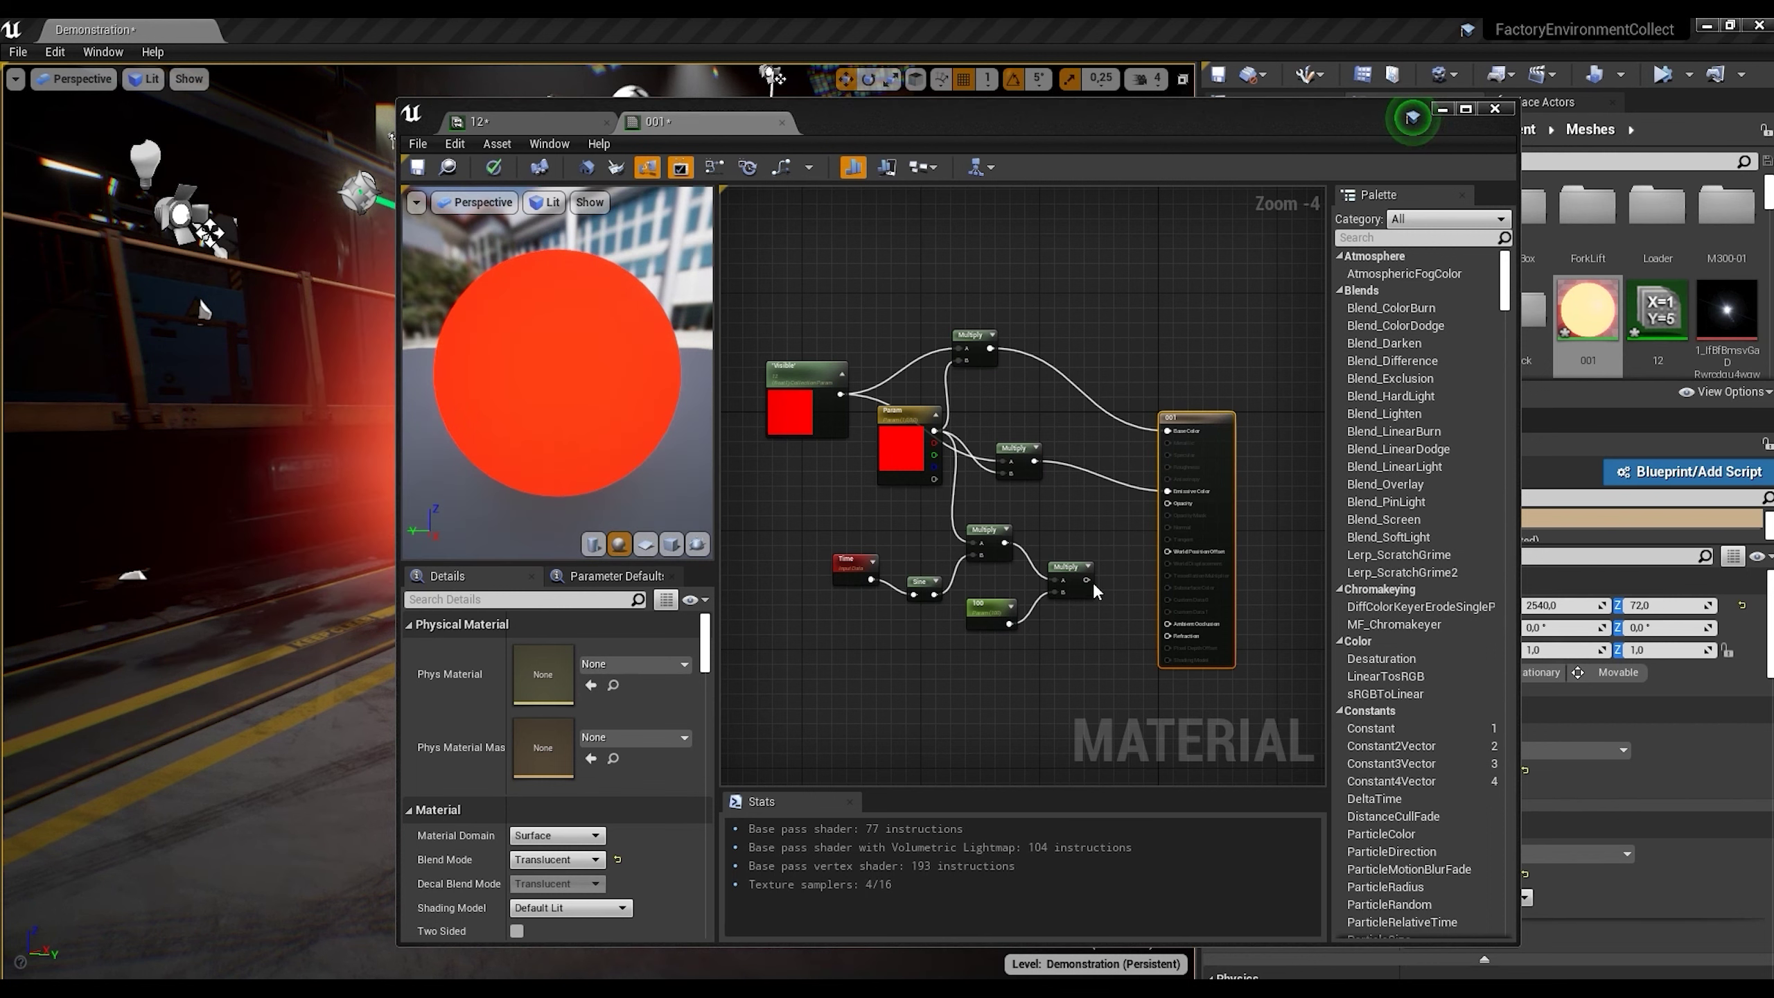
# Step: Feed the pulsing 100 Multiply into input B of the emissive Multiply, connect Visible to Opacity, and apply the material changes
pyautogui.moveTo(1086, 579); pyautogui.dragTo(870, 398)
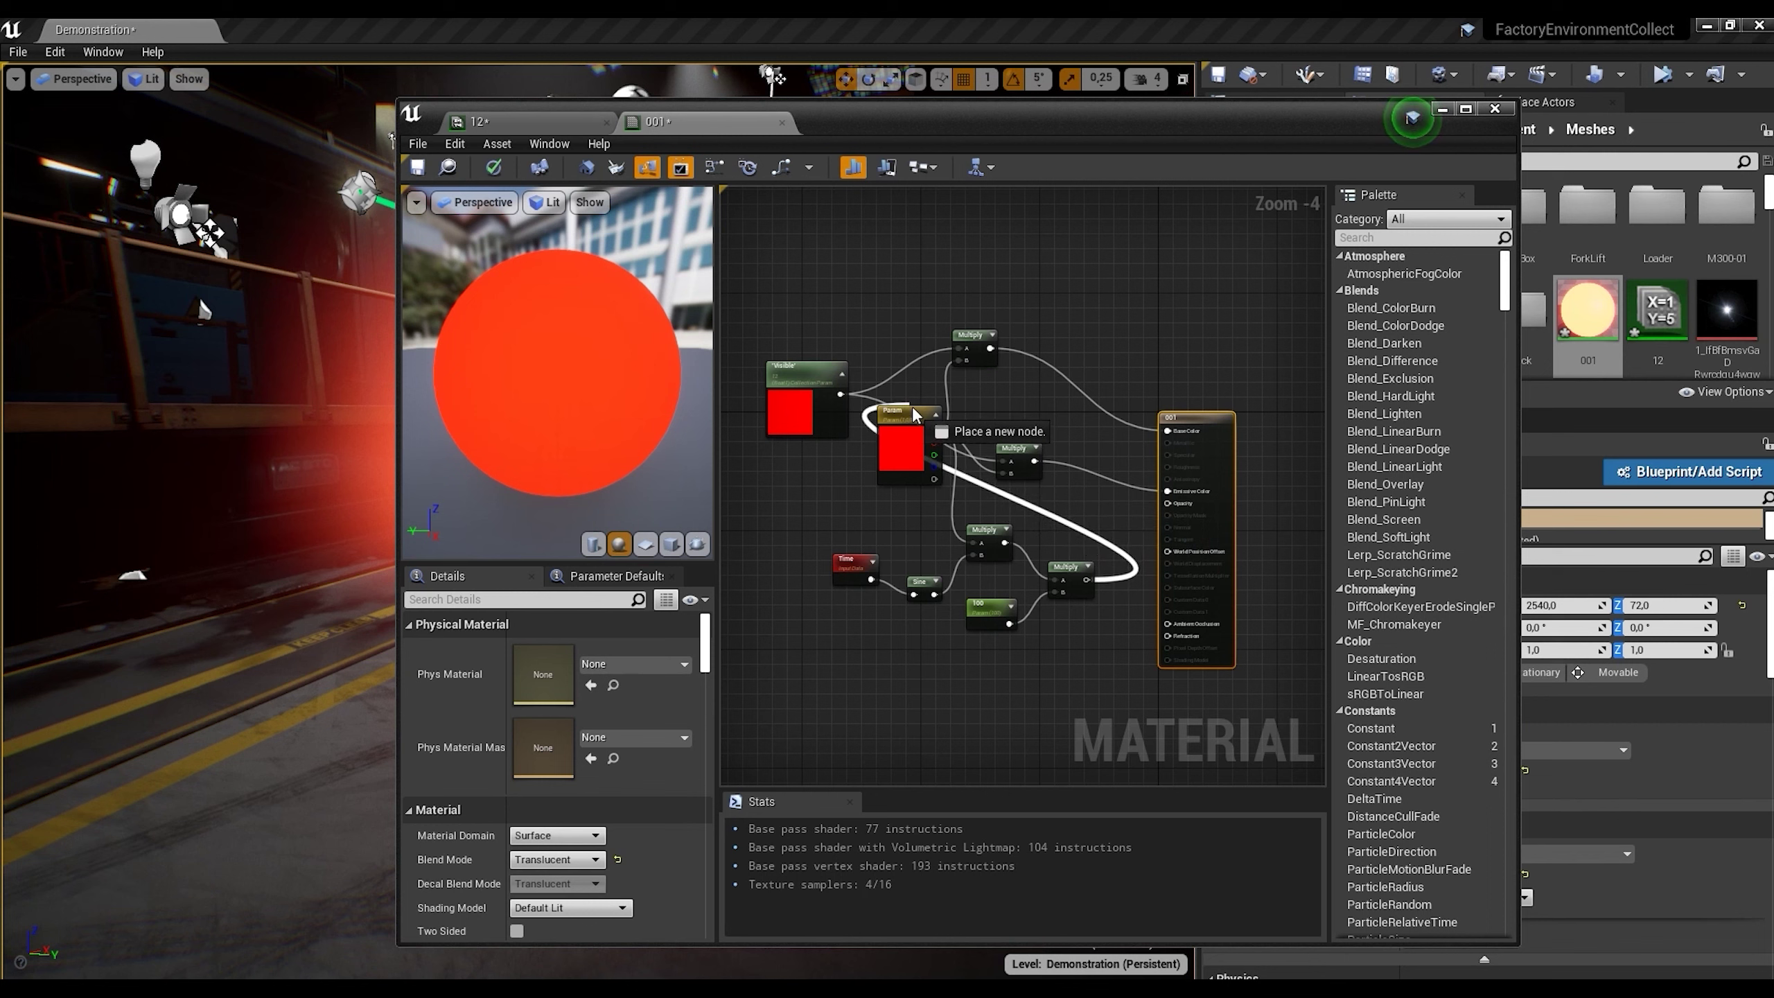
pyautogui.moveTo(966, 467); pyautogui.dragTo(1064, 497)
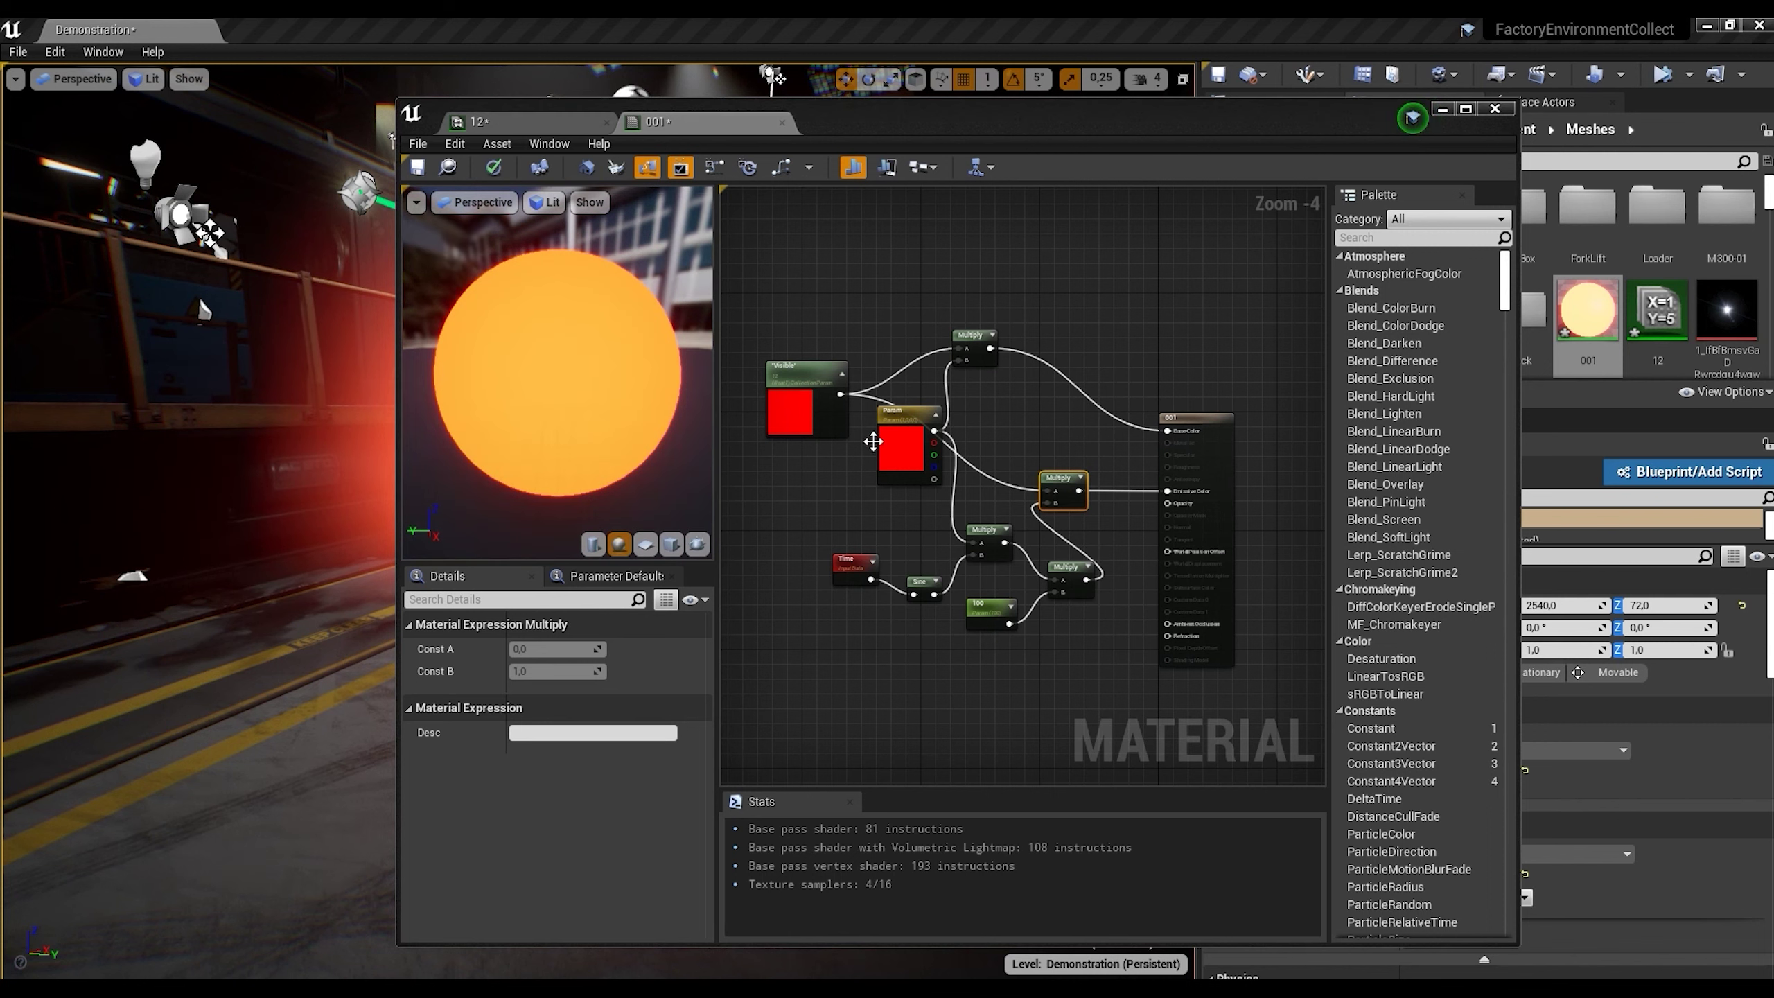
pyautogui.moveTo(838, 395); pyautogui.dragTo(1164, 500)
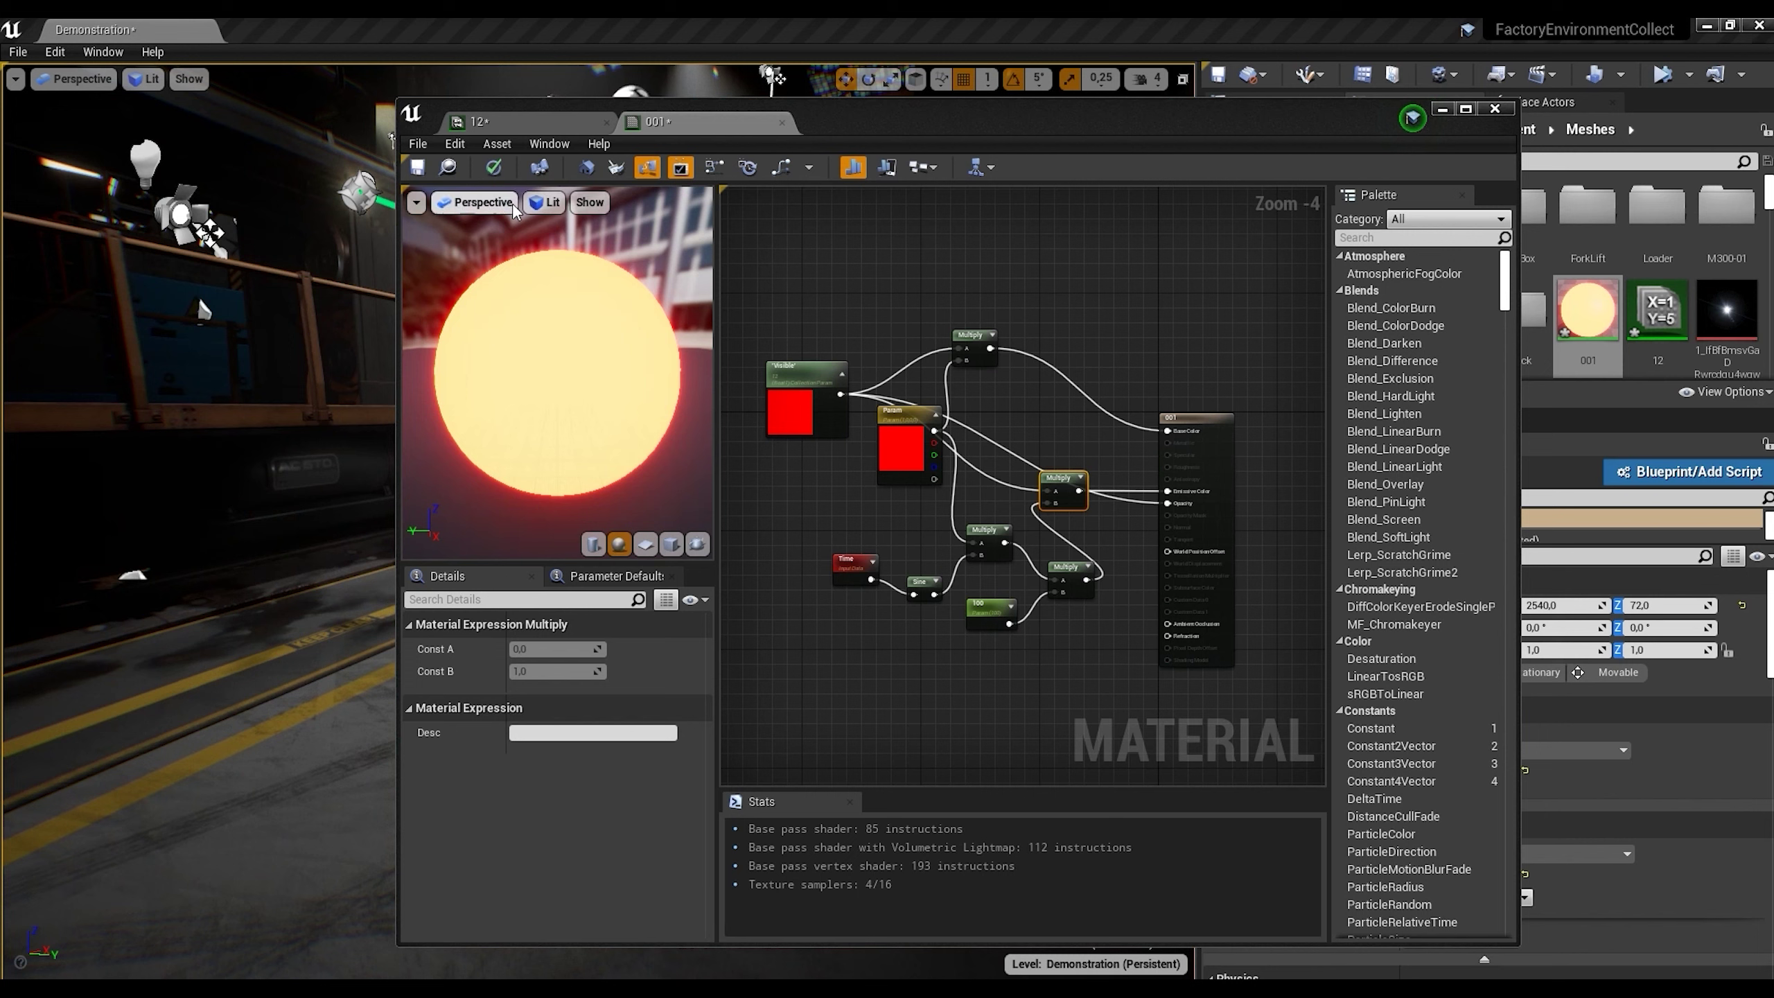
pyautogui.click(496, 169)
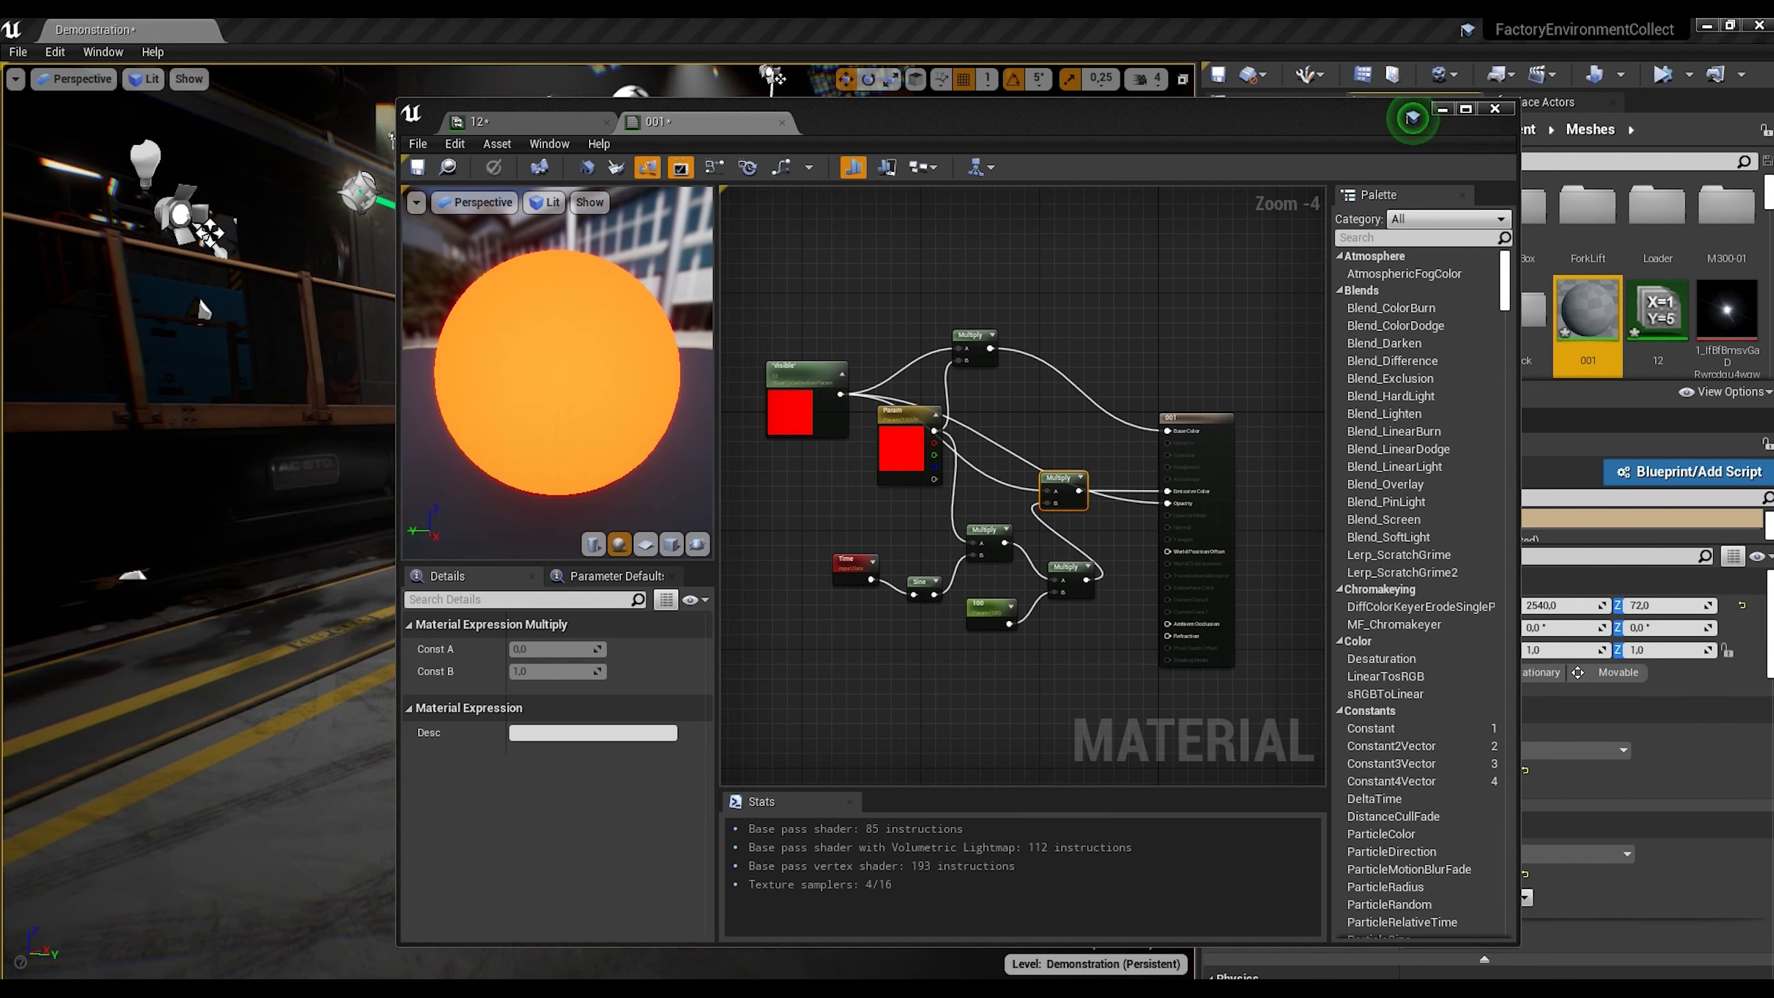
# Step: Bring up parameter collection 12 and move its window aside so the cube in the scene is in view
pyautogui.moveTo(565, 989)
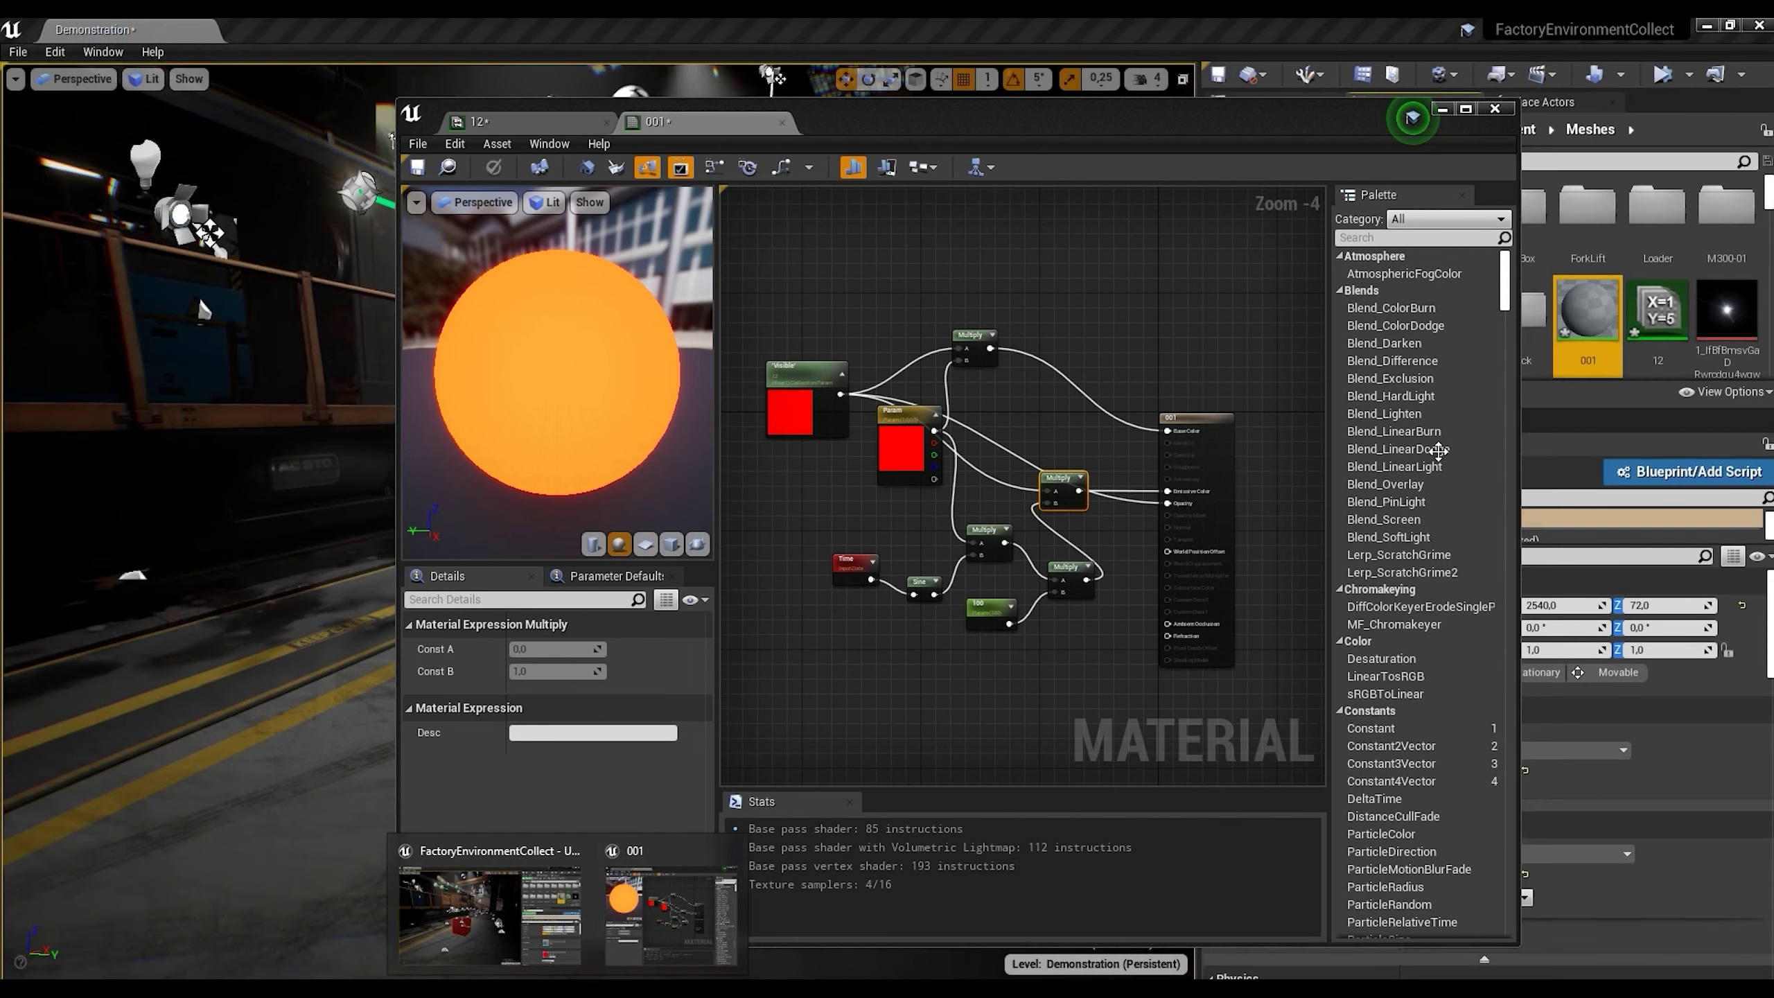
pyautogui.doubleClick(1657, 311)
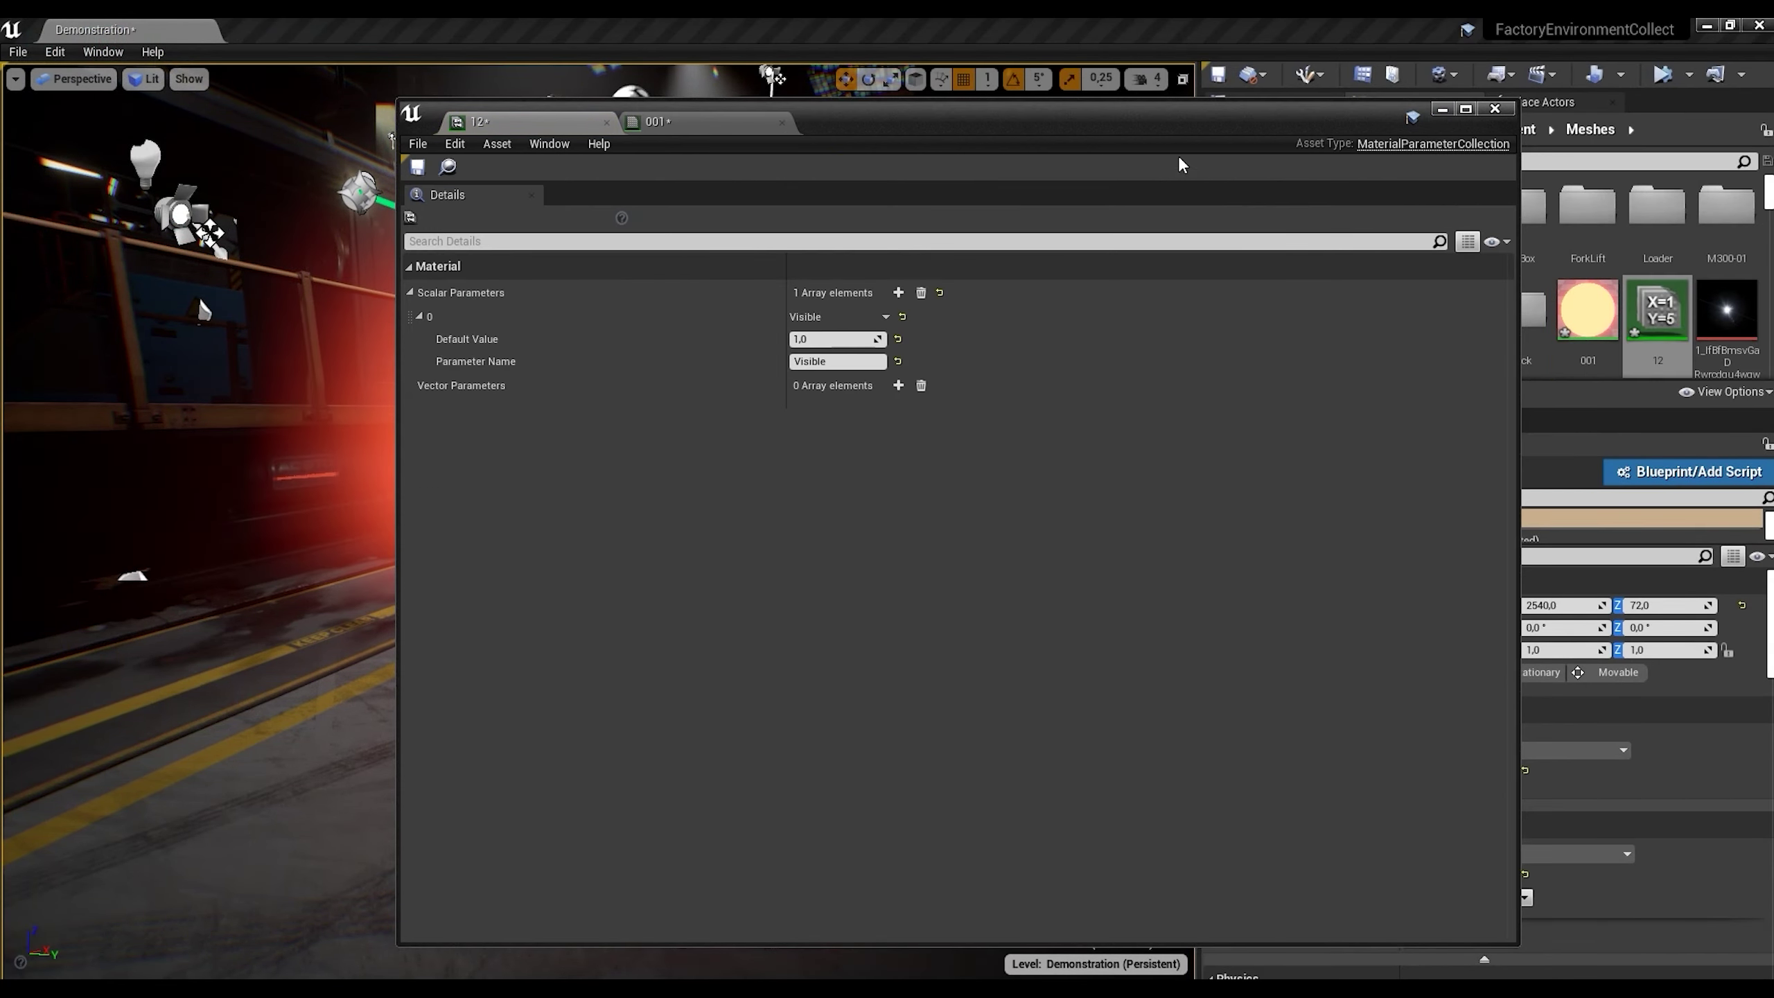
pyautogui.moveTo(1114, 114); pyautogui.dragTo(1514, 140)
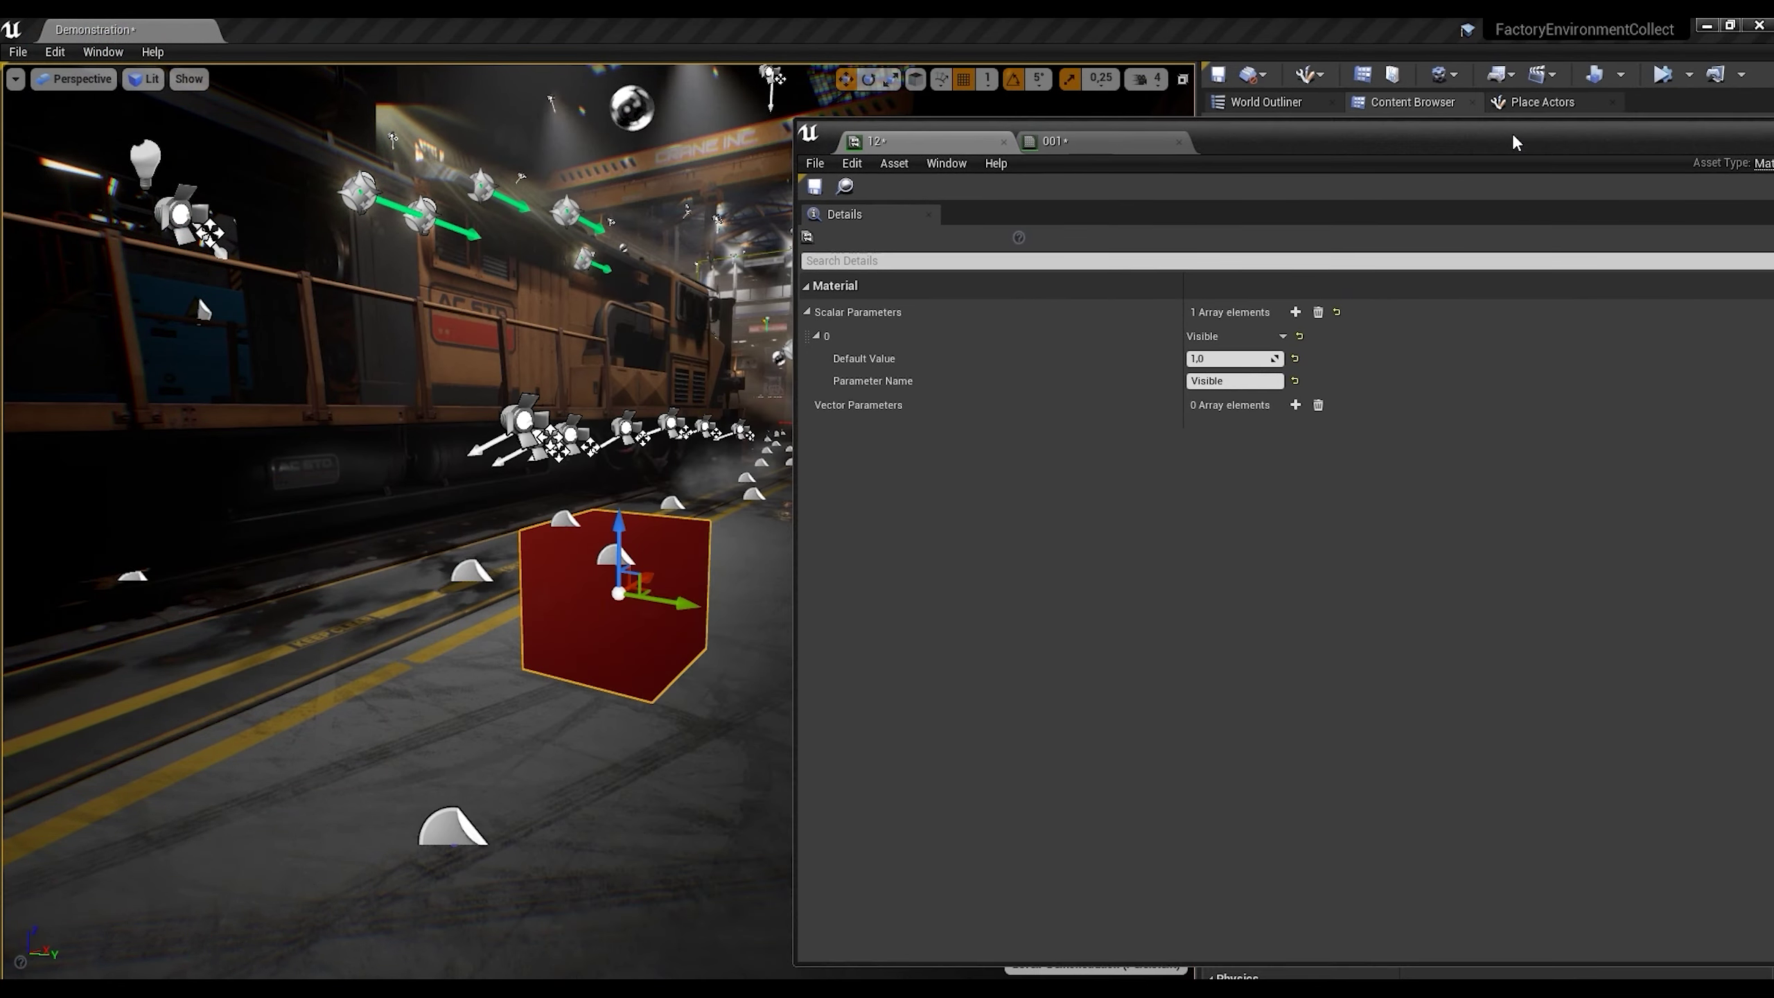
# Step: Test the Visible parameter's default value up to about 35.7 against the cube's glow and set it back to 1.0
pyautogui.moveTo(1232, 358); pyautogui.dragTo(1243, 358)
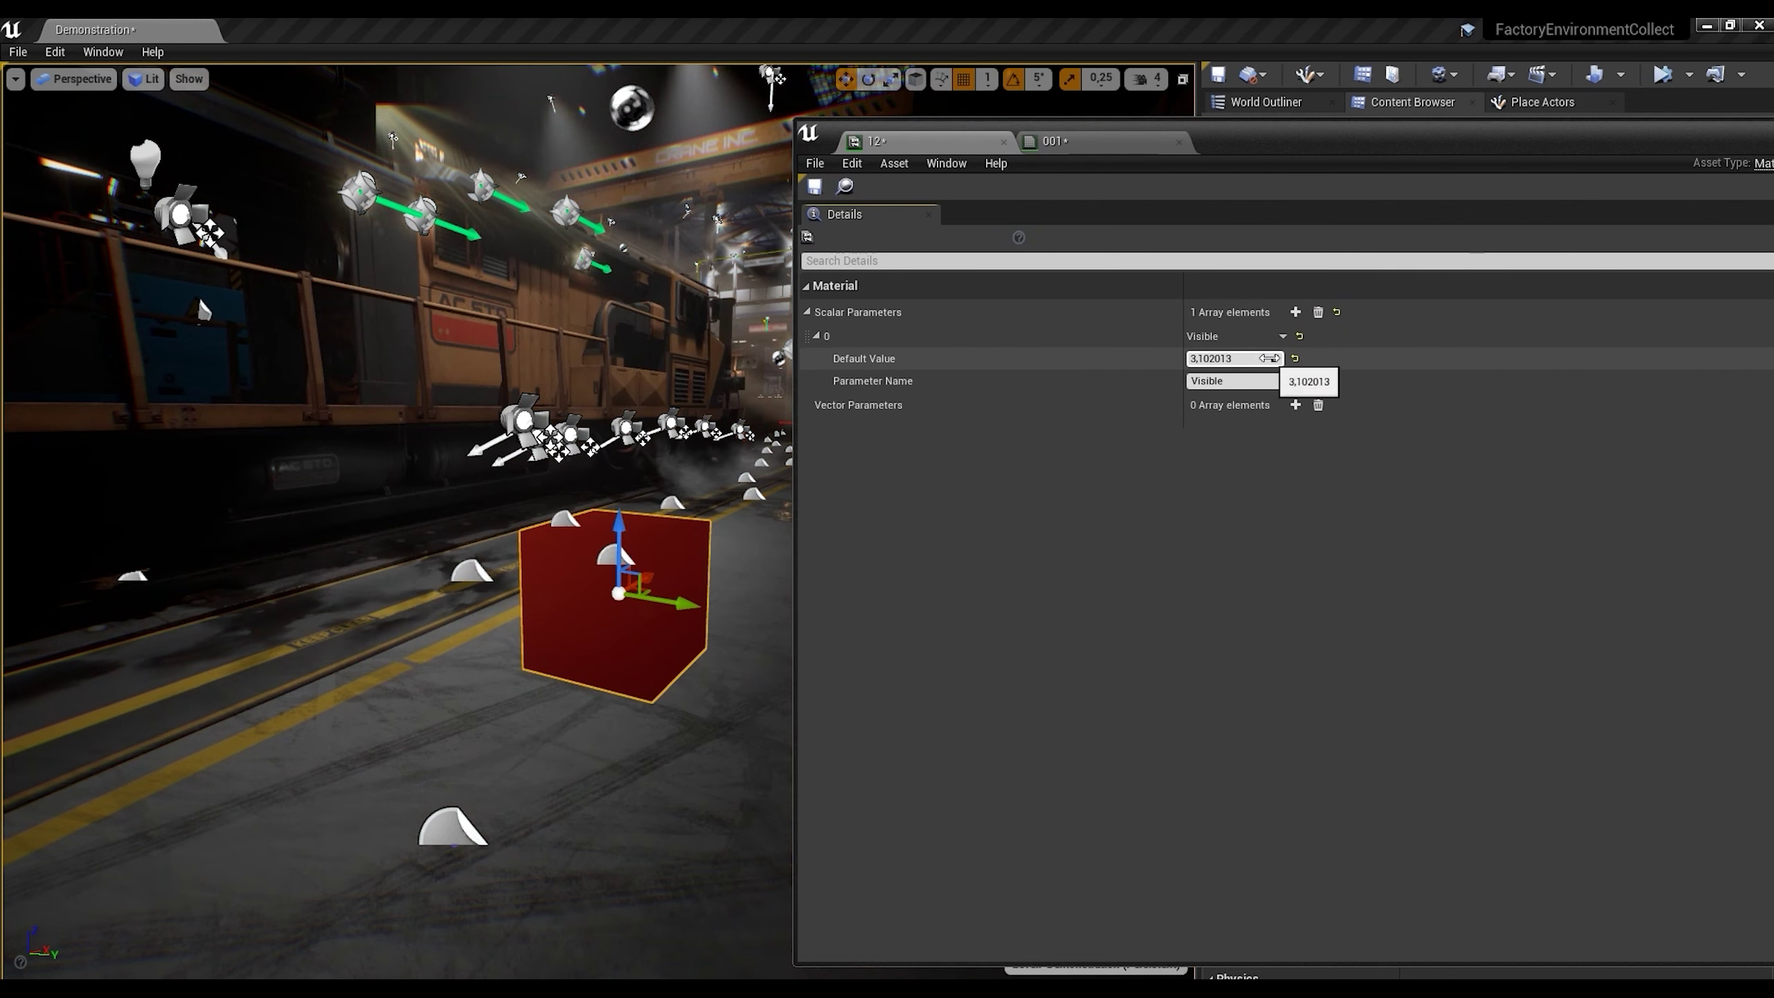
pyautogui.moveTo(1233, 359); pyautogui.dragTo(1347, 359)
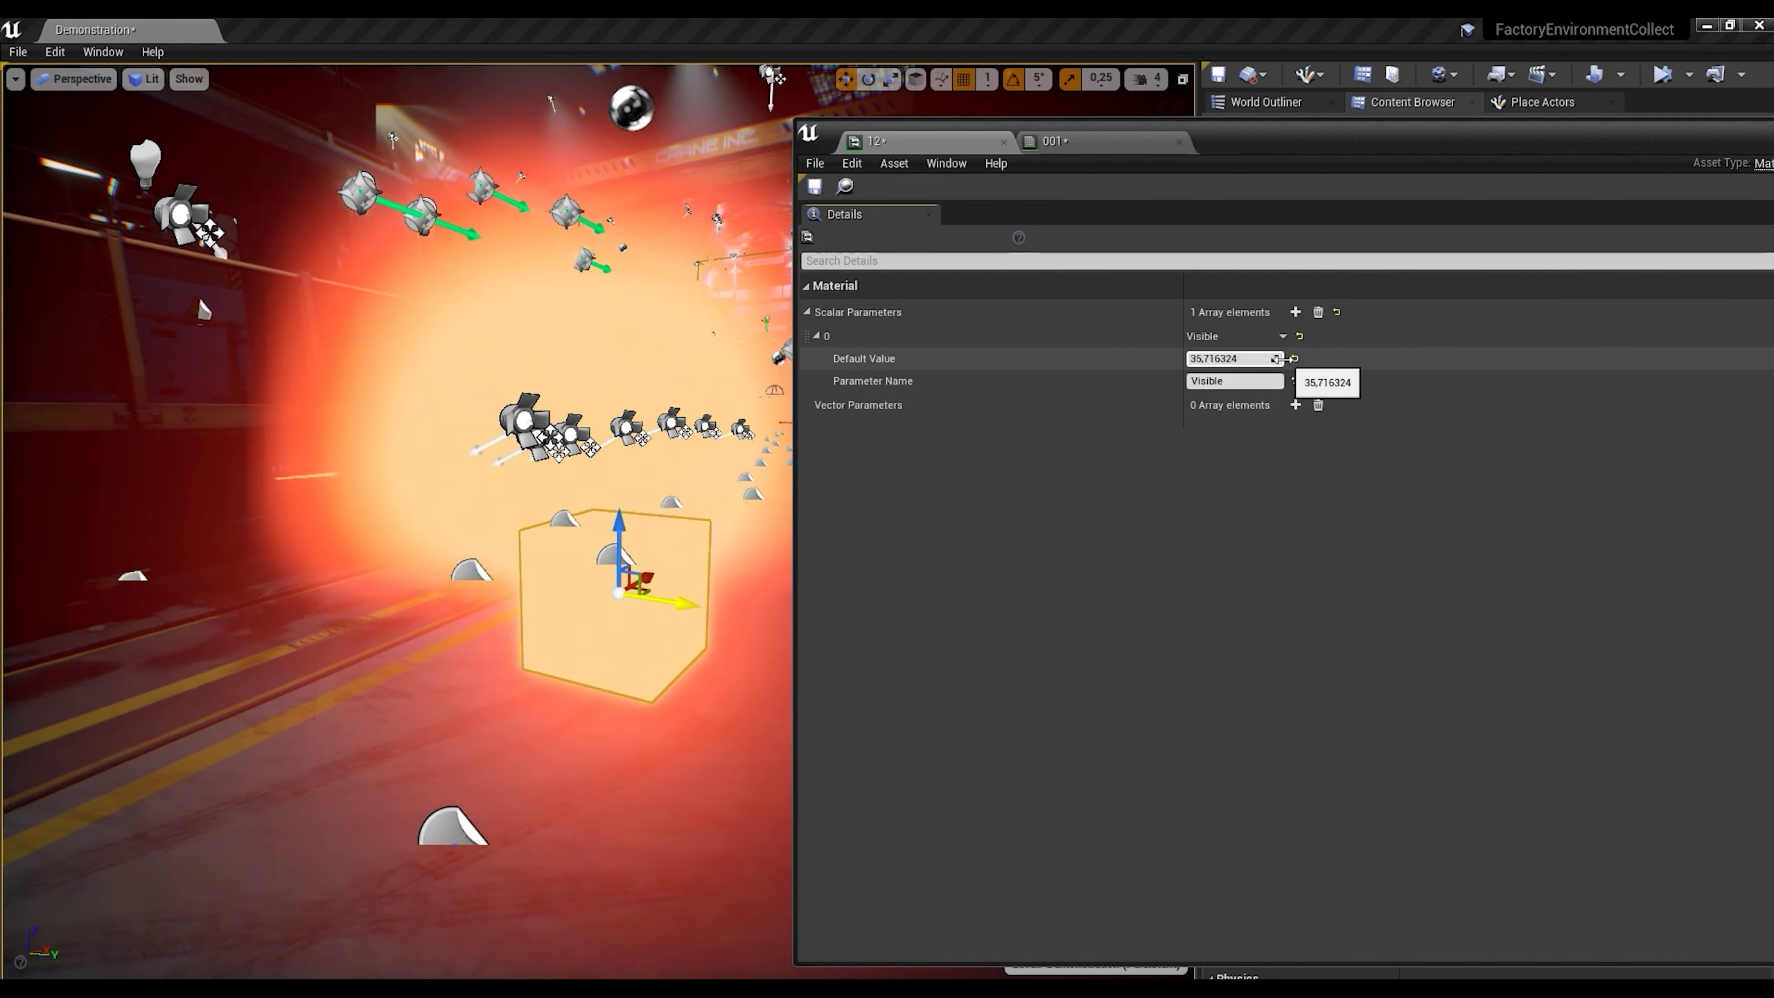
pyautogui.click(1296, 356)
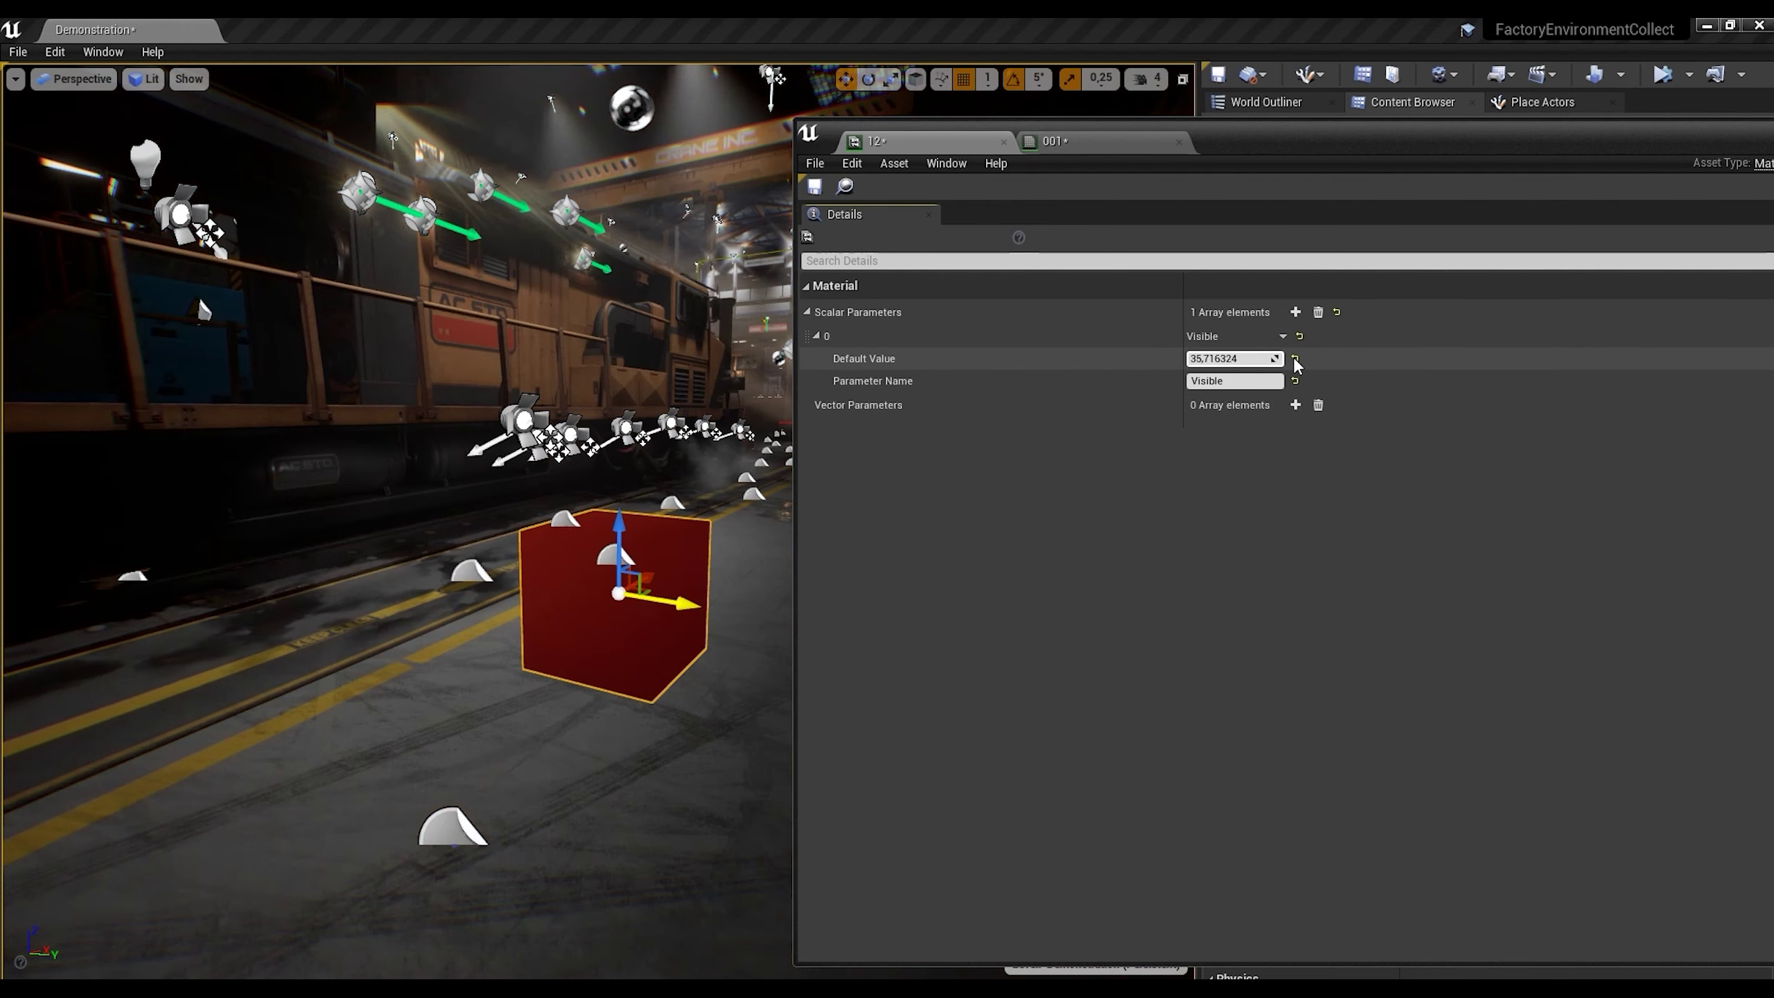
pyautogui.click(1252, 358)
pyautogui.write('1')
pyautogui.press('Return')
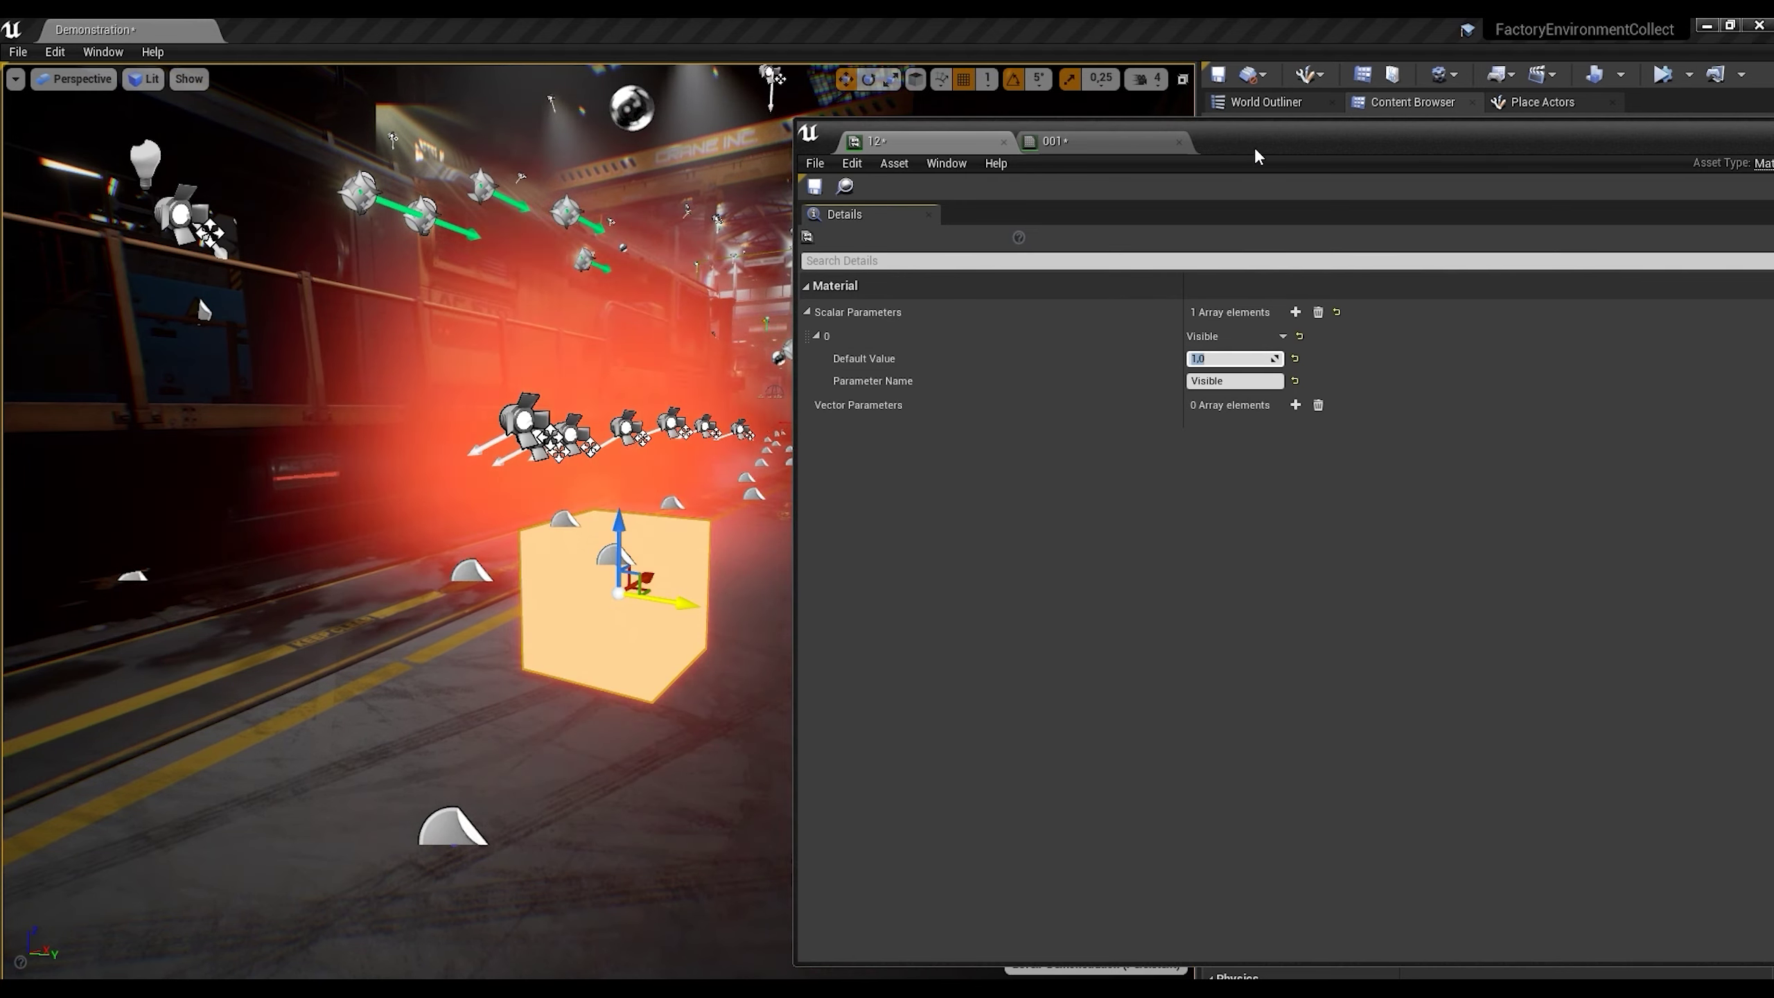
# Step: Add a level sequence to the scene and save it as NewLevelSequence in the Content folder
pyautogui.moveTo(1249, 143); pyautogui.dragTo(786, 90)
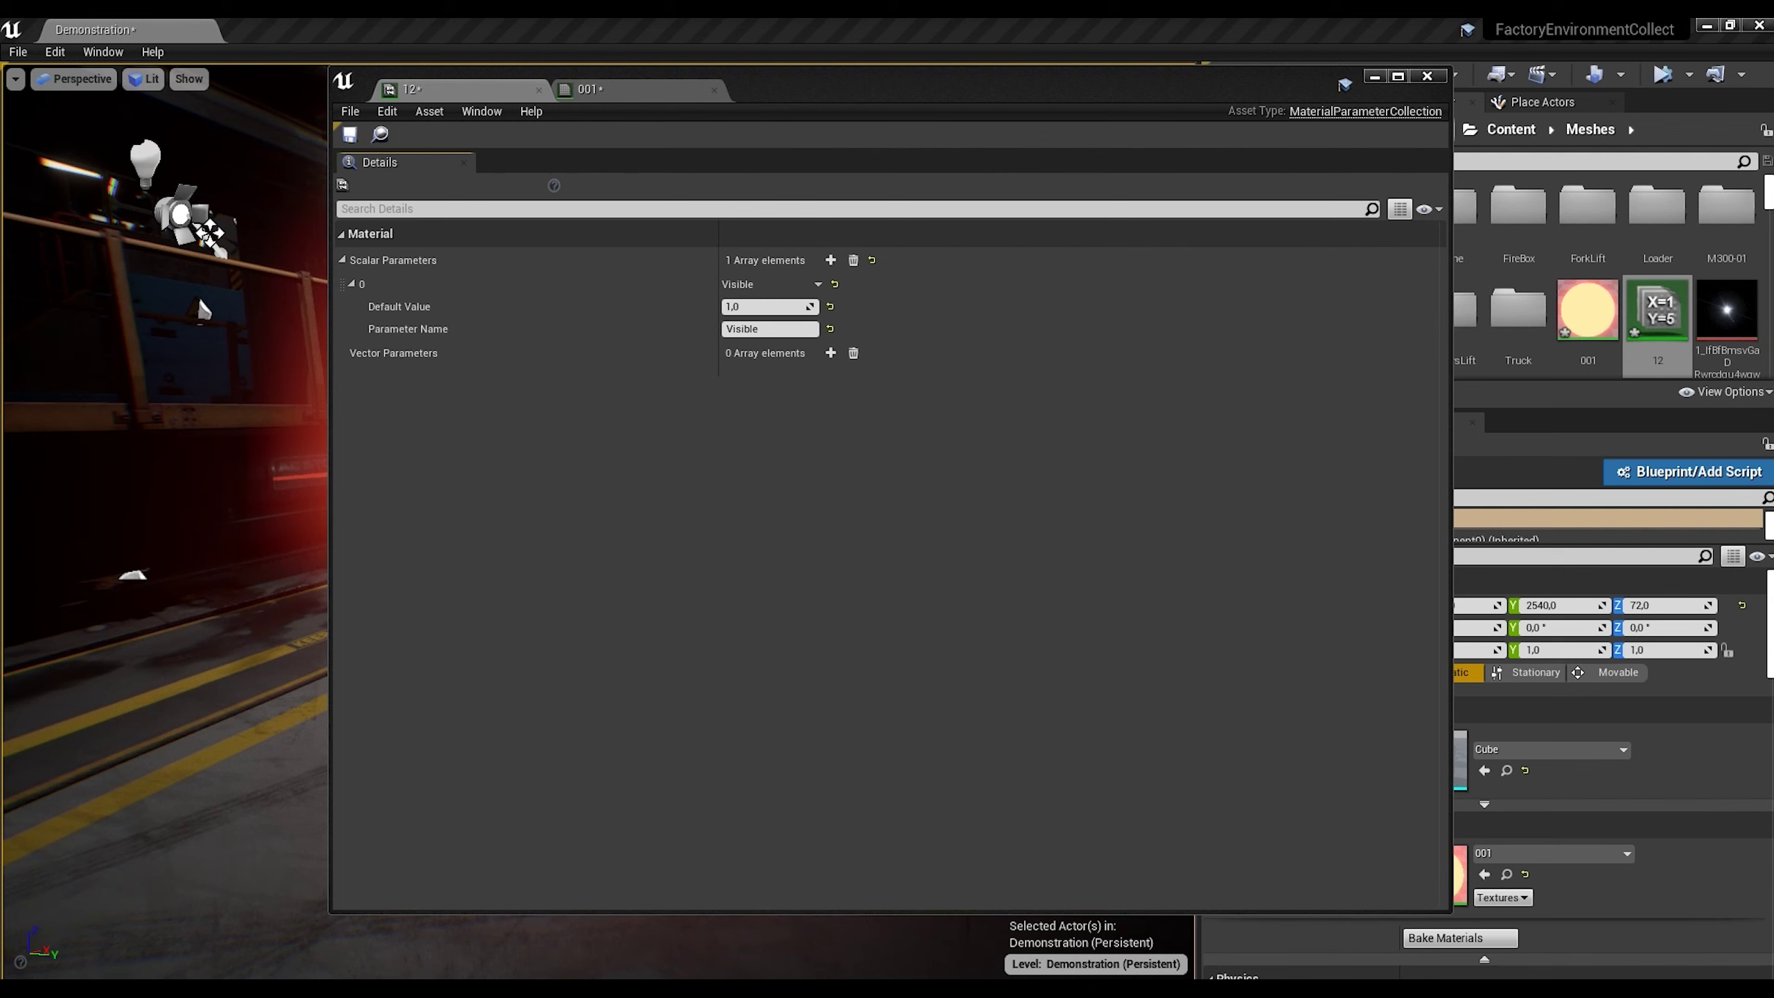
pyautogui.click(1553, 76)
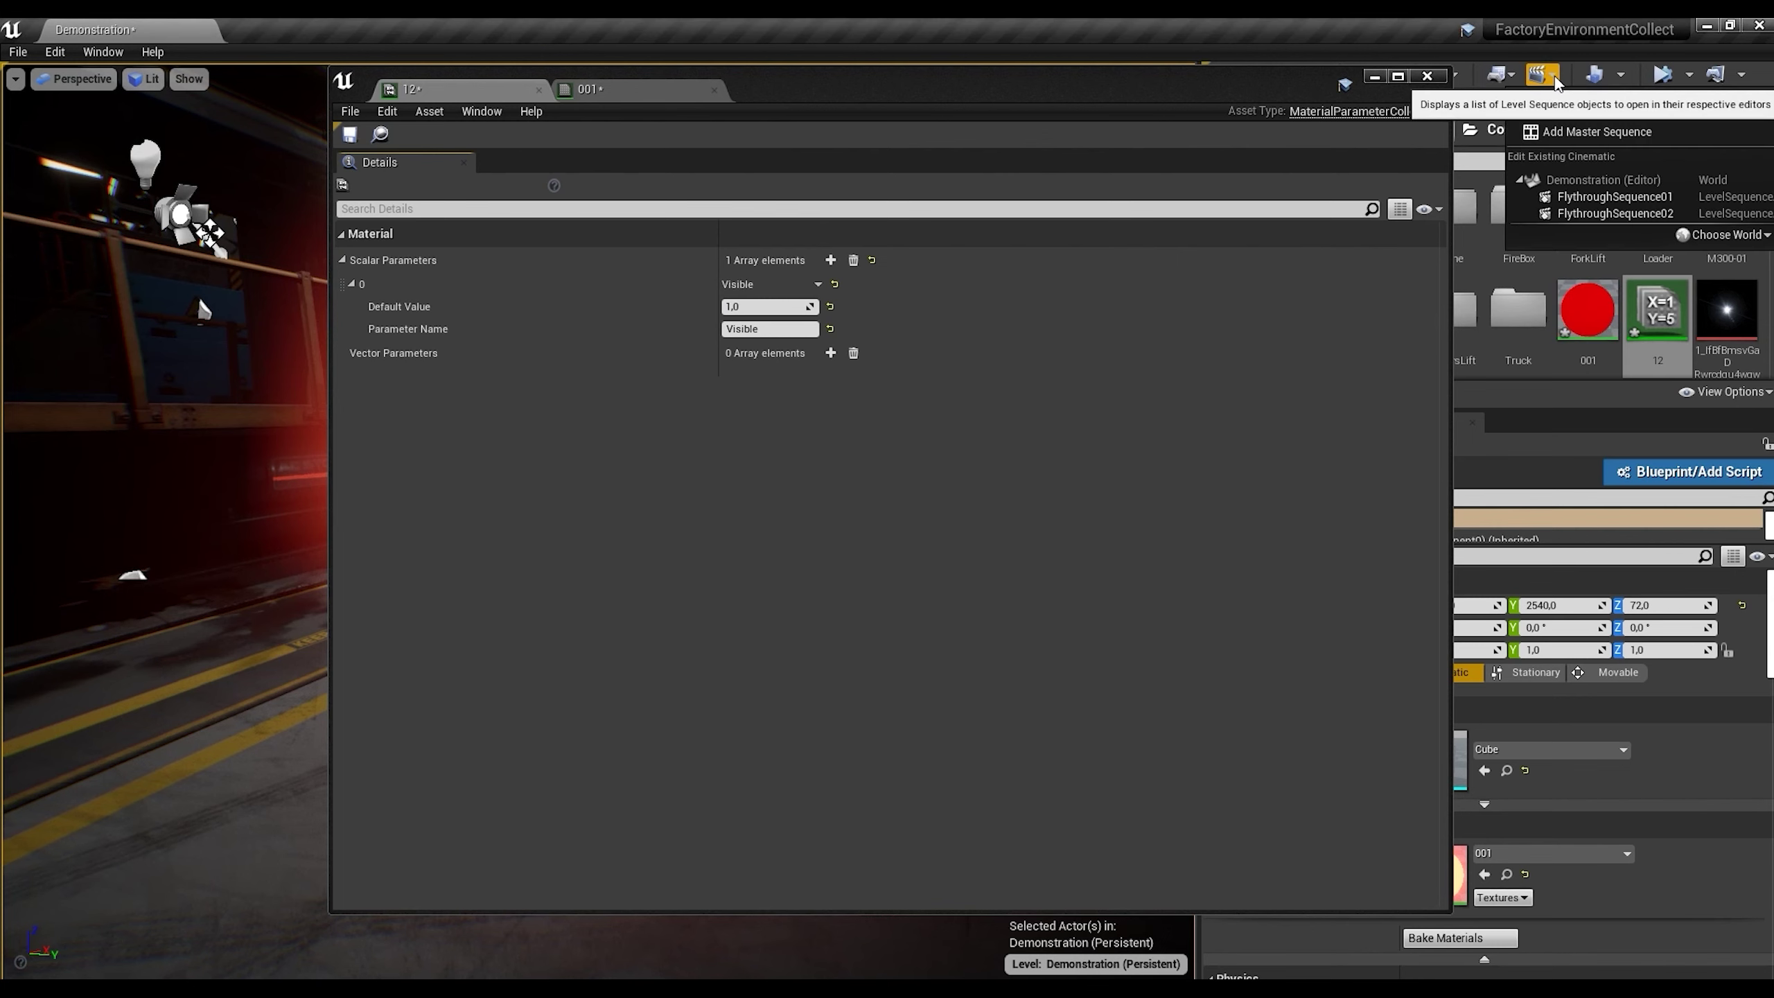
pyautogui.click(1574, 114)
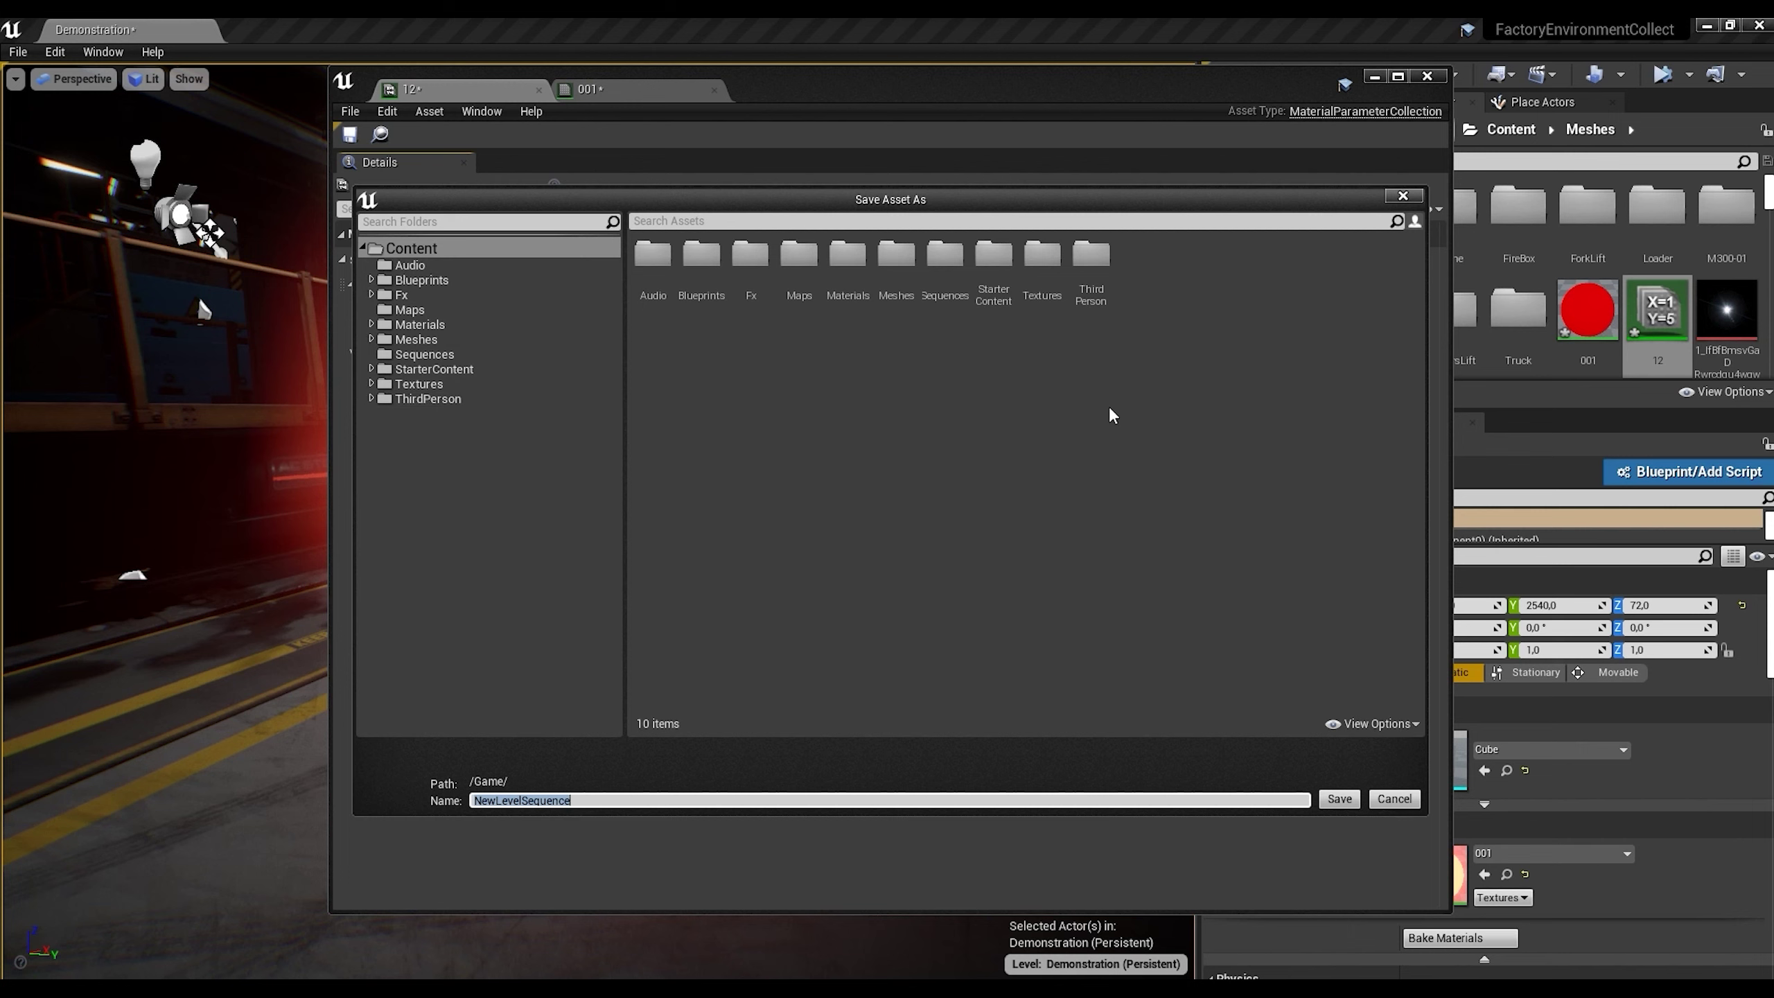
pyautogui.click(911, 760)
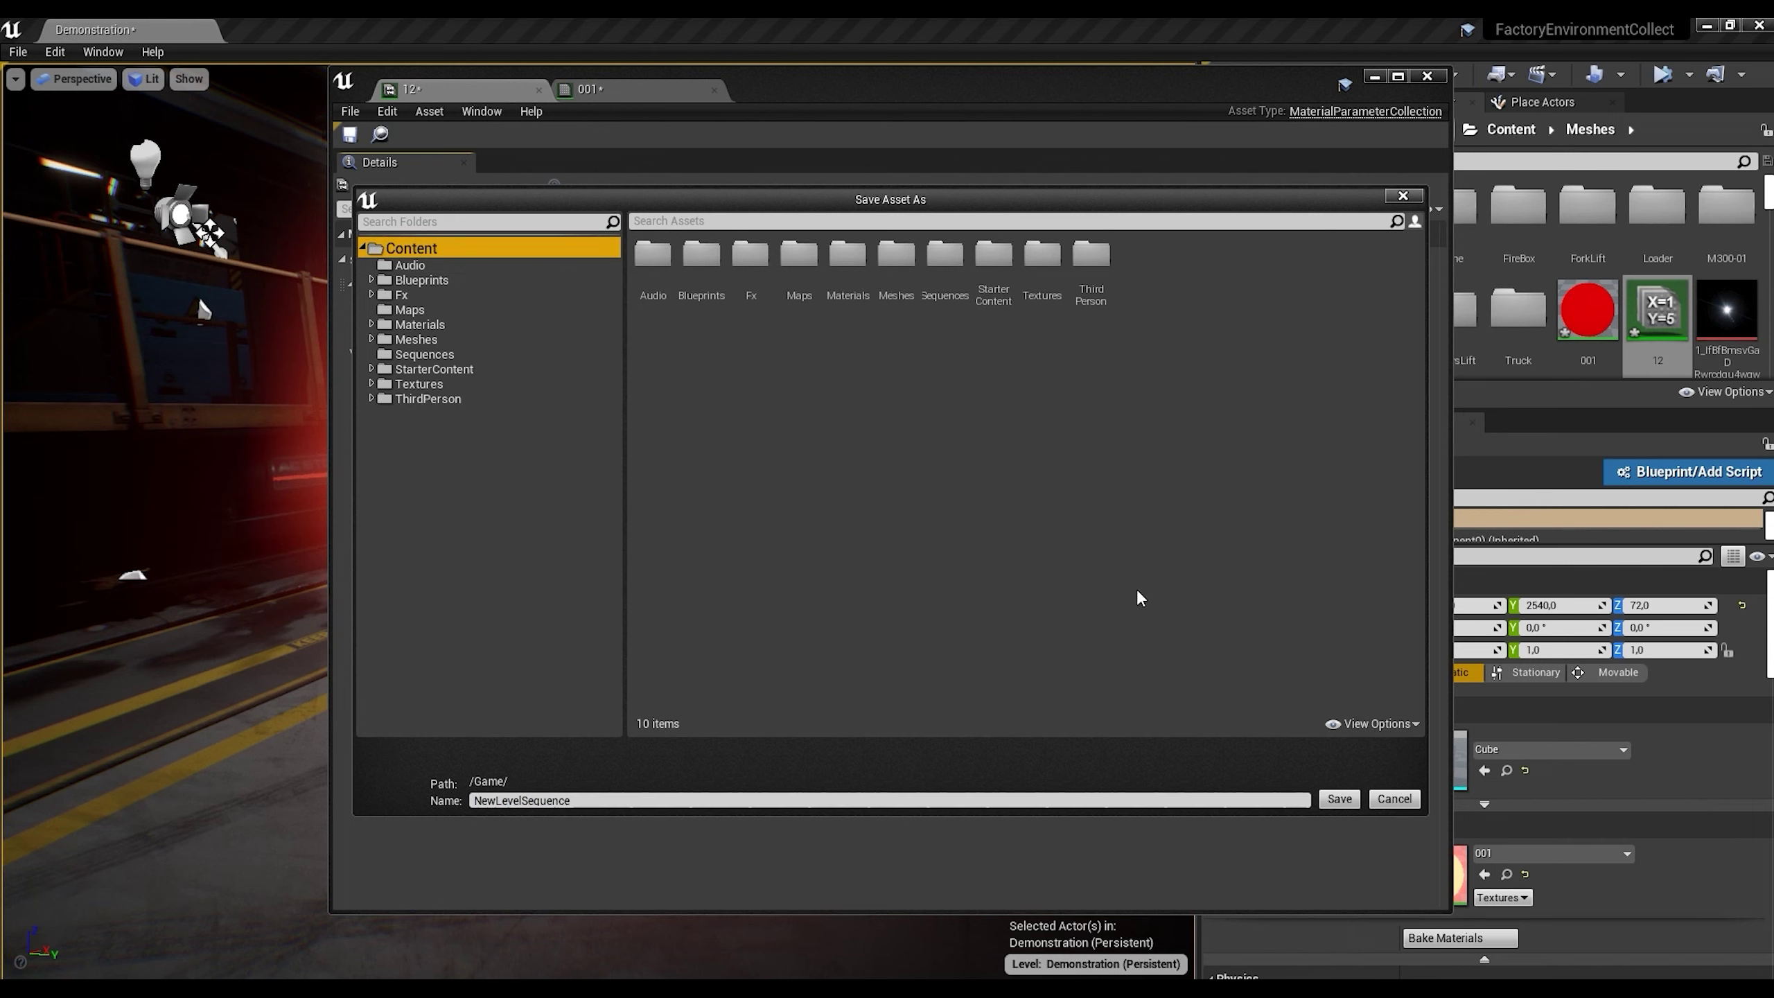
pyautogui.click(1339, 799)
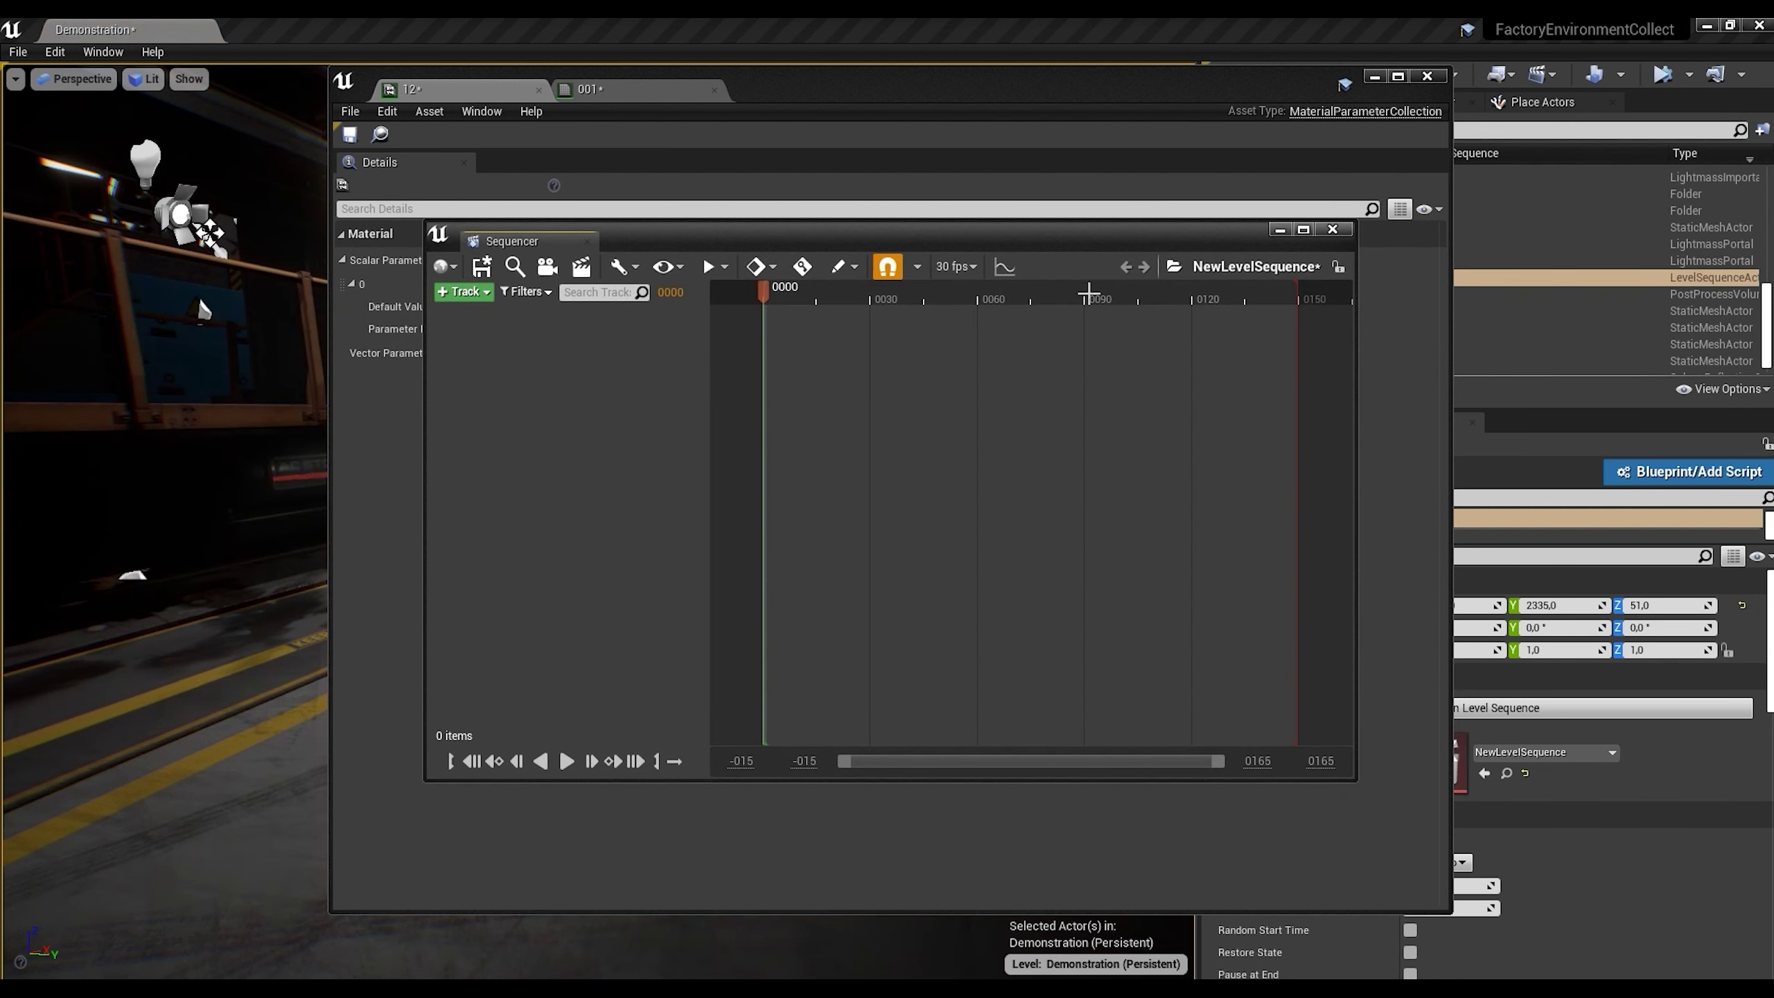
# Step: Minimize the parameter collection window and move the Sequencer window aside so the cube in the scene is in view
pyautogui.click(1050, 206)
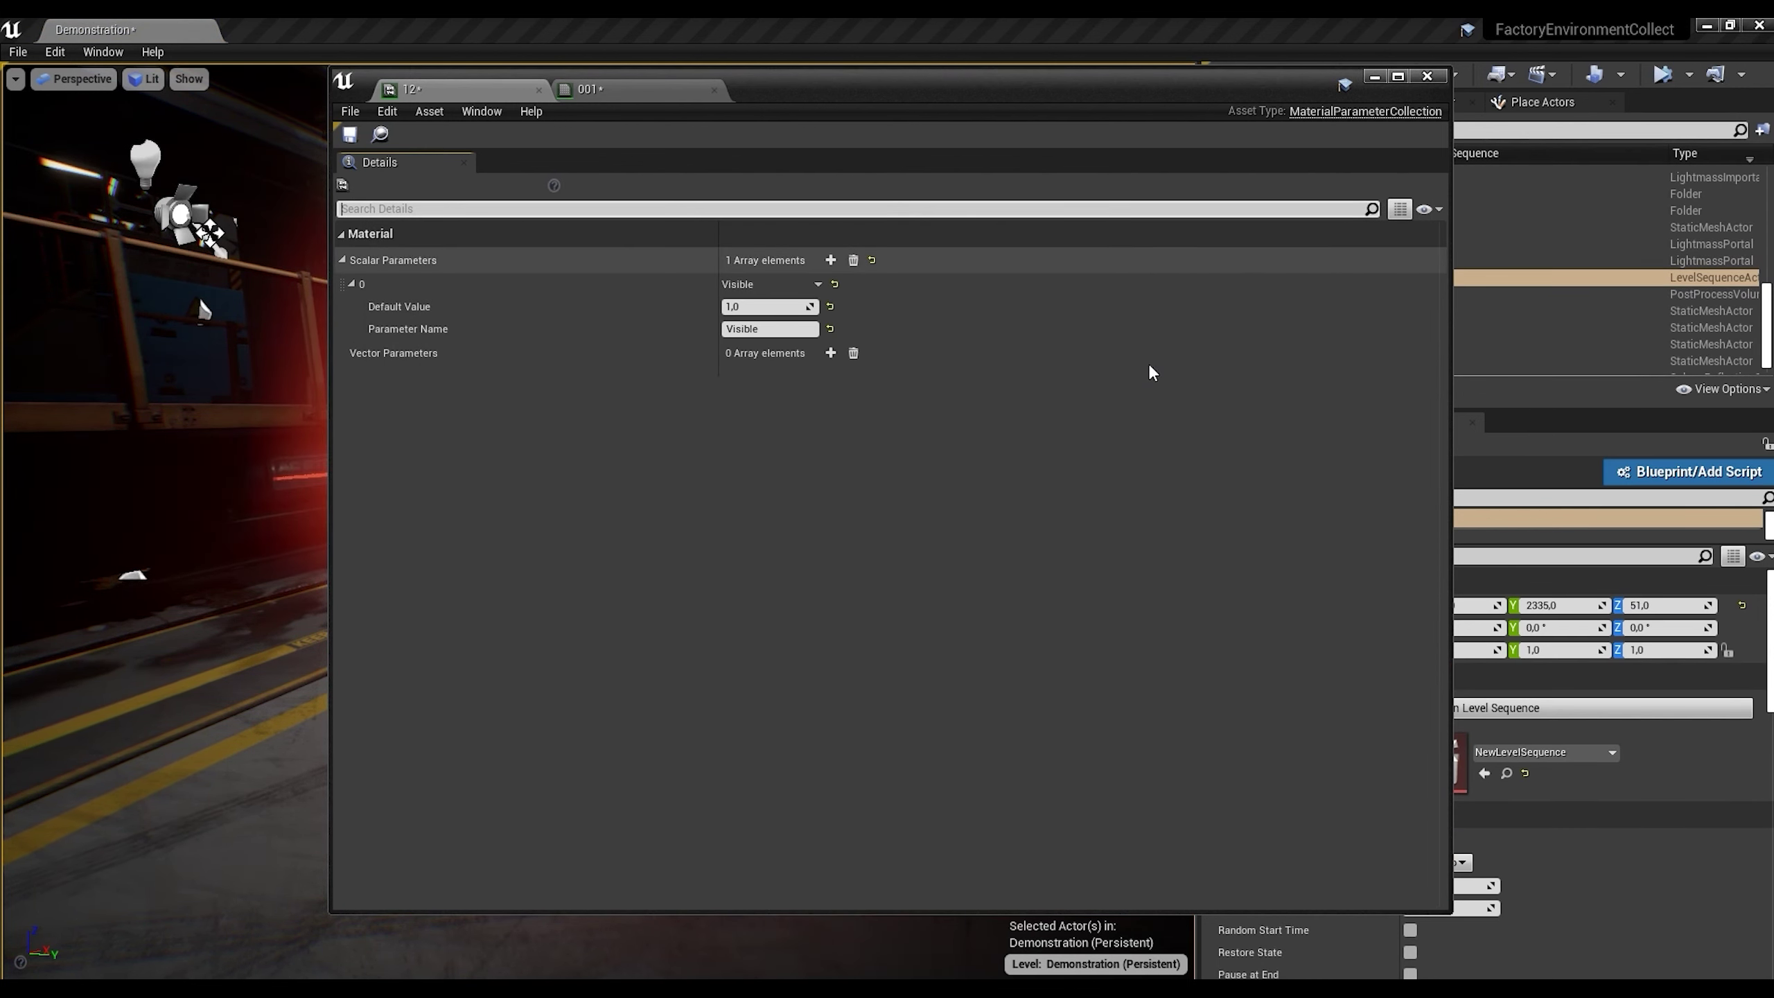
pyautogui.click(699, 915)
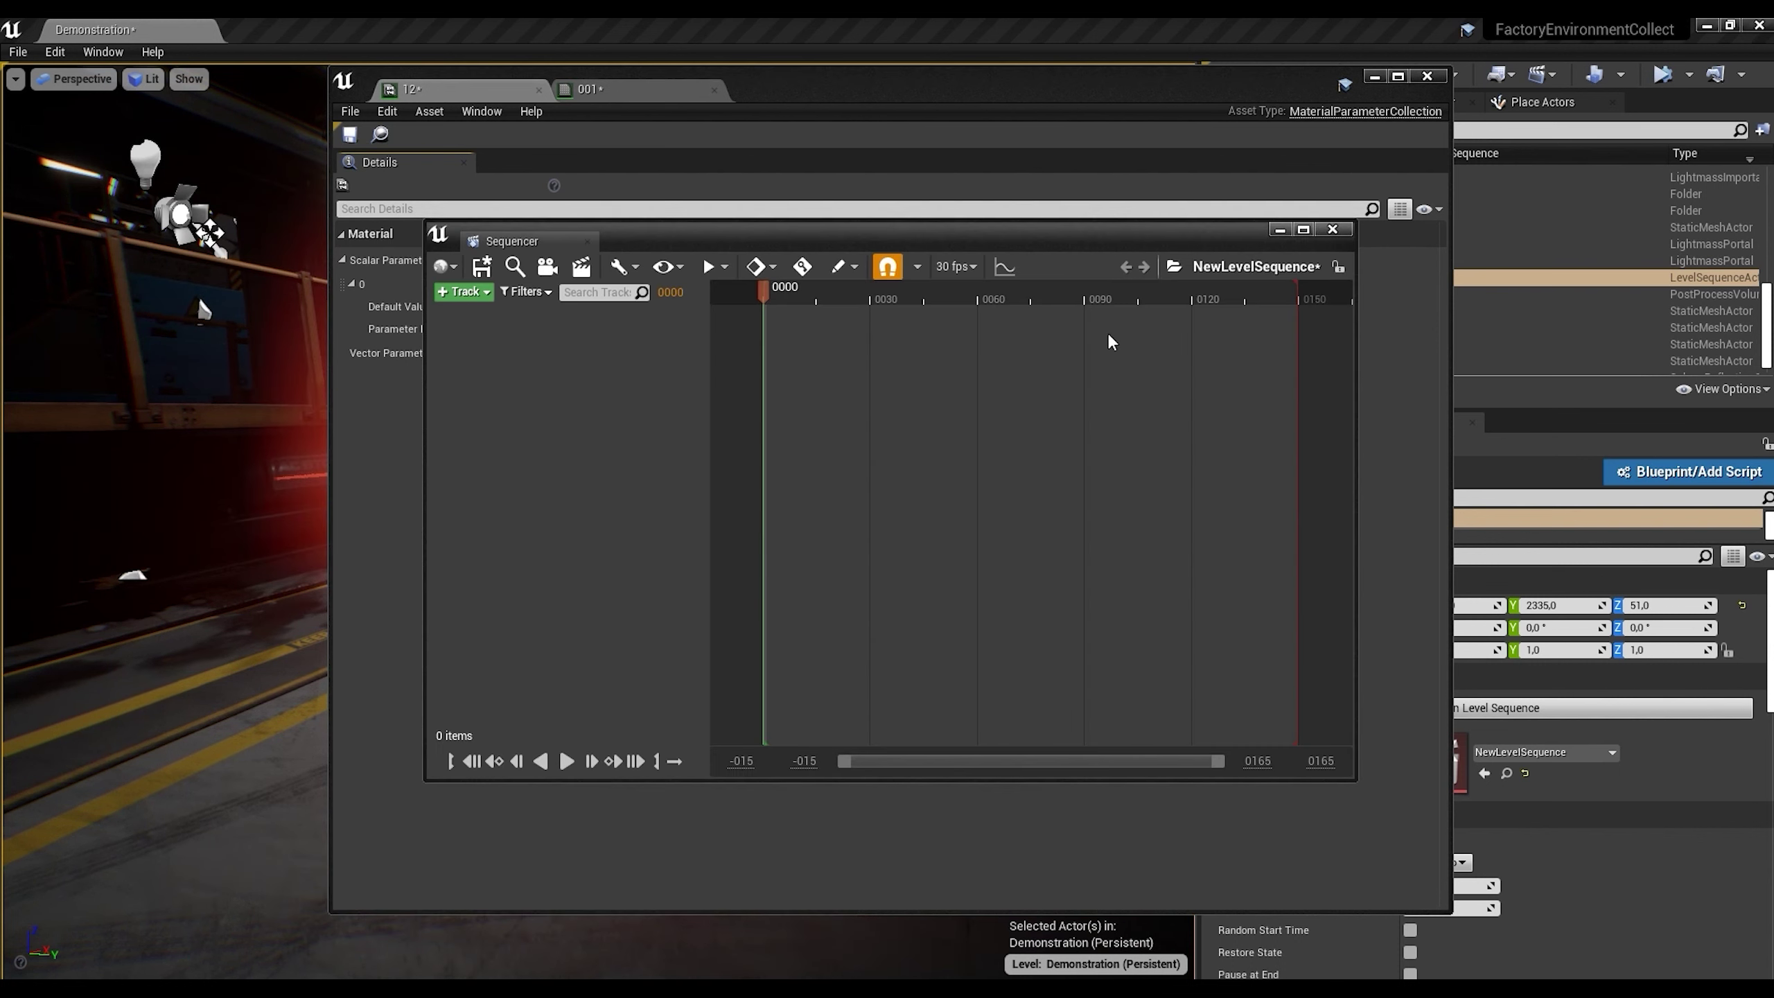
pyautogui.click(1093, 210)
pyautogui.click(1374, 76)
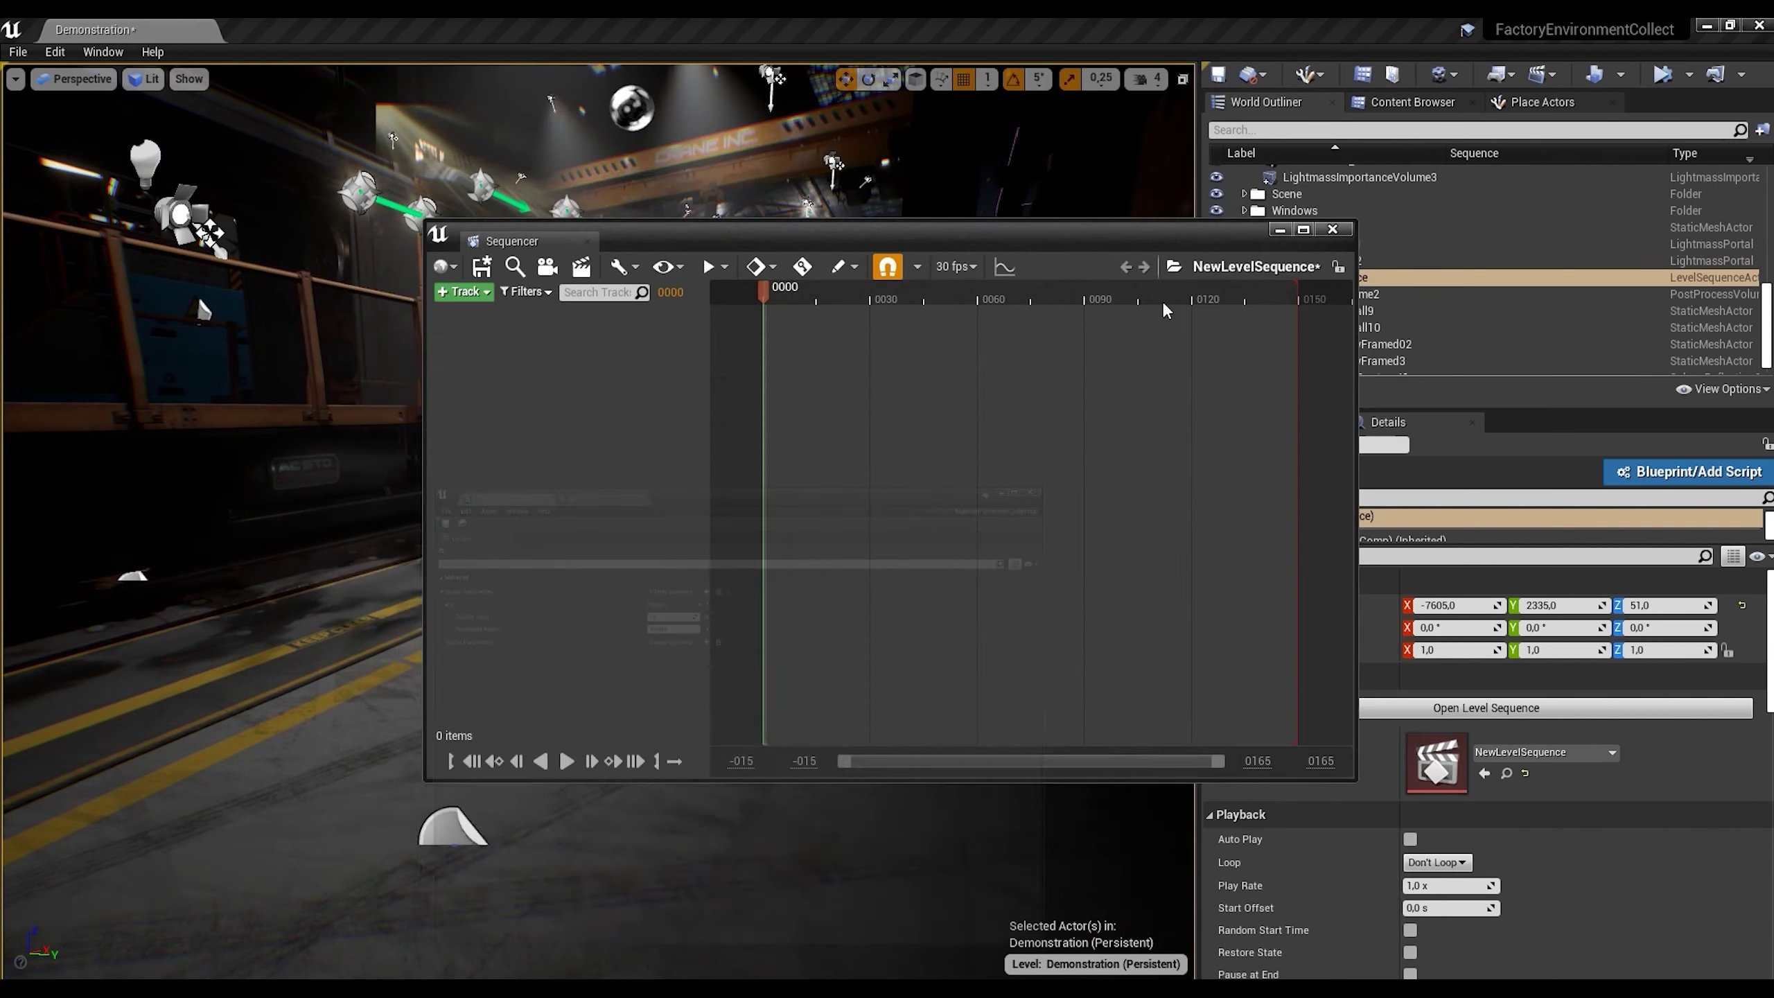
pyautogui.moveTo(1028, 242); pyautogui.dragTo(1445, 359)
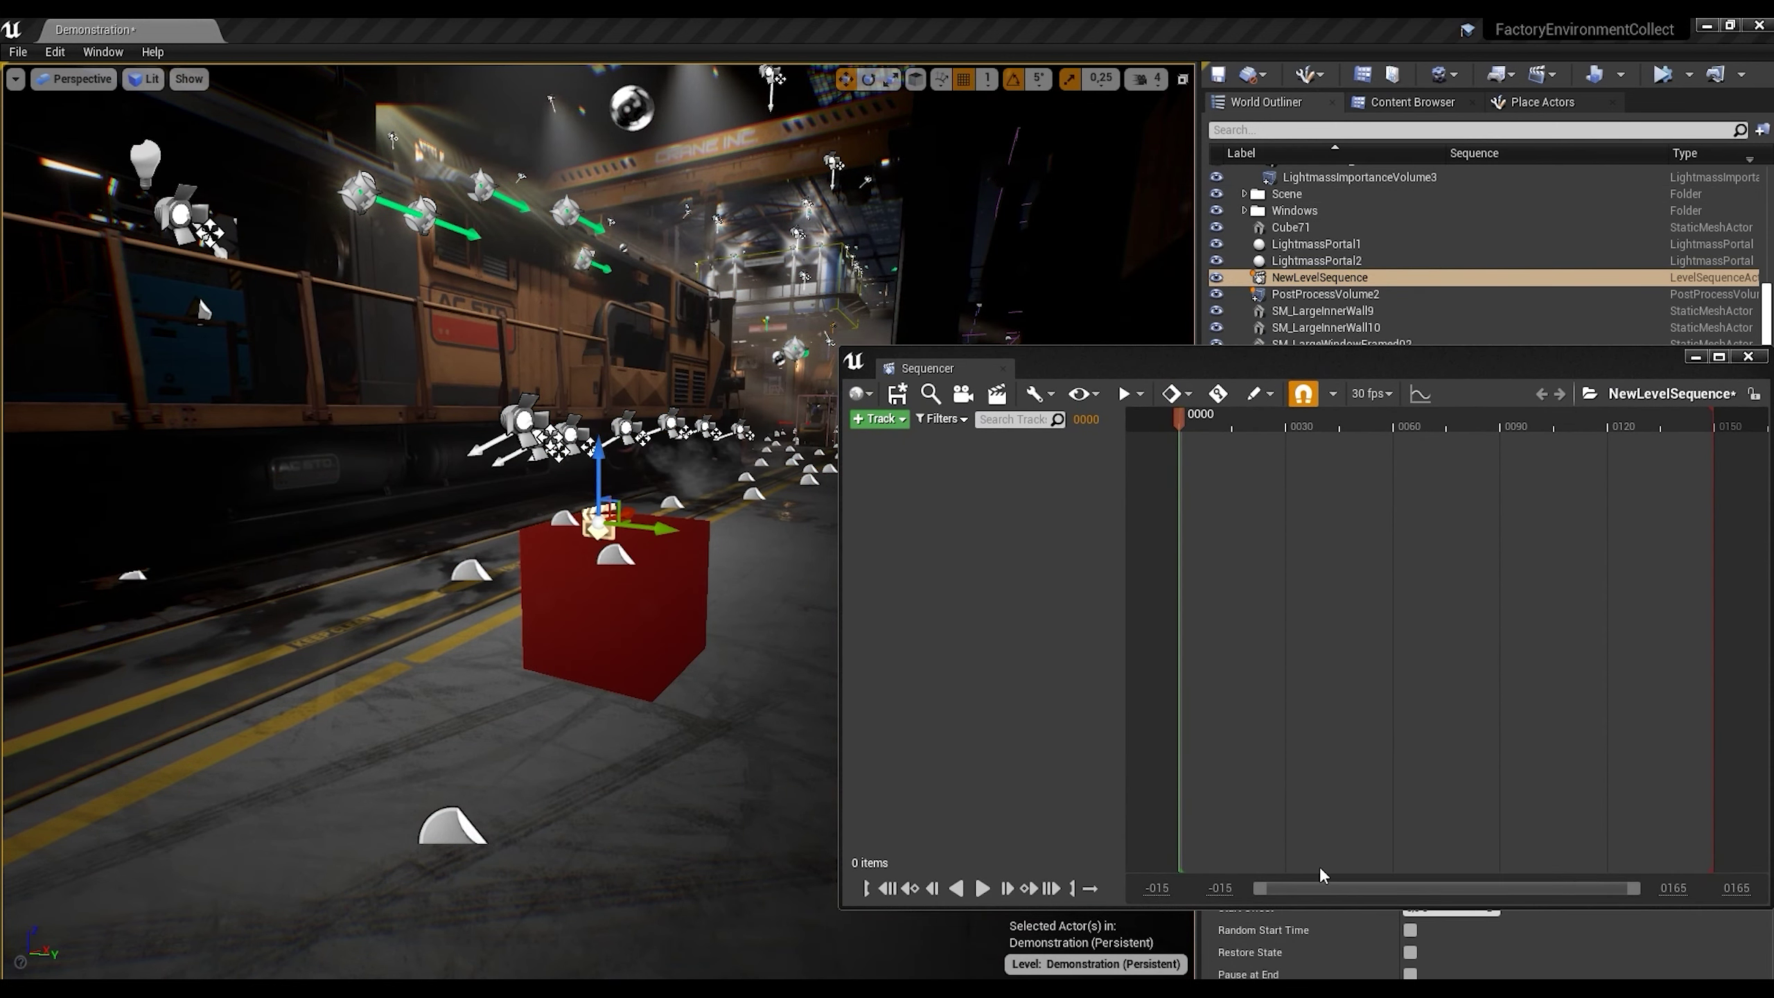
# Step: Add a Material Parameter Collection track for collection 12 with its Visible parameter keyed at frame 15, and expand the track
pyautogui.moveTo(1186, 421); pyautogui.dragTo(1233, 423)
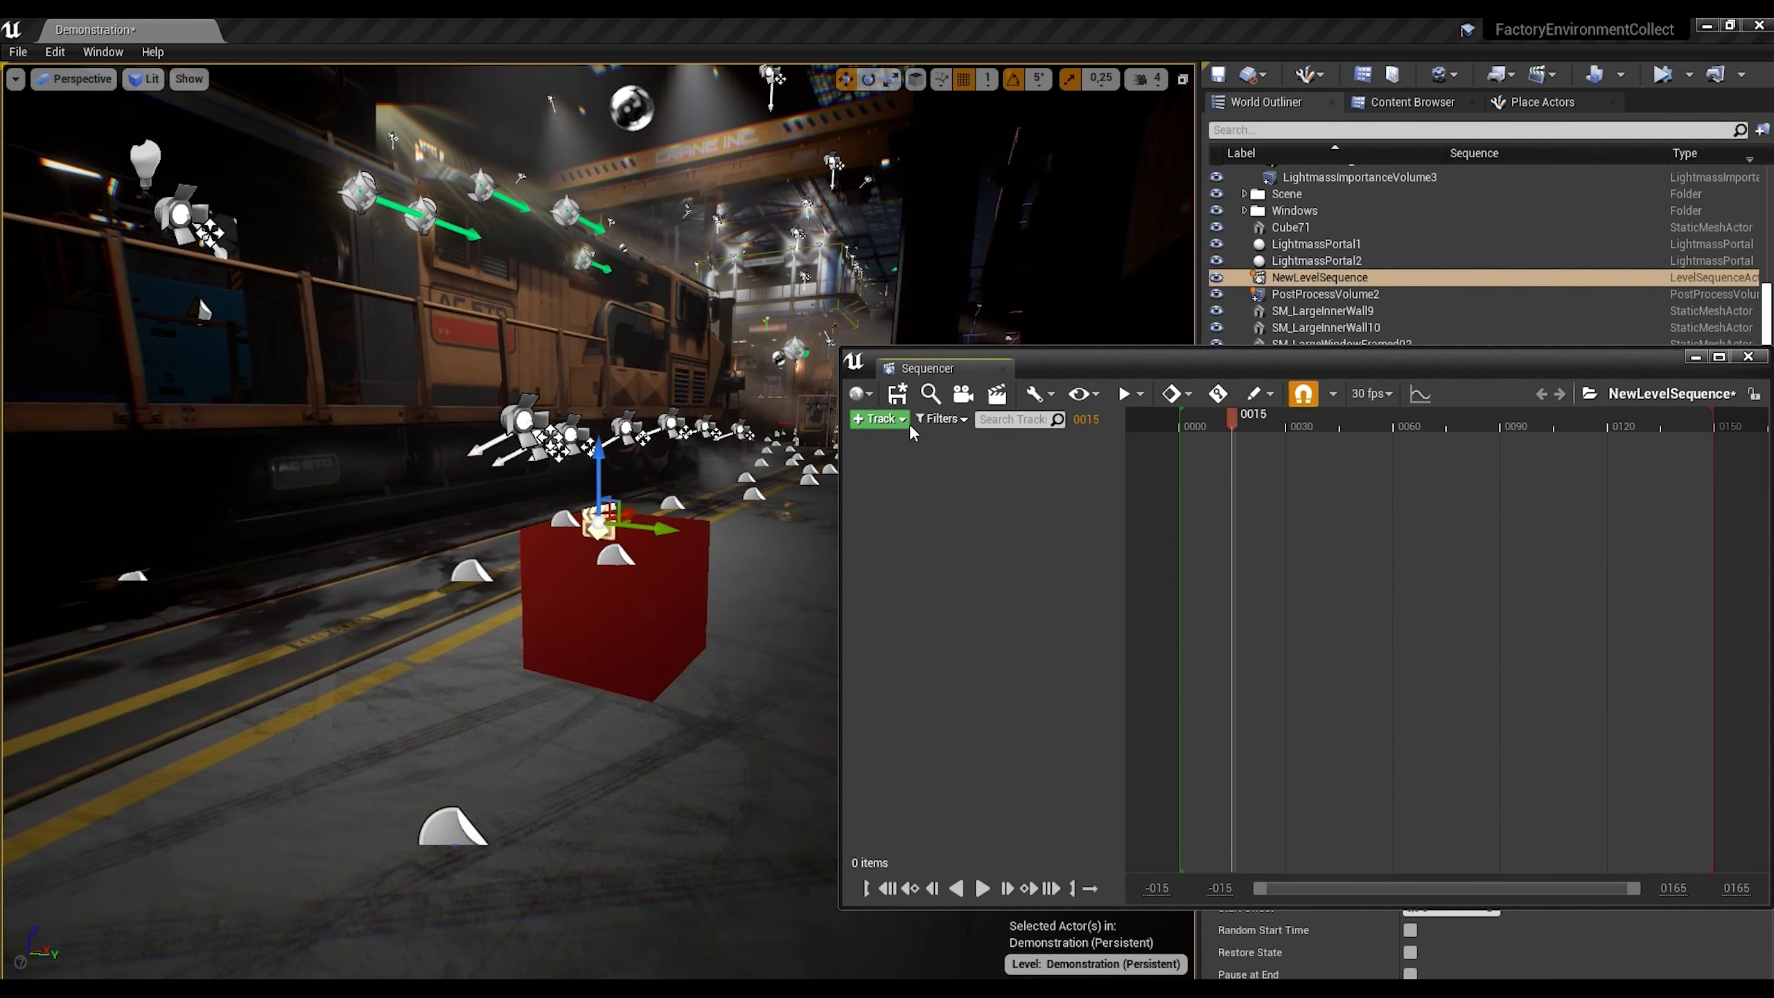
pyautogui.click(897, 419)
pyautogui.moveTo(978, 663)
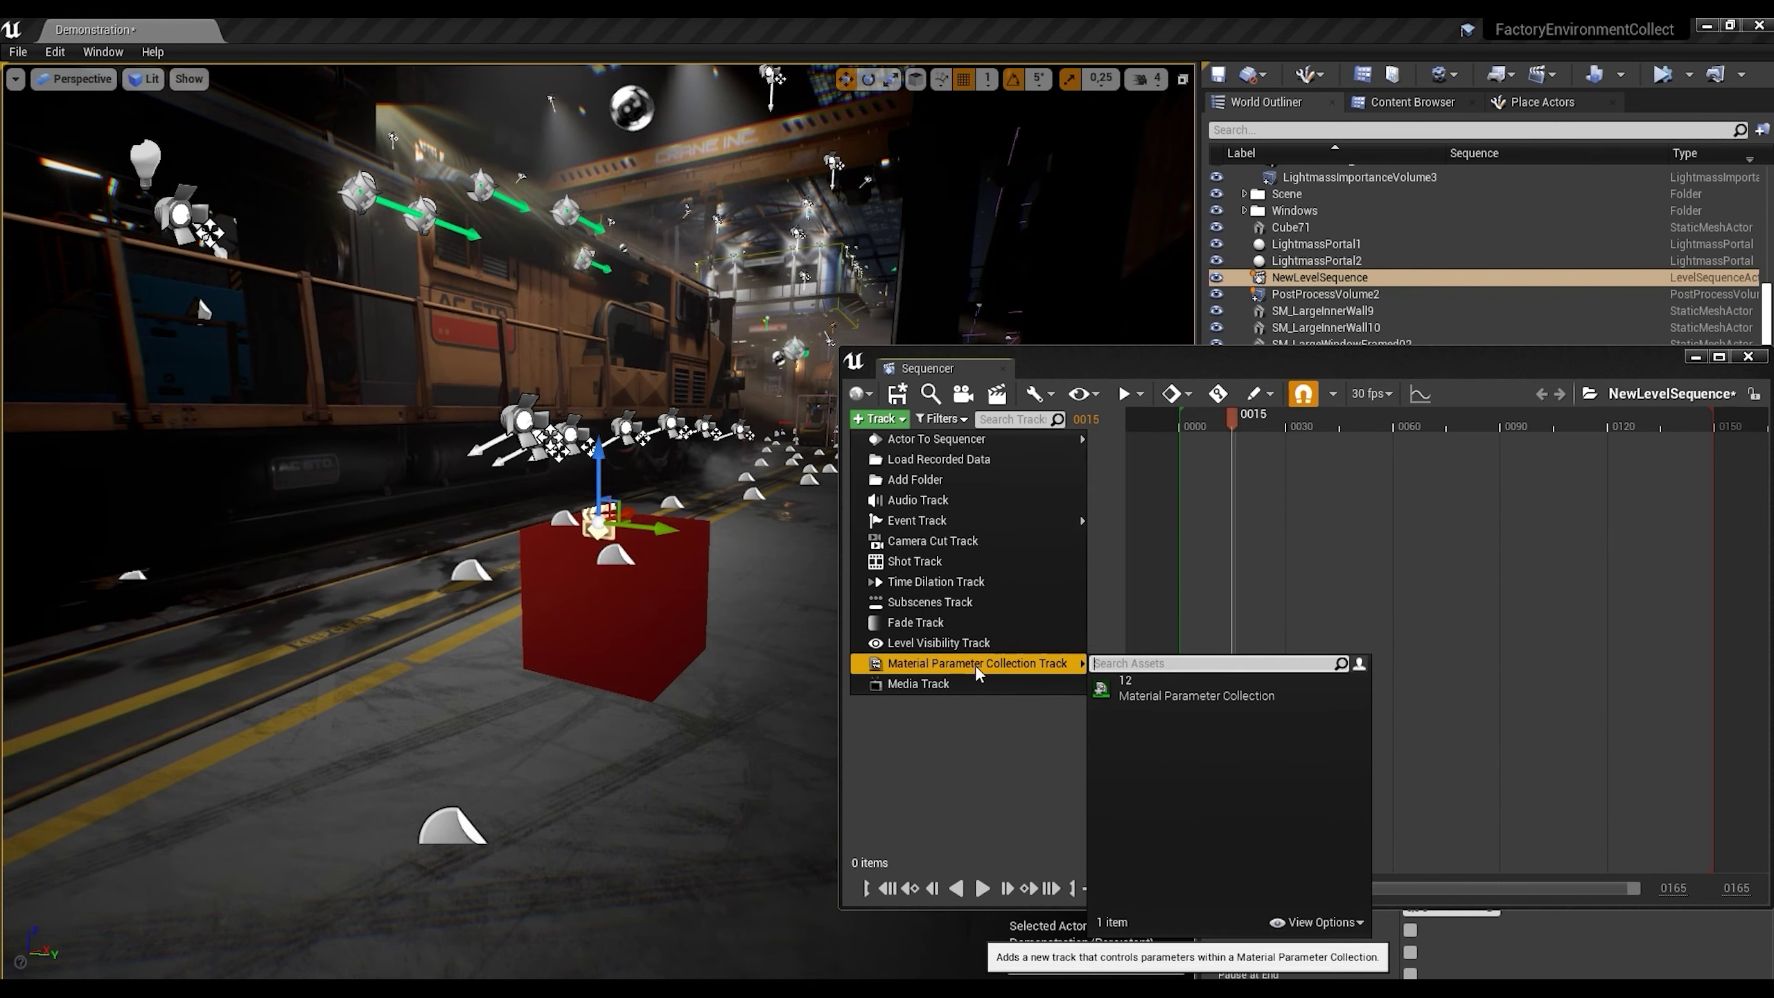
pyautogui.click(1178, 696)
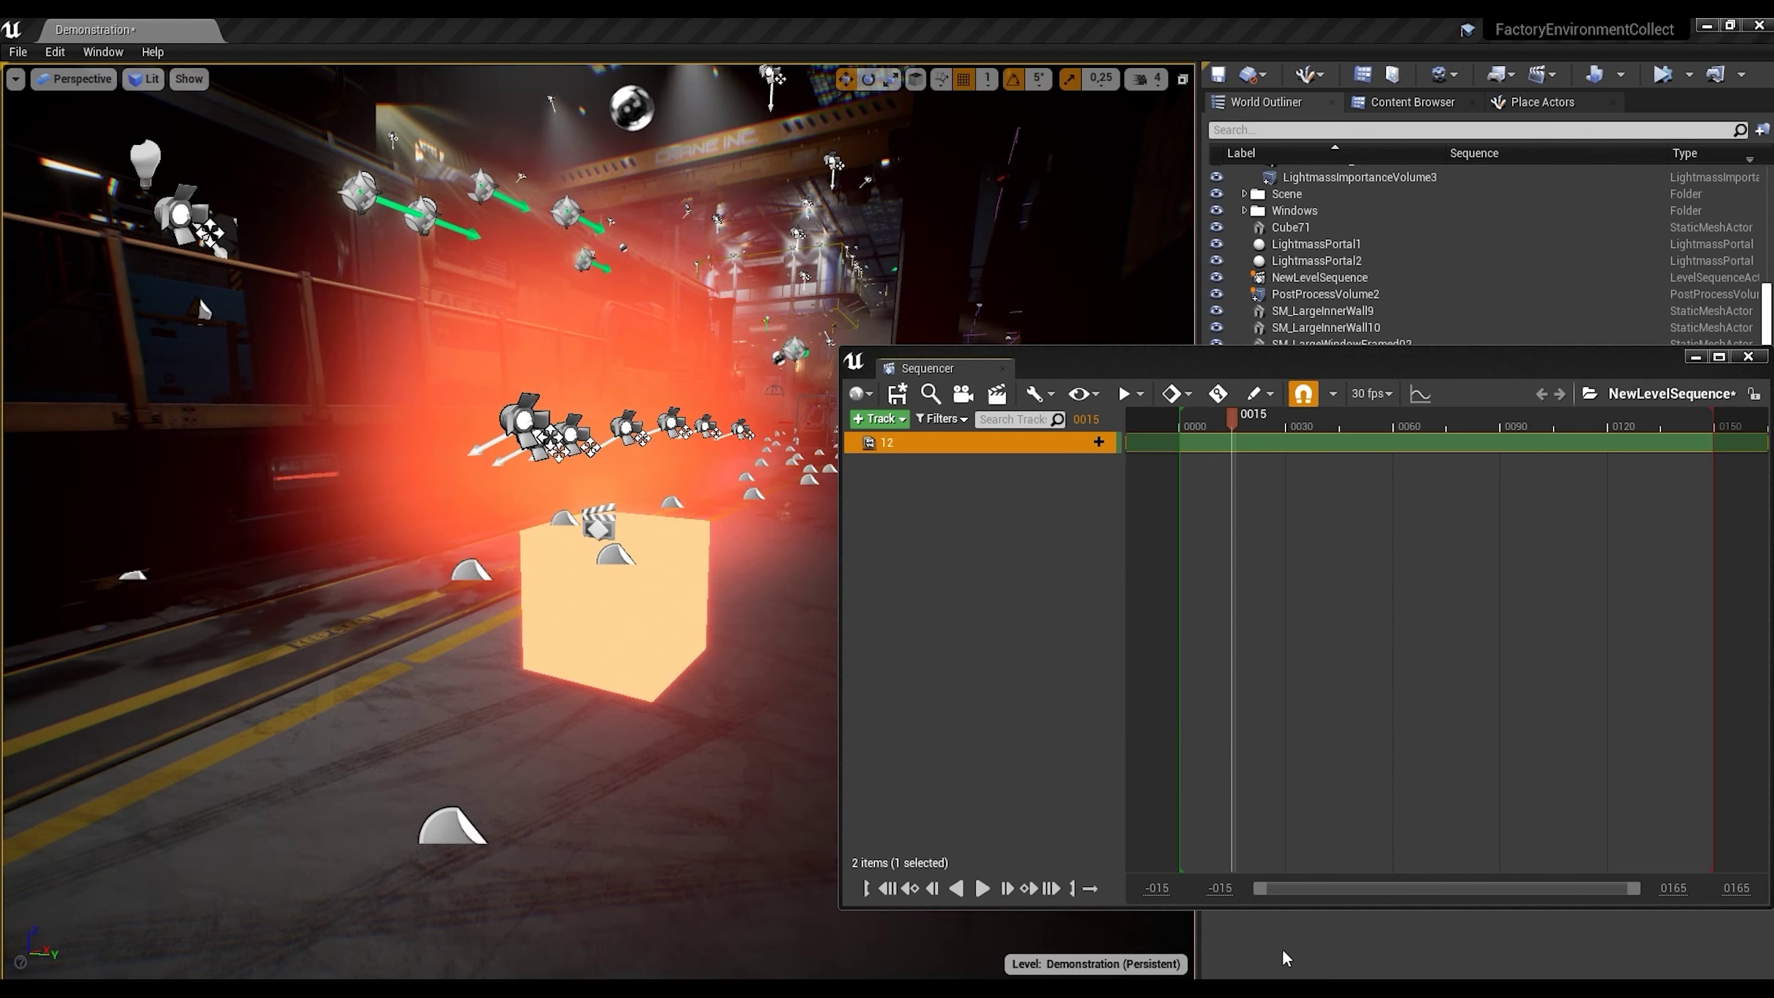
pyautogui.click(1100, 443)
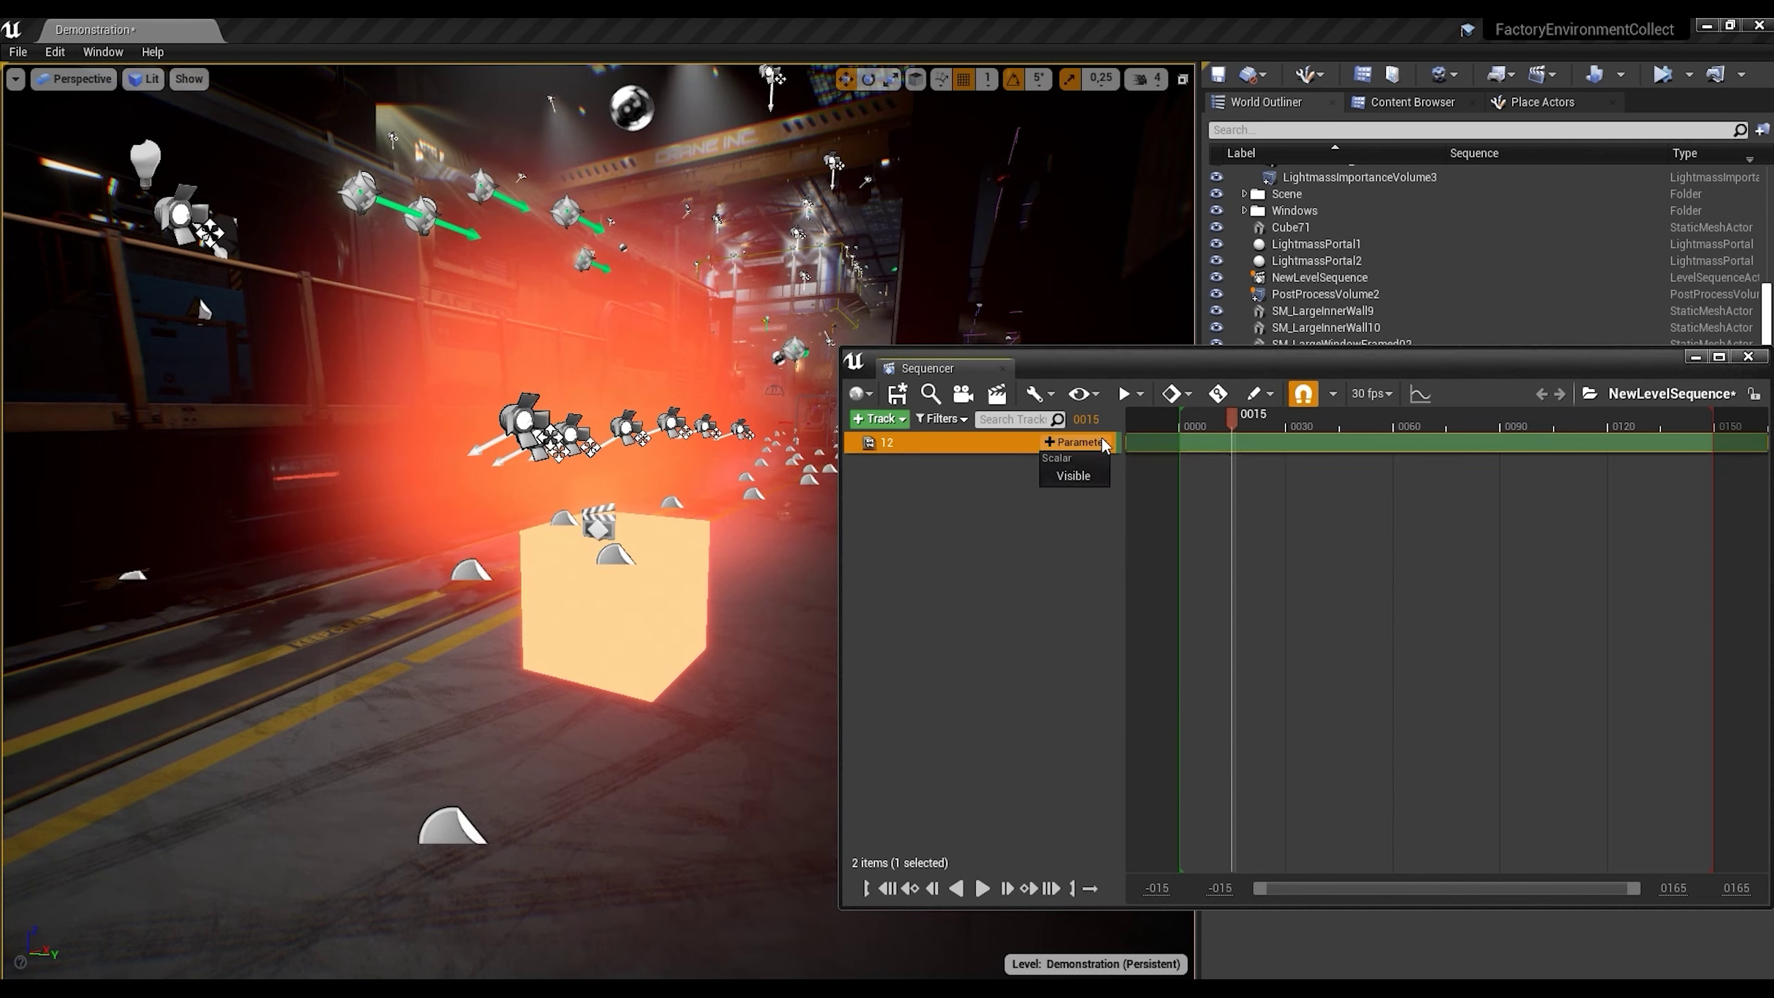
pyautogui.click(1088, 474)
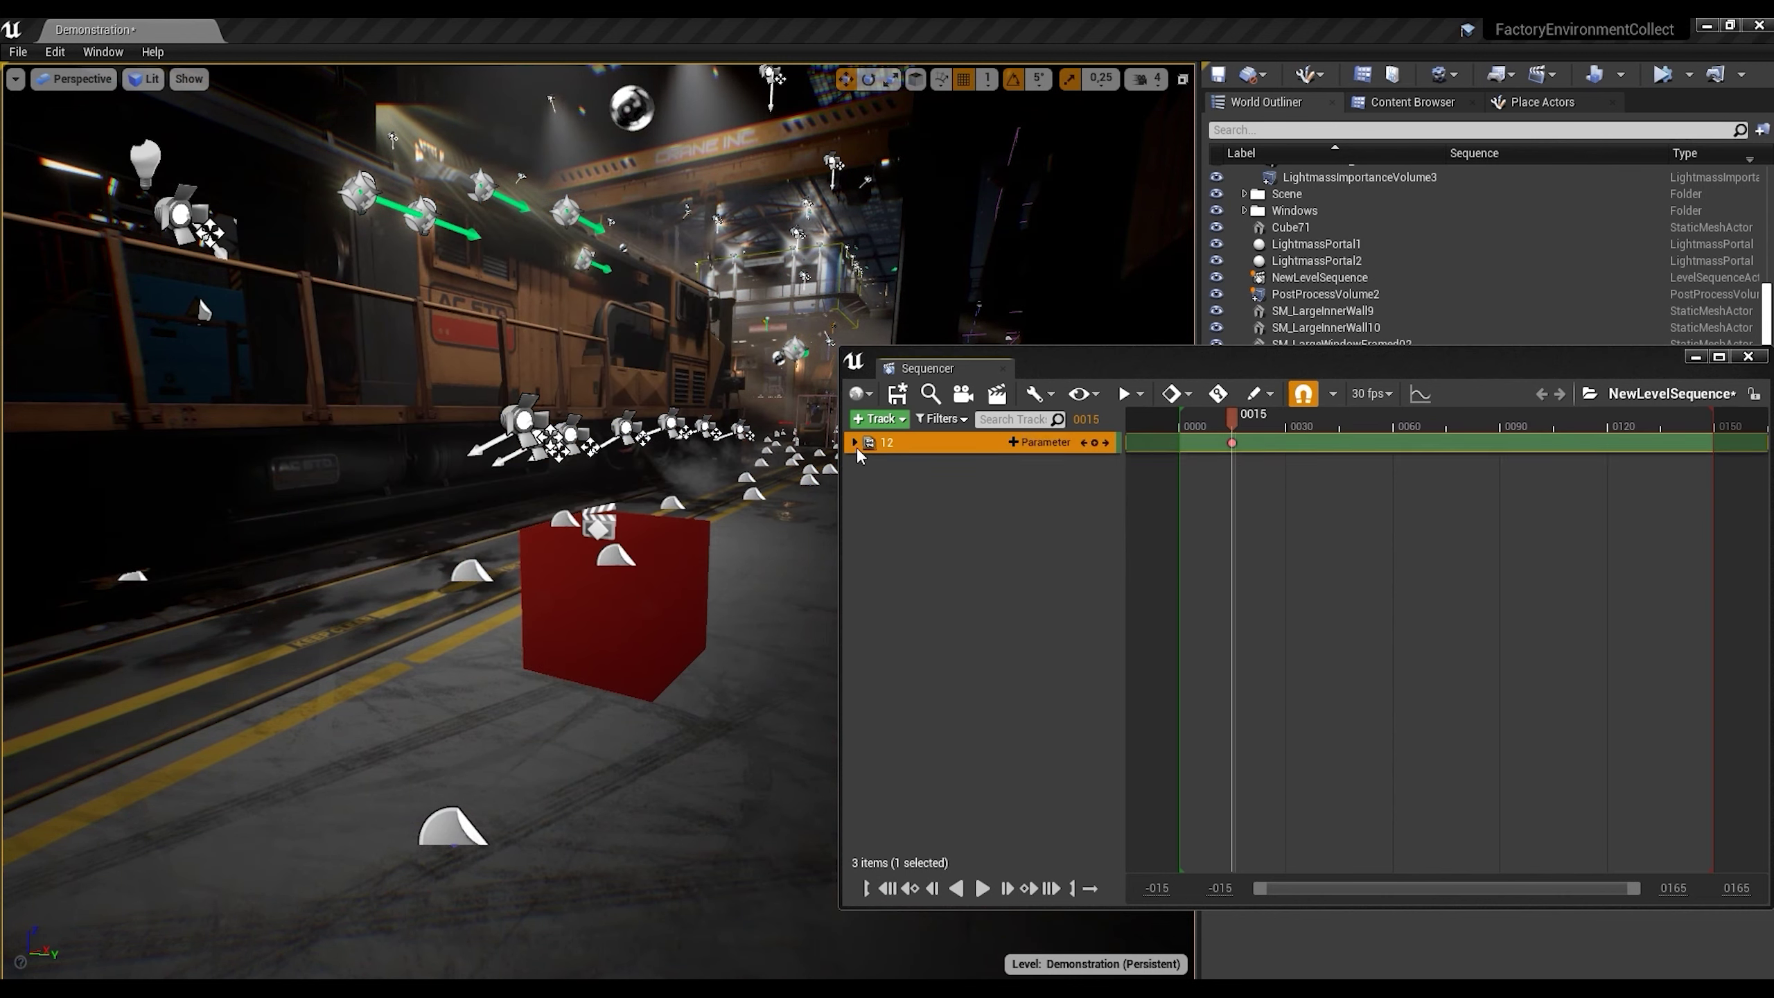
pyautogui.click(855, 442)
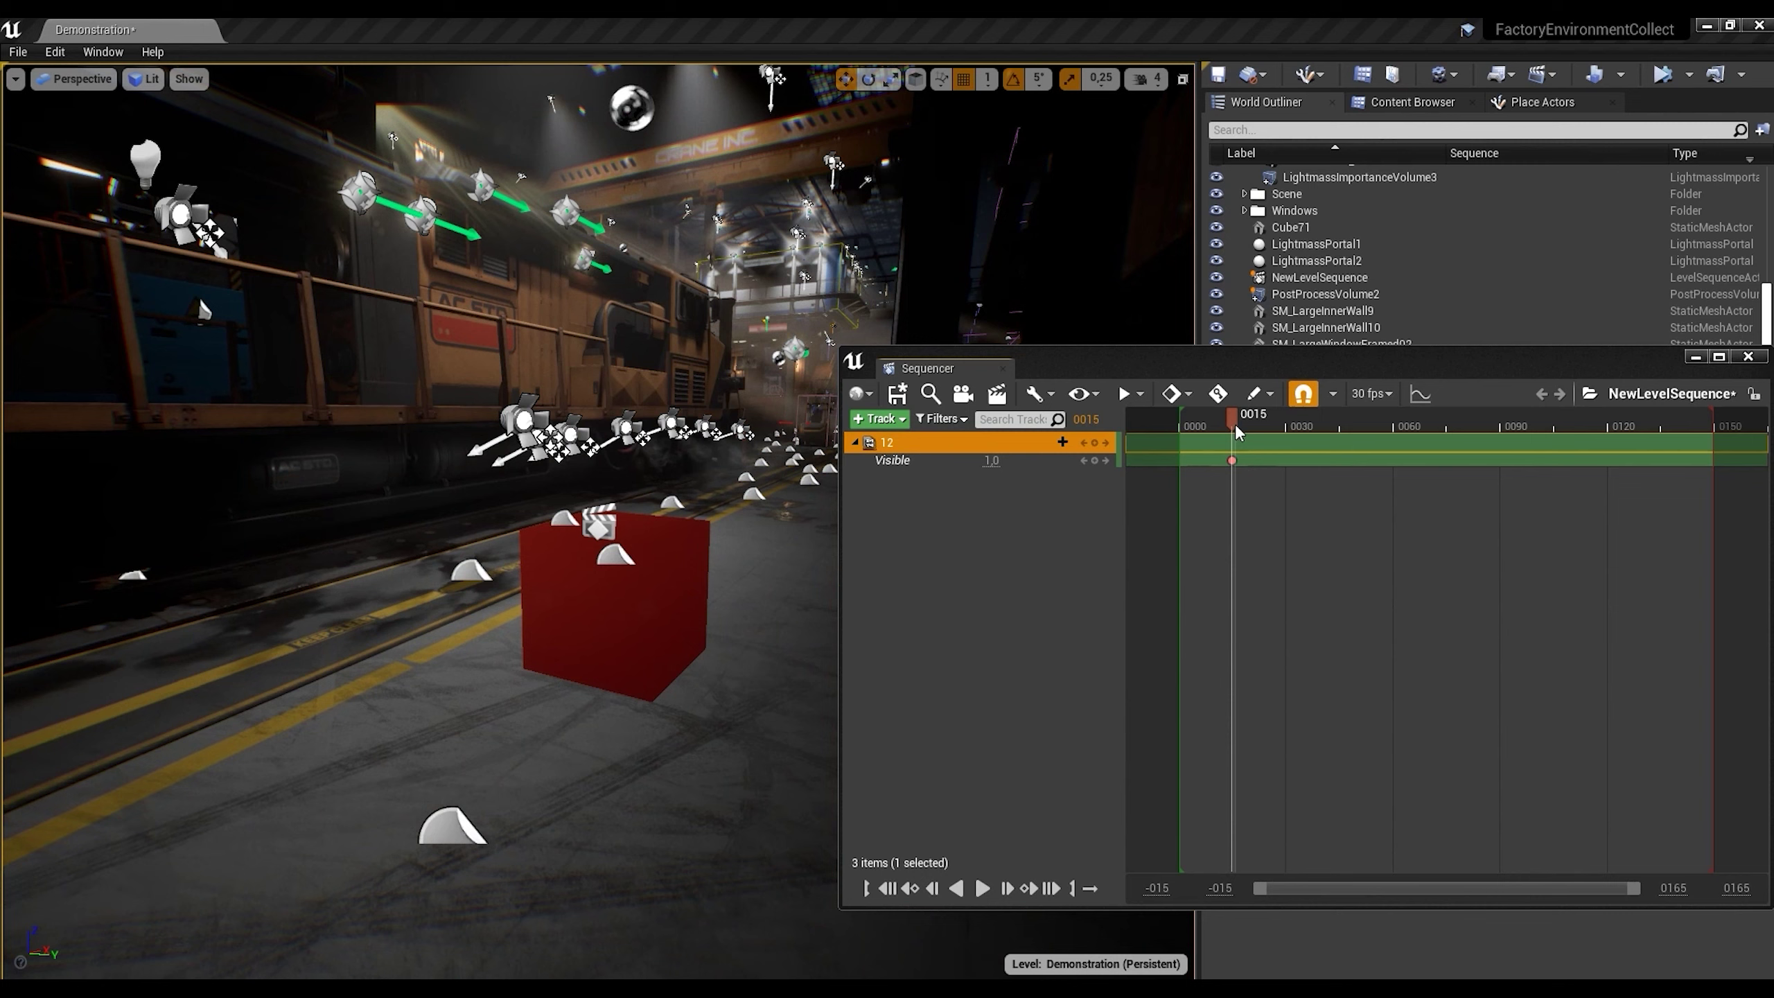
# Step: Add a key on the Visible parameter at frame 25 and set its value to 0
pyautogui.moveTo(1234, 423); pyautogui.dragTo(1269, 427)
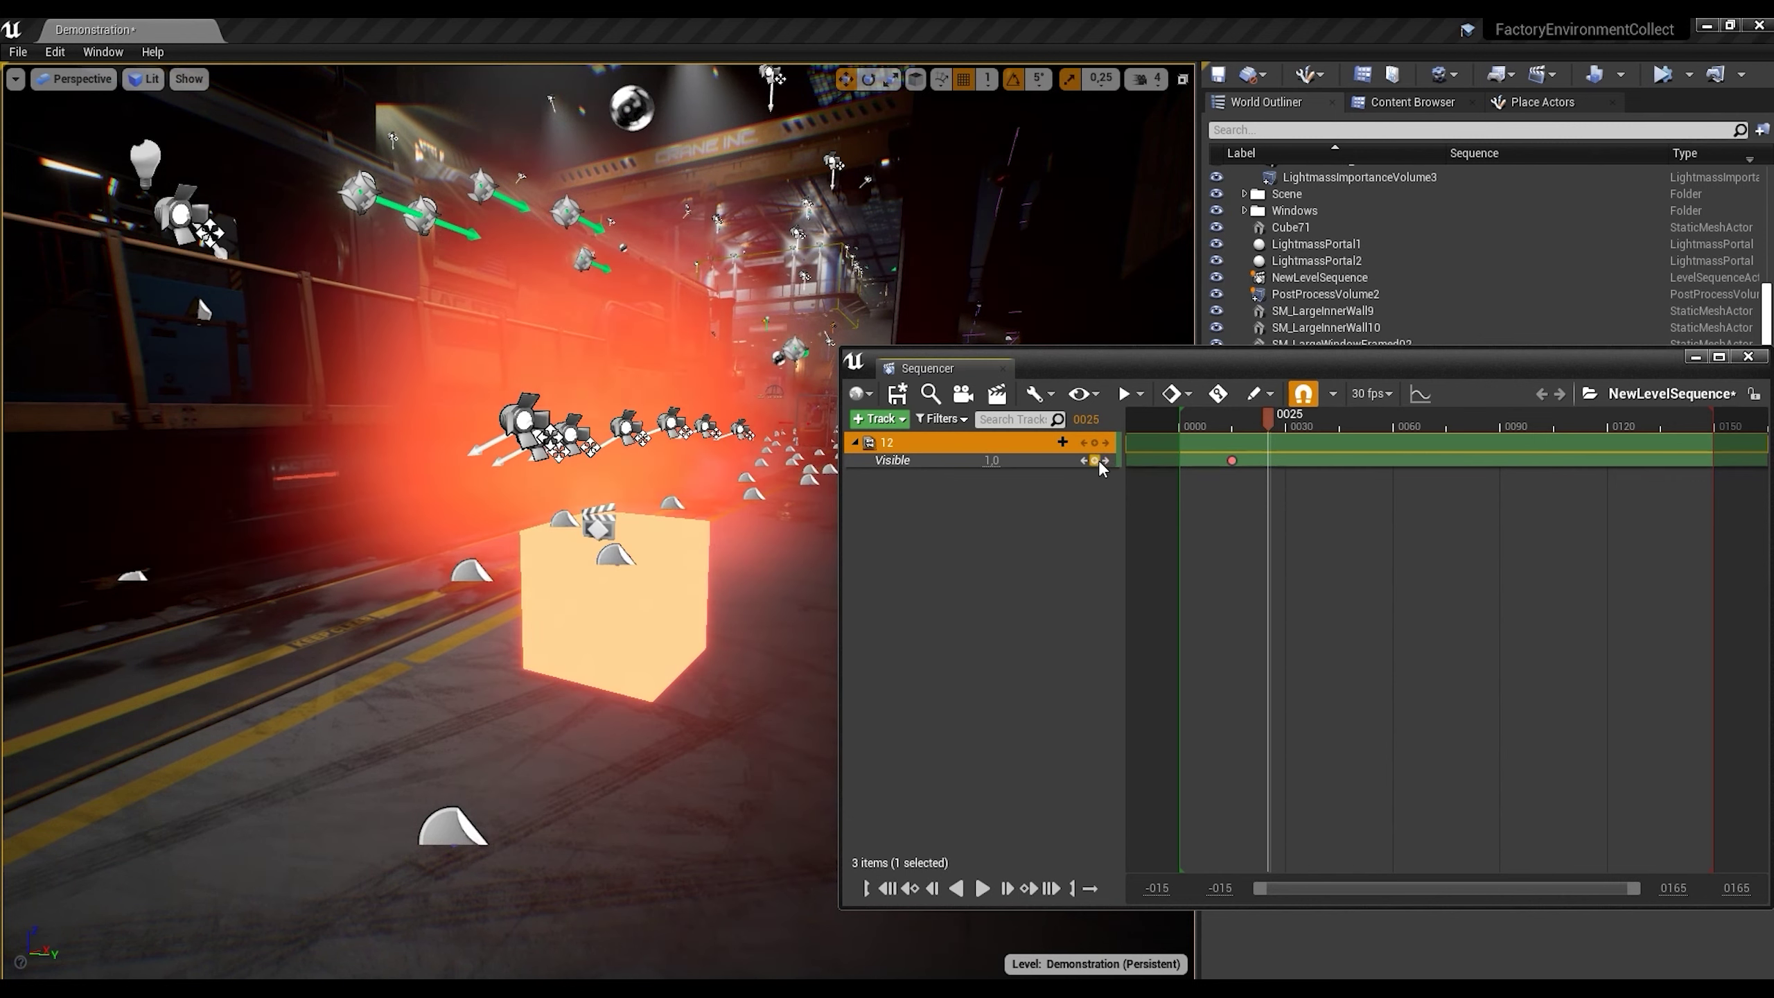
pyautogui.click(1094, 461)
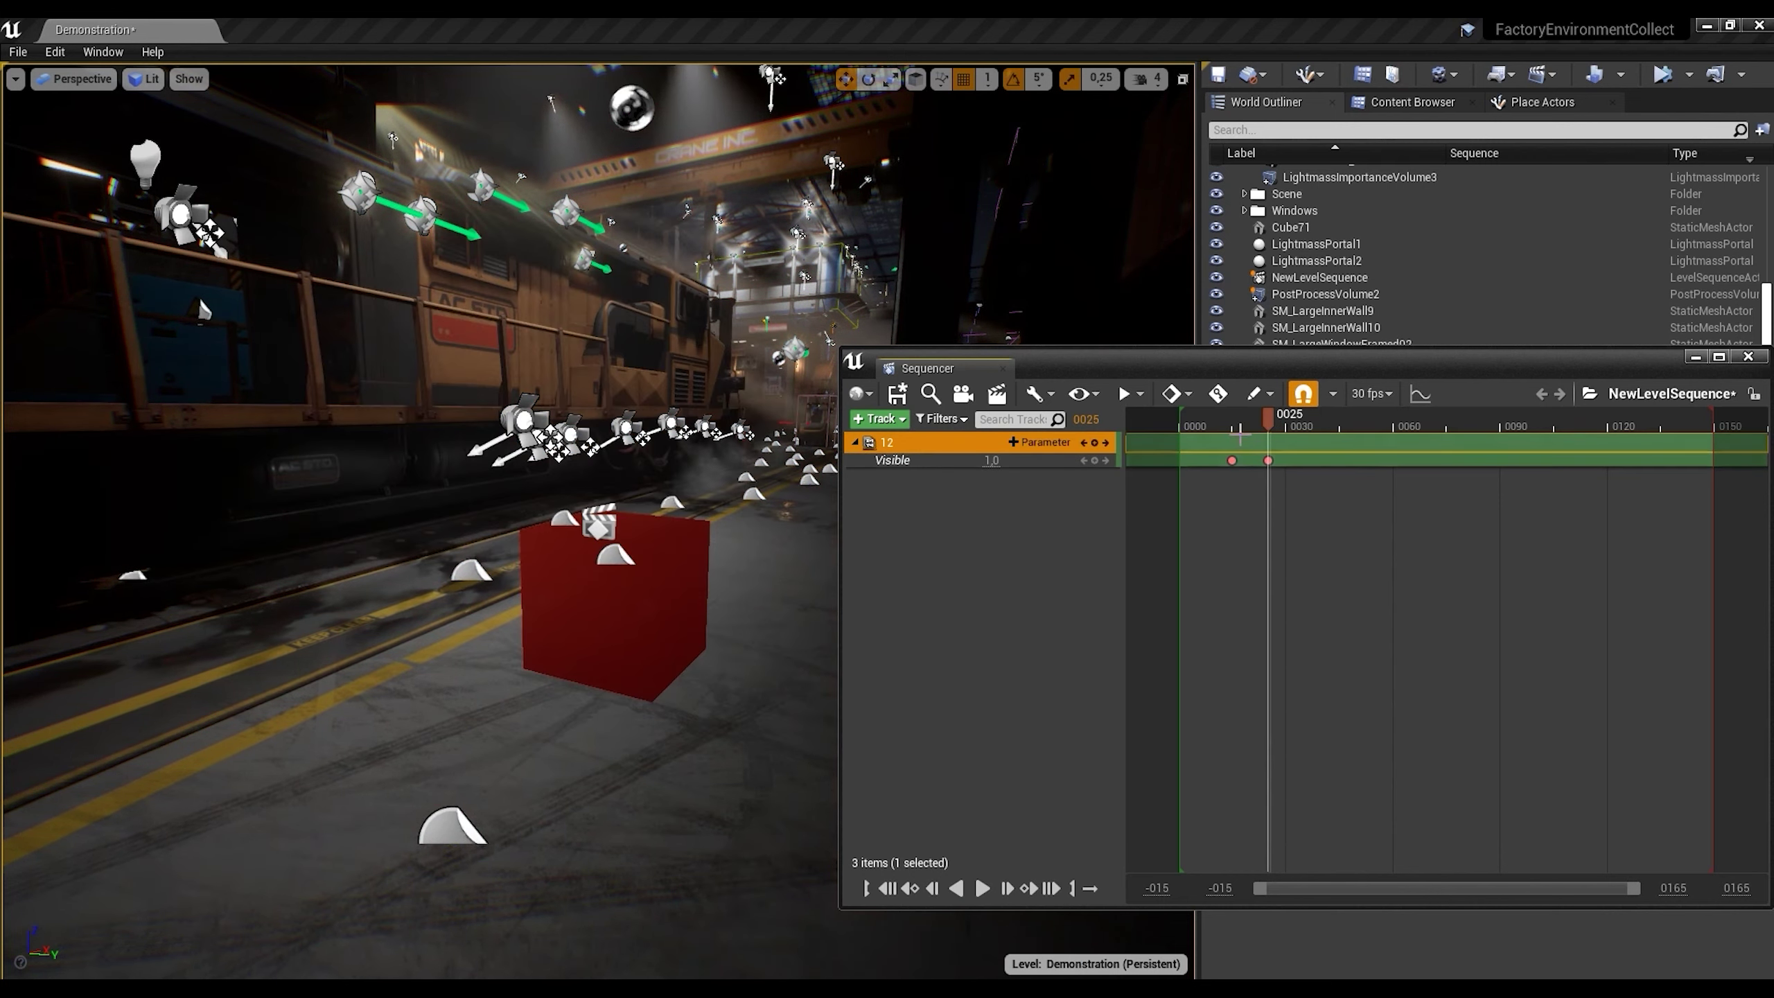
pyautogui.moveTo(1232, 426); pyautogui.dragTo(1269, 435)
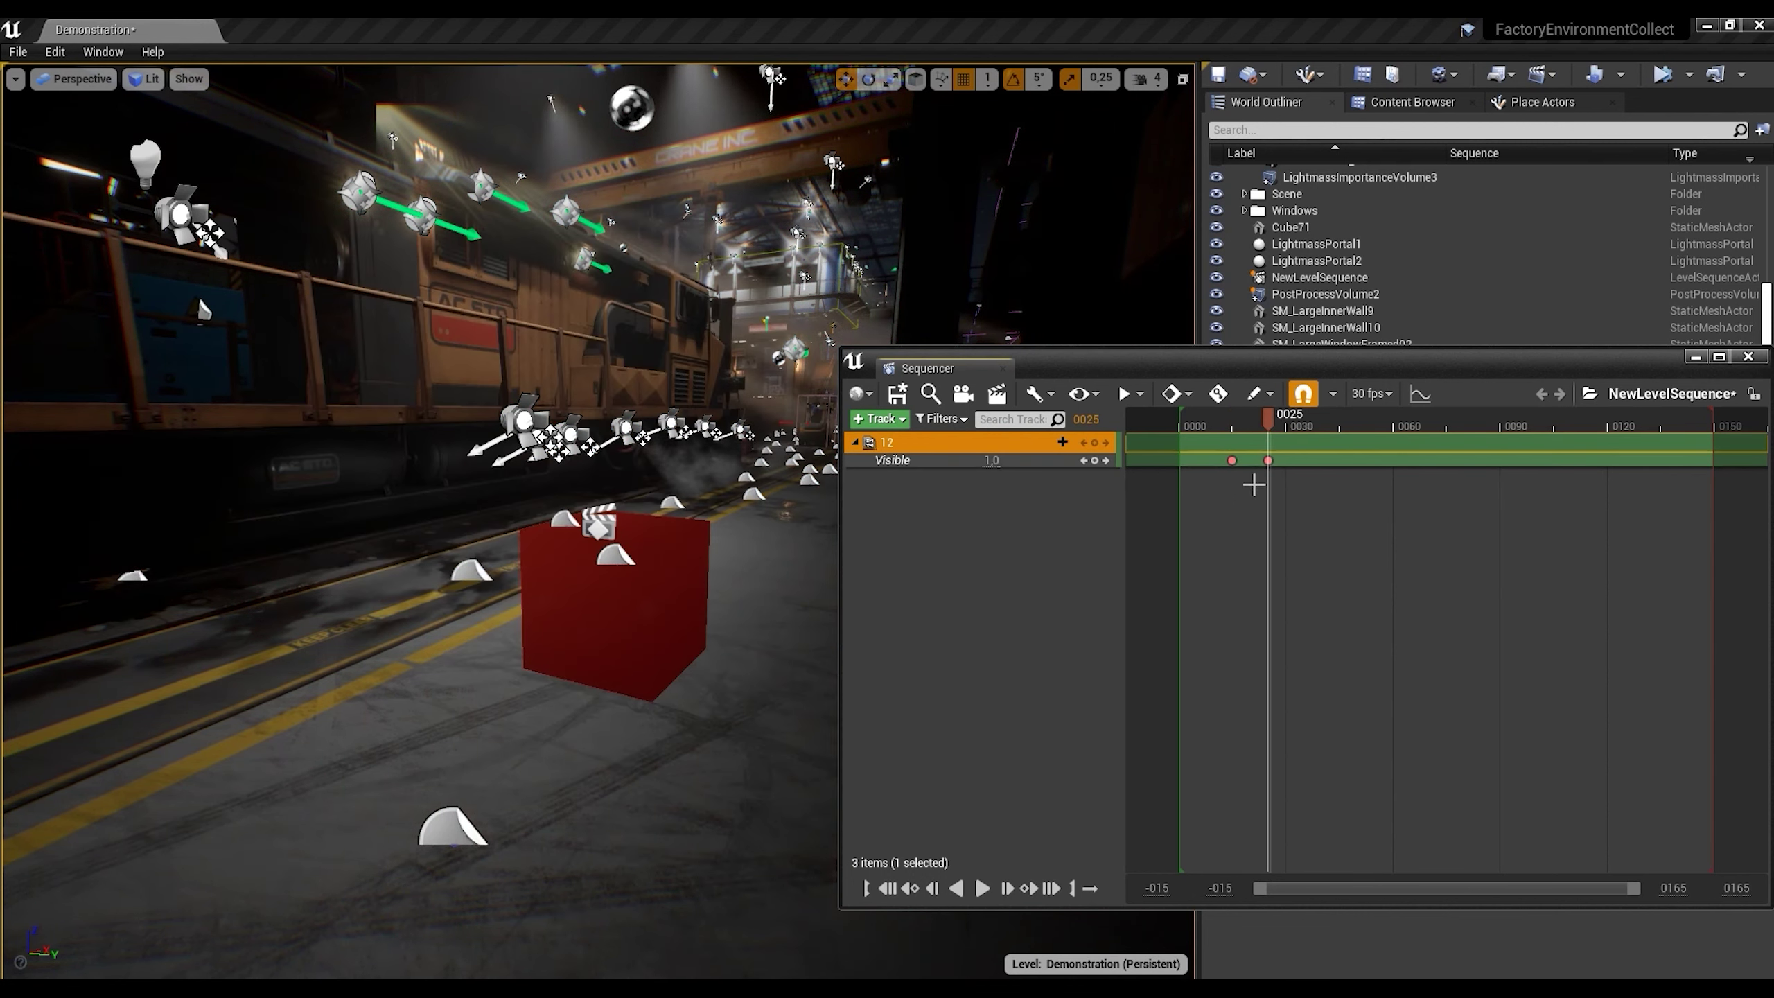
pyautogui.click(997, 461)
pyautogui.write('0')
pyautogui.press('Return')
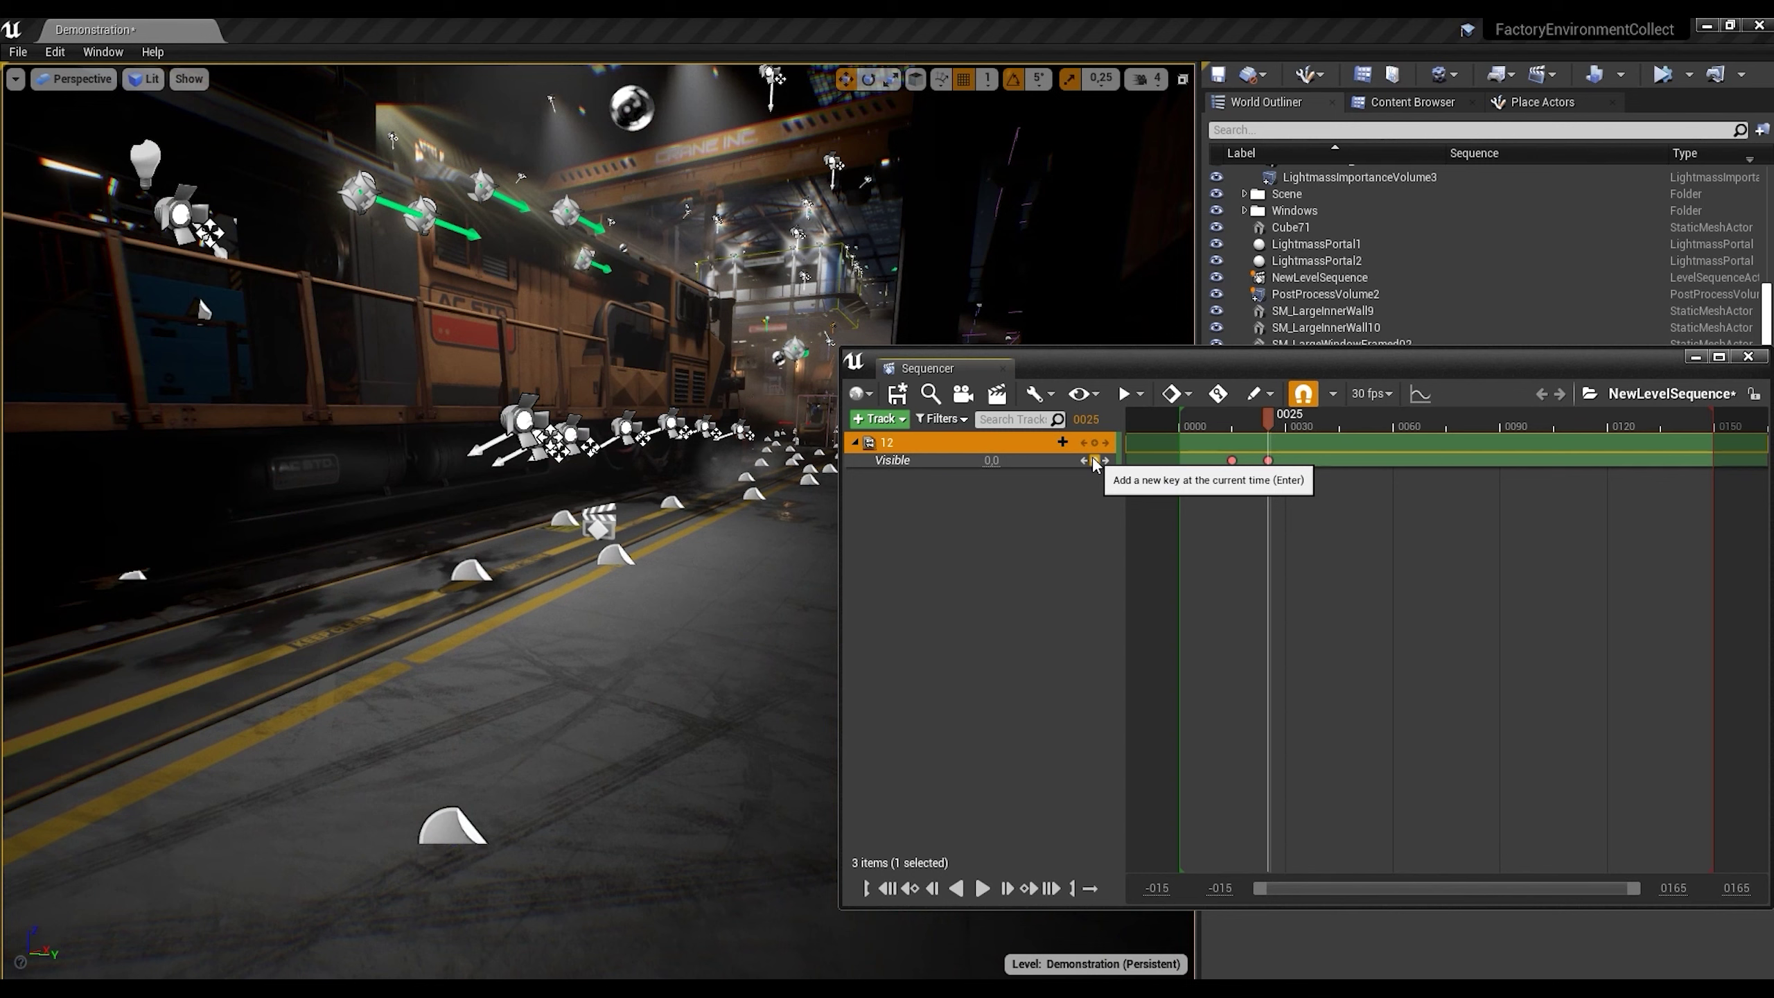
# Step: Key the Visible parameter at frame 36 with value 1.0 and scrub back to frame 15 to check the cube
pyautogui.moveTo(1267, 423); pyautogui.dragTo(1311, 432)
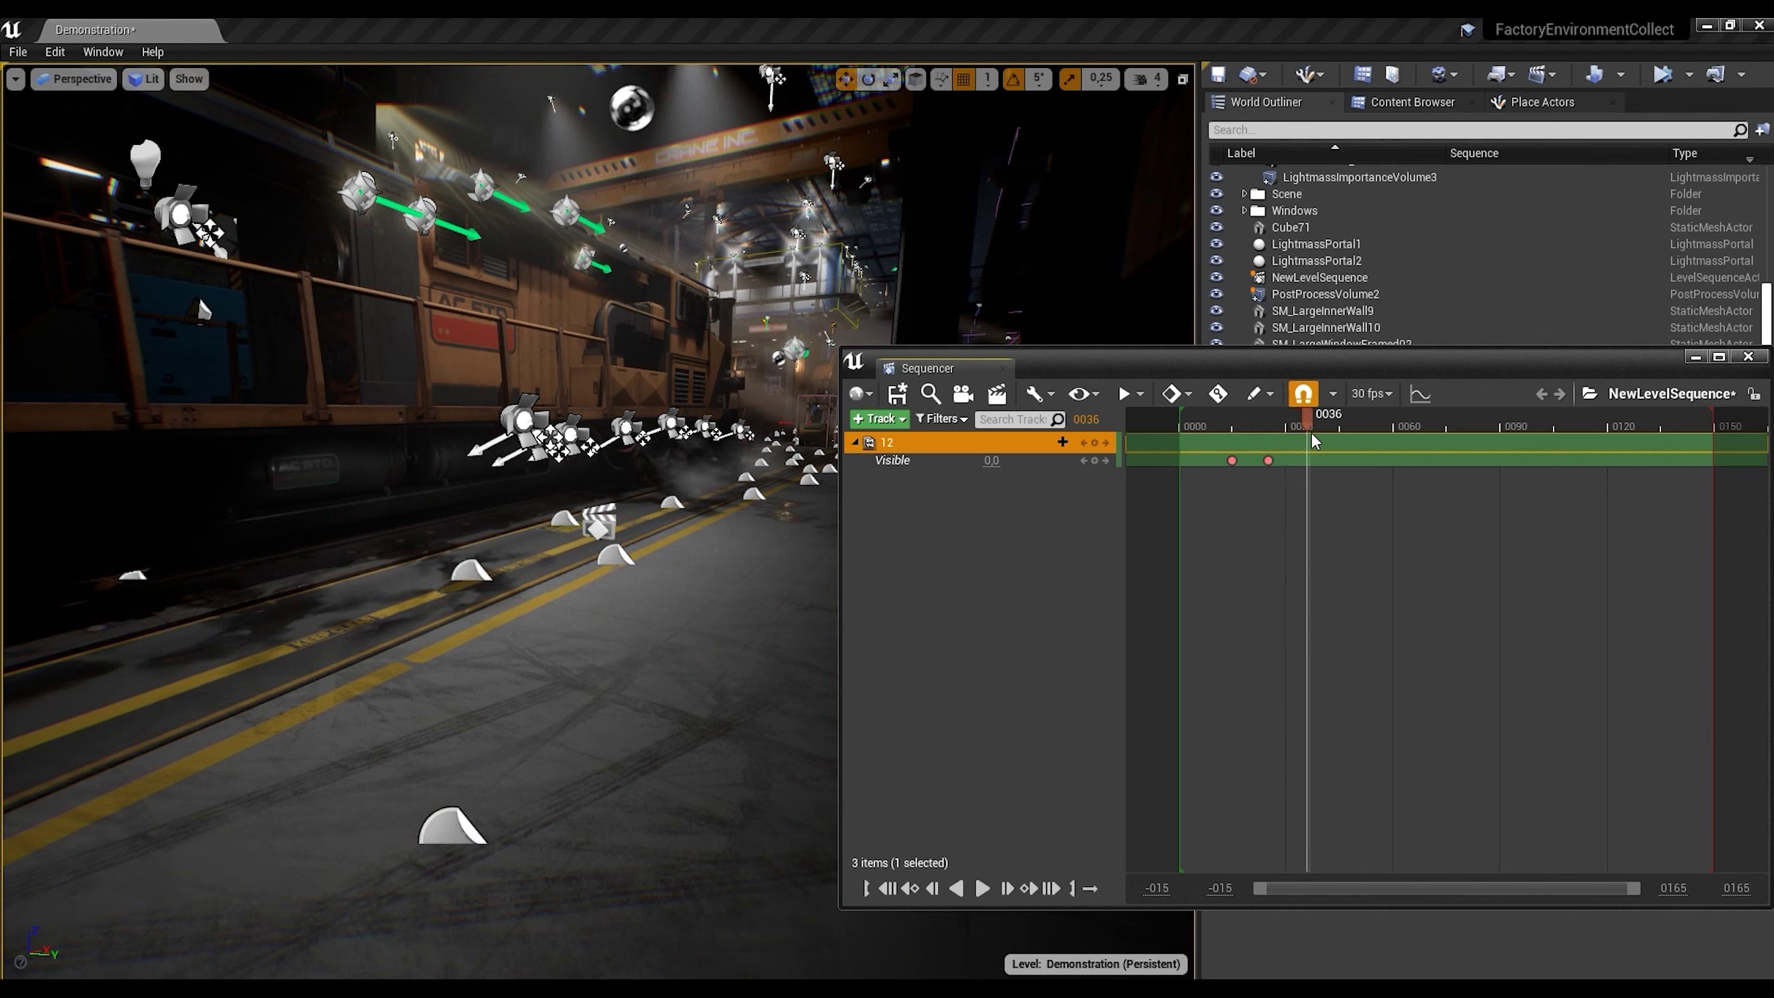
pyautogui.click(1093, 442)
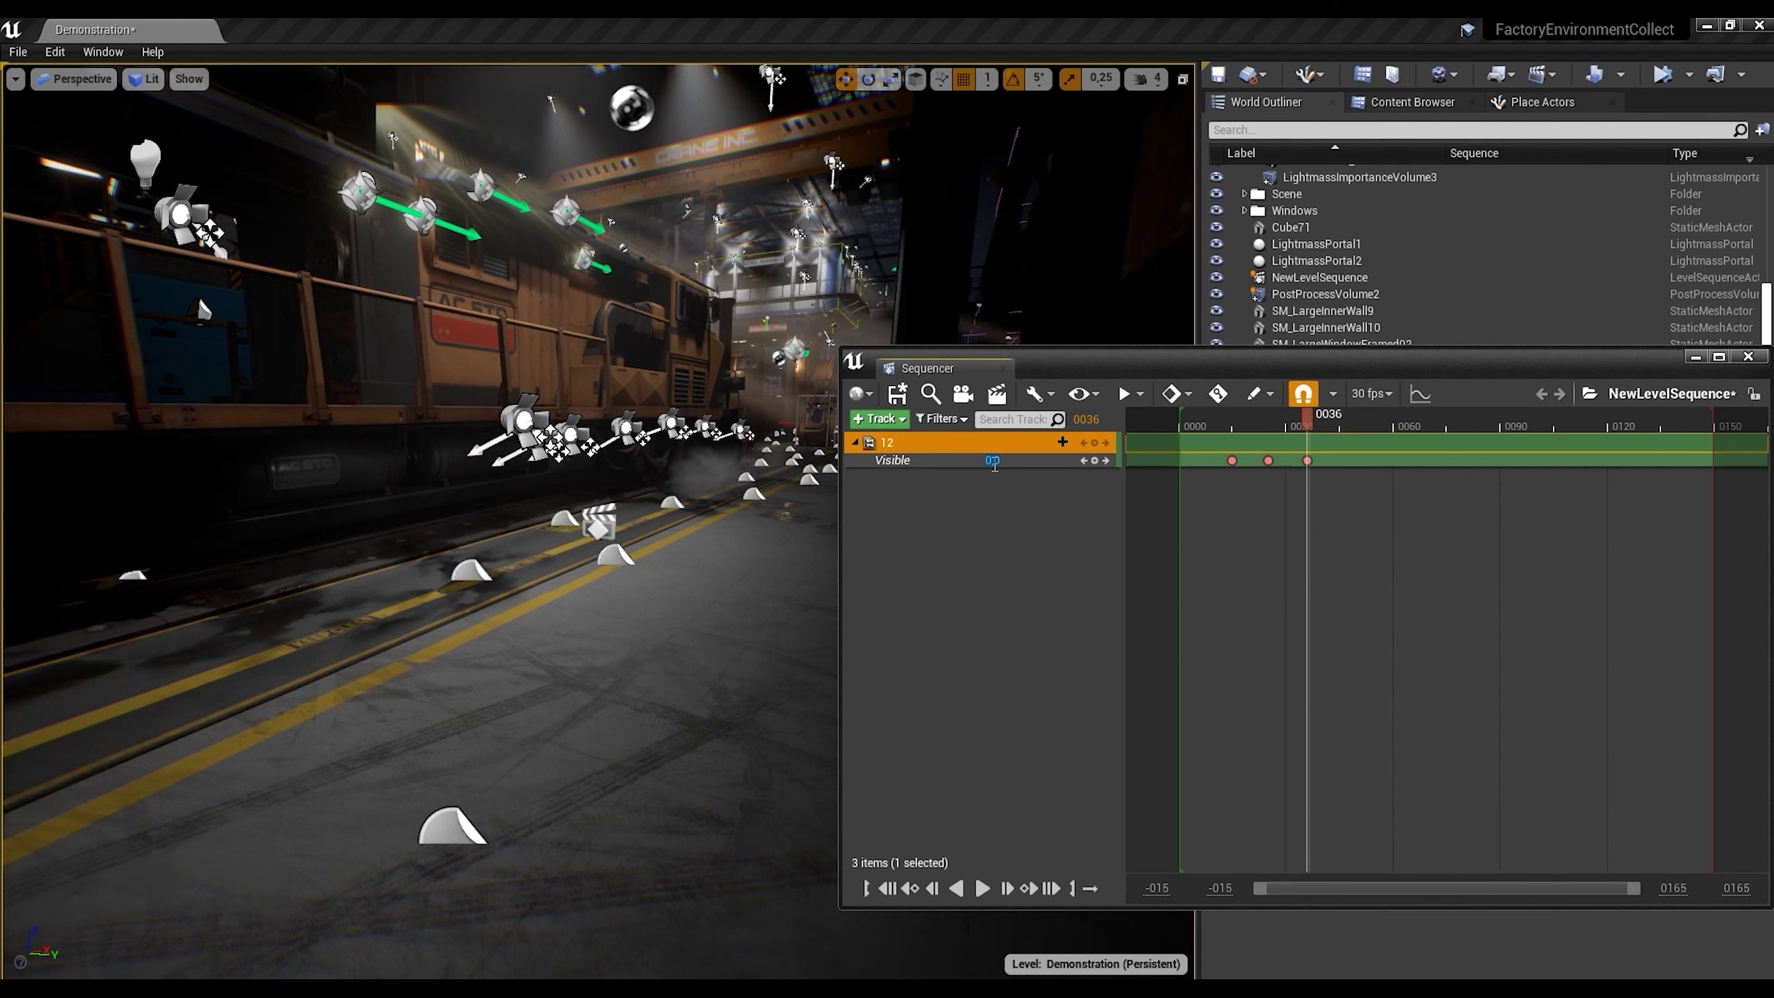
pyautogui.press('Return')
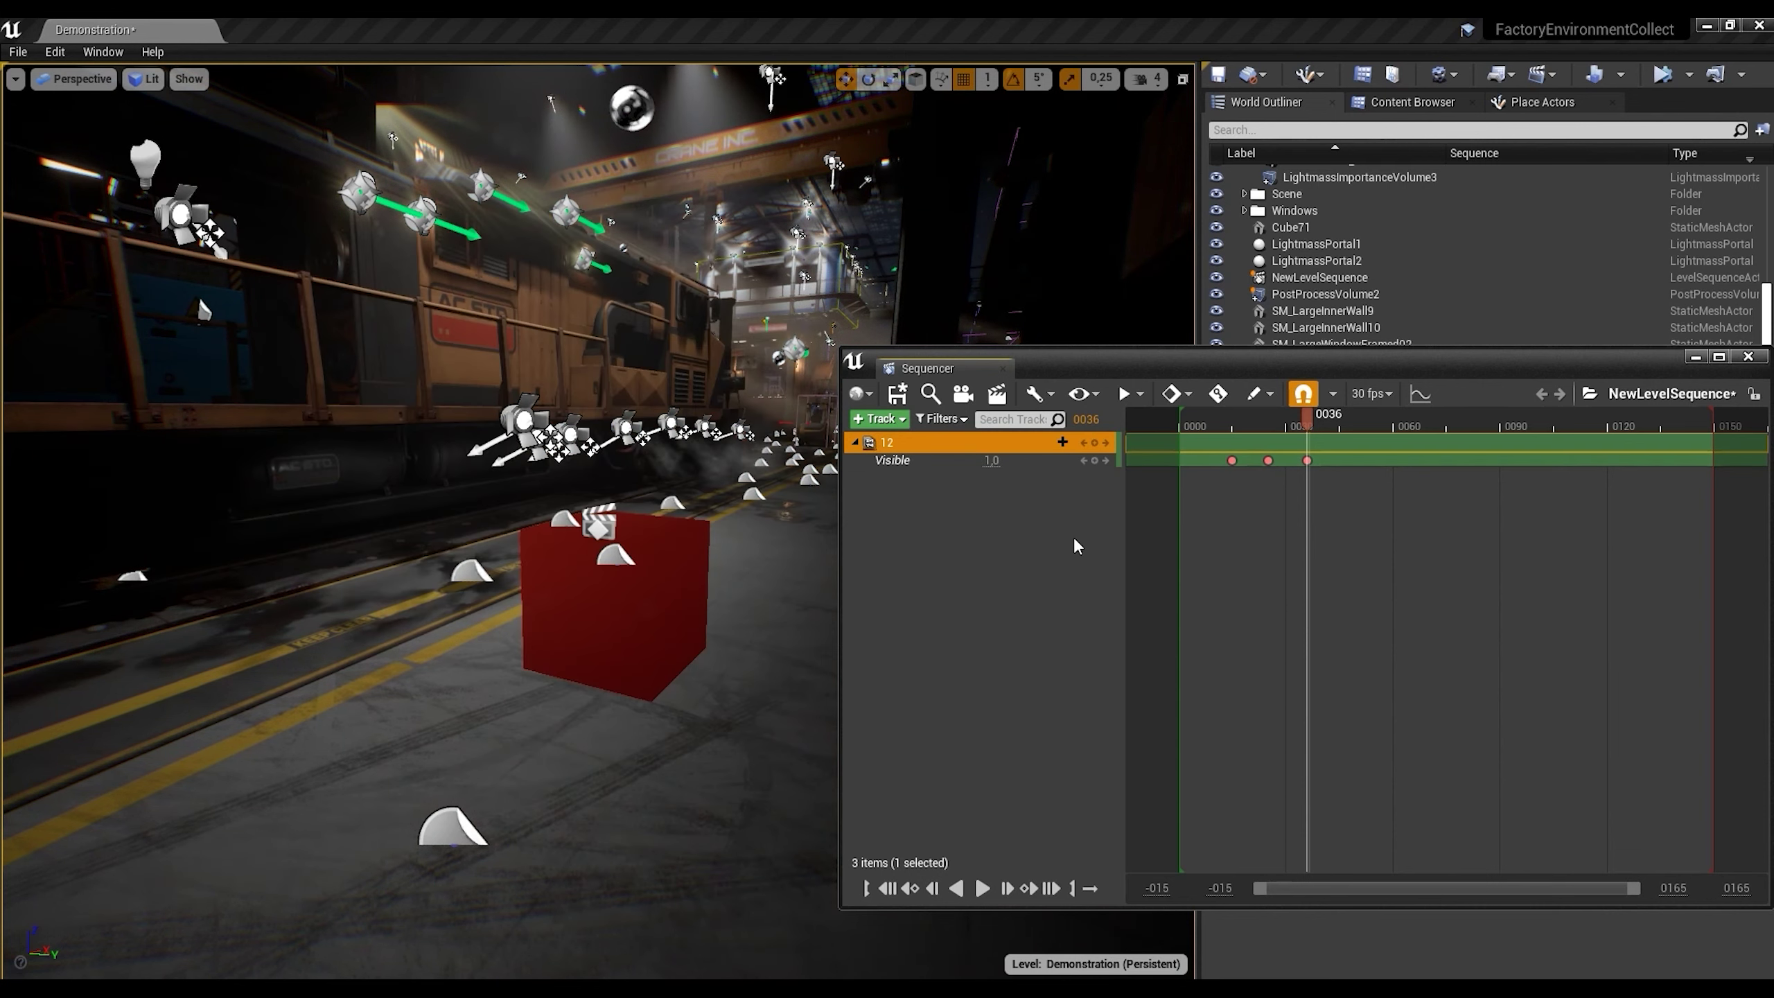
pyautogui.moveTo(1314, 424)
pyautogui.mouseDown()
pyautogui.moveTo(1233, 424)
pyautogui.moveTo(1314, 440)
pyautogui.moveTo(1234, 430)
pyautogui.mouseUp()
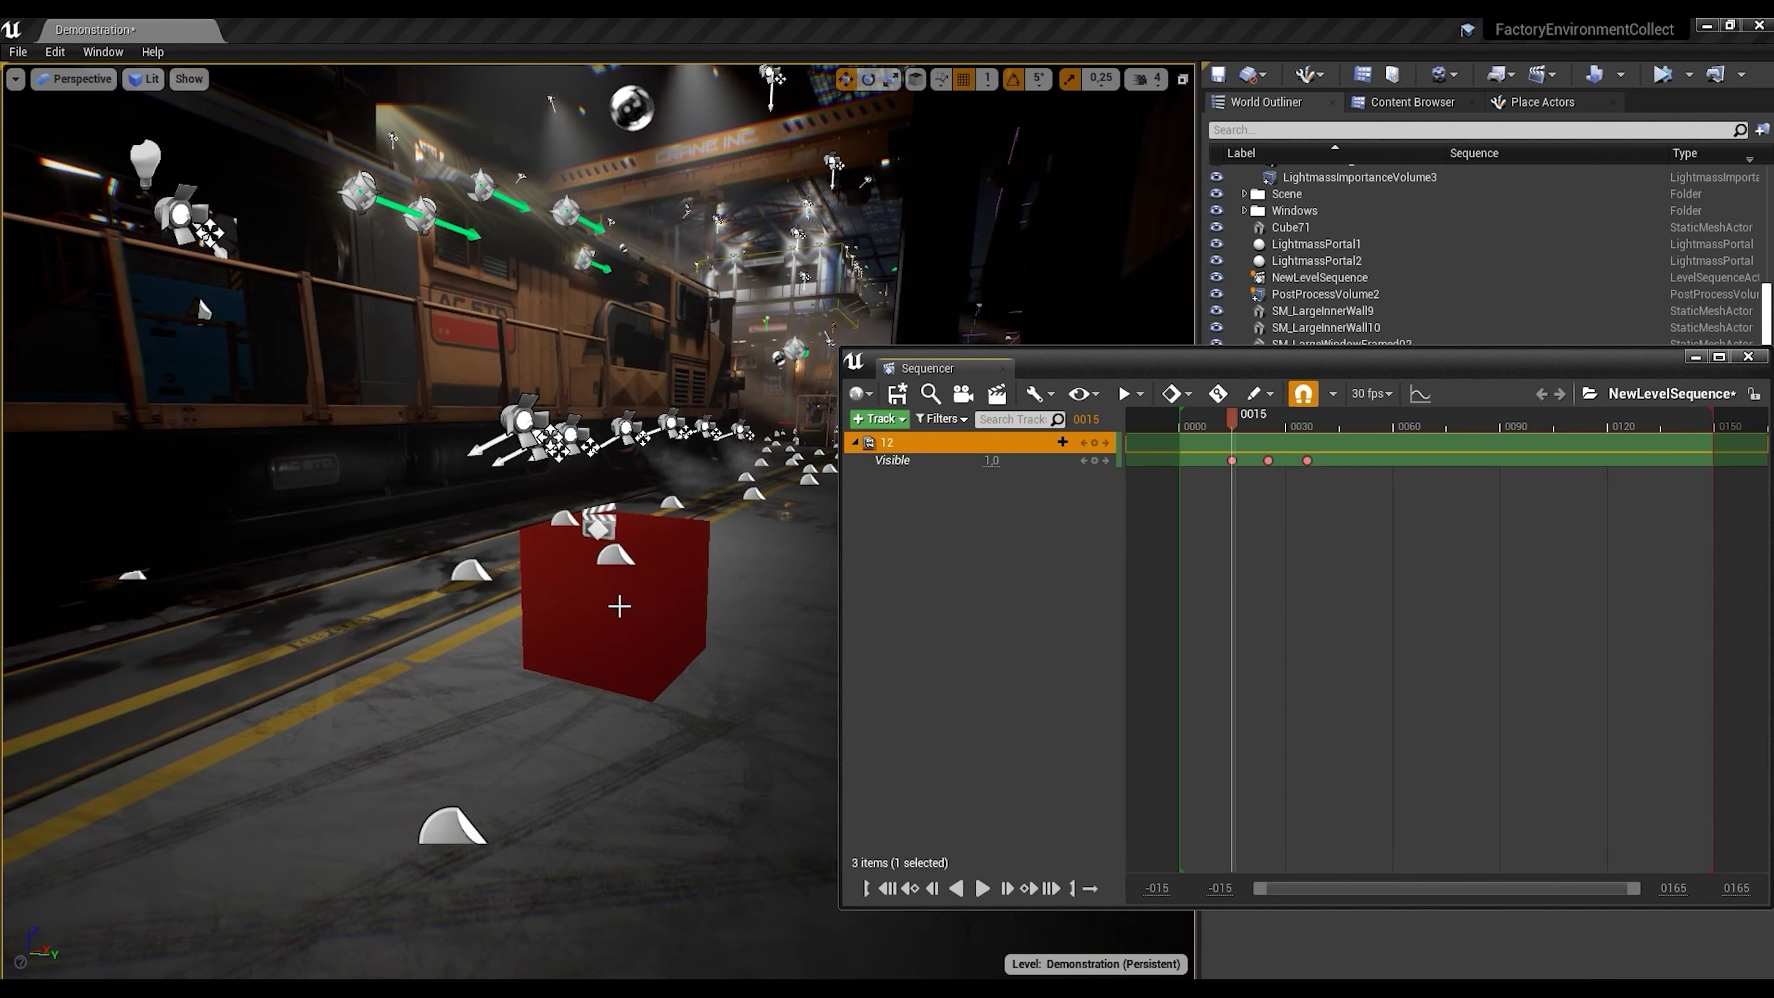